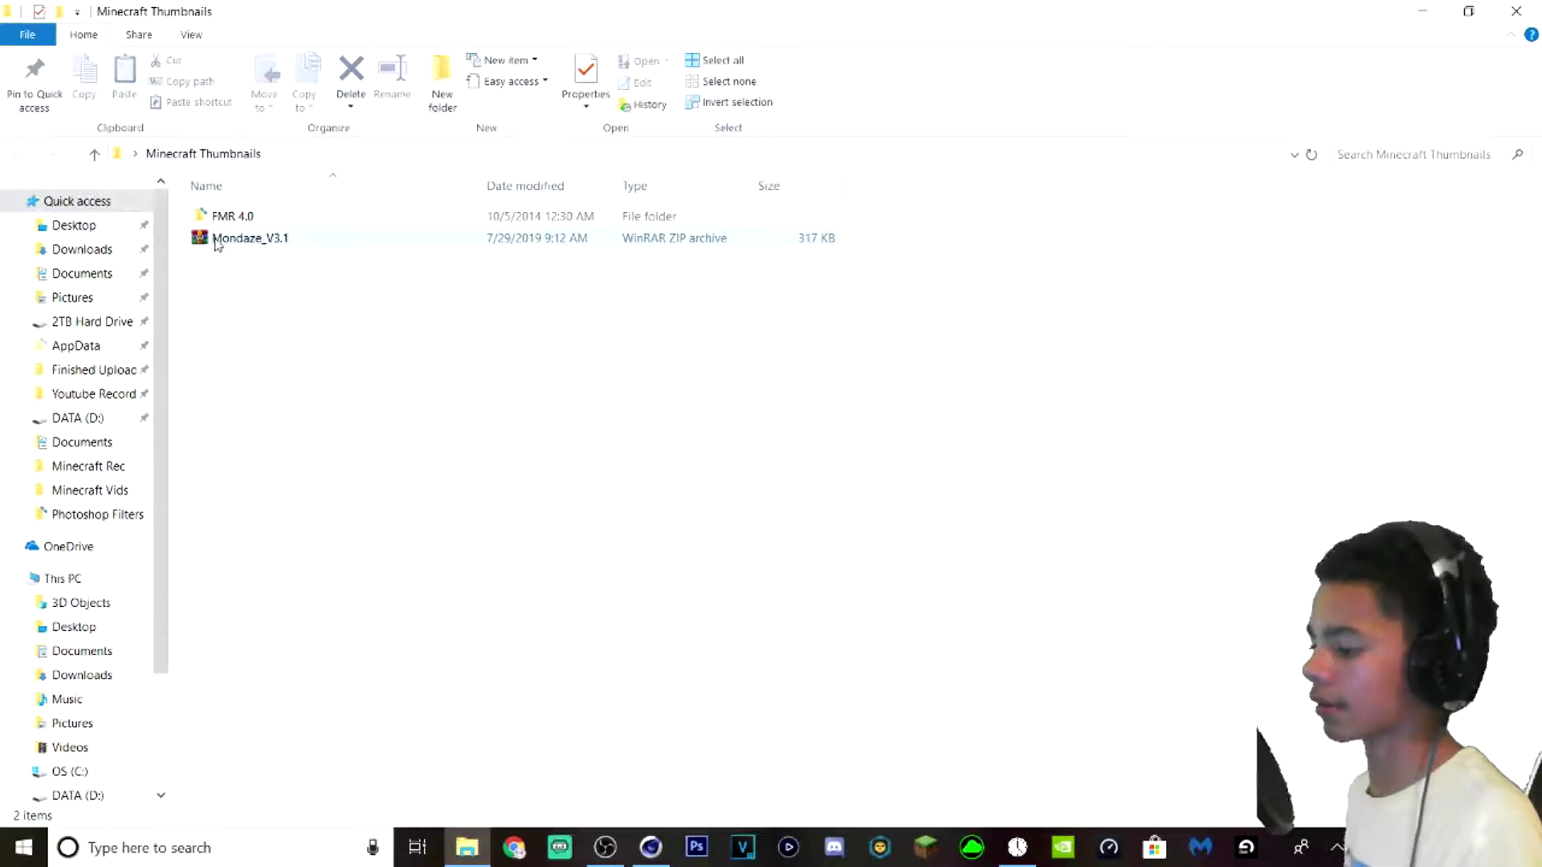
- Switch to Cinema 4D and load the FMR 4.0 rig into the scene from fmr 4.lib4d in the FMR 4.0 folder
double_click(241, 218)
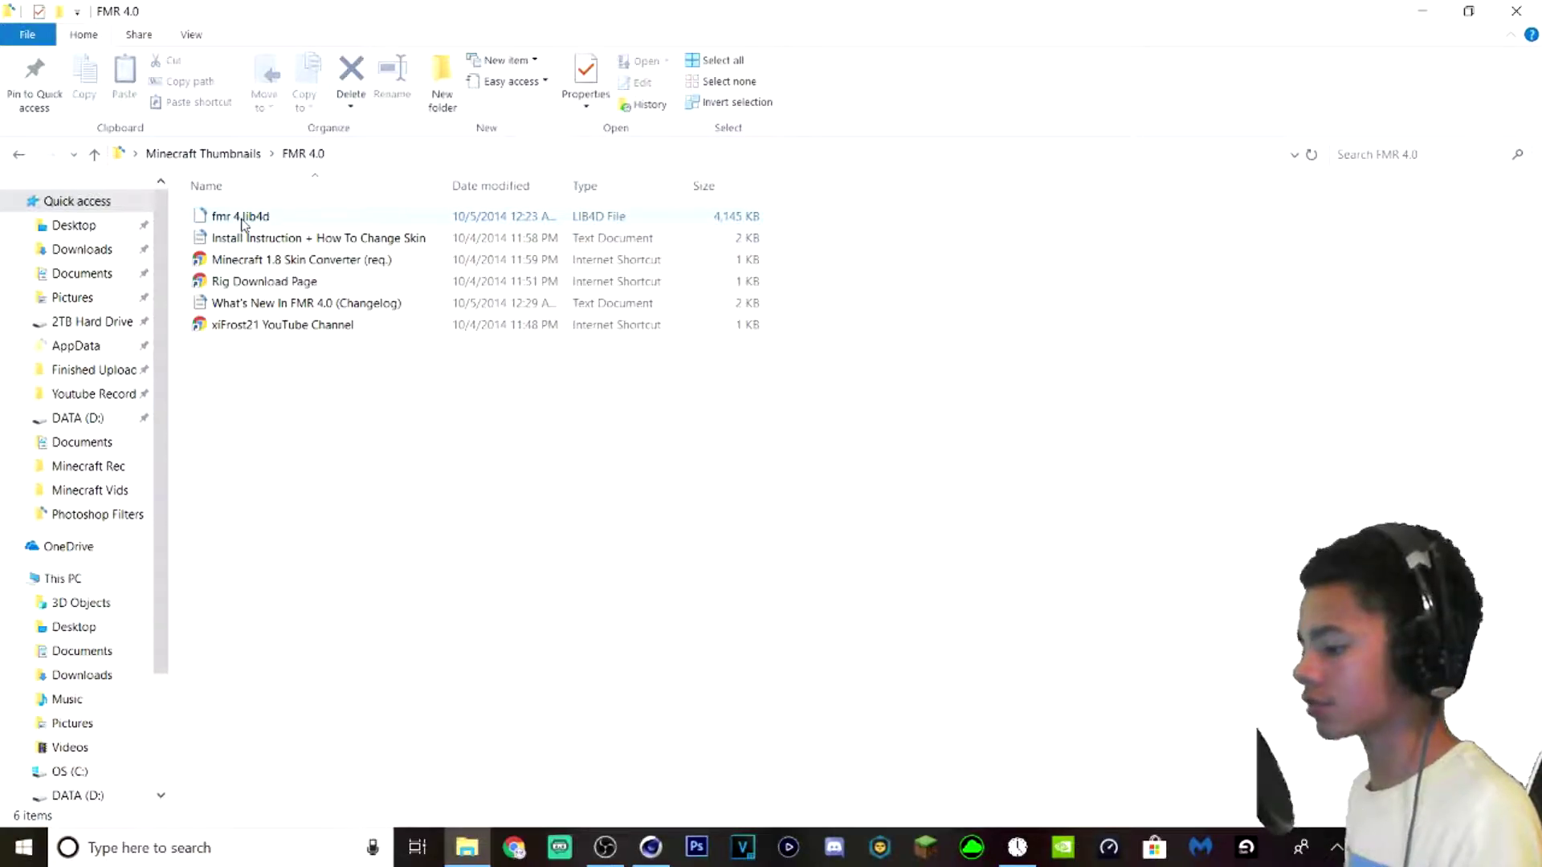
click(242, 220)
drag(645, 853, 1187, 251)
double_click(993, 192)
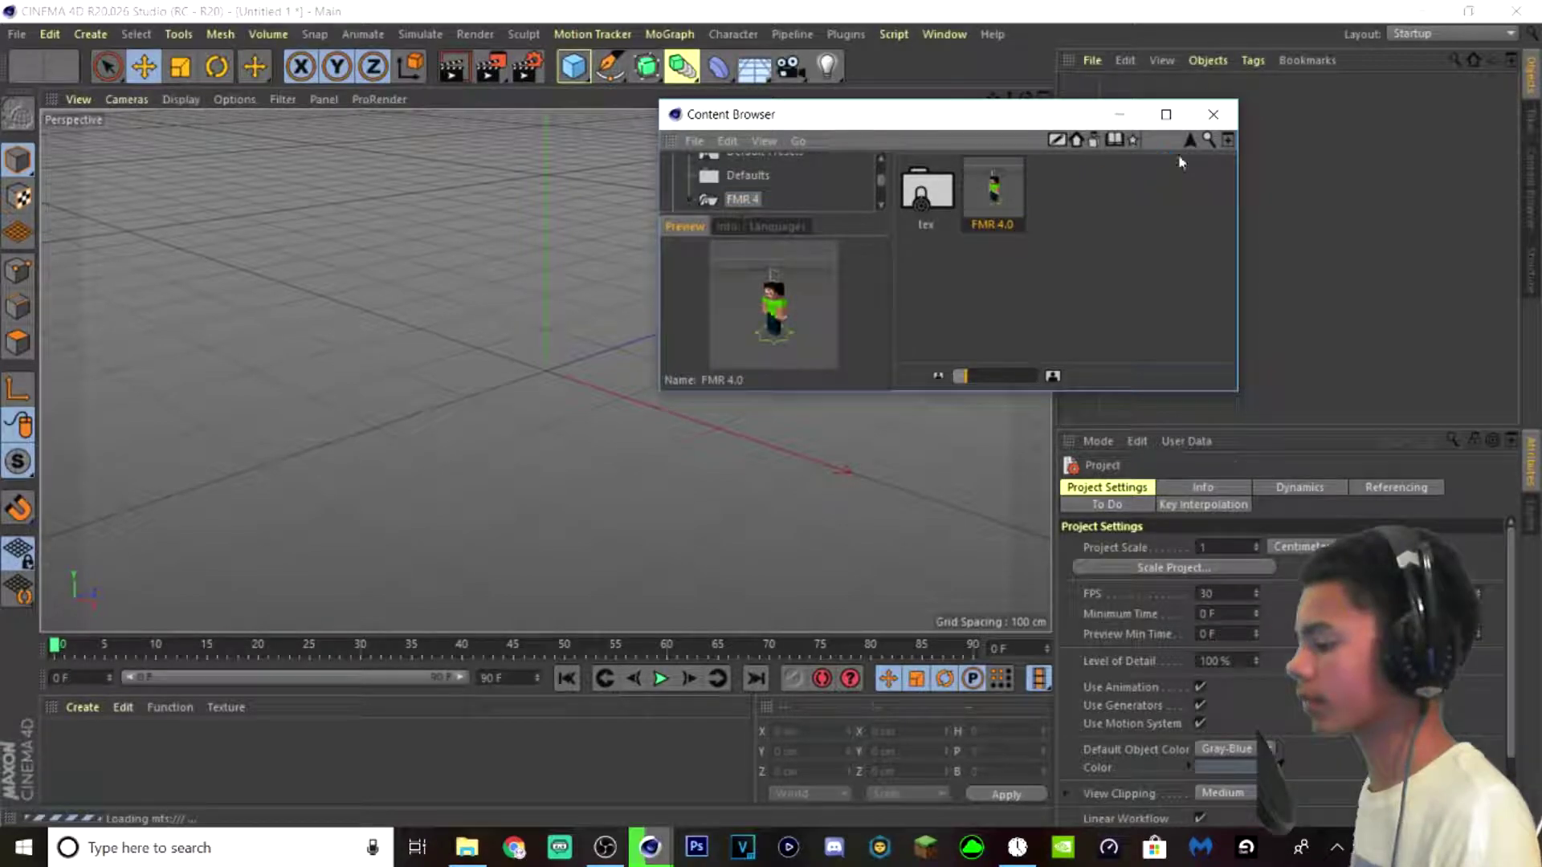
click(1213, 114)
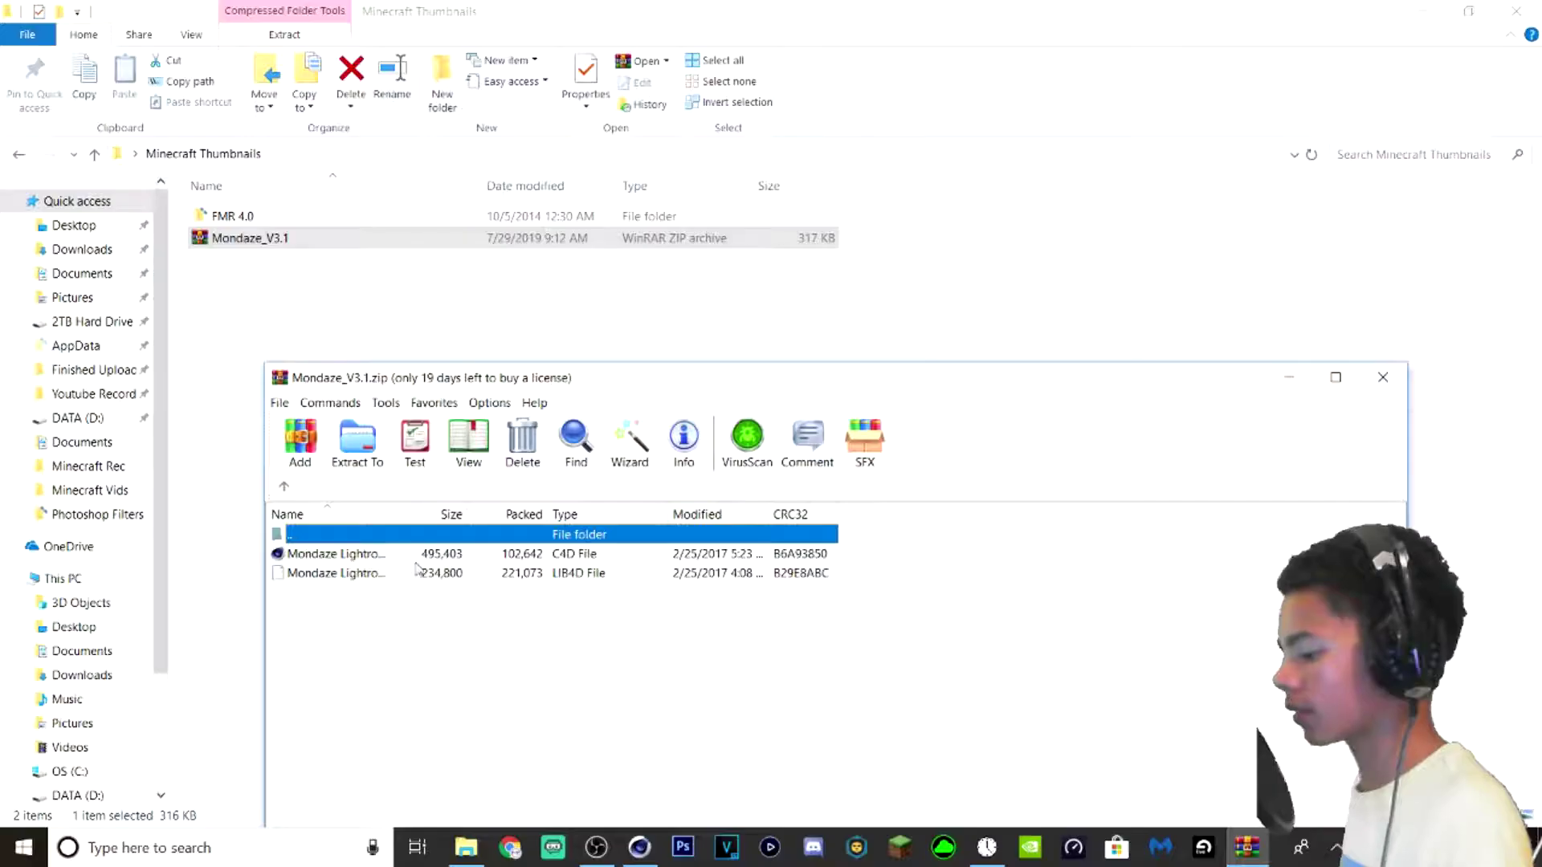
- Load the Mondaze Lightroom v3.1 preset into the scene from the LIB4D file in Mondaze_V3.1.zip
drag(312, 575, 1149, 252)
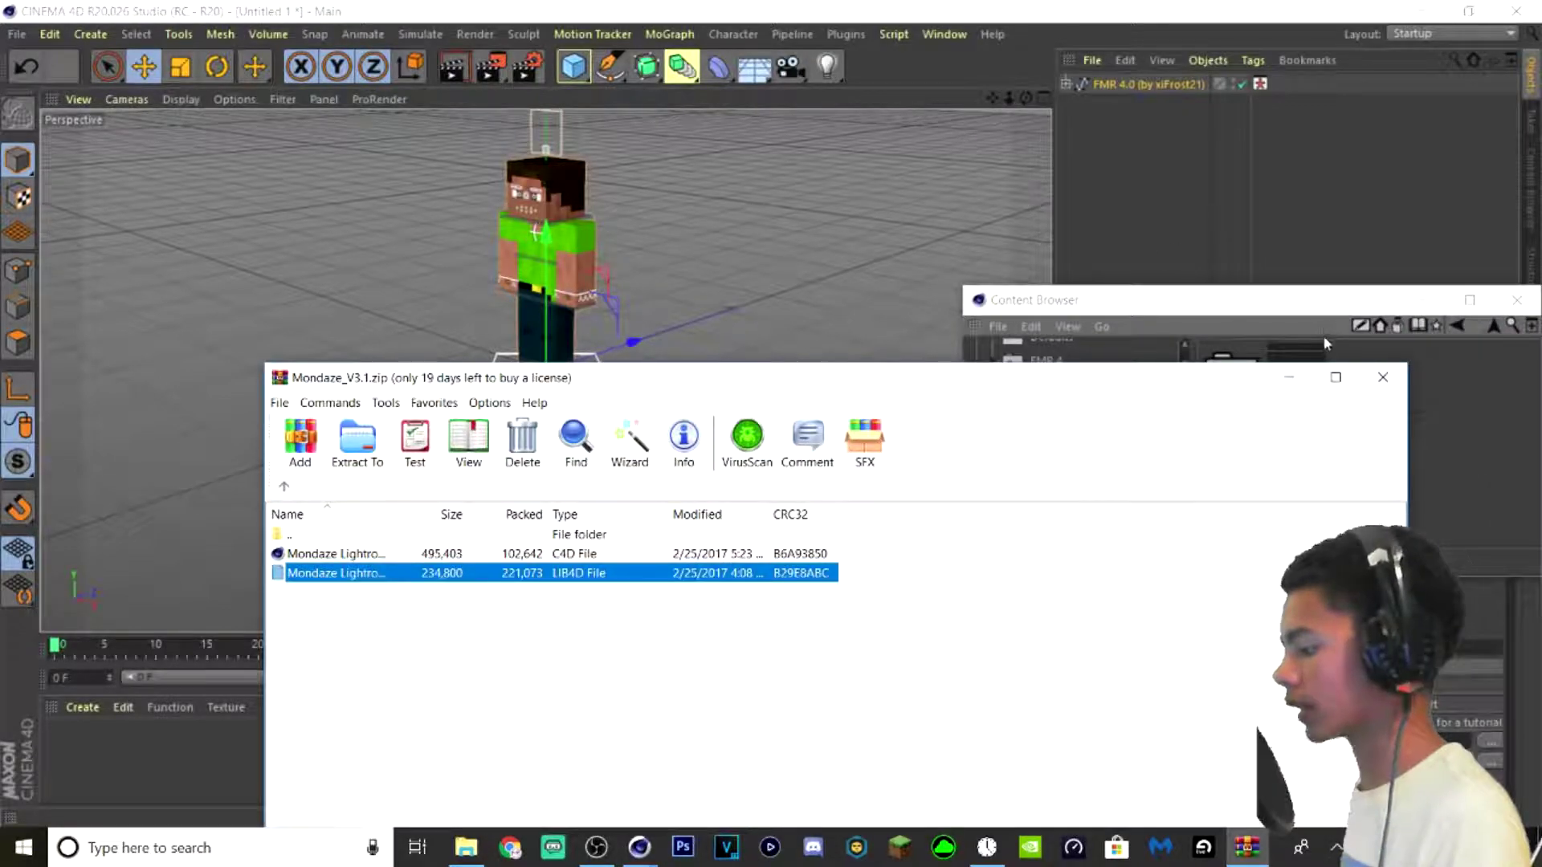
click(1382, 377)
double_click(1293, 381)
click(1516, 300)
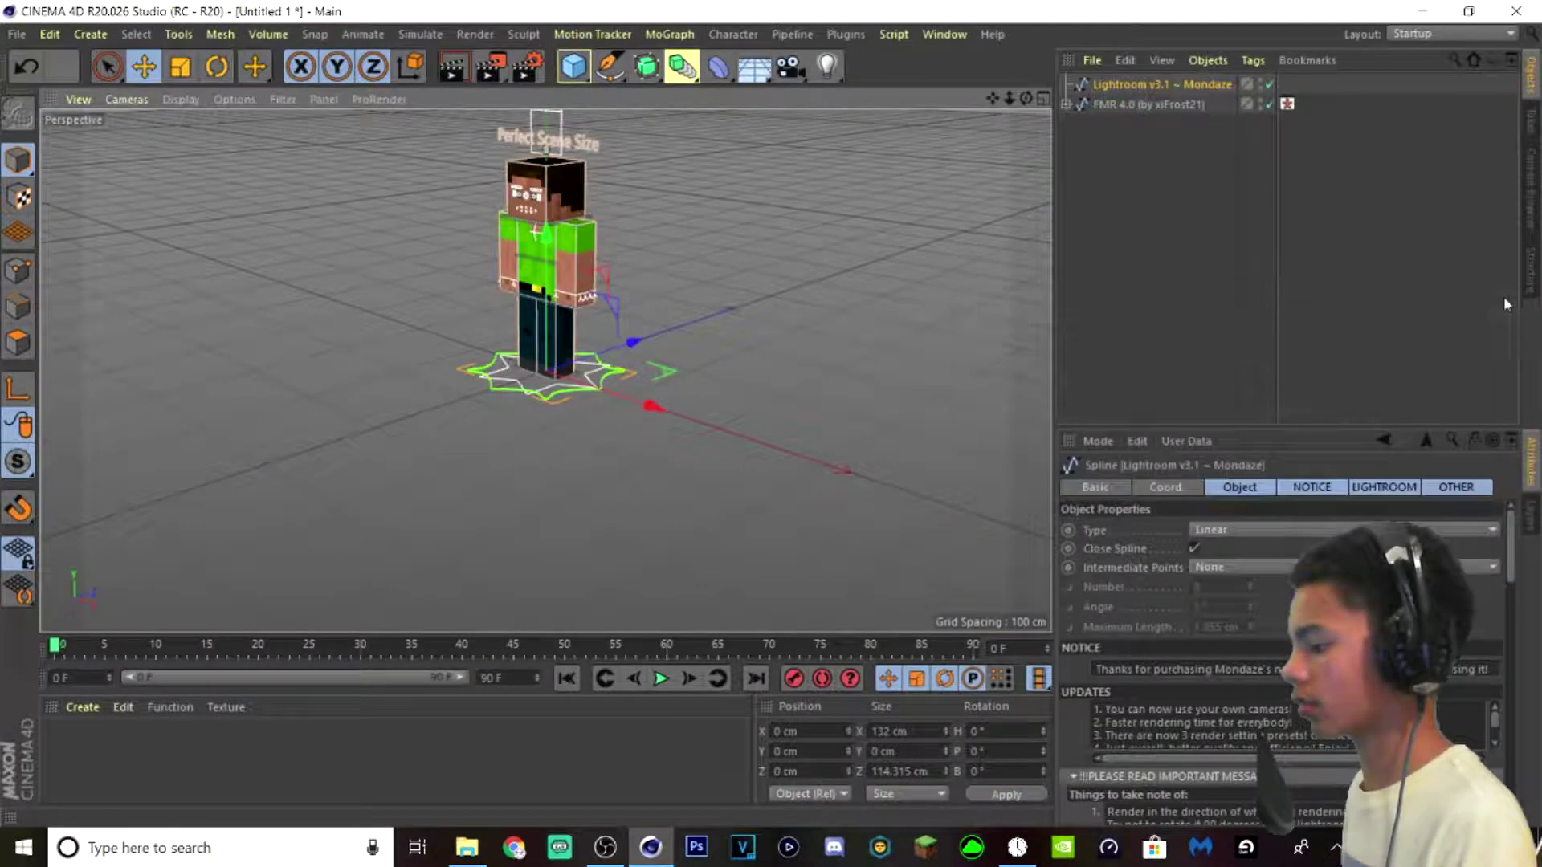
- Set the FMR 4.0 rig's skin file to the download image on the Desktop
scroll(819, 457, up, 3)
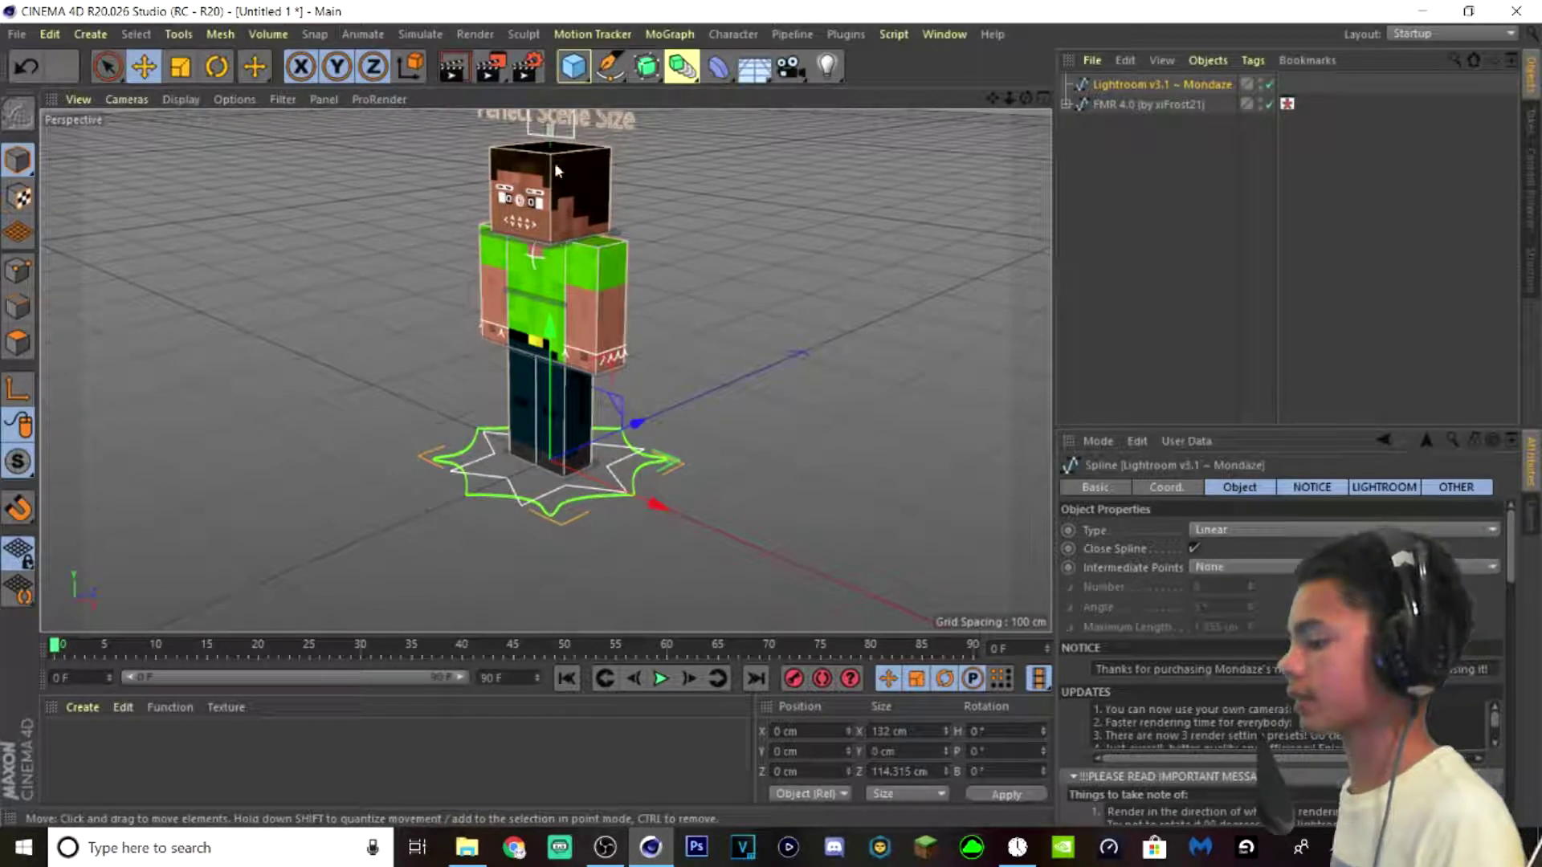
click(557, 170)
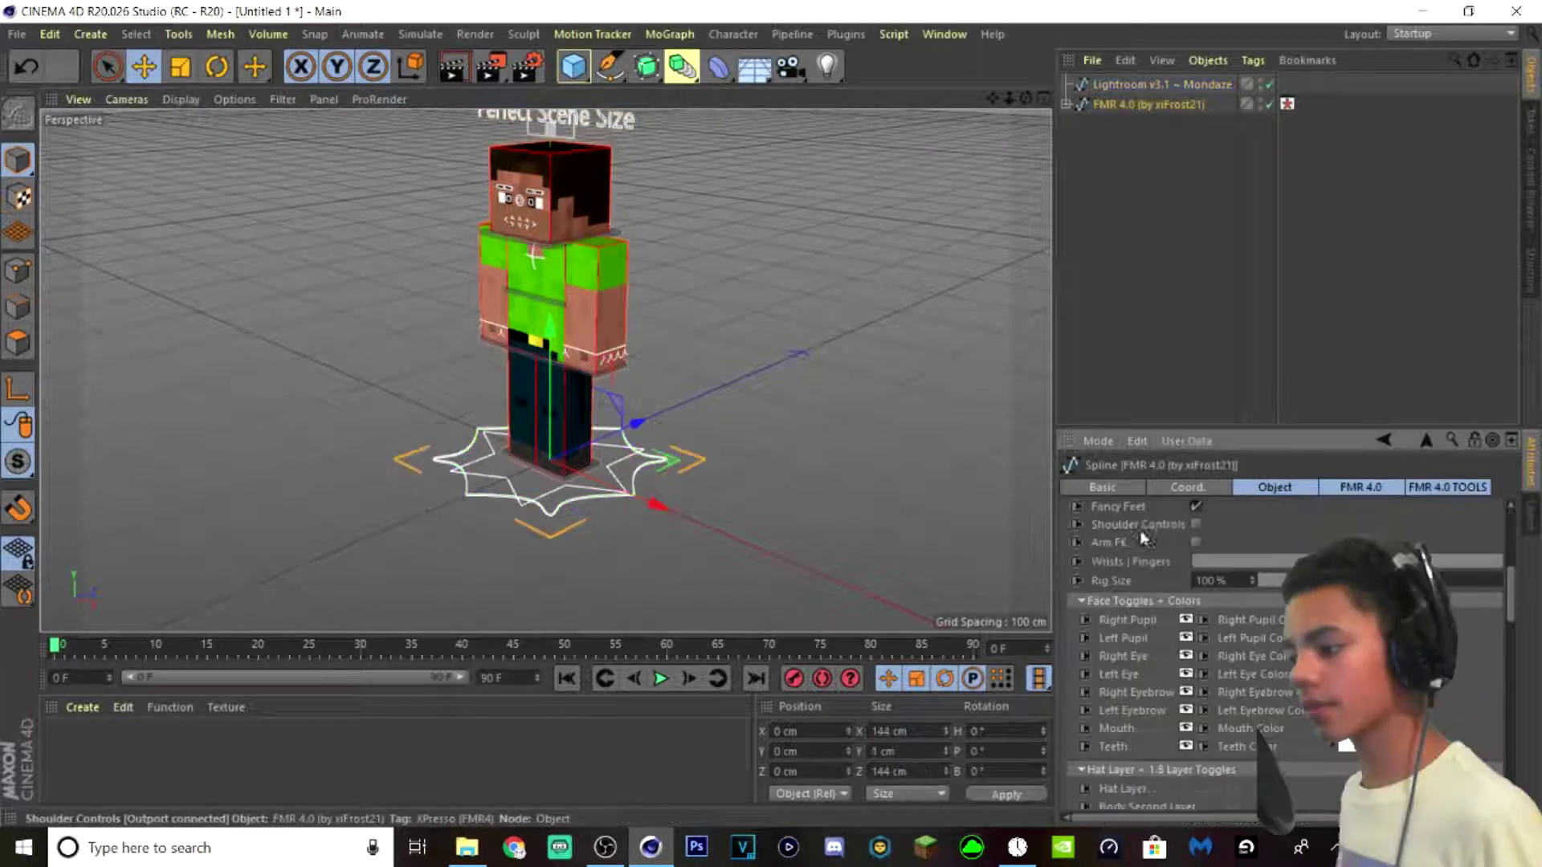
scroll(1139, 571, down, 5)
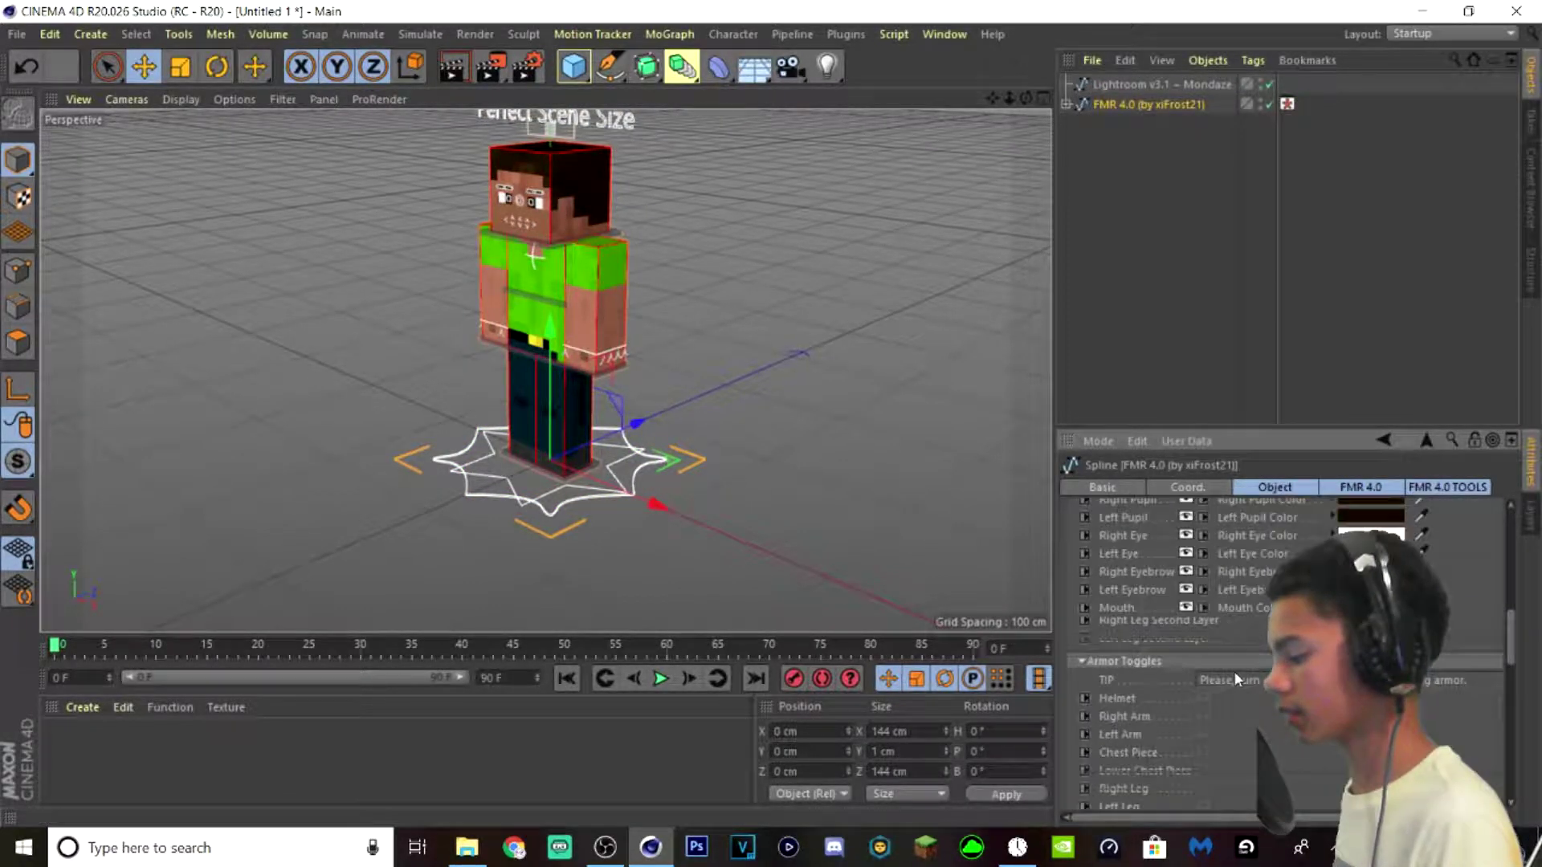
scroll(1235, 679, up, 5)
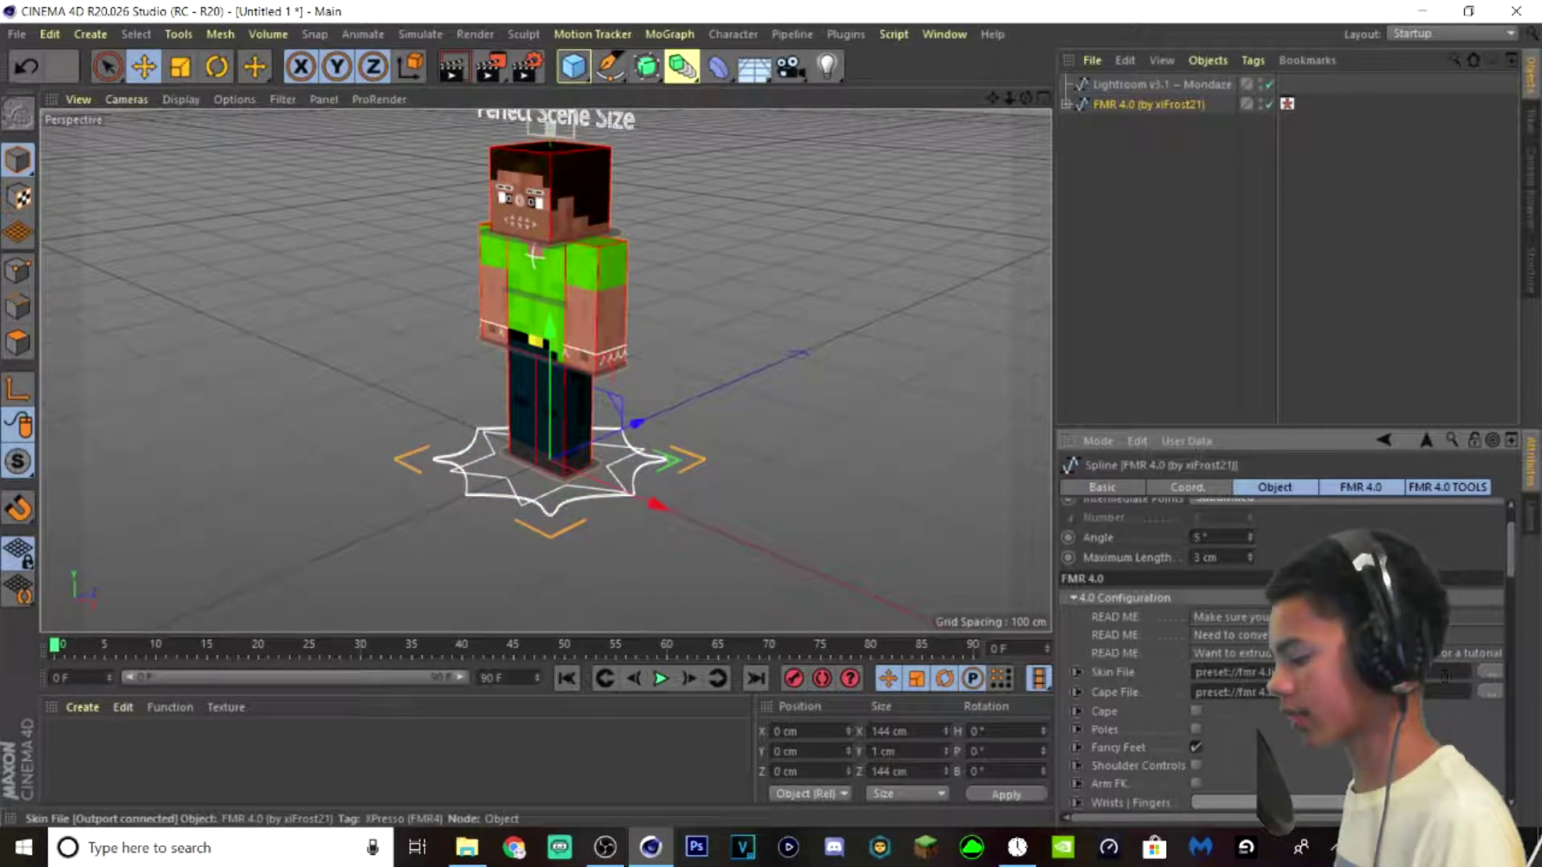
click(1489, 672)
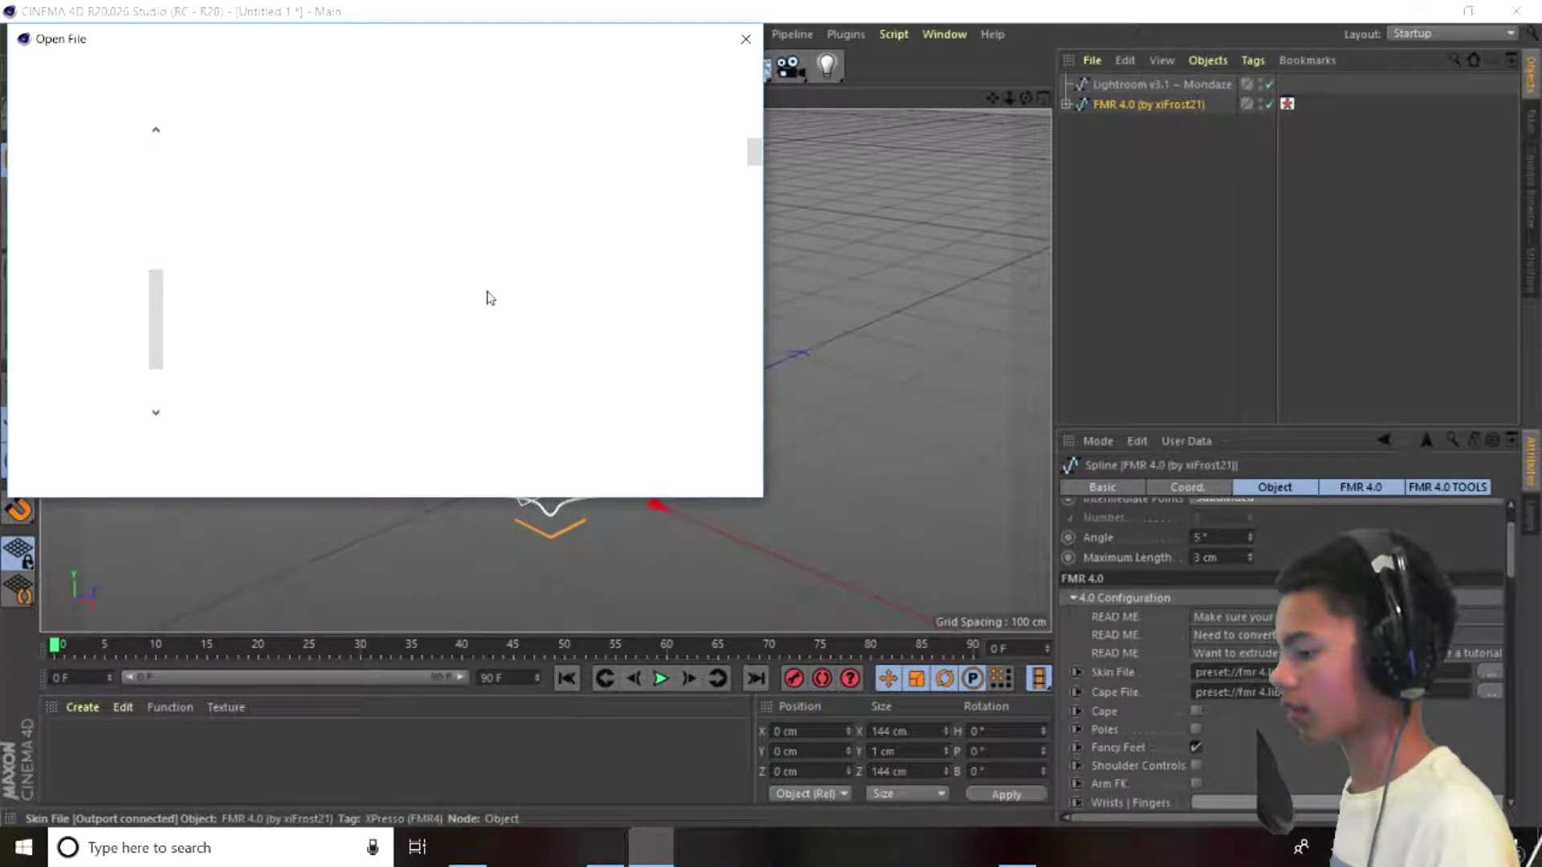
scroll(496, 353, down, 4)
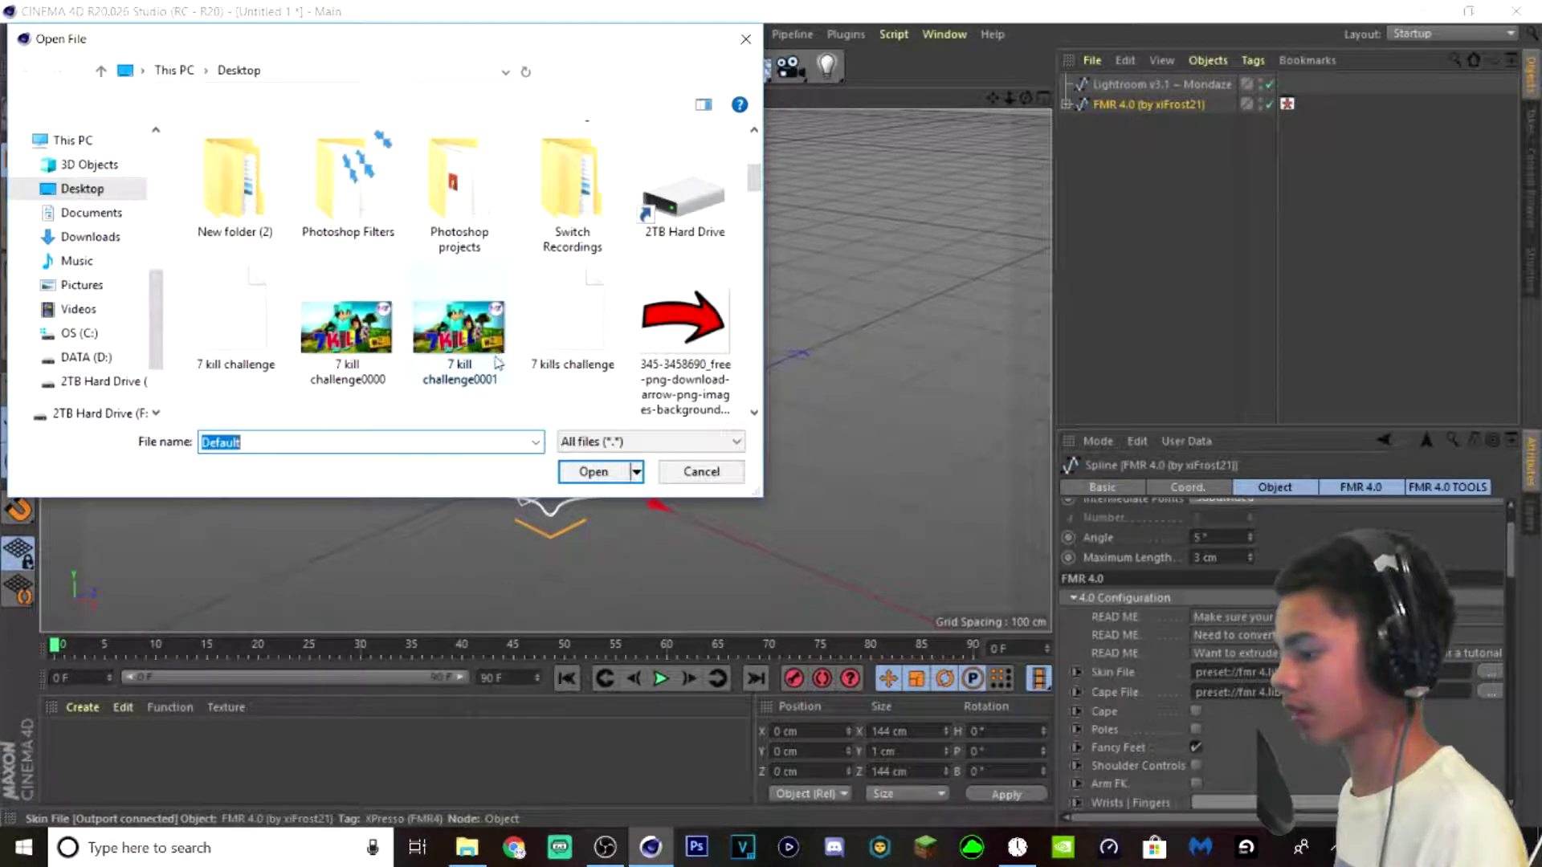
scroll(497, 365, down, 3)
scroll(533, 269, down, 5)
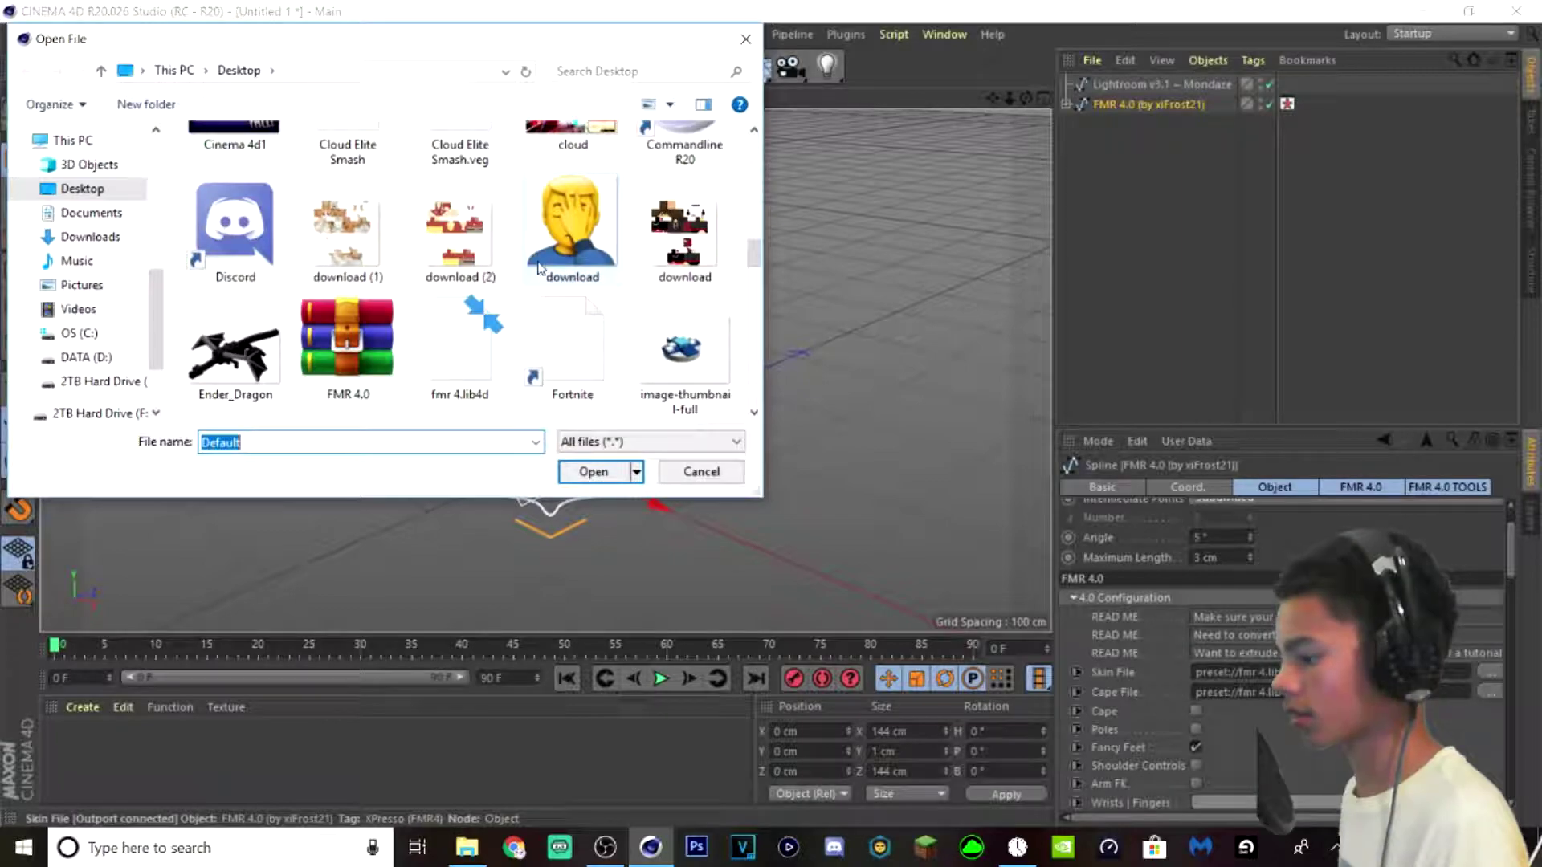
double_click(540, 265)
- Switch to Nova Skin in Chrome and save the character's skin texture as an image under the suggested name
scroll(437, 159, up, 1)
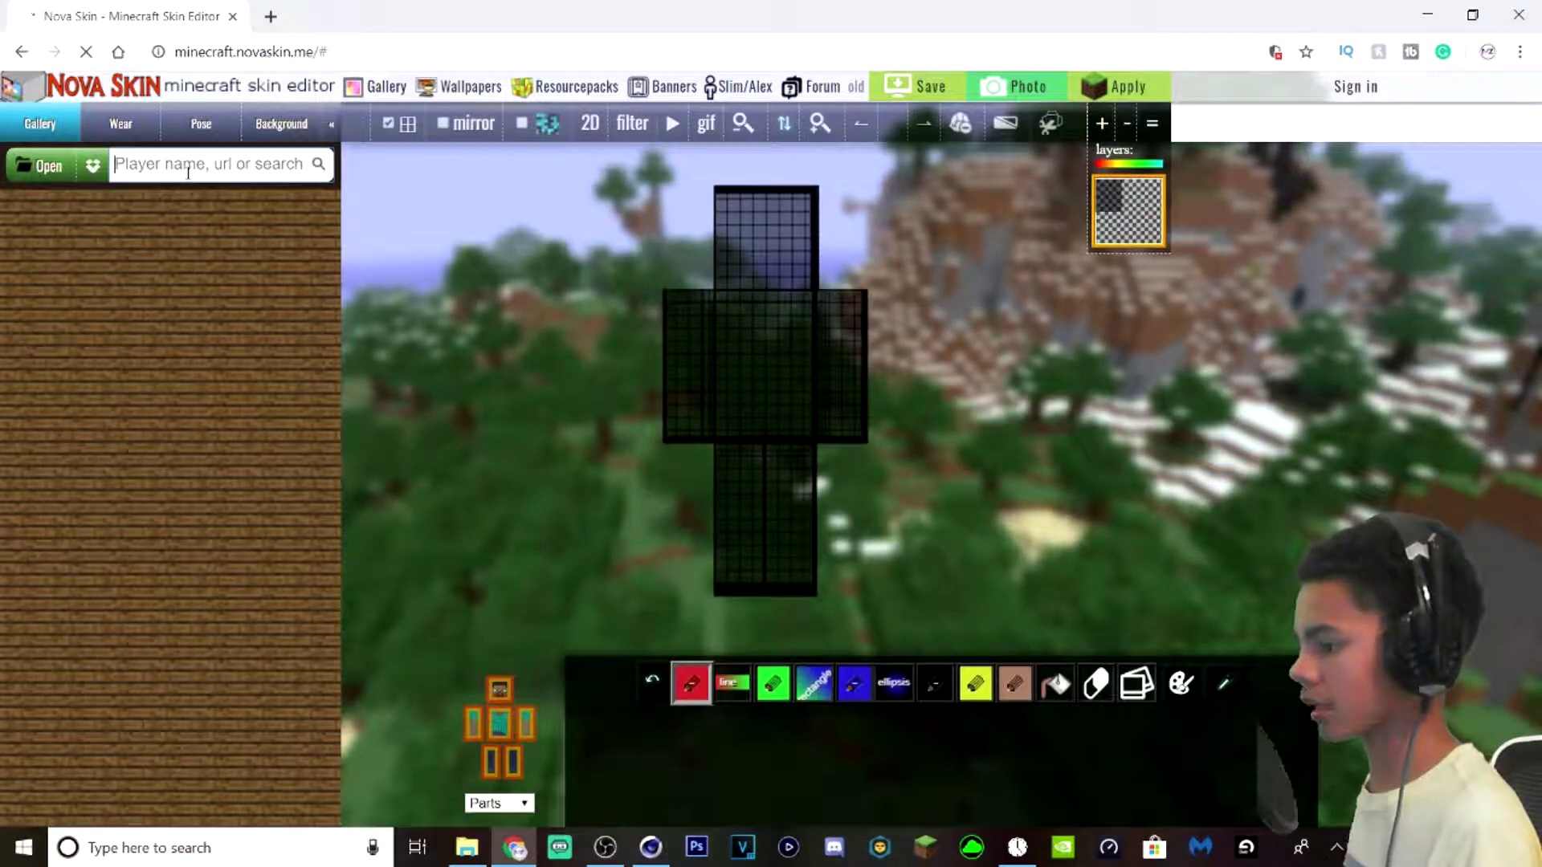
right_click(1108, 232)
click(1087, 198)
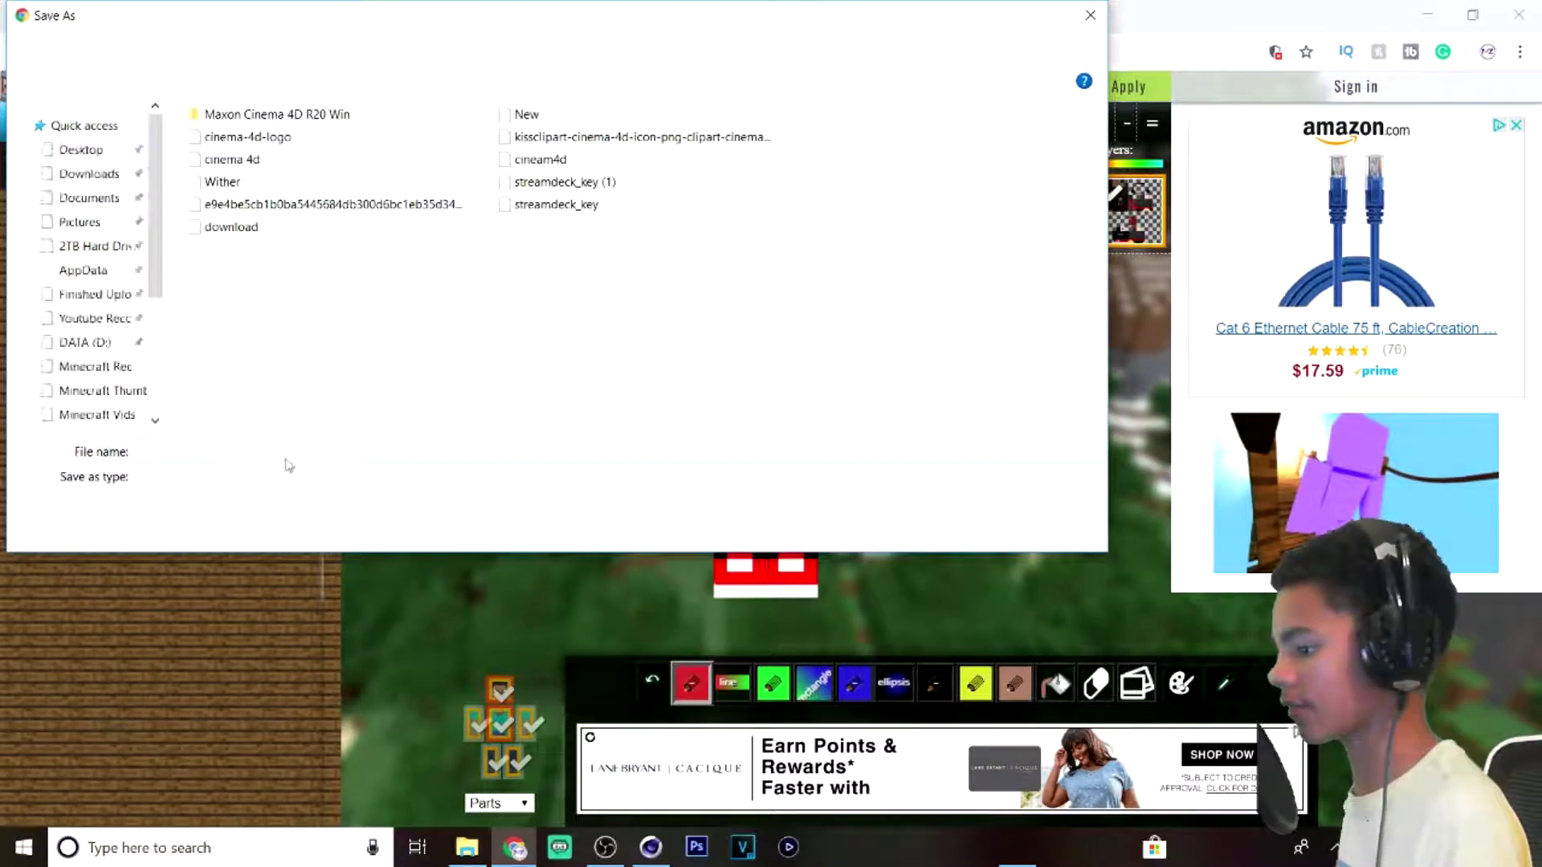
key(Return)
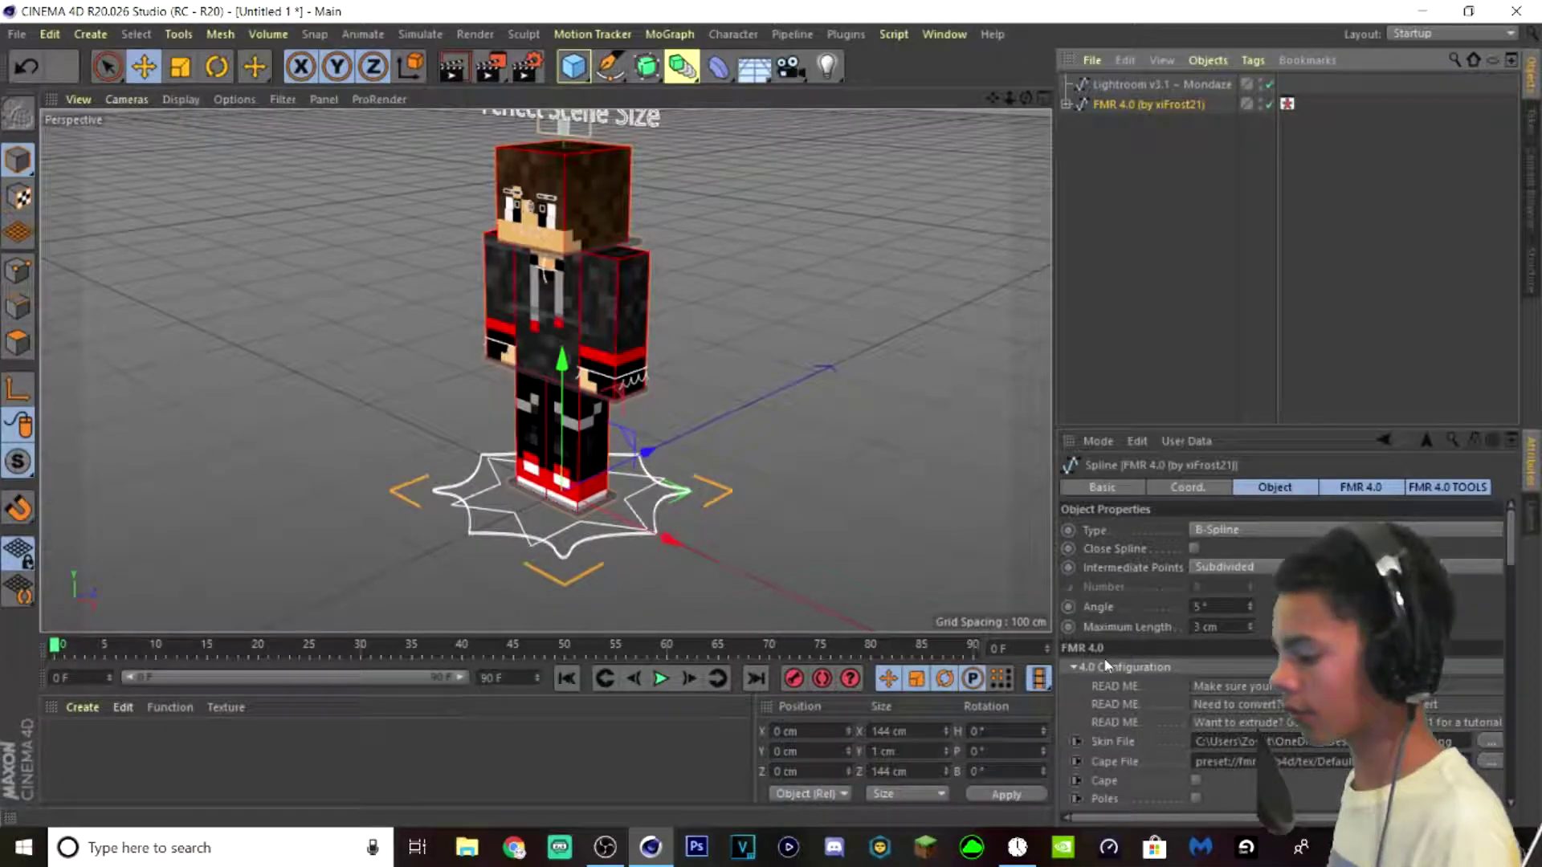
- Turn off all the rig's face toggles: both pupils, eyes and eyebrows, plus the mouth and teeth
scroll(1106, 665, down, 5)
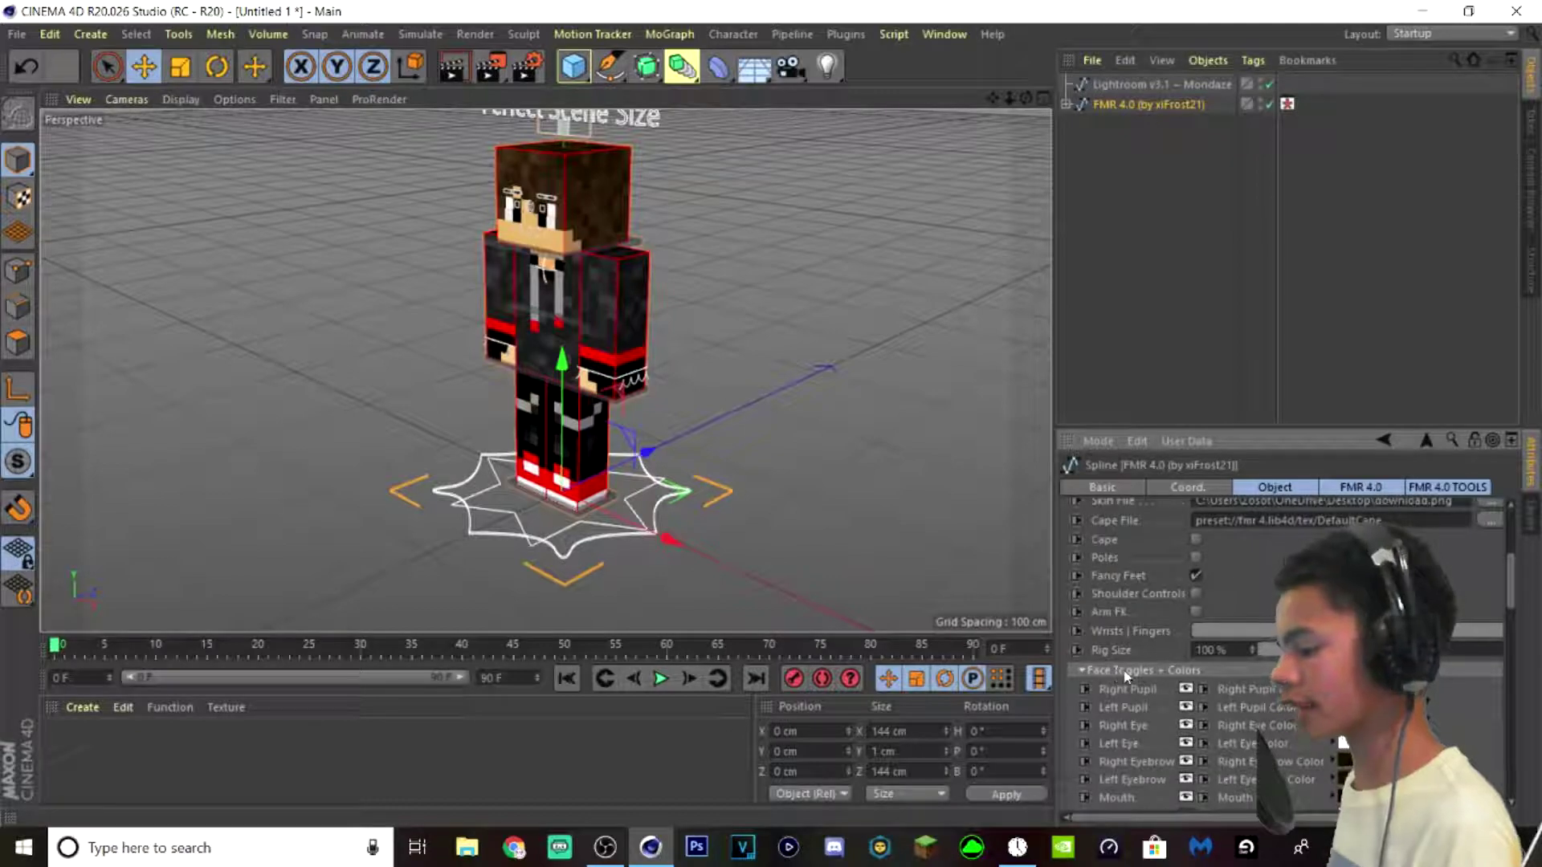
scroll(1140, 695, down, 3)
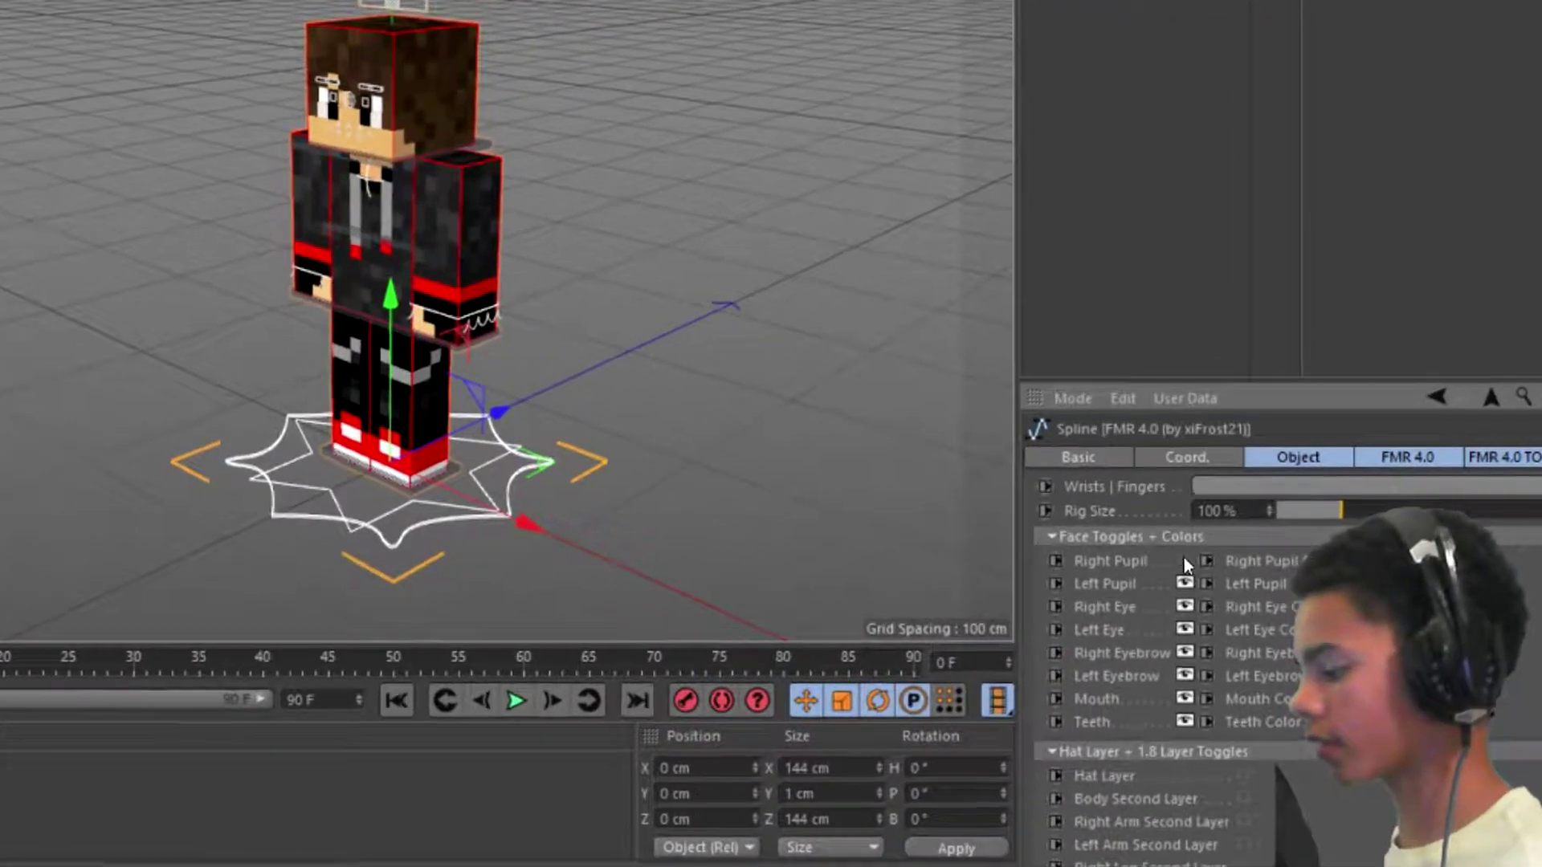
click(1186, 568)
click(1184, 586)
click(1183, 579)
click(1182, 611)
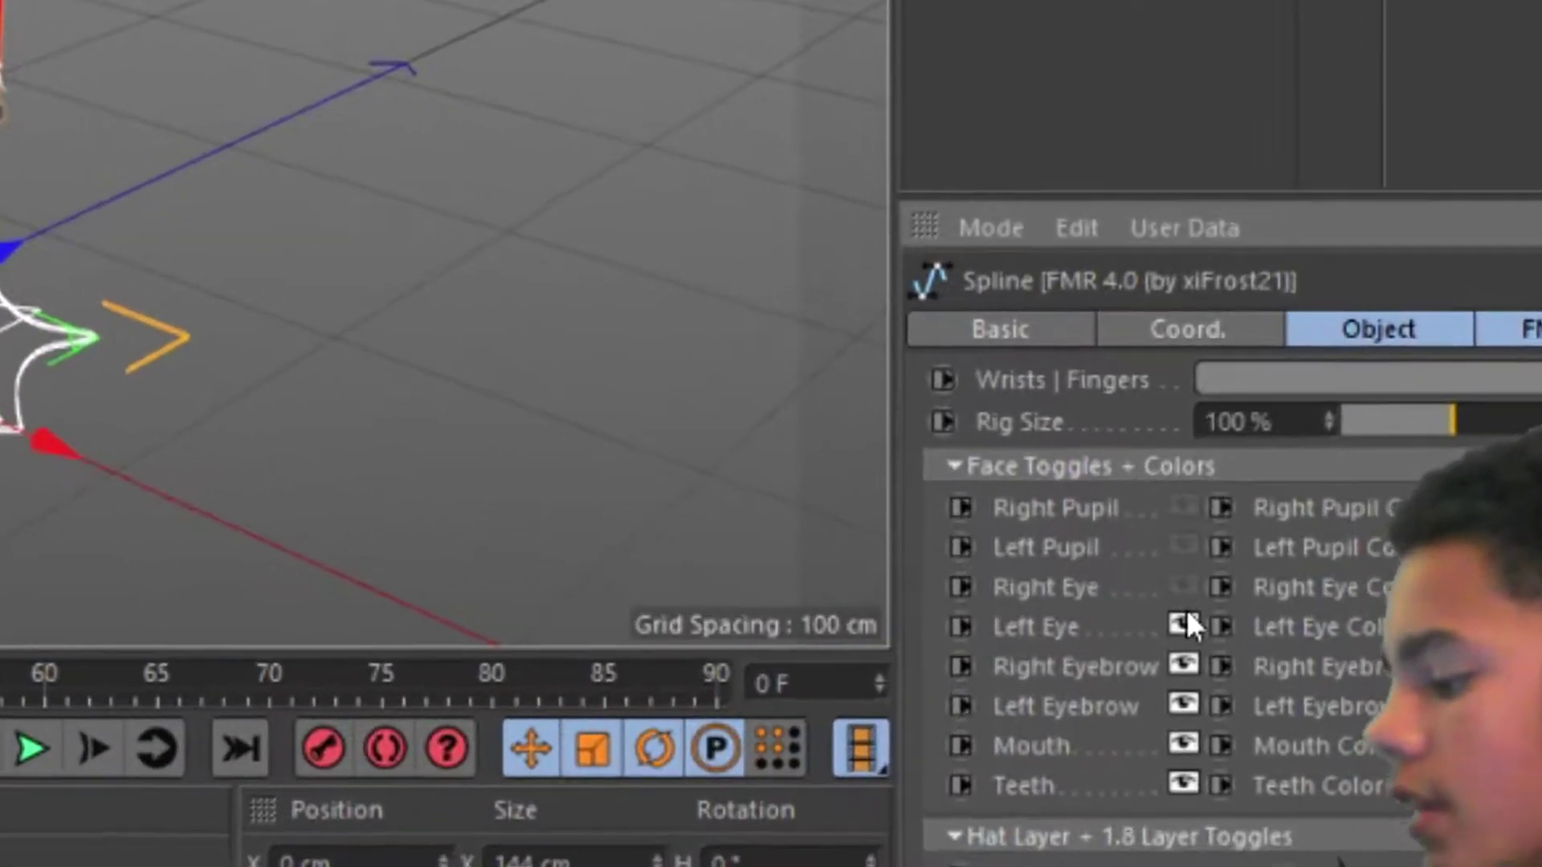
click(1183, 640)
click(1183, 670)
click(1183, 700)
click(1183, 730)
click(1182, 760)
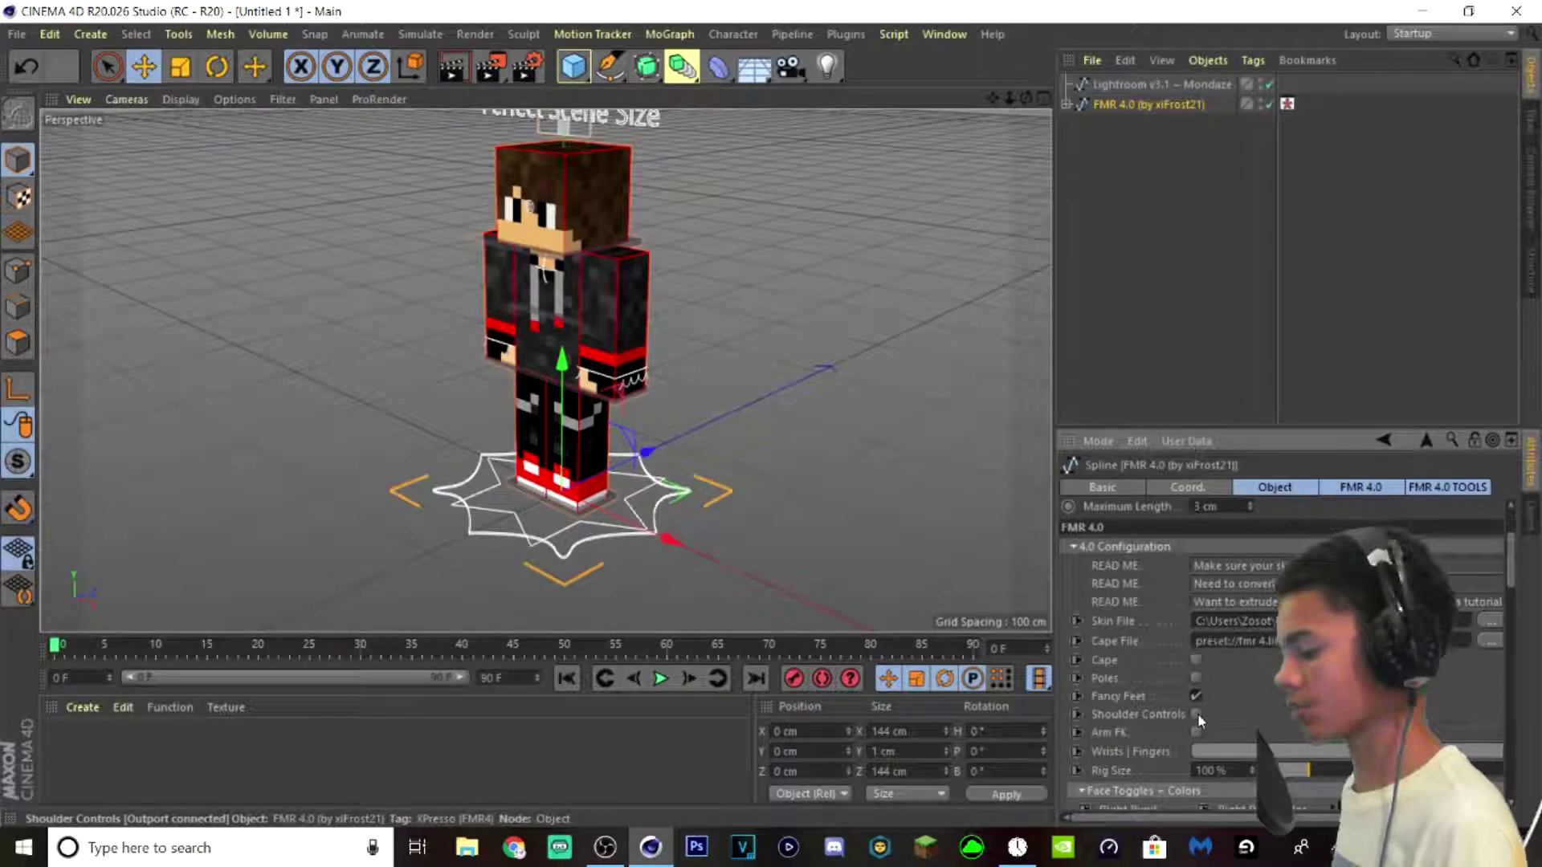
- Enable Shoulder Controls and Arm FK on the rig, and rotate the right shoulder to swing the arm outward
click(1195, 714)
click(1196, 732)
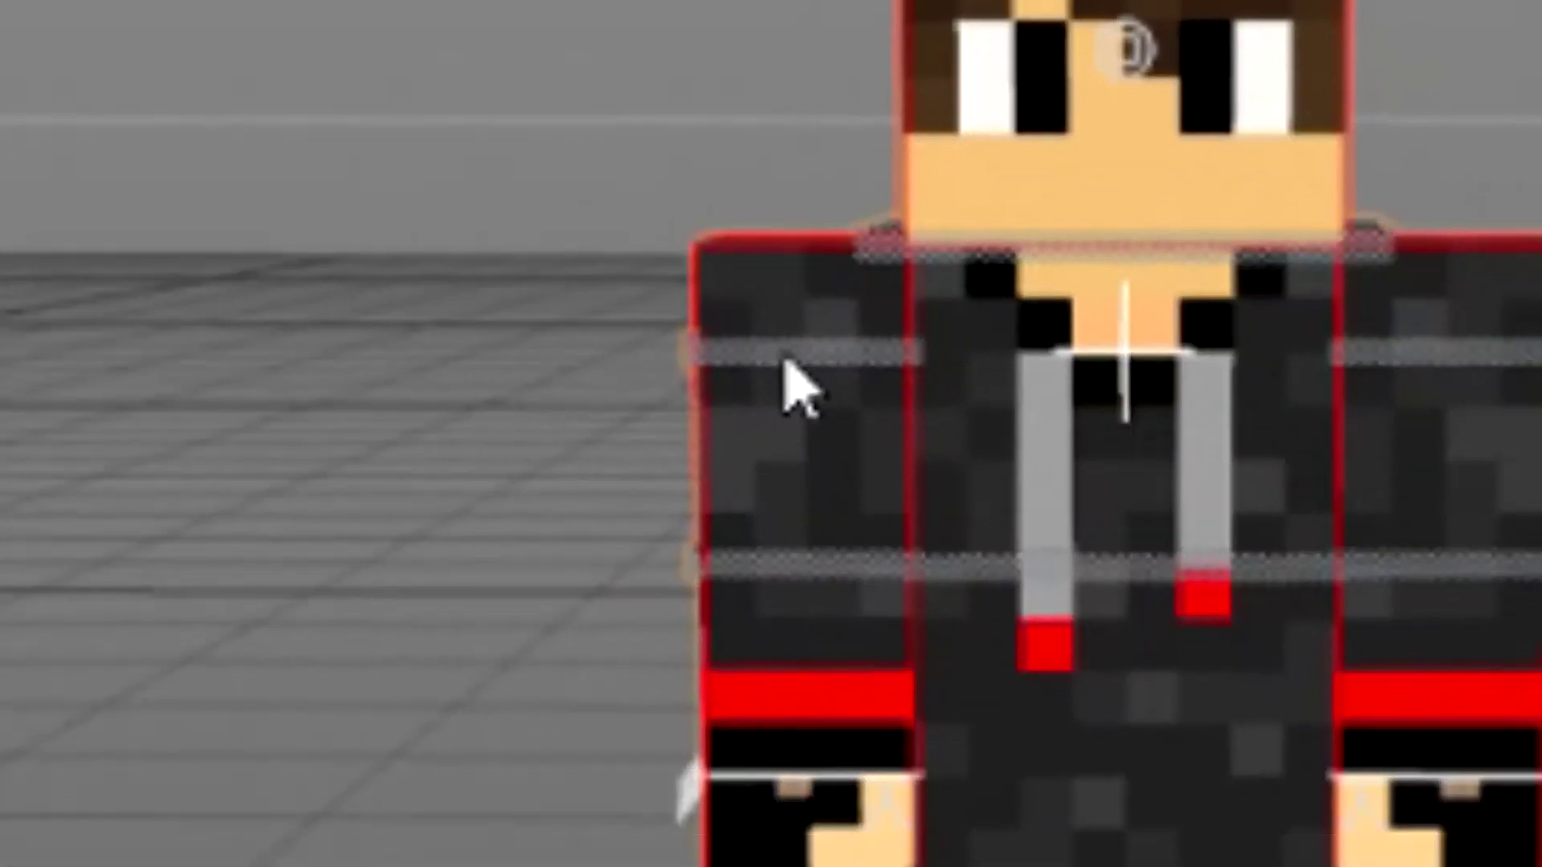
click(784, 356)
drag(1077, 678, 802, 794)
drag(843, 289, 885, 246)
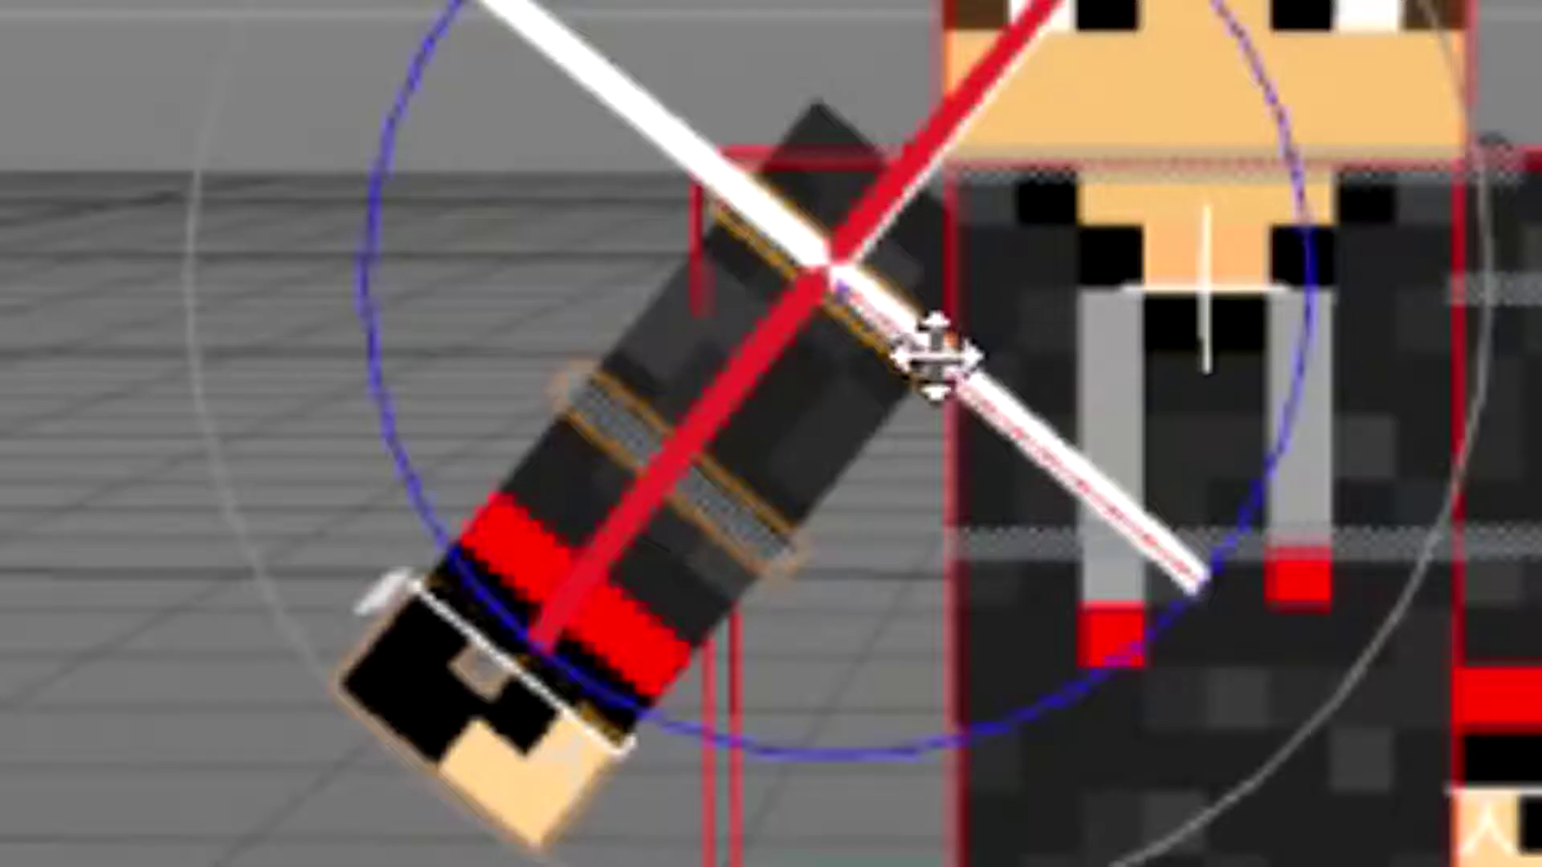
drag(894, 405, 955, 510)
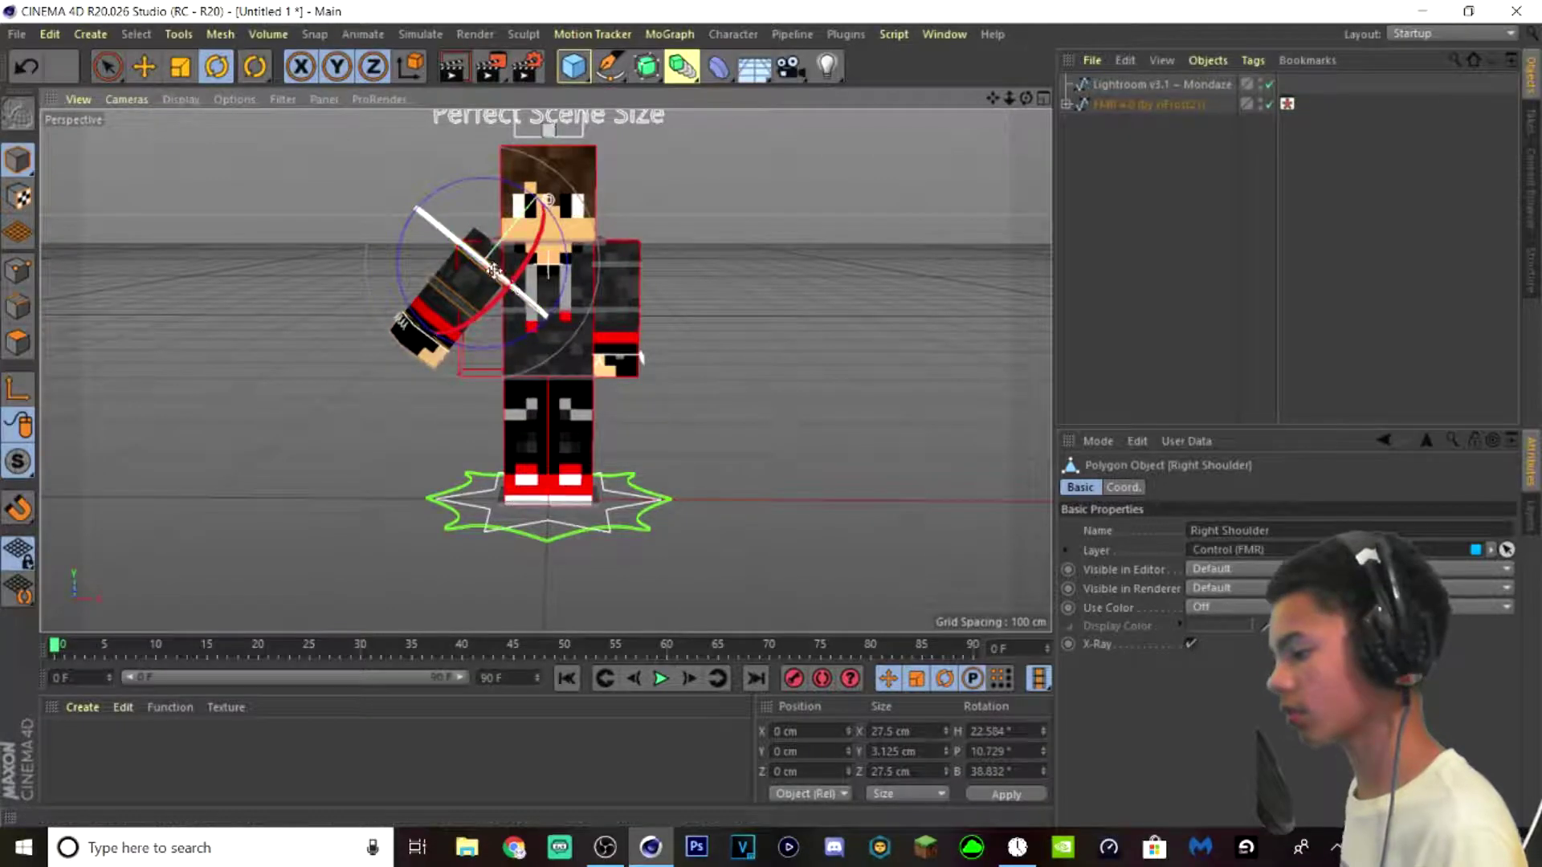
drag(494, 272, 474, 262)
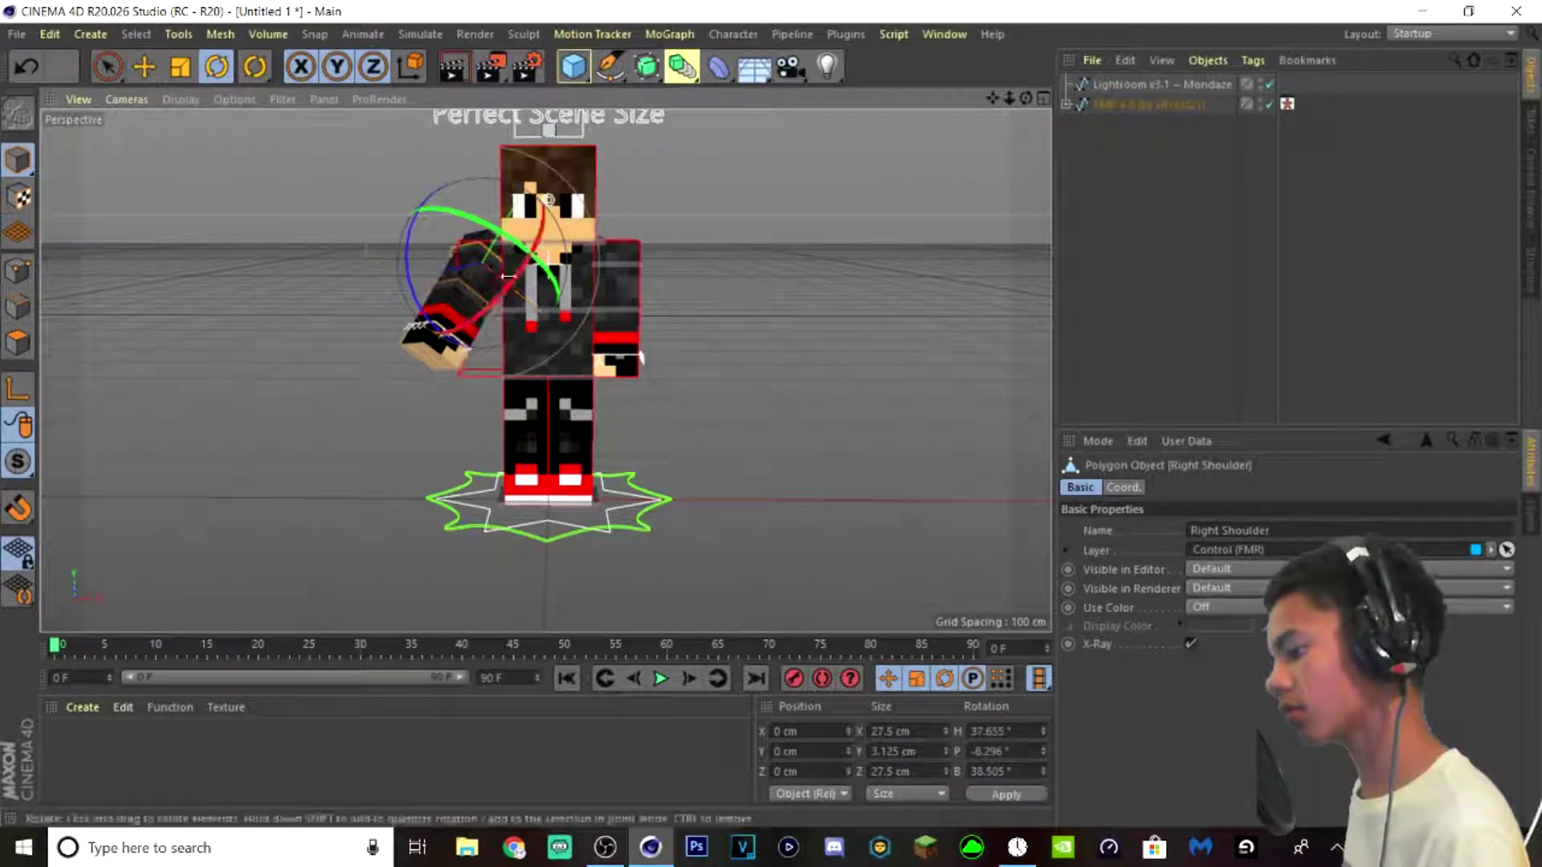
- Bend the right elbow to a pitch of about -24° and readjust the right shoulder's rotation
click(458, 299)
drag(438, 348, 430, 330)
drag(518, 273, 487, 285)
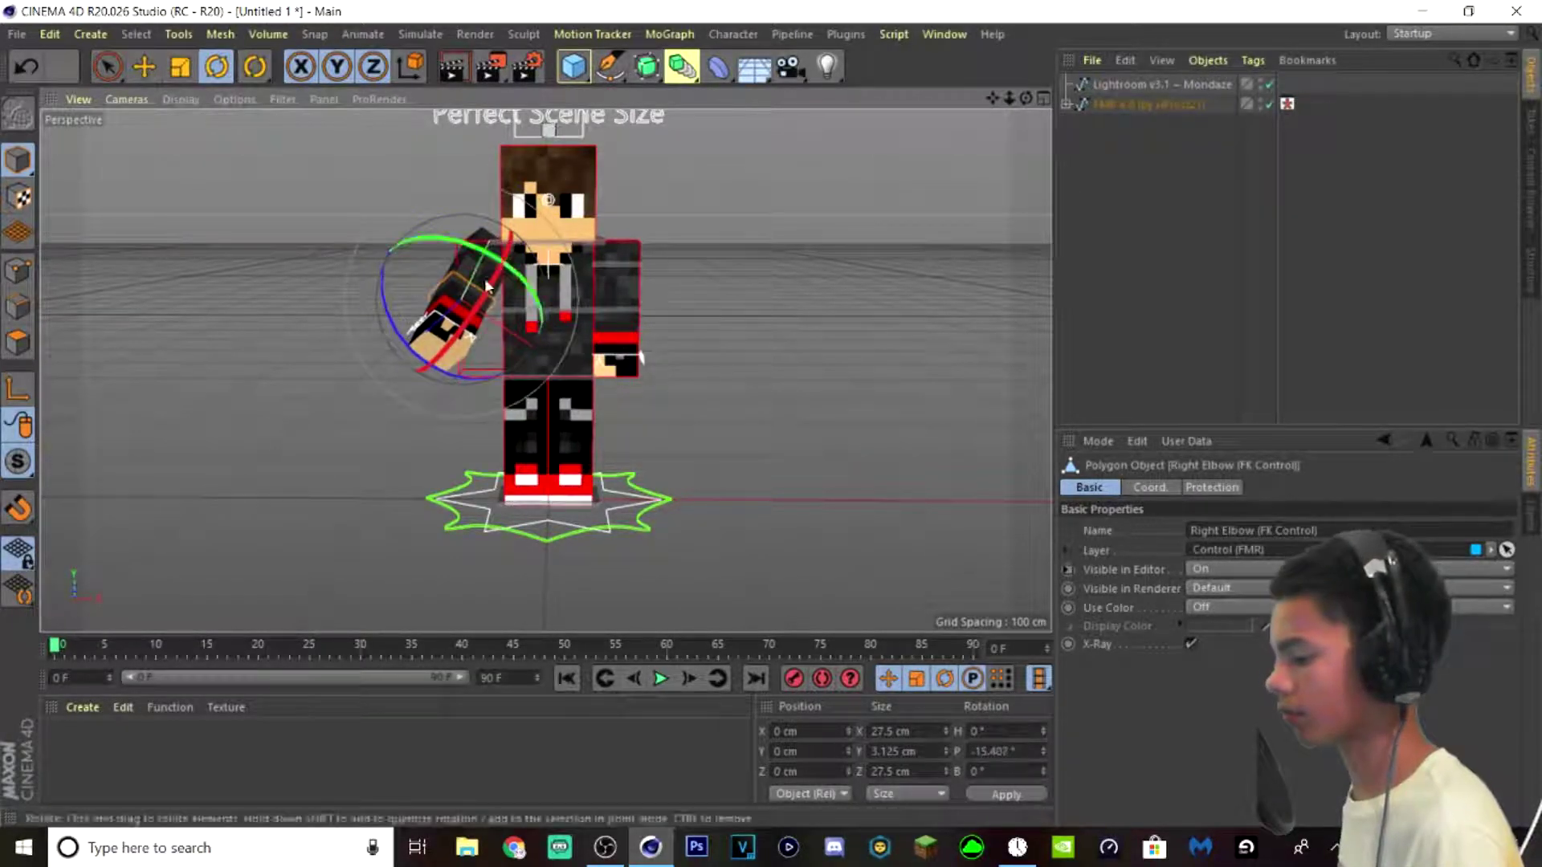
drag(398, 333, 485, 287)
click(517, 240)
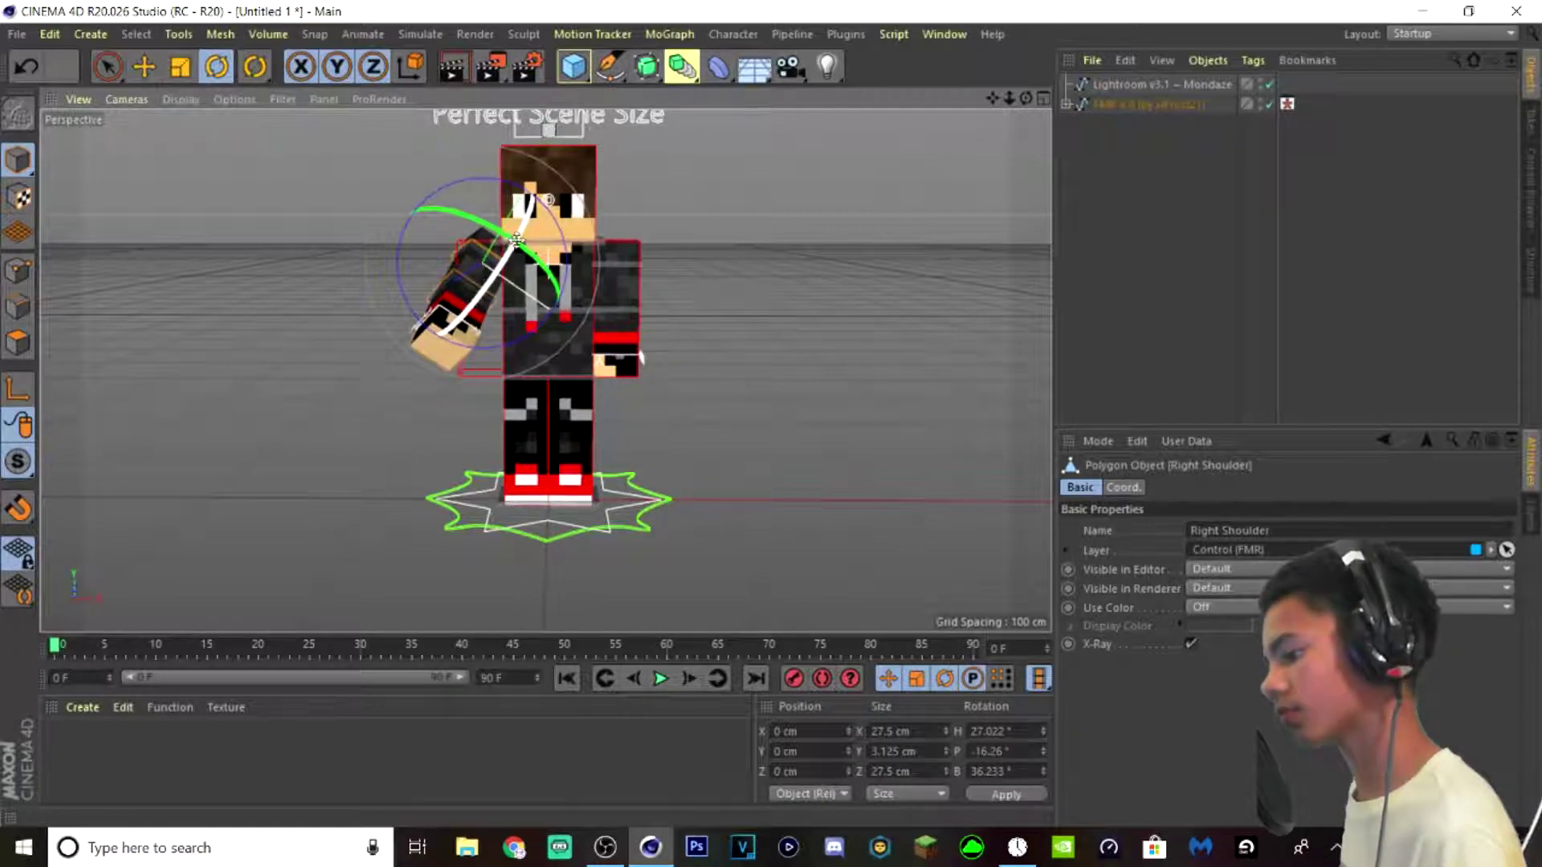
- Rotate the left shoulder so the left arm angles away from the body
click(695, 257)
click(615, 277)
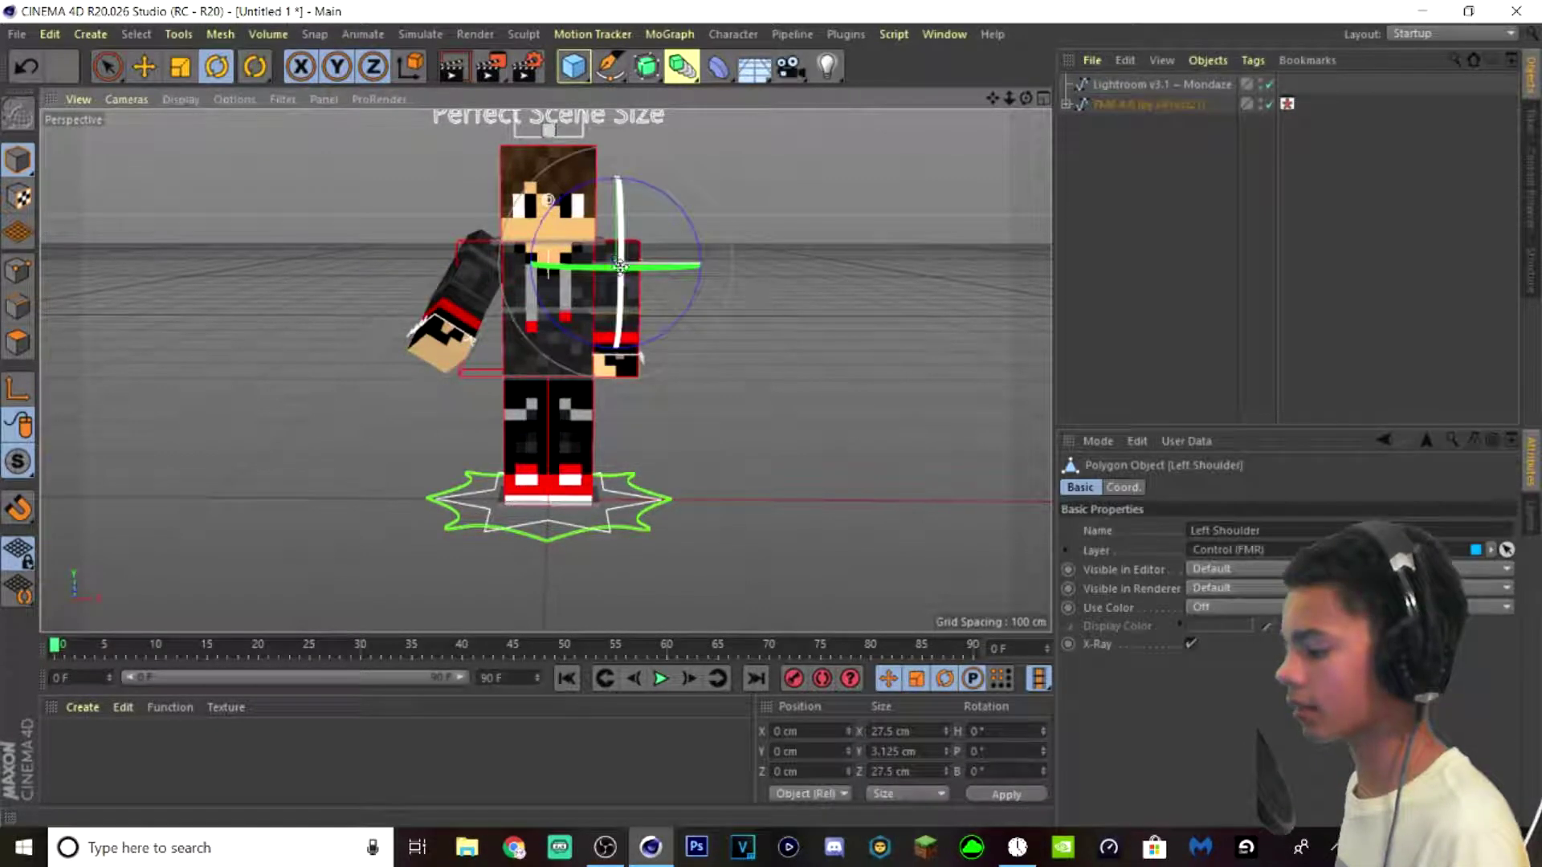
drag(674, 327, 674, 322)
click(855, 123)
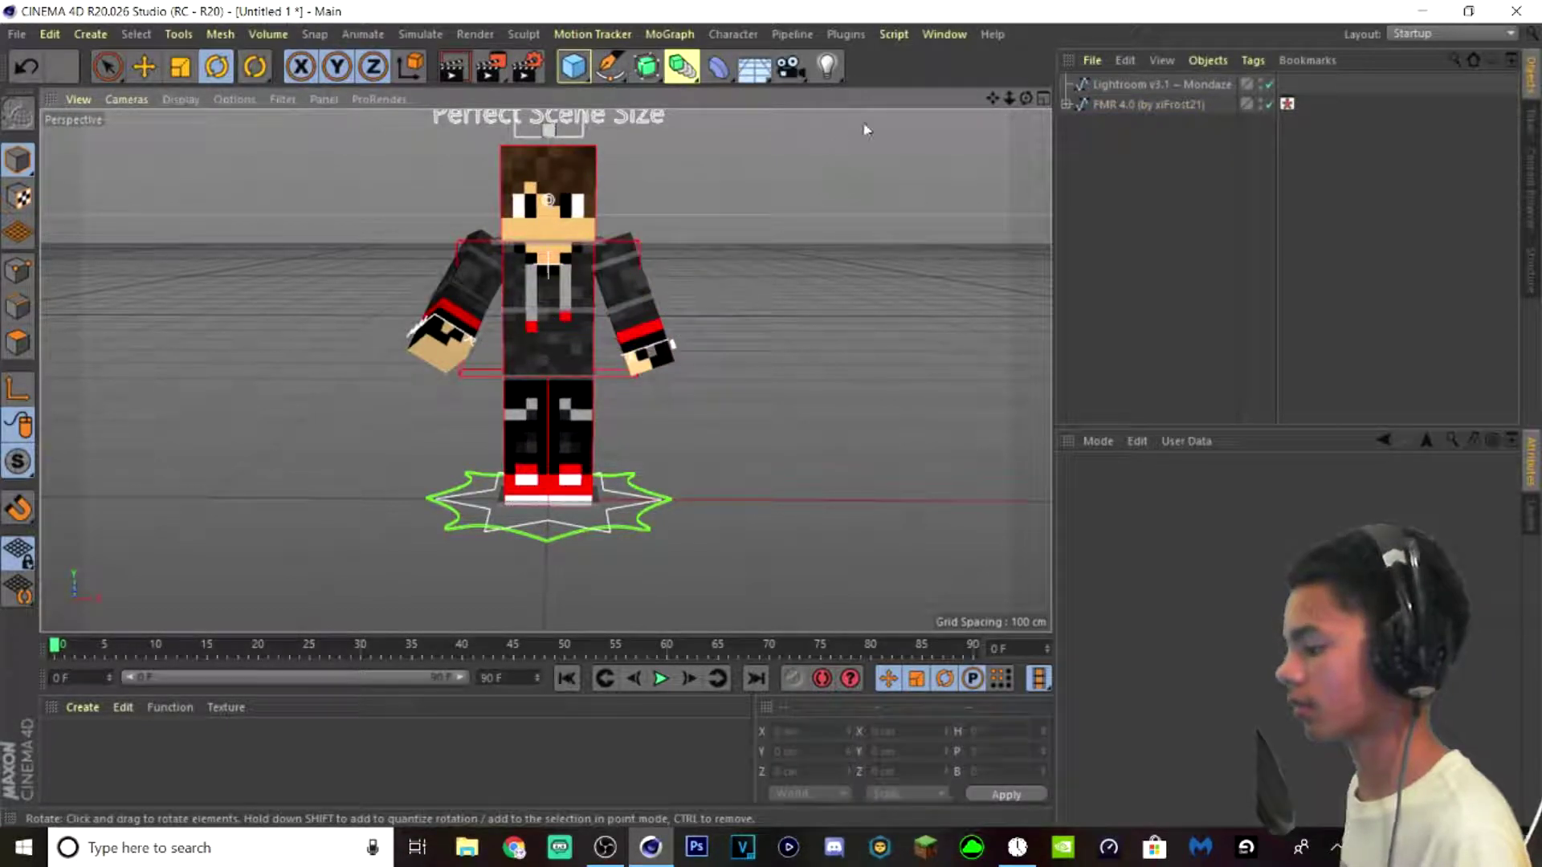
- Rotate the right elbow FK control again to refine the forearm's direction
drag(1025, 98, 1025, 99)
click(475, 315)
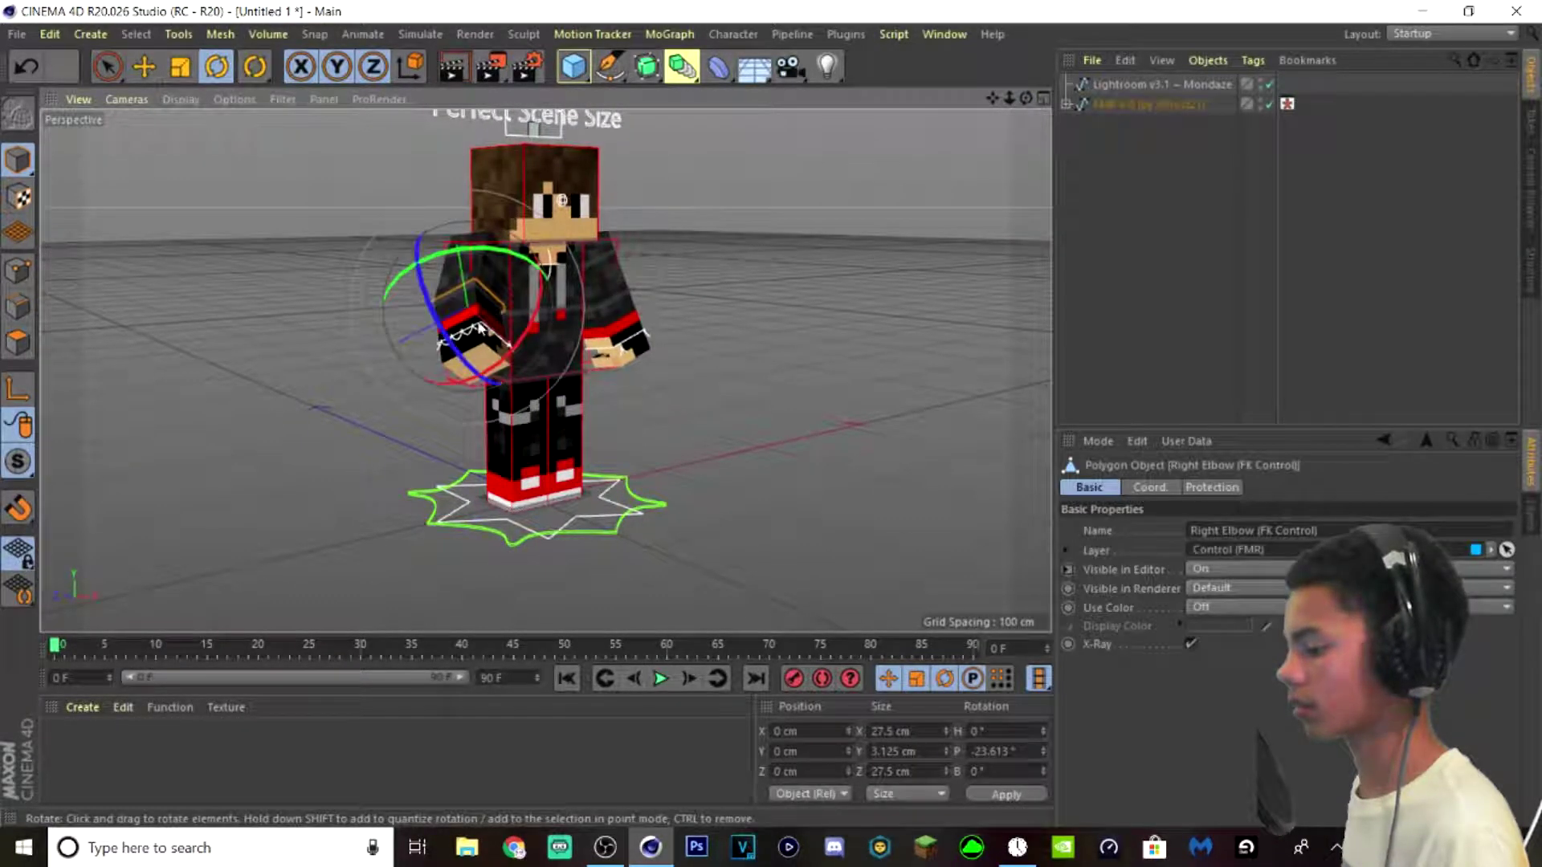
drag(506, 359, 480, 377)
click(675, 389)
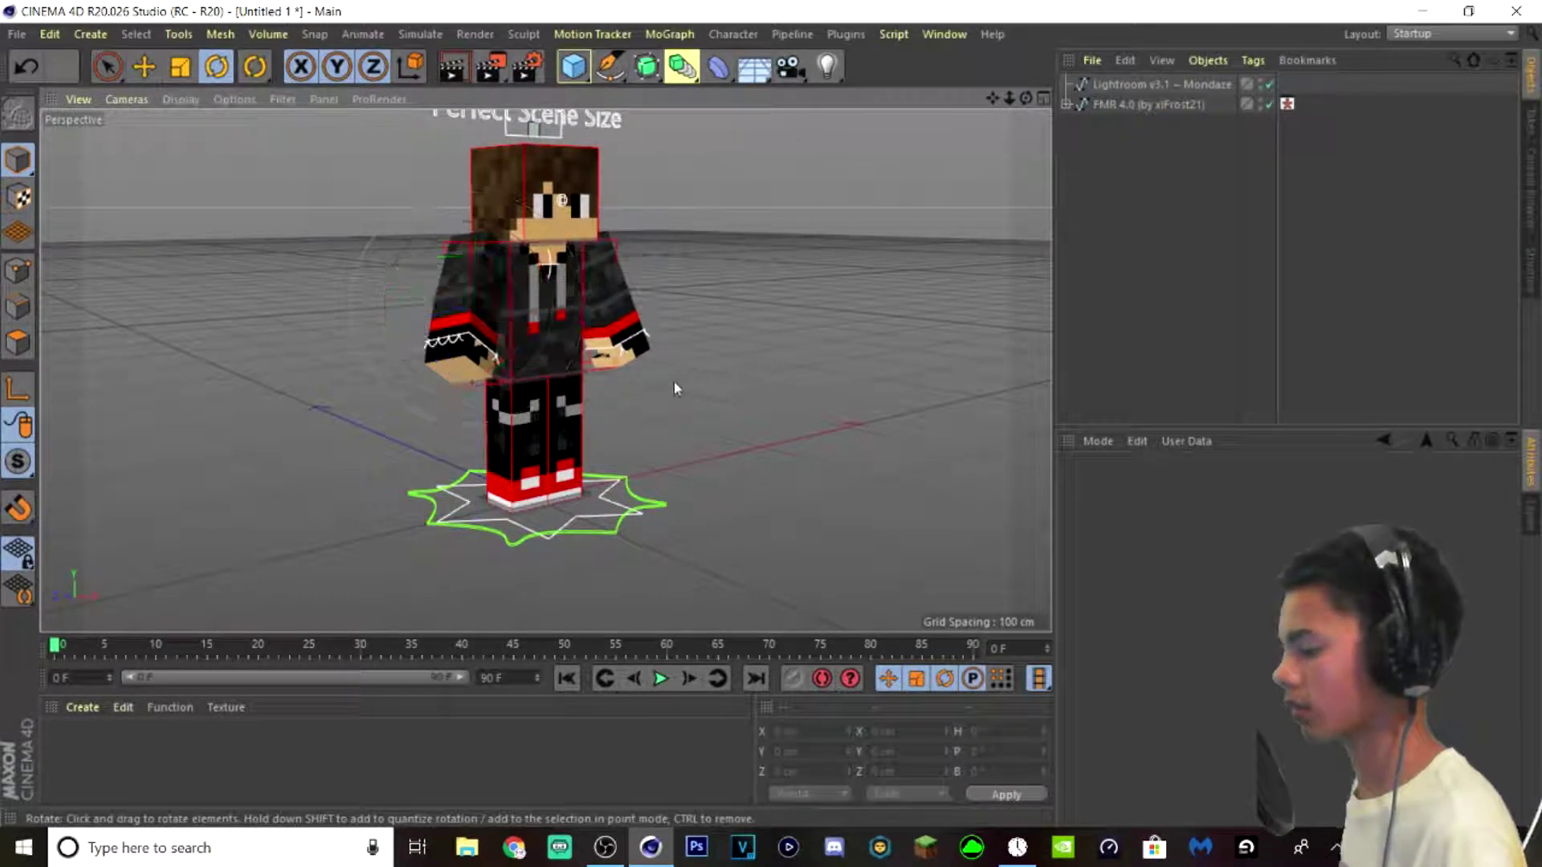
- Rotate the neck control to a heading of about 19° so the head turns sideways
drag(1027, 102, 1008, 109)
click(531, 249)
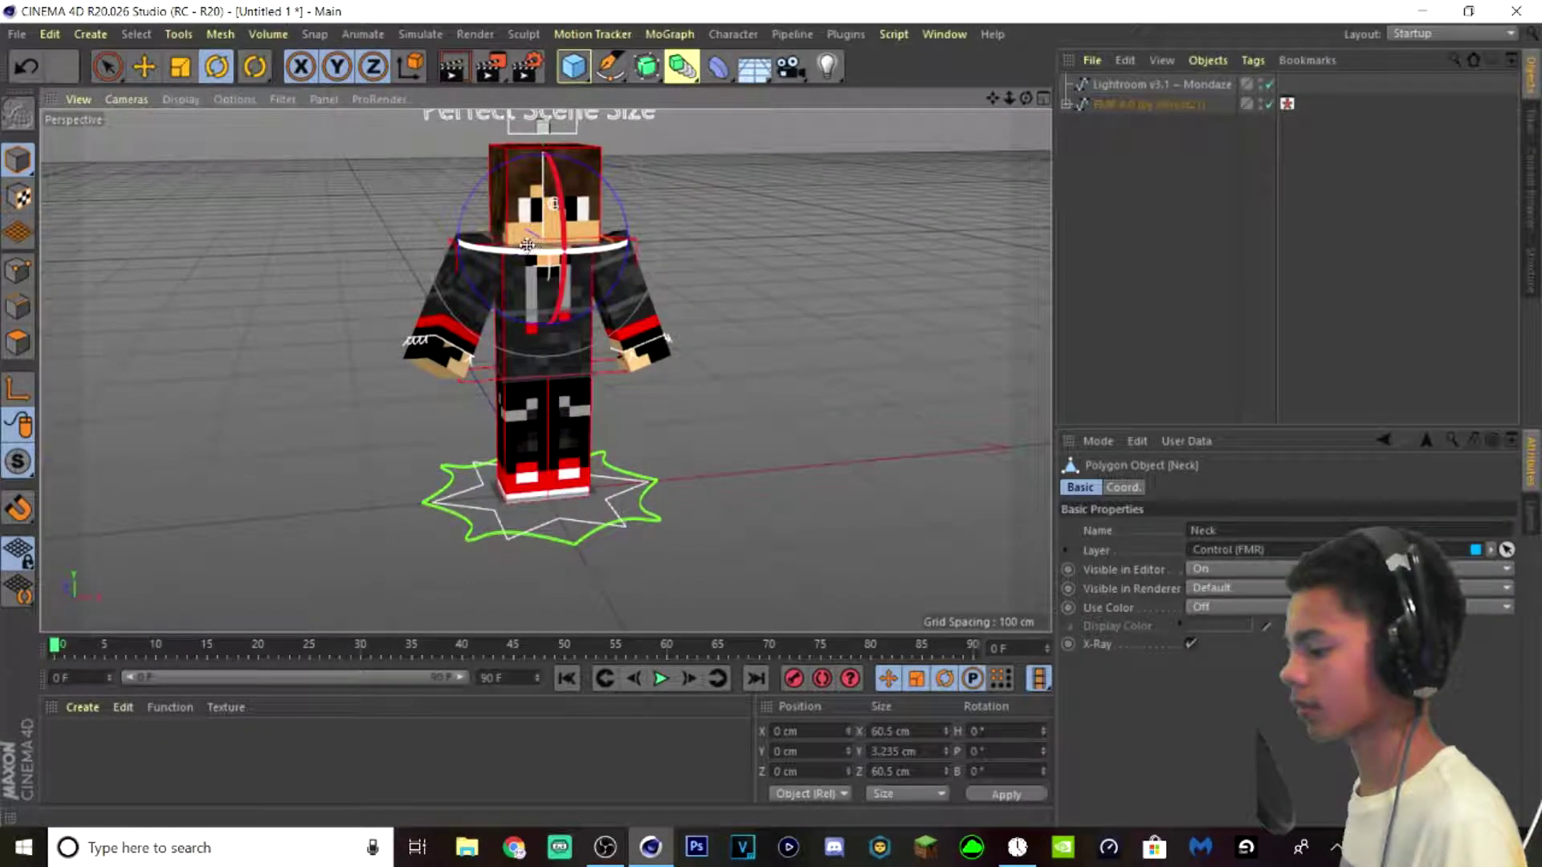
drag(549, 253, 595, 256)
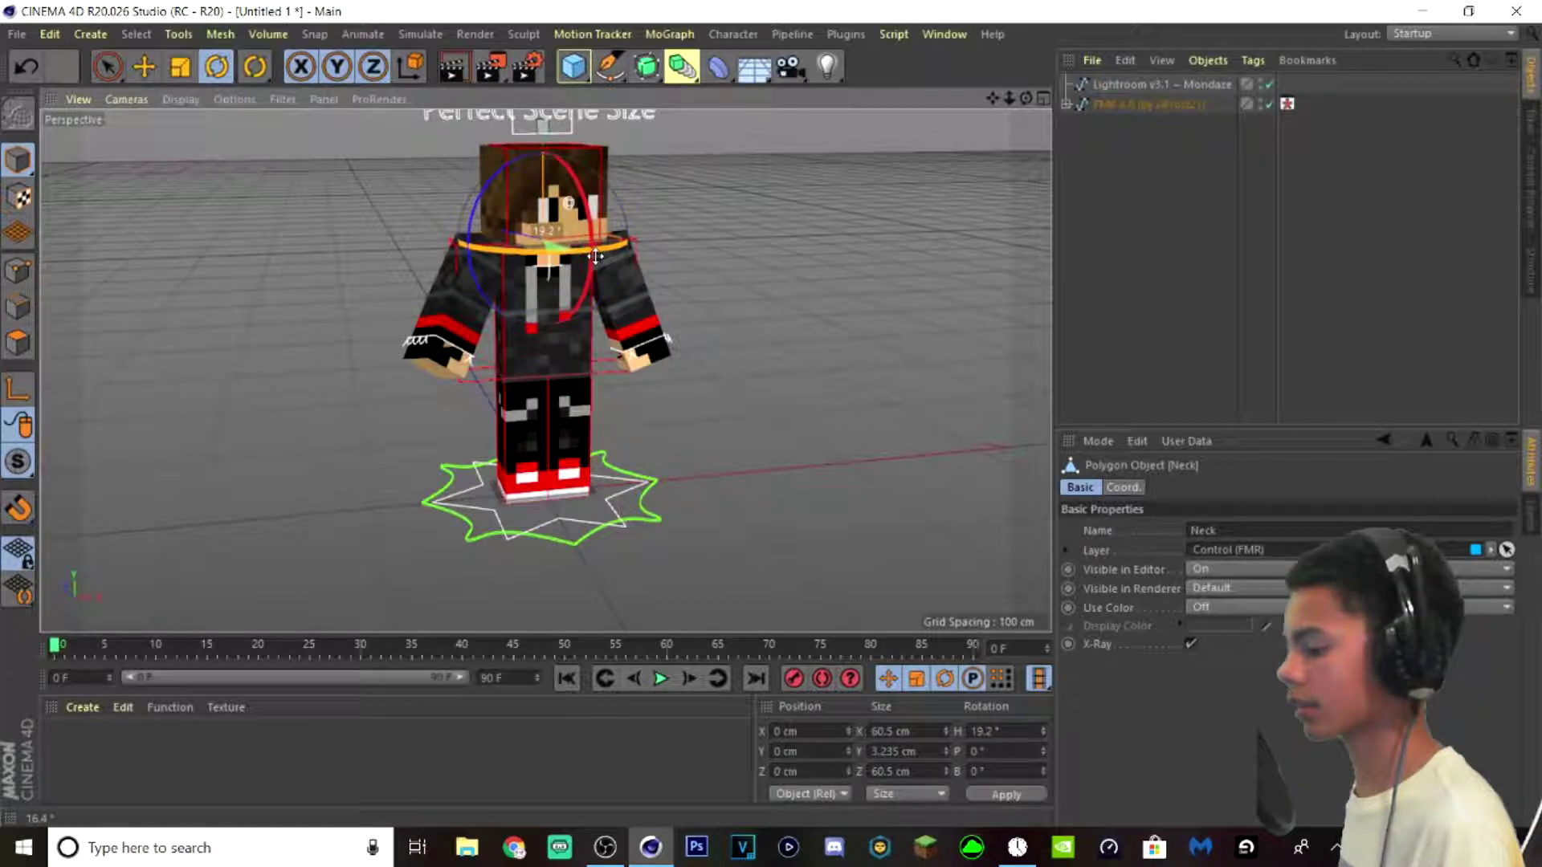
click(773, 226)
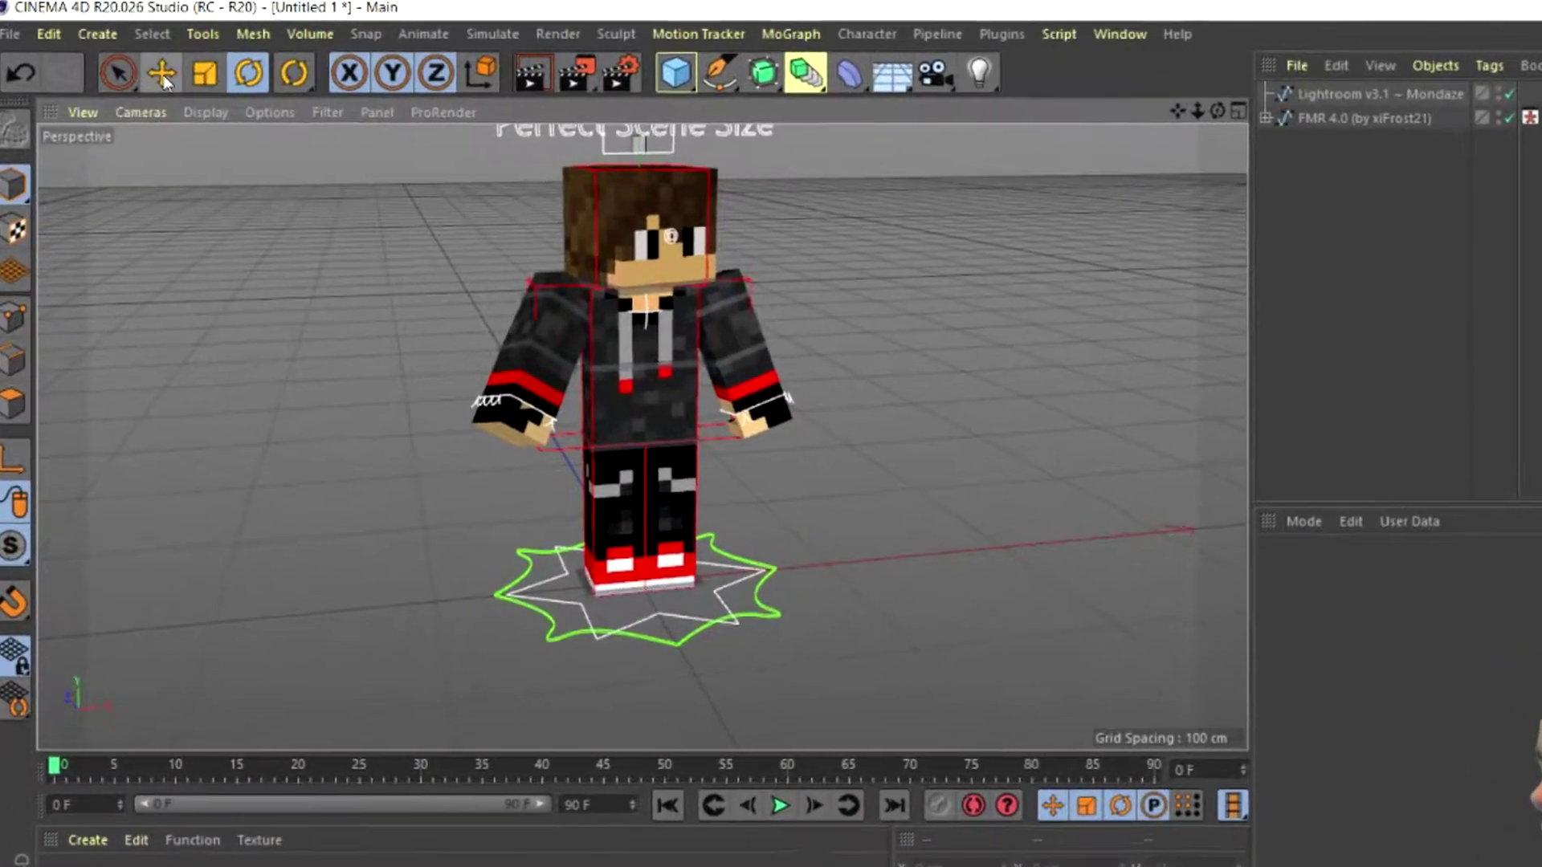
- Move the left foot control away from the right foot and reposition it for a wider stance
click(144, 66)
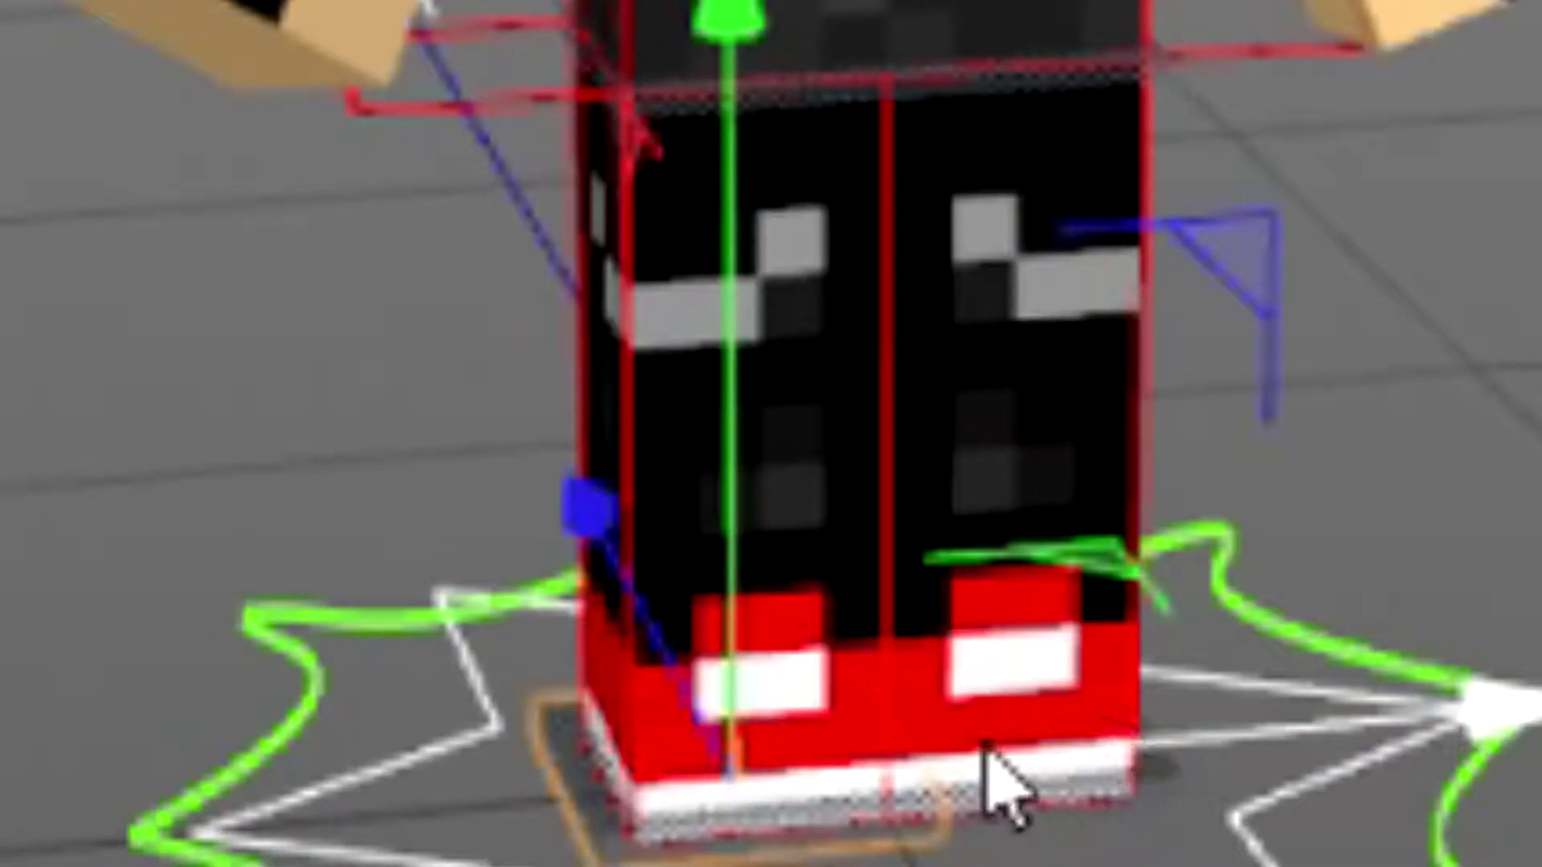
click(1057, 763)
mouse_move(1147, 743)
mouse_down()
mouse_move(1380, 741)
mouse_move(1307, 776)
mouse_move(1168, 755)
mouse_up()
drag(1480, 719, 1538, 689)
drag(1537, 751, 1276, 813)
- Move the right foot control outward to spread the legs and select the whole FMR 4.0 rig
click(735, 743)
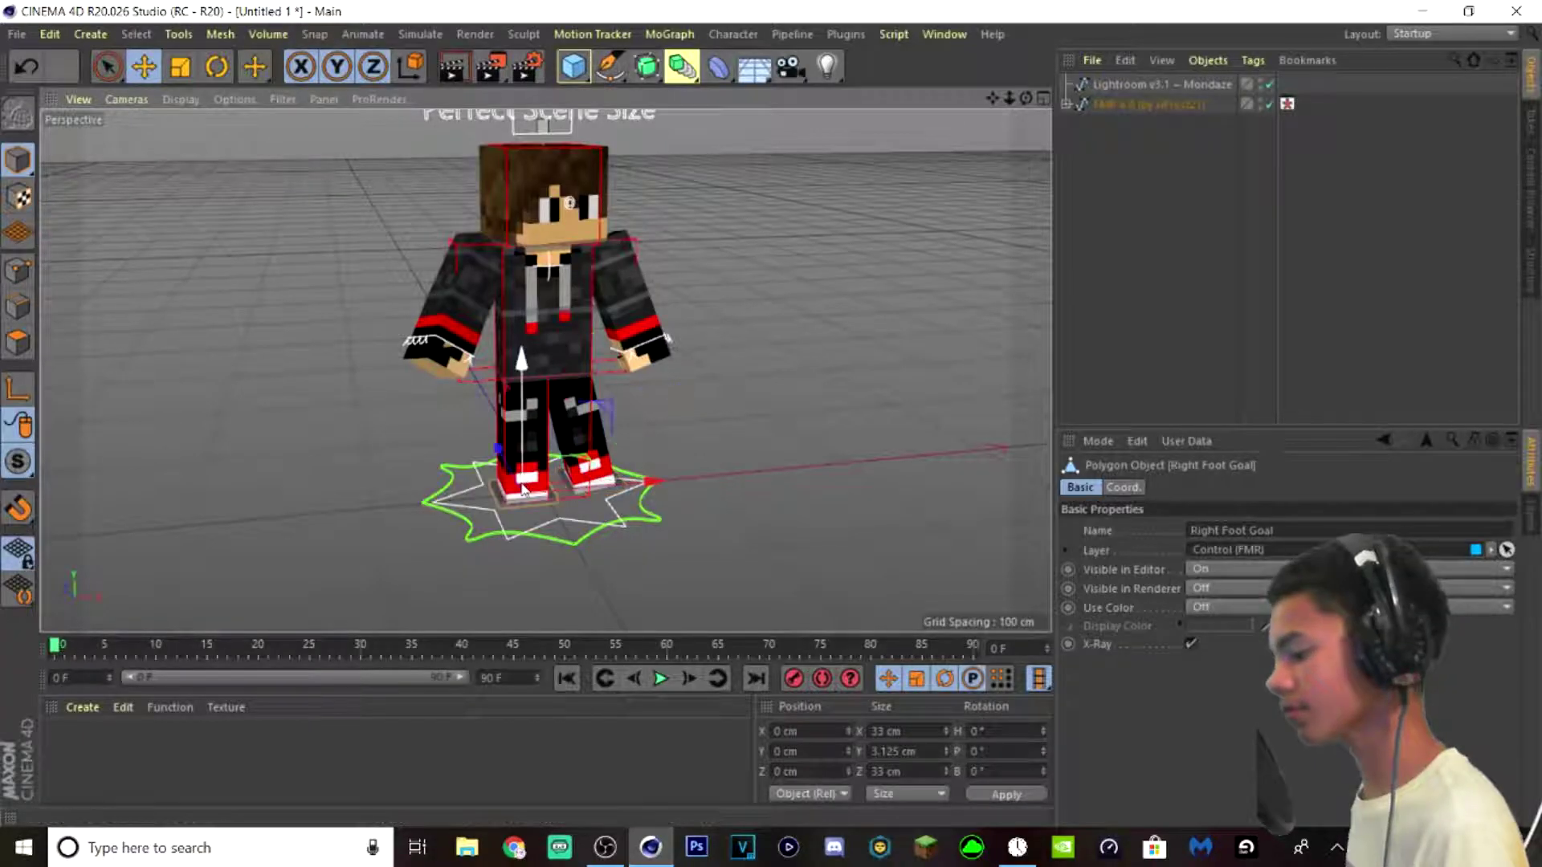
click(720, 458)
click(546, 478)
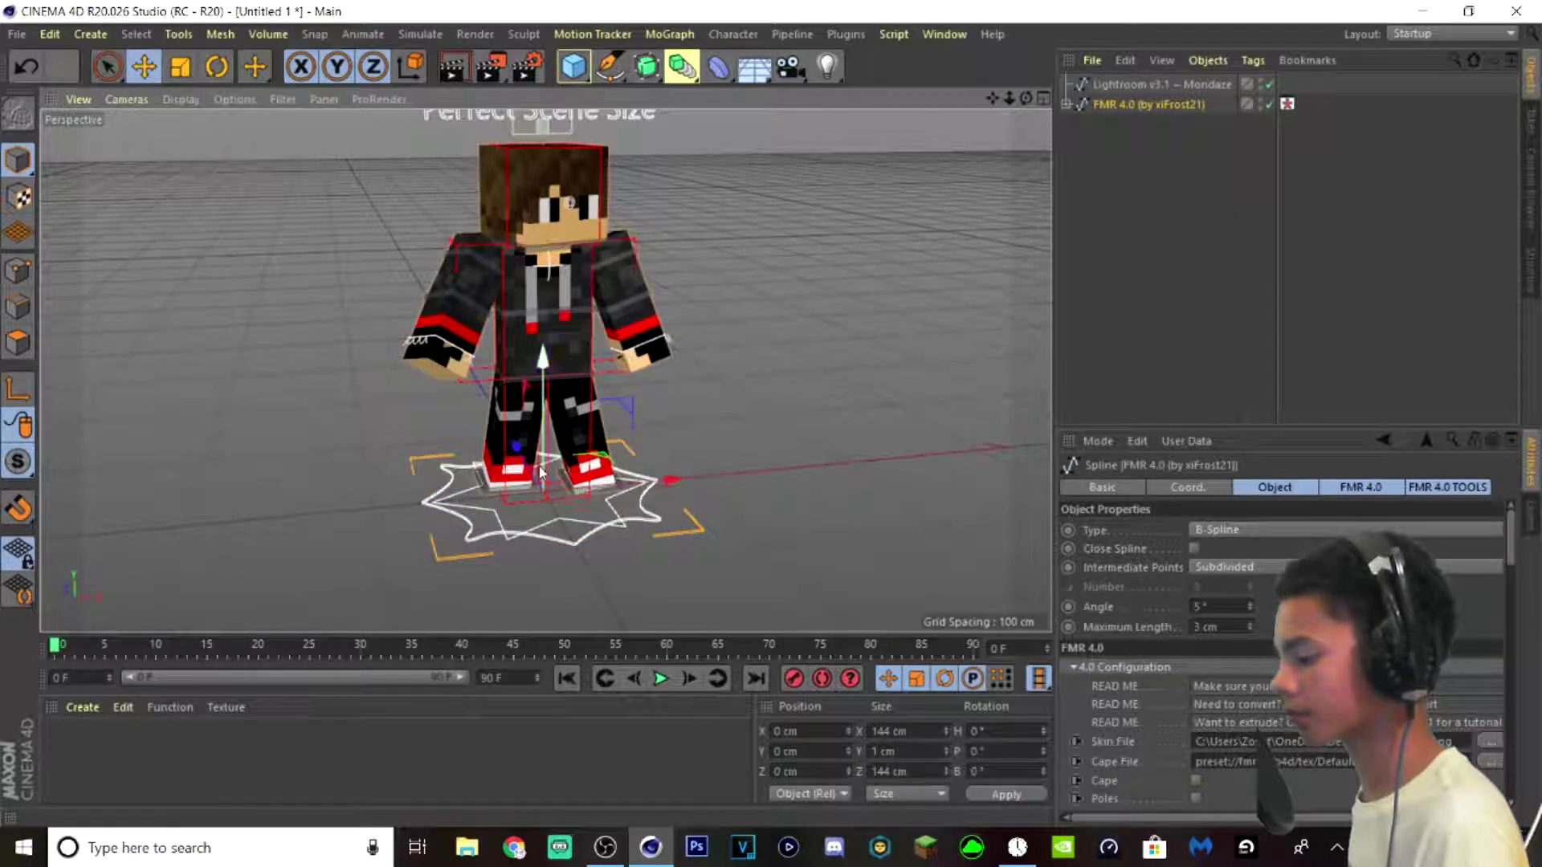
- Undo the last right foot control changes and clear the selection
key(ctrl+z)
key(ctrl+z)
key(ctrl+z)
key(ctrl+z)
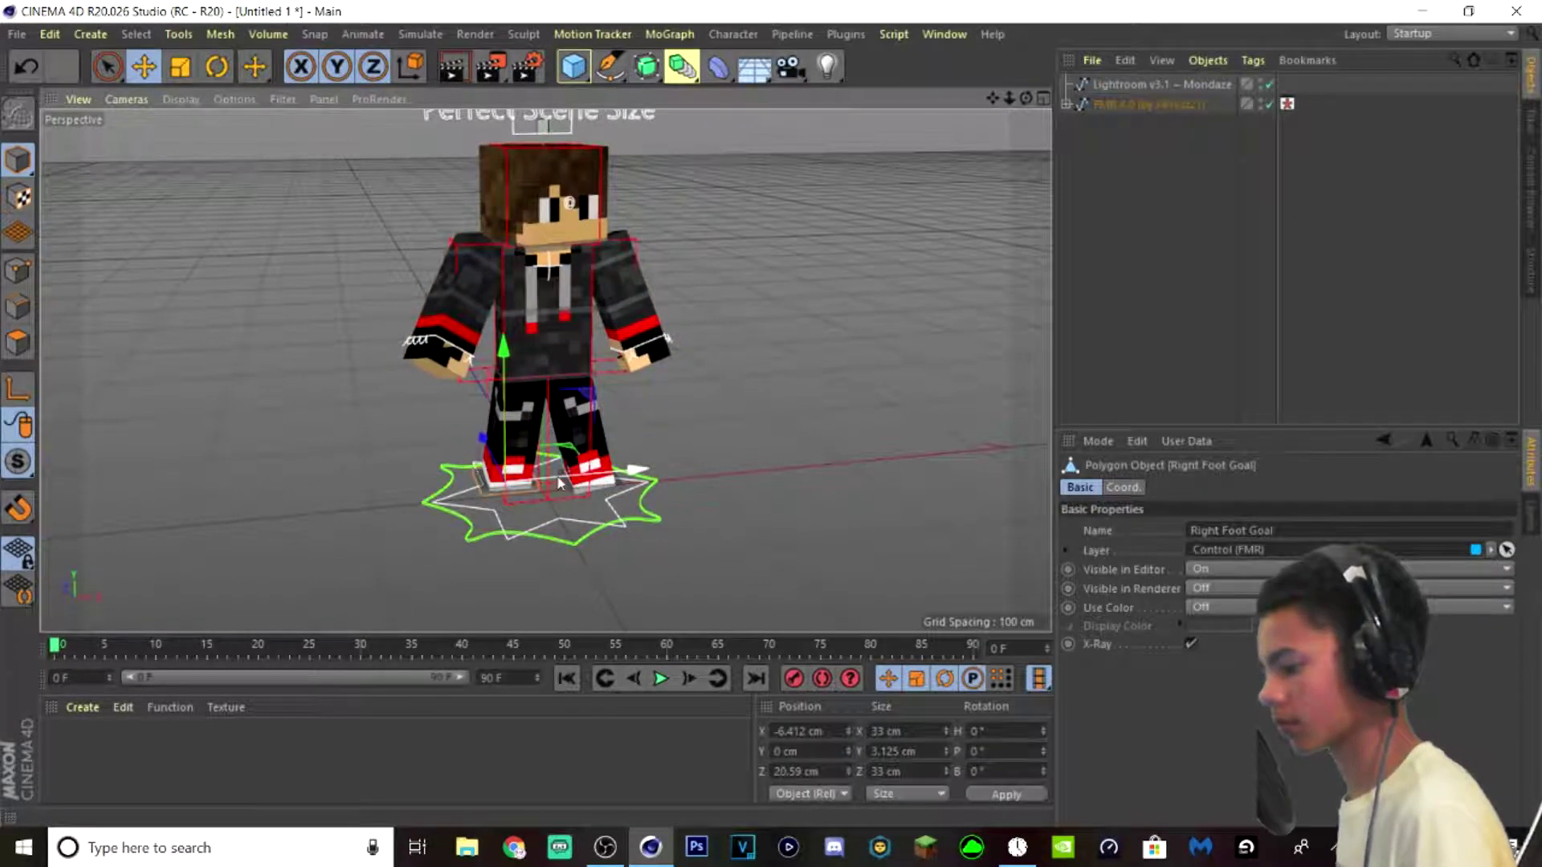
click(715, 457)
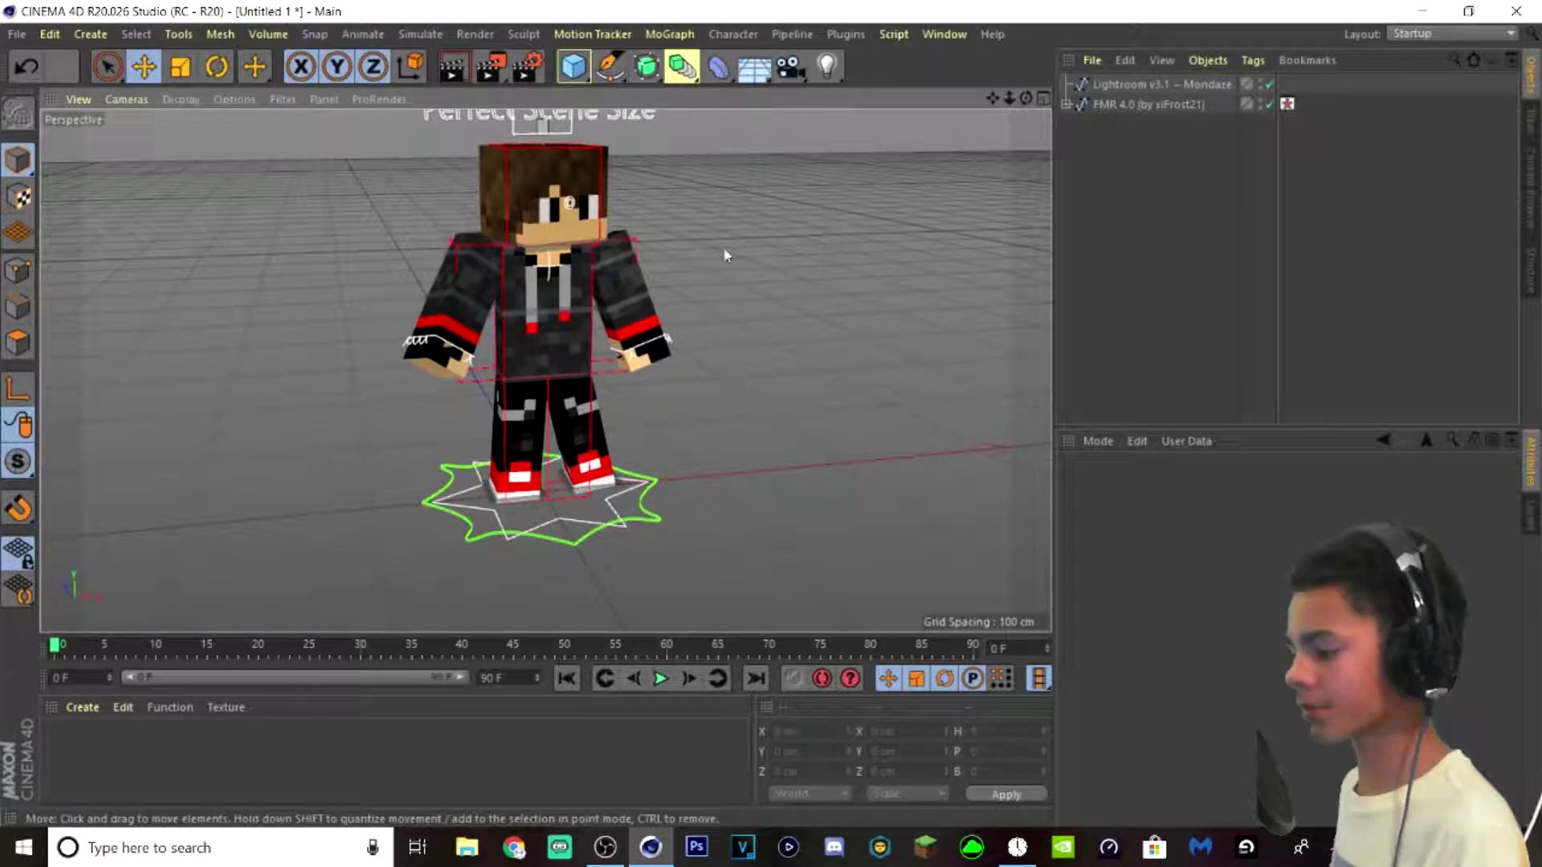
- Turn on all armor pieces of the FMR 4.0 rig: helmet, both arms, chest, lower chest, both legs and both boots
click(1129, 108)
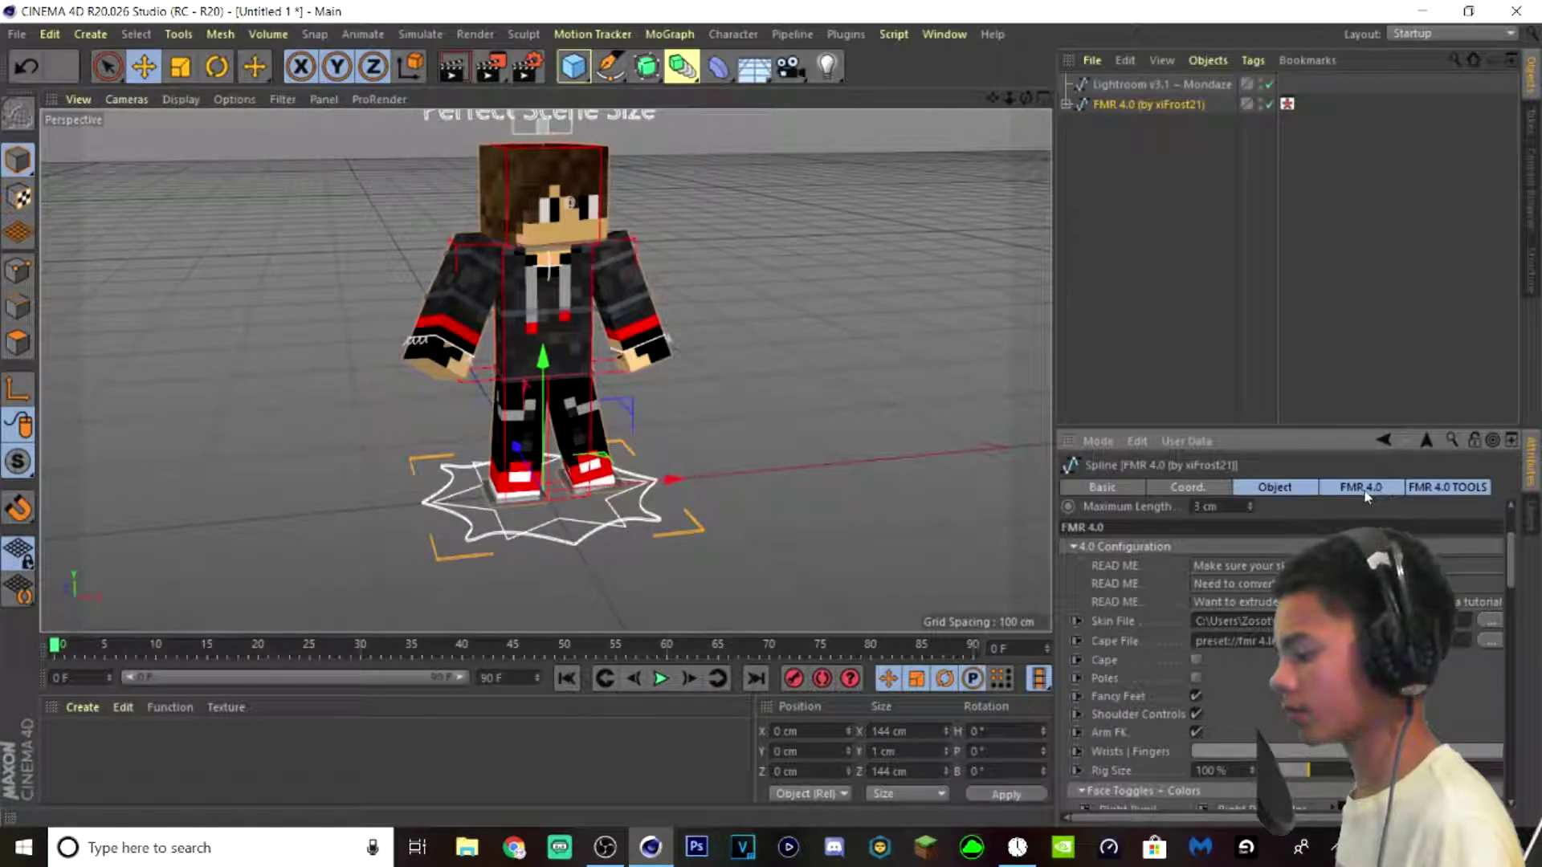
click(1363, 488)
scroll(1164, 675, down, 8)
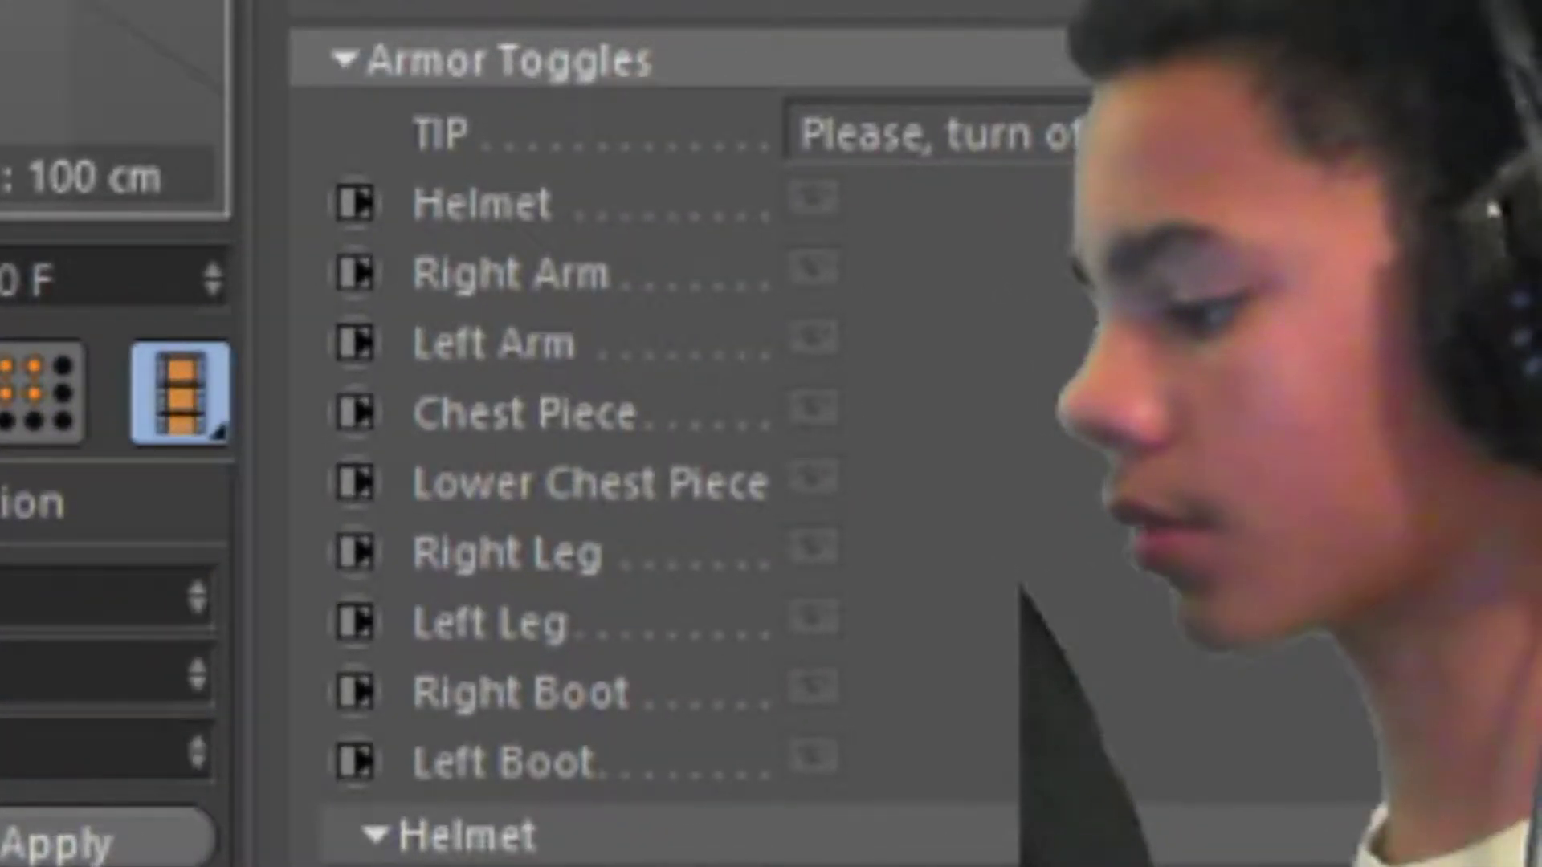
click(811, 201)
click(813, 269)
click(813, 338)
click(813, 407)
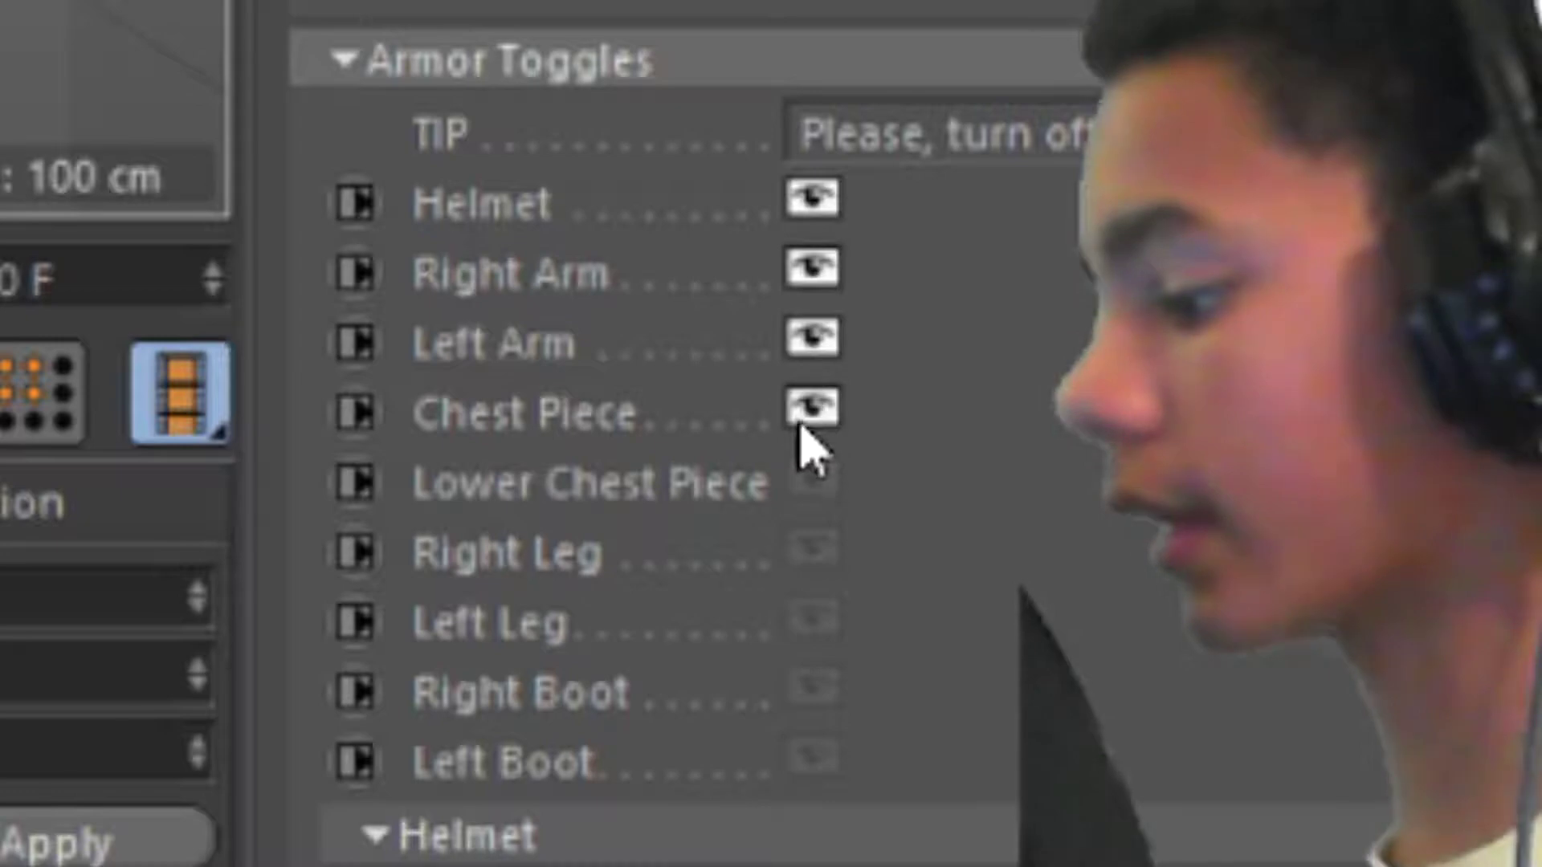
click(813, 477)
click(812, 547)
click(811, 617)
click(813, 686)
click(813, 756)
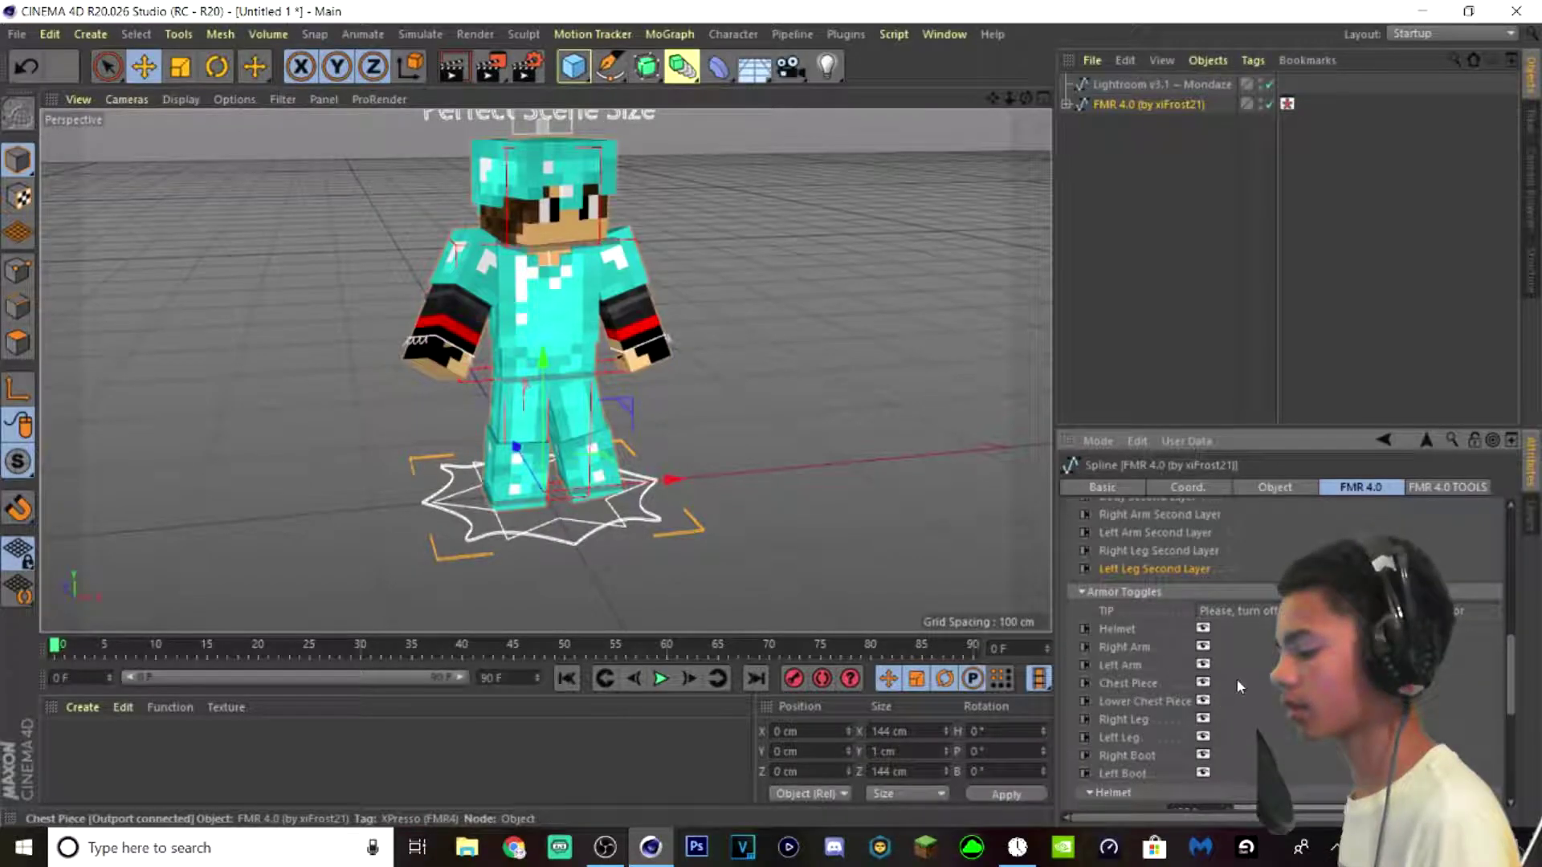
- Equip the rig's tools with the right Sword set to 5 and the left Bow set to 4
scroll(1234, 686, down, 2)
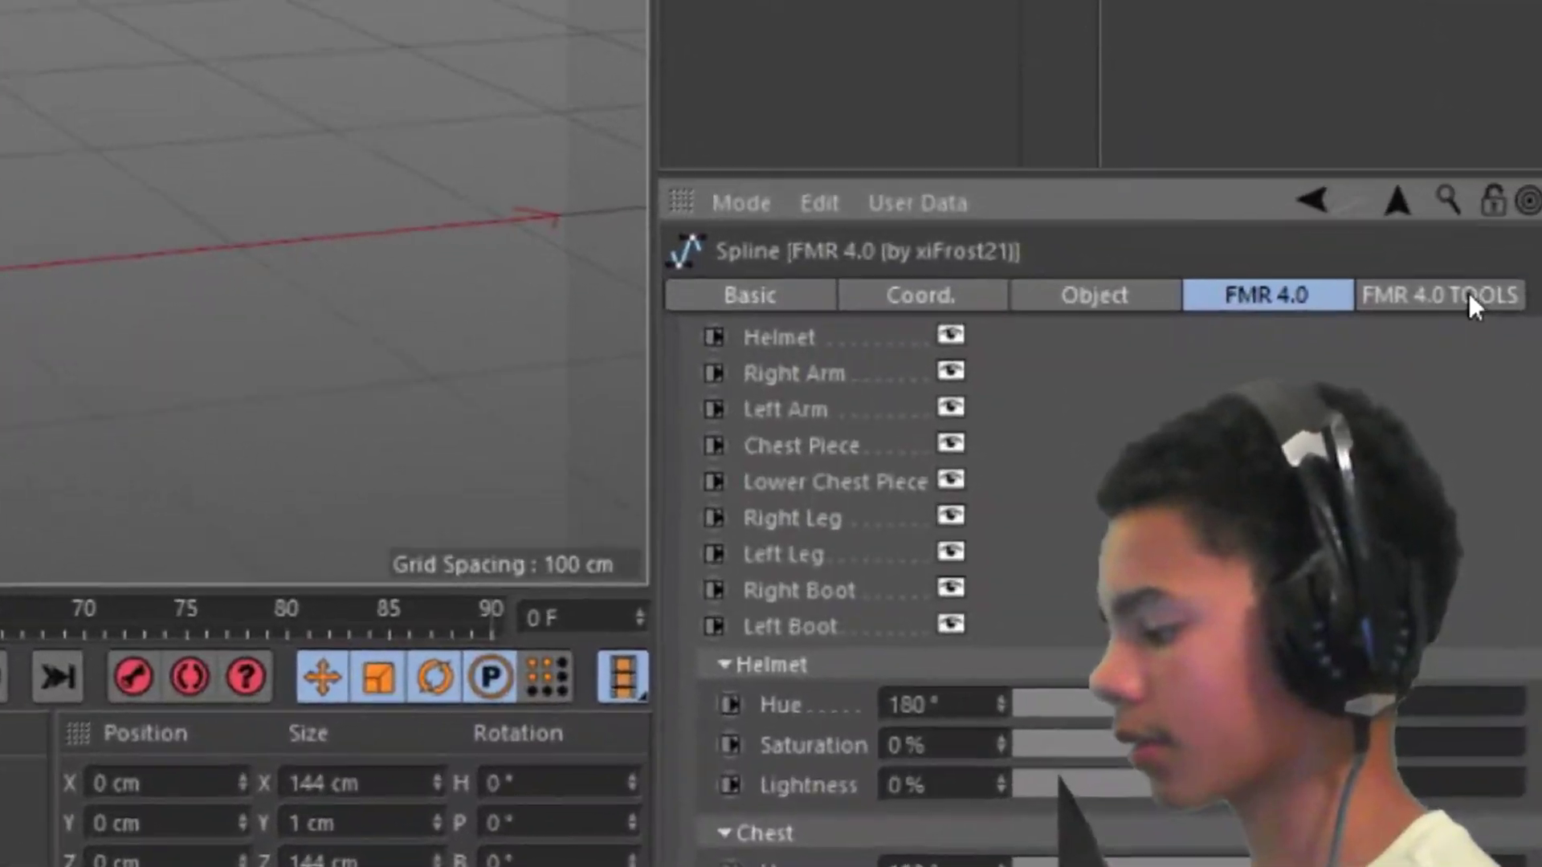
click(1402, 395)
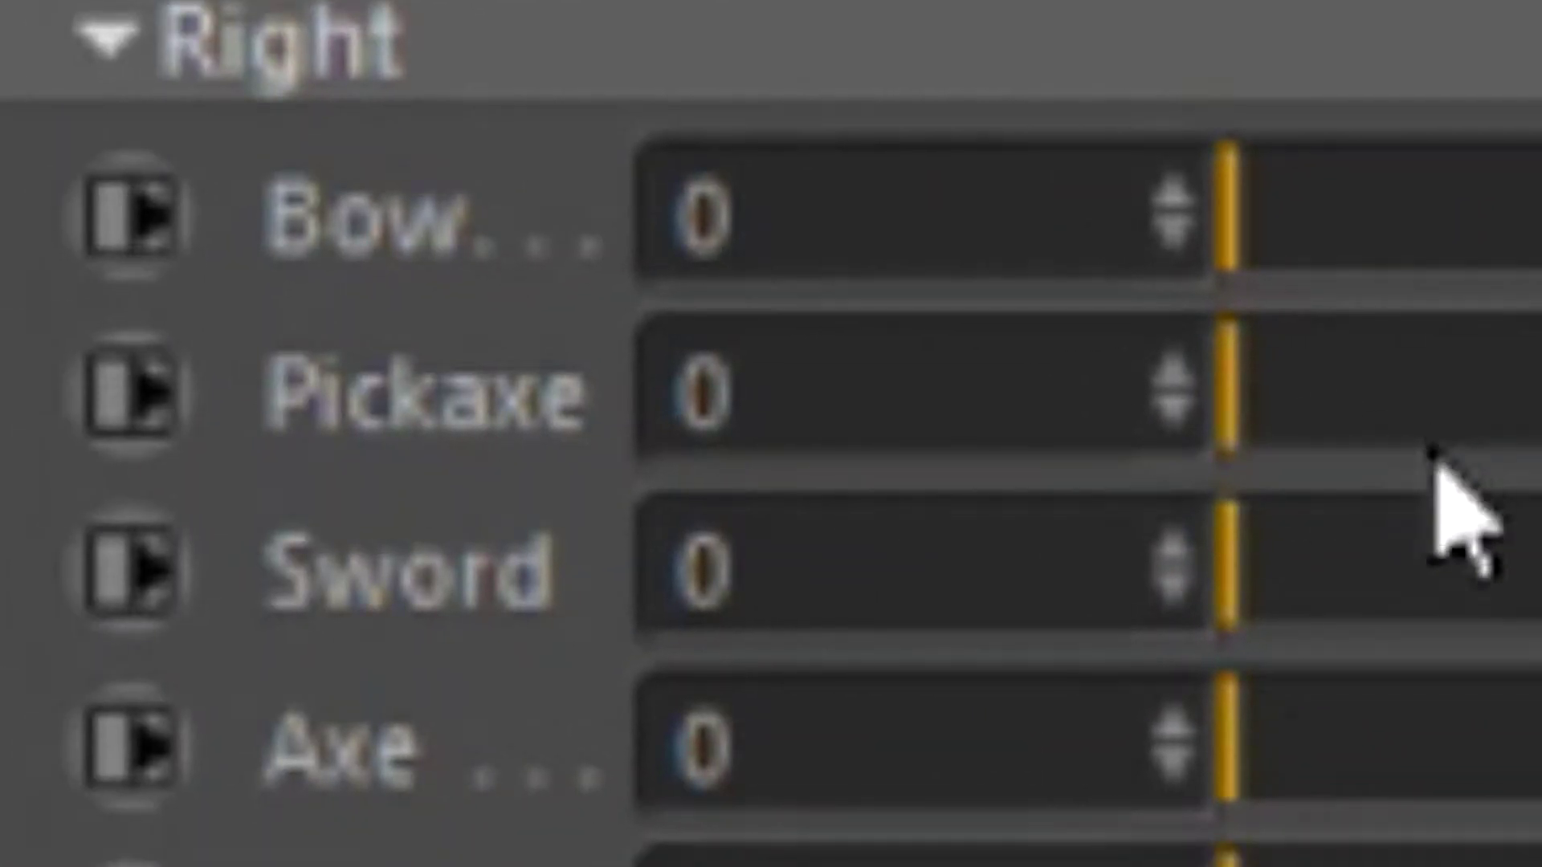
click(1390, 571)
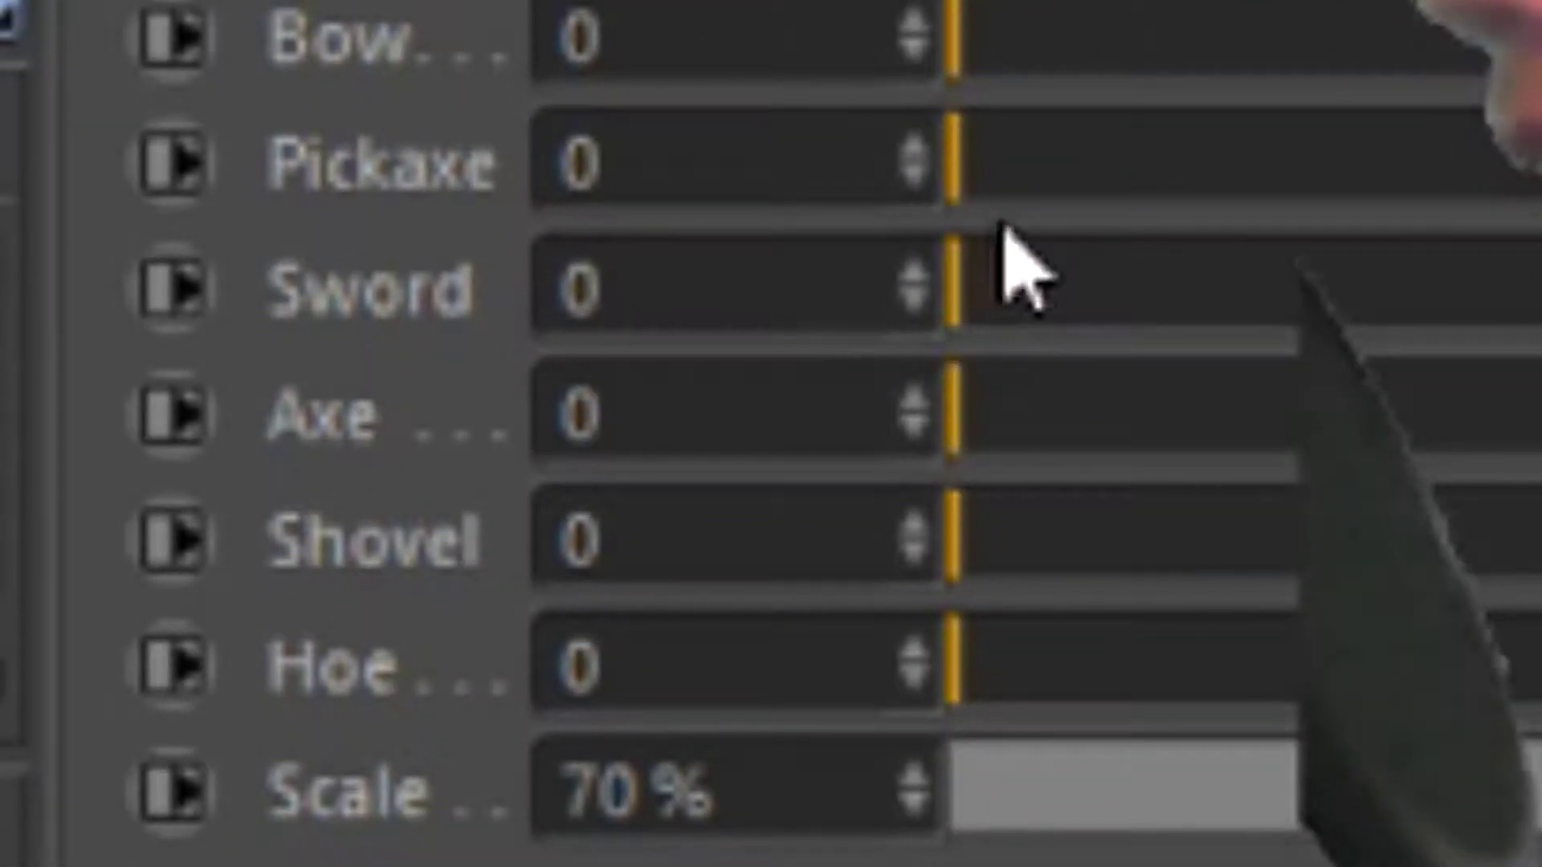
scroll(1010, 35, up, 2)
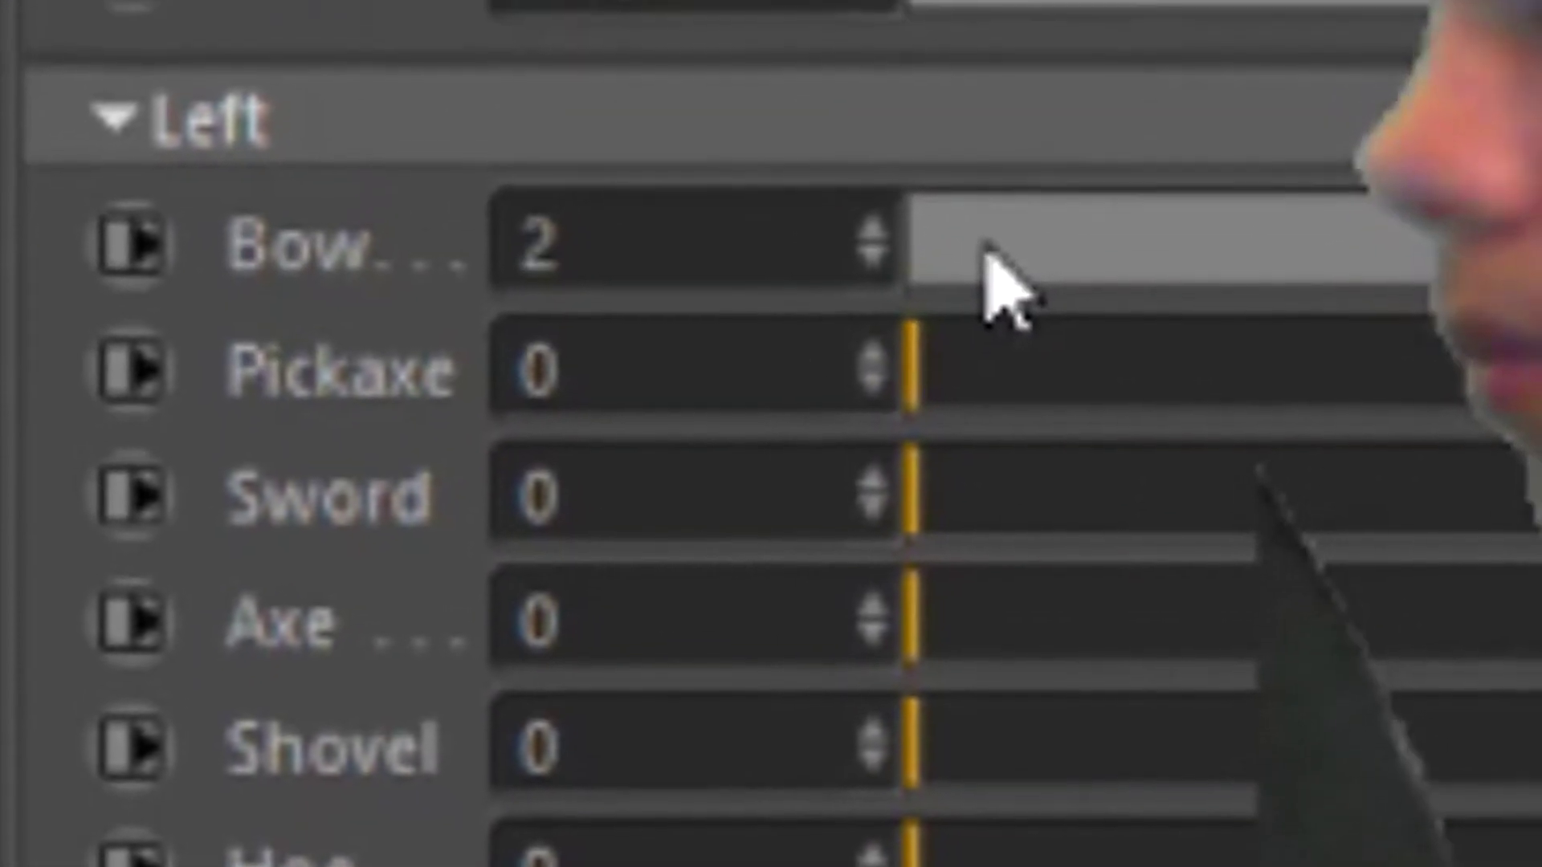
scroll(986, 240, up, 2)
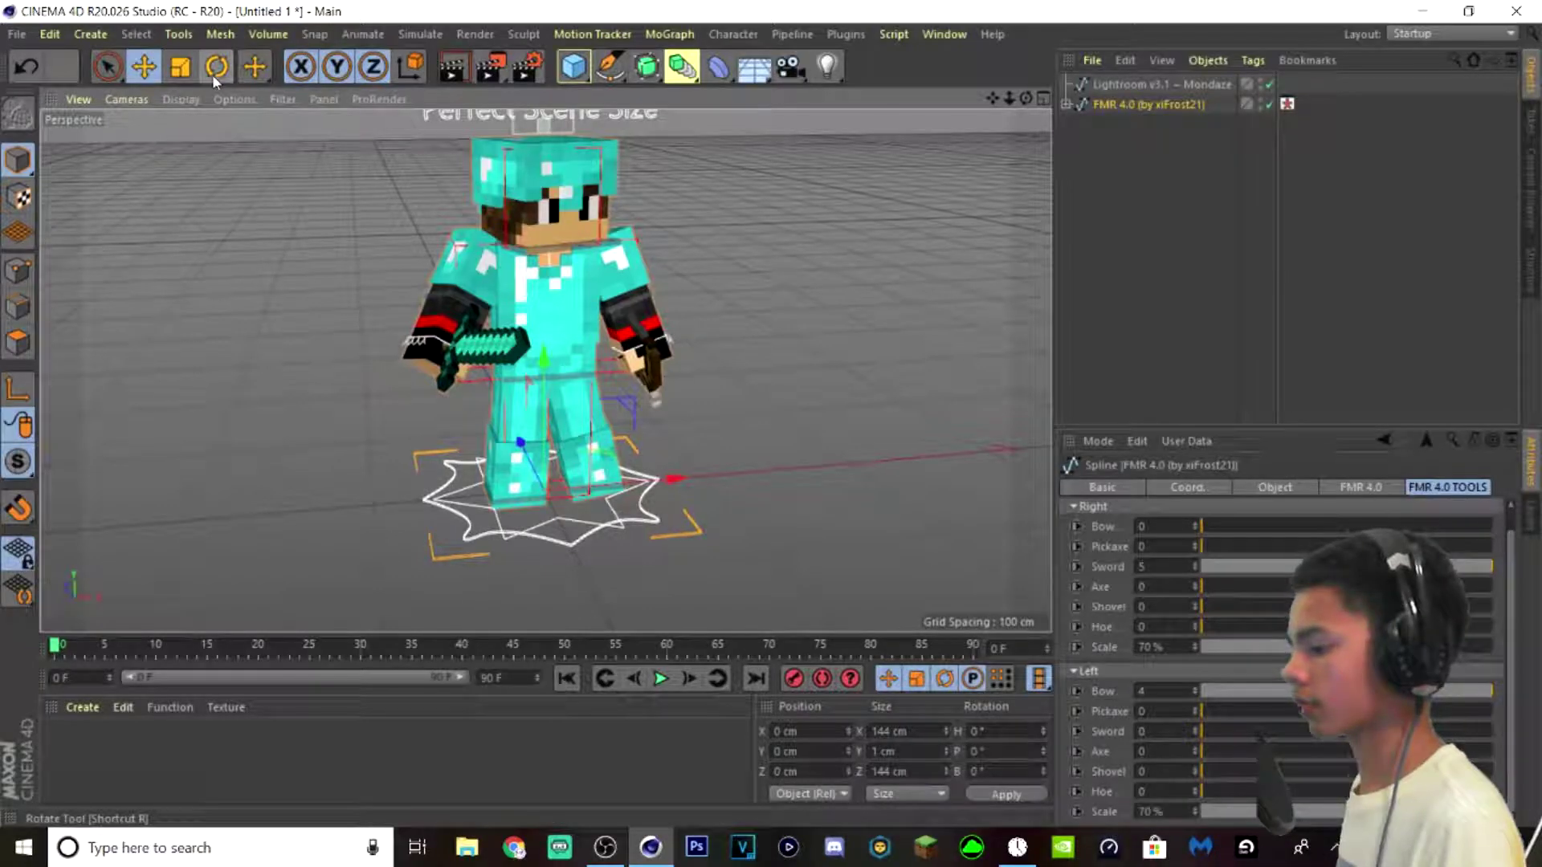
- Rotate the right shoulder control to a heading of about 15° to angle the sword arm
click(216, 68)
click(488, 348)
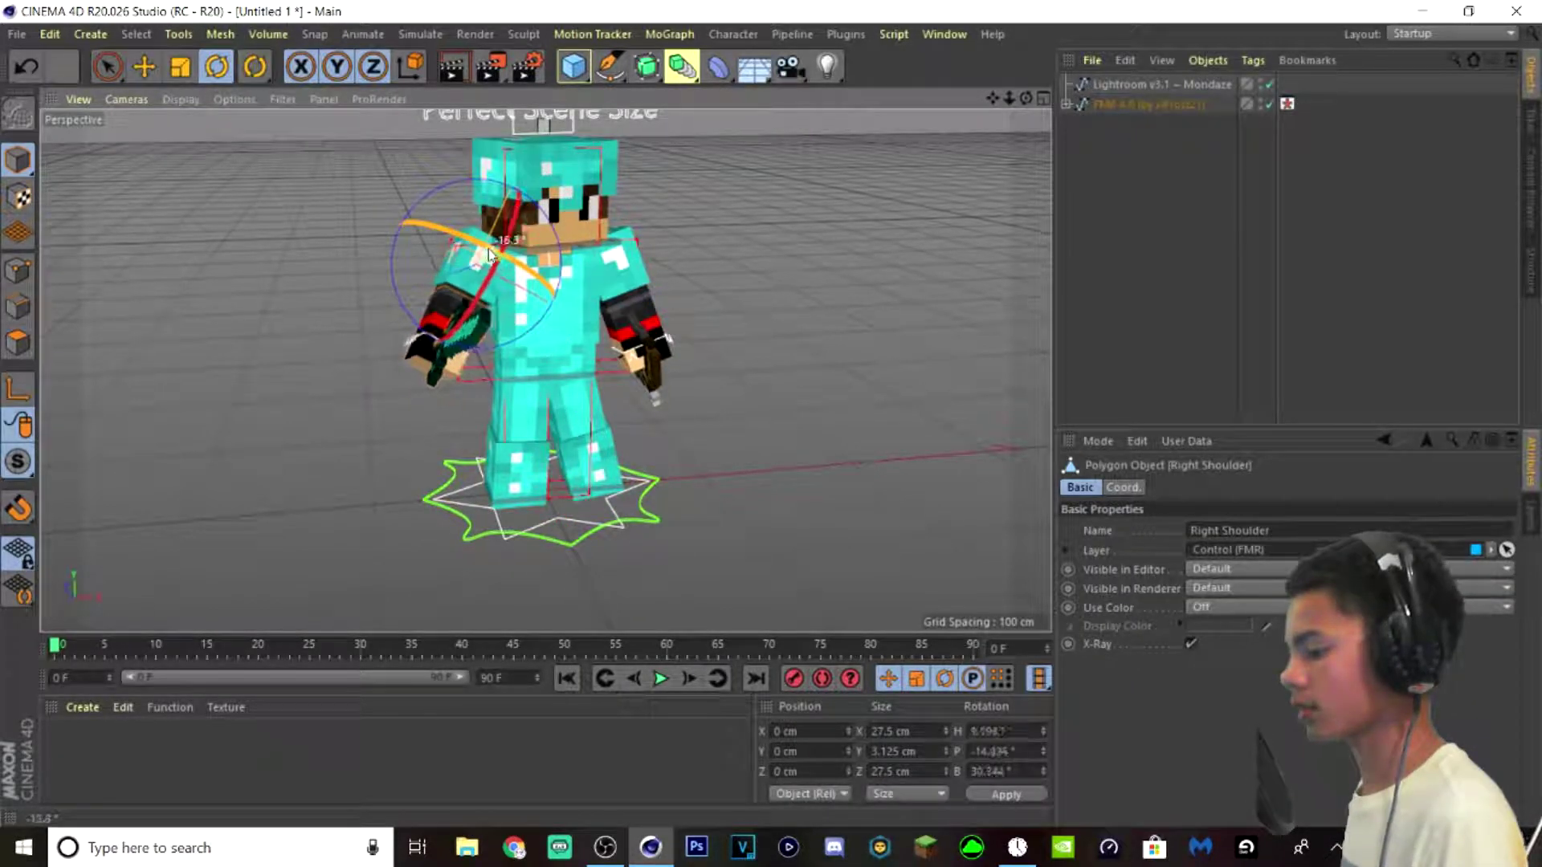
mouse_move(492, 255)
mouse_down()
mouse_move(447, 243)
mouse_move(495, 261)
mouse_up()
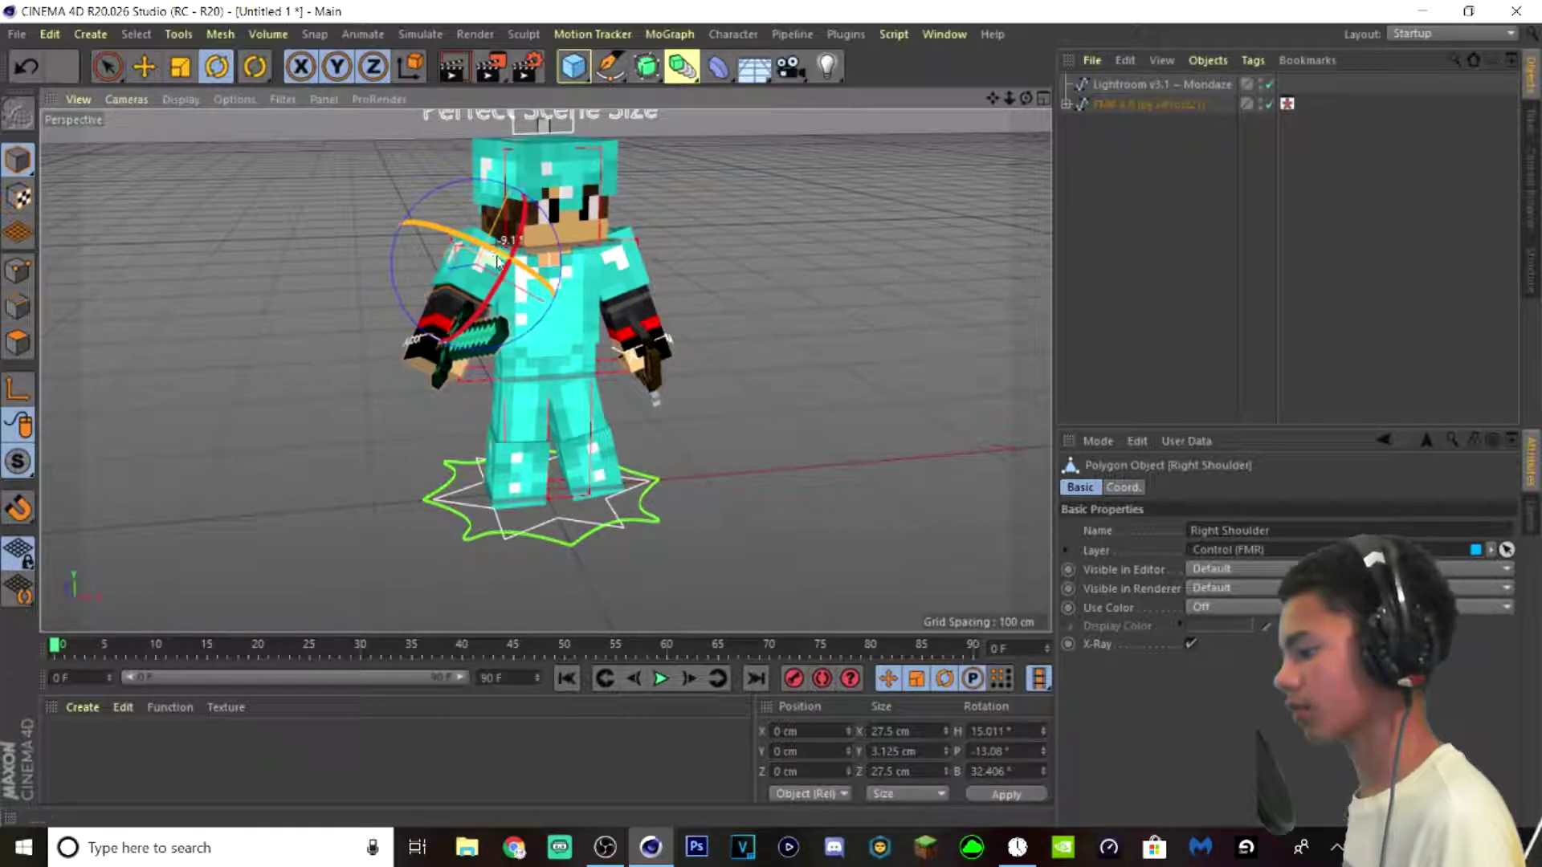
- Rotate the left arm control to raise the bow forward and outward, then clear the selection
click(623, 275)
drag(642, 307, 620, 167)
drag(649, 286, 660, 246)
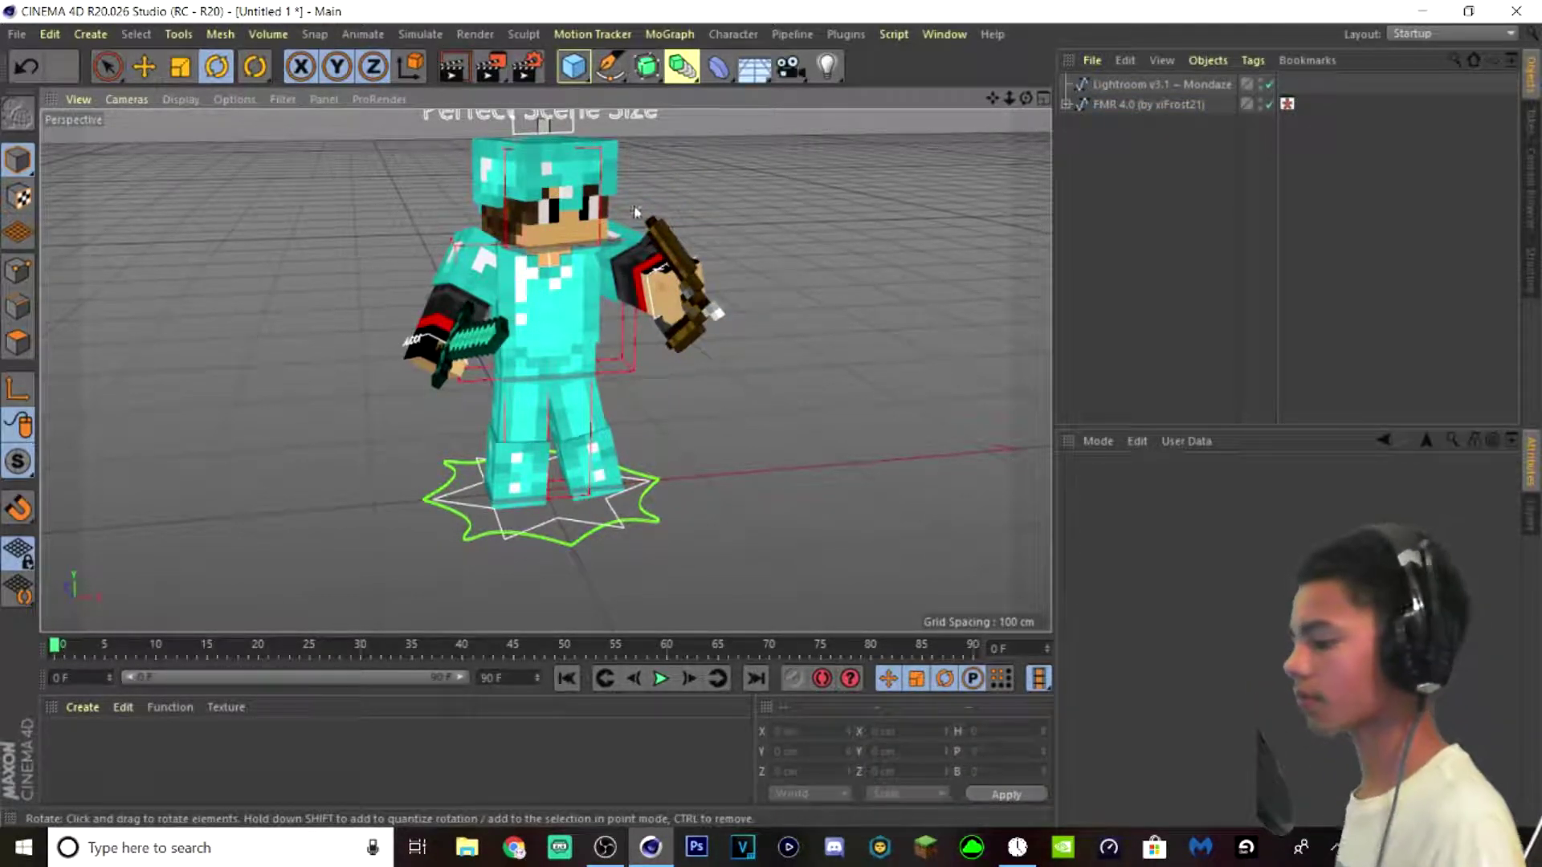
- Add a MoText object to the scene and set its font to Aldo the Apache
scroll(980, 344, up, 1)
alt+middle_drag(153, 307, 175, 327)
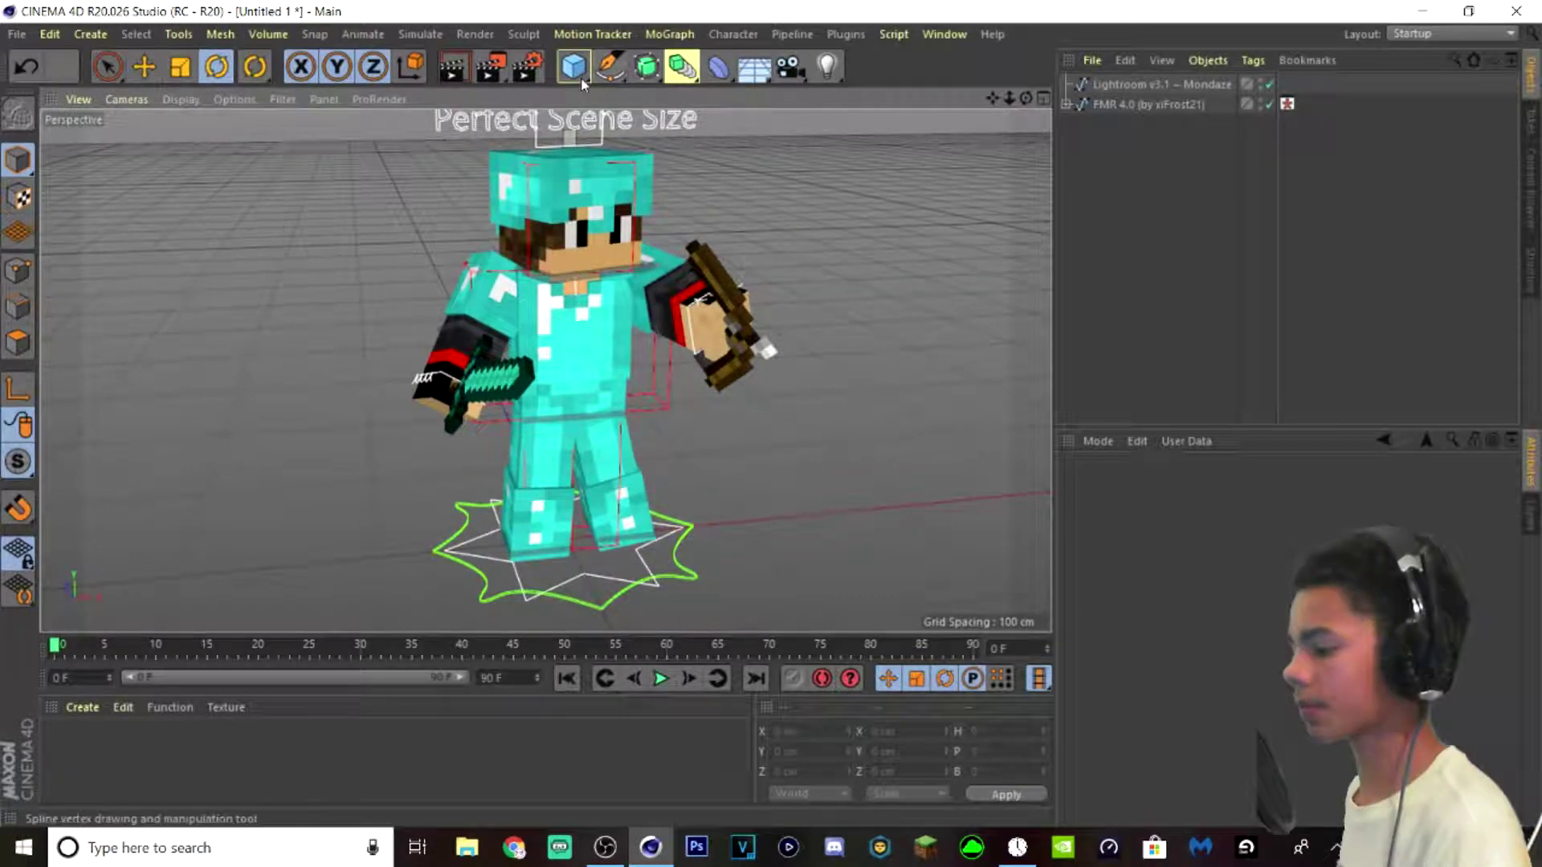
click(670, 34)
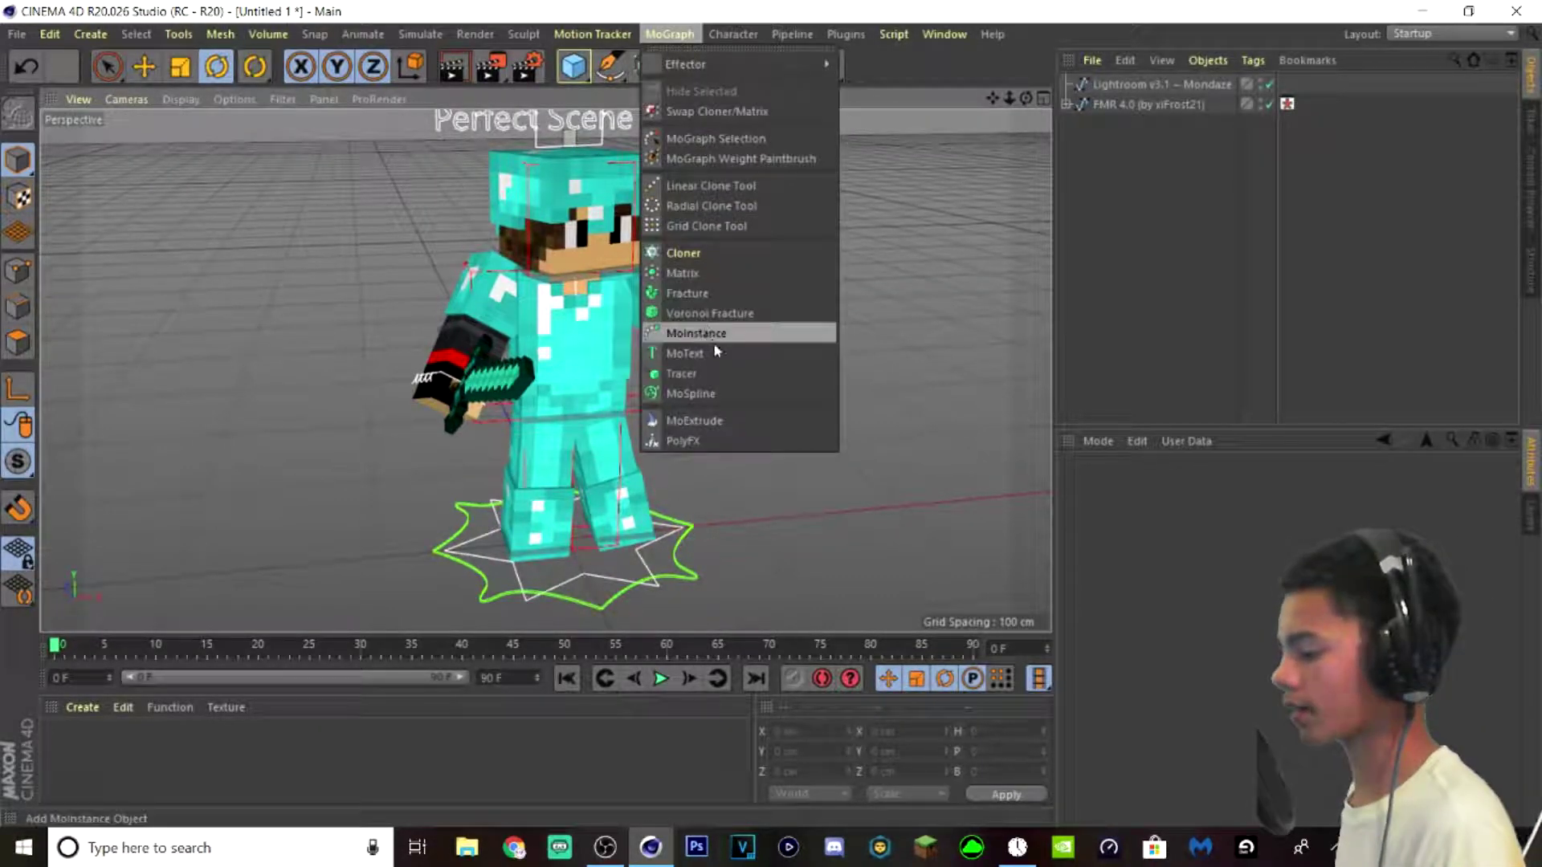
click(695, 353)
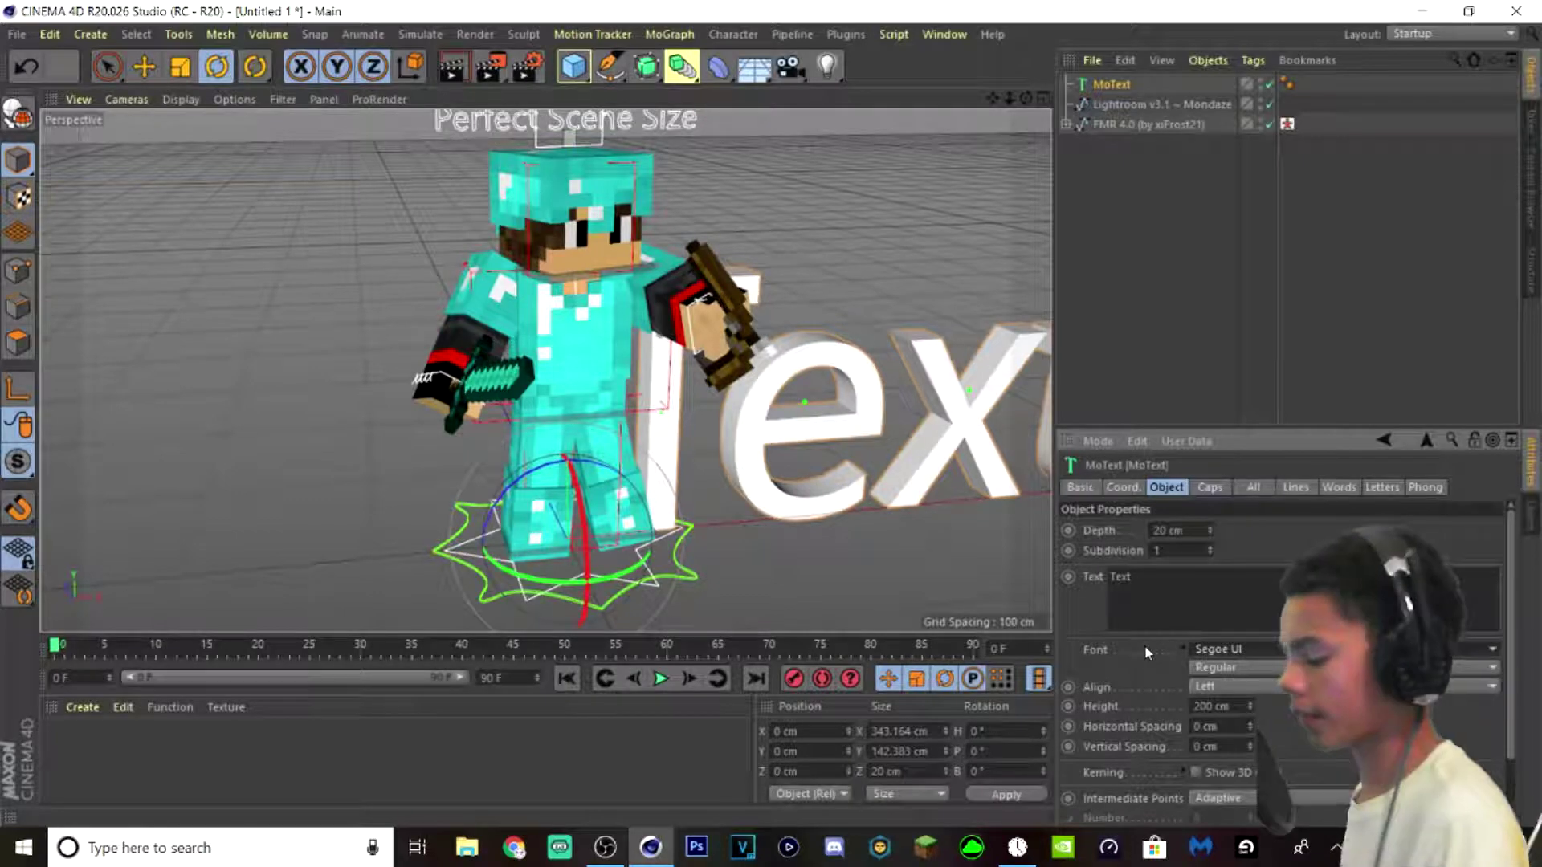
click(1228, 655)
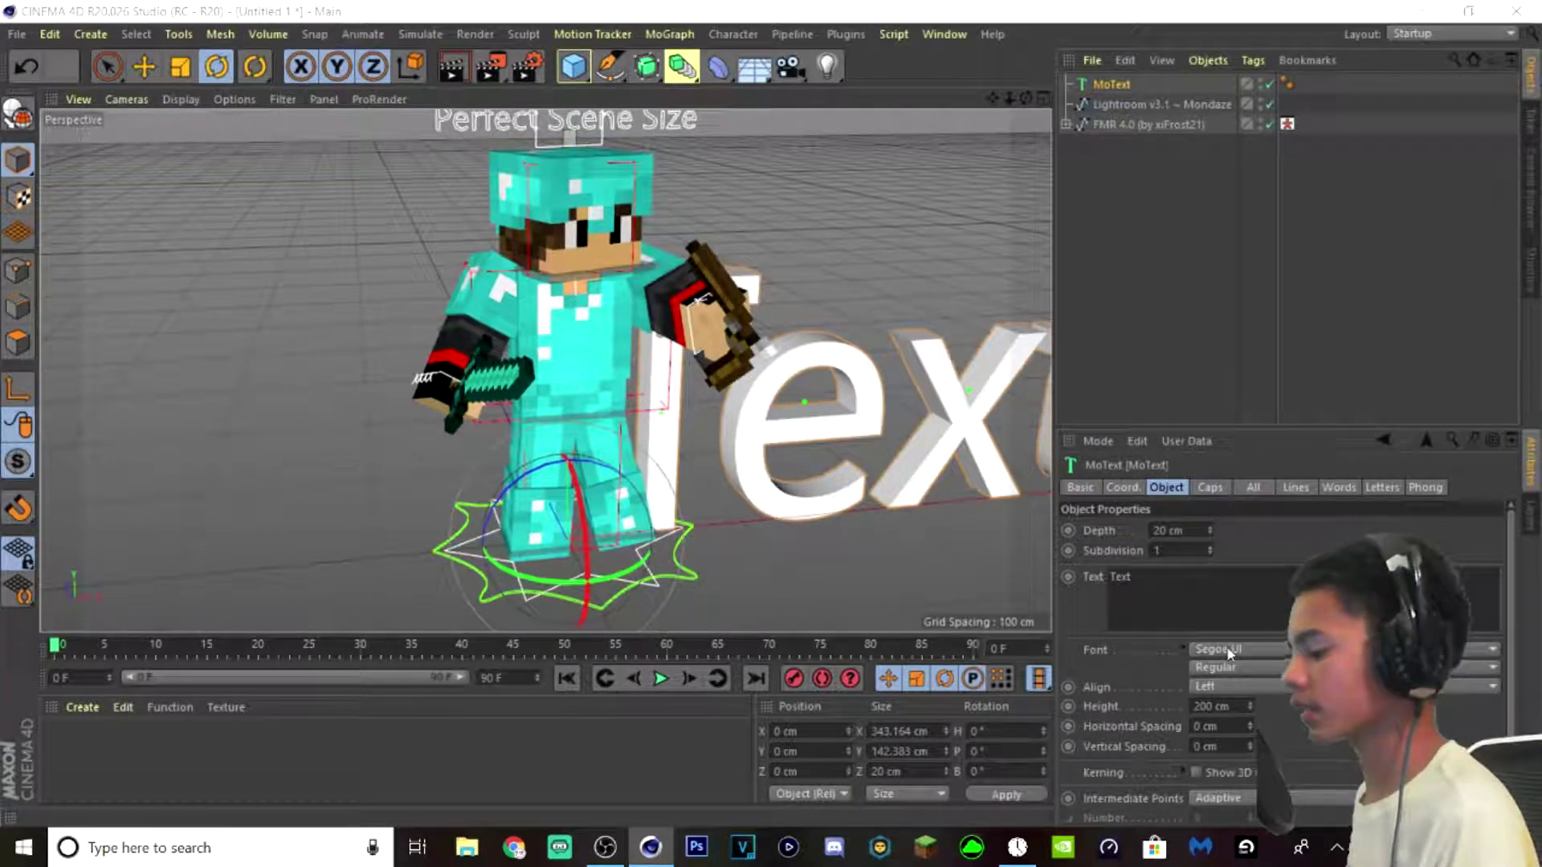
scroll(1245, 271, up, 15)
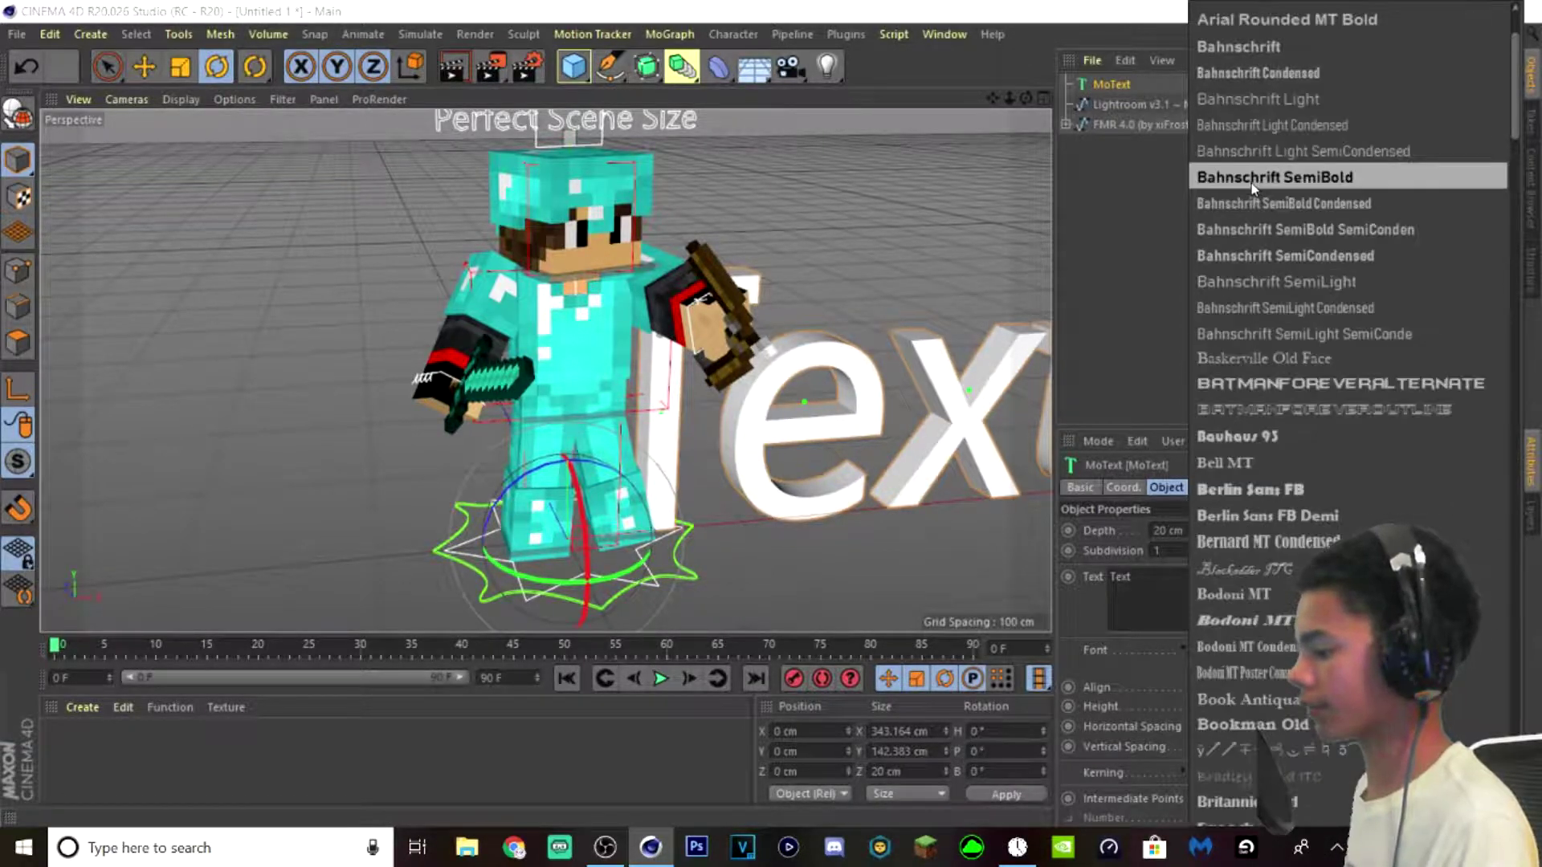
scroll(1252, 186, up, 5)
click(1253, 45)
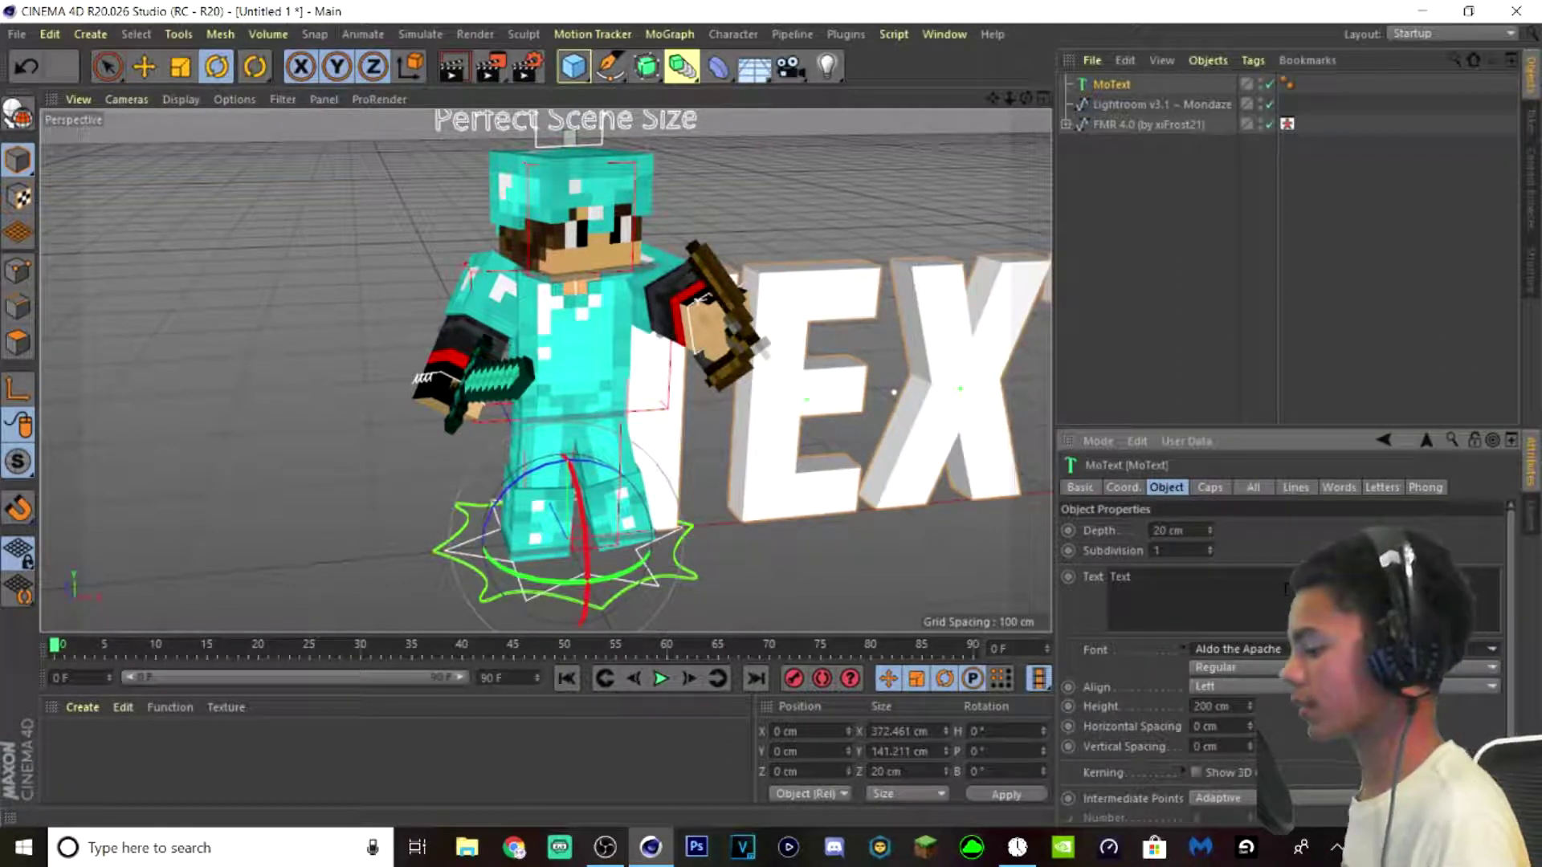
- Replace the MoText wording with SKYWAR and set its alignment to Middle
drag(1284, 589, 1068, 578)
text(S)
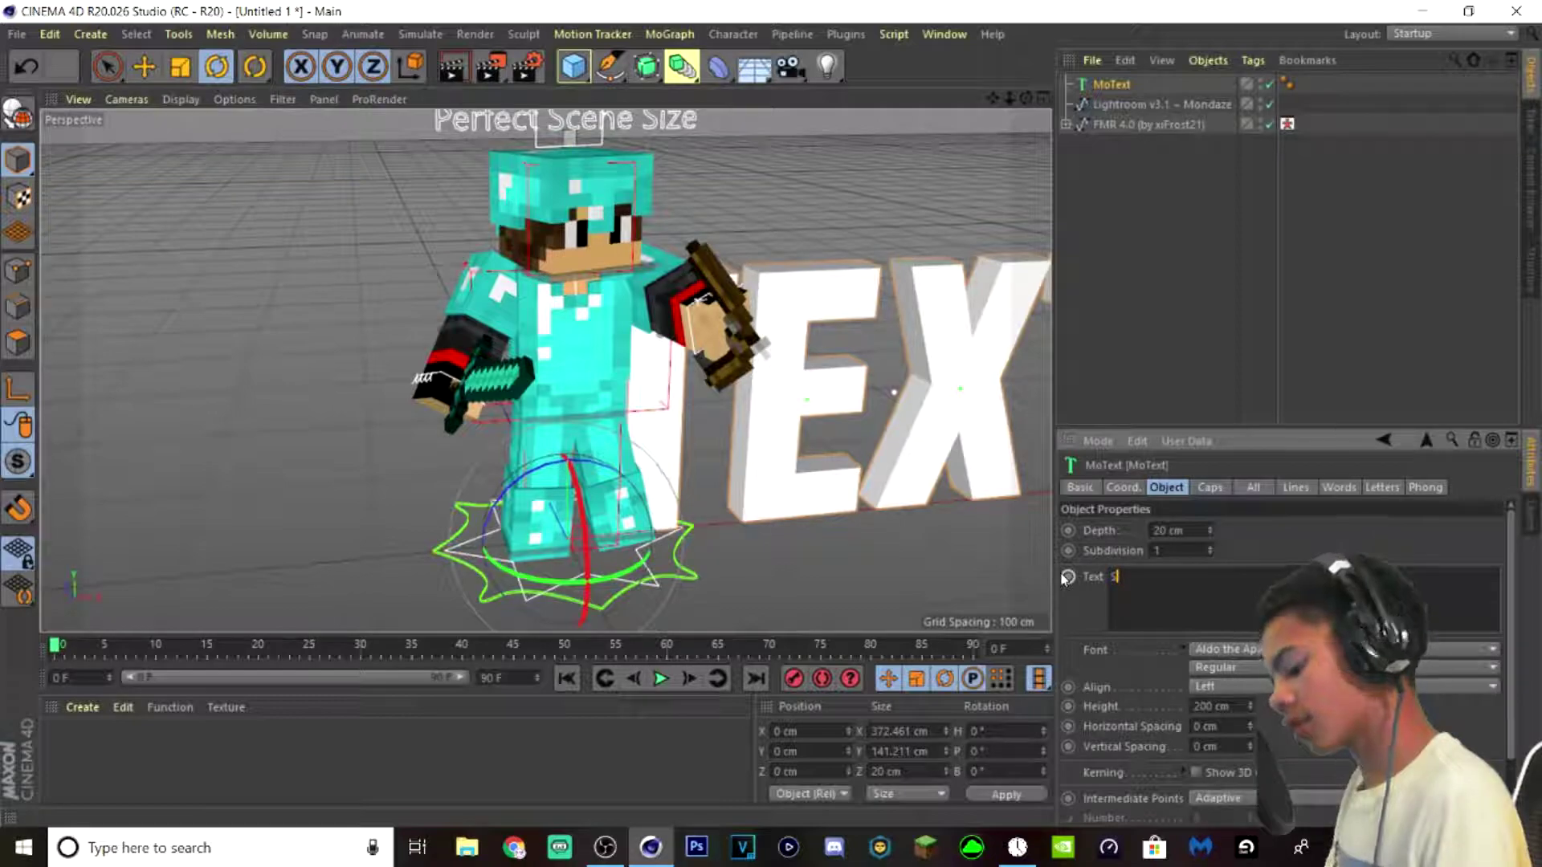
text(KI)
text(WAR)
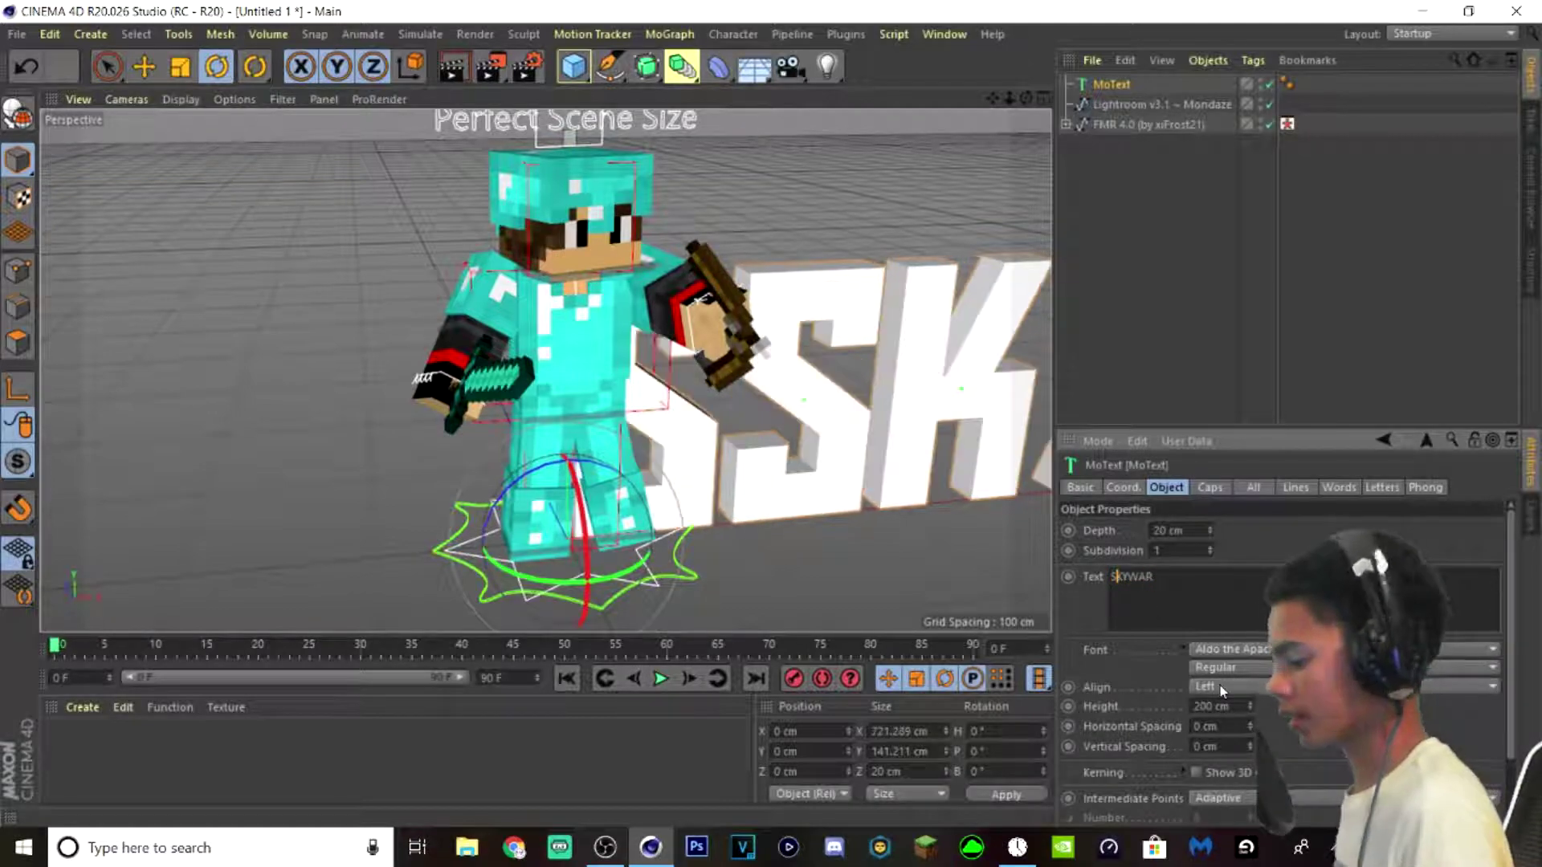
click(1221, 686)
click(1215, 726)
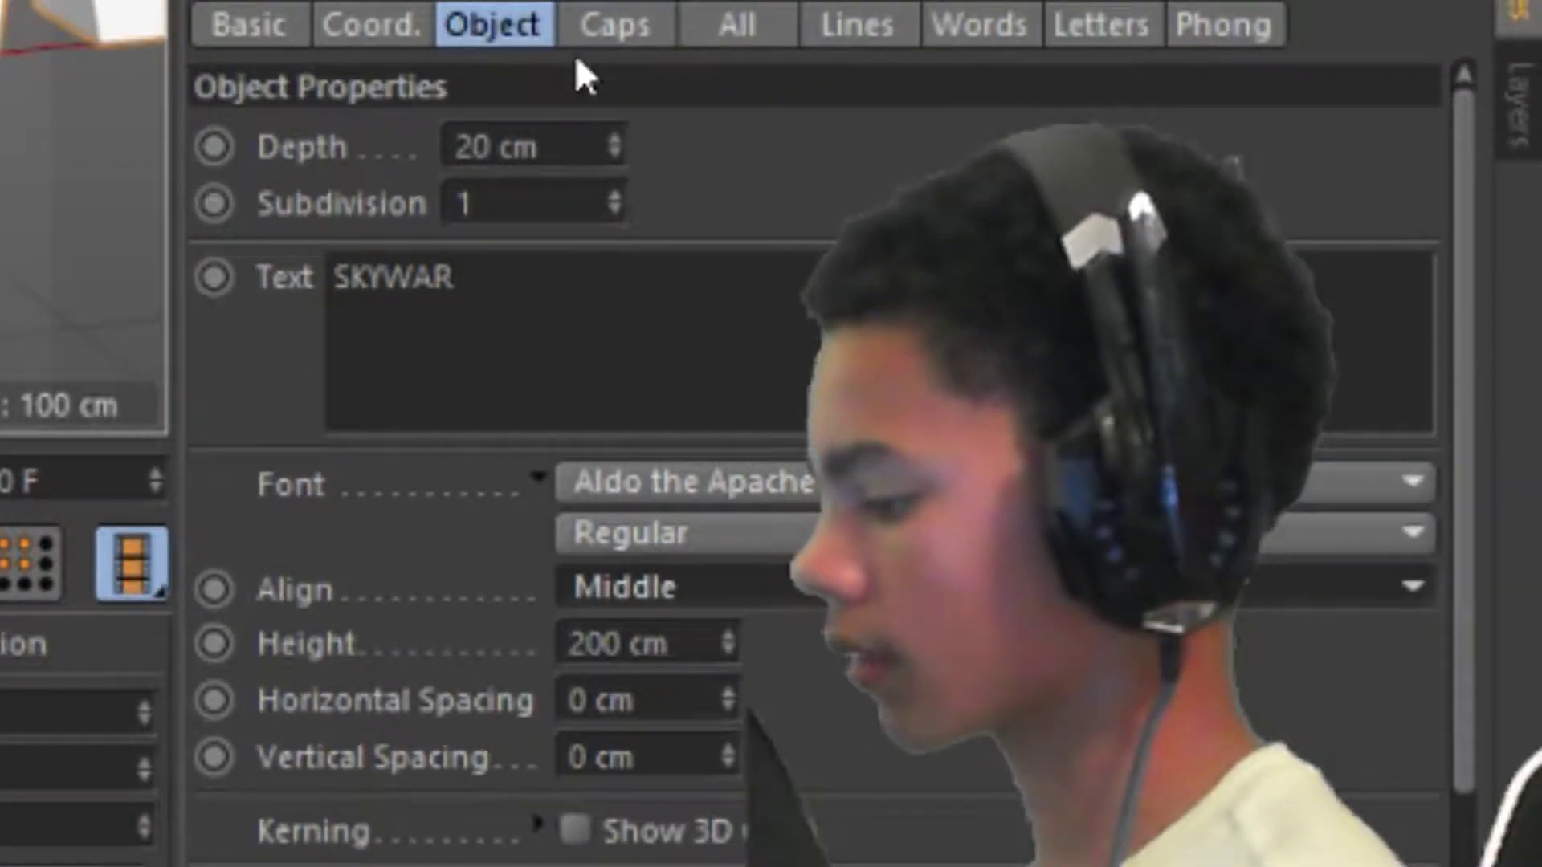
- Give the text a Fillet Cap at both start and end, with the fillet type Engraved
click(1210, 487)
click(779, 145)
click(759, 386)
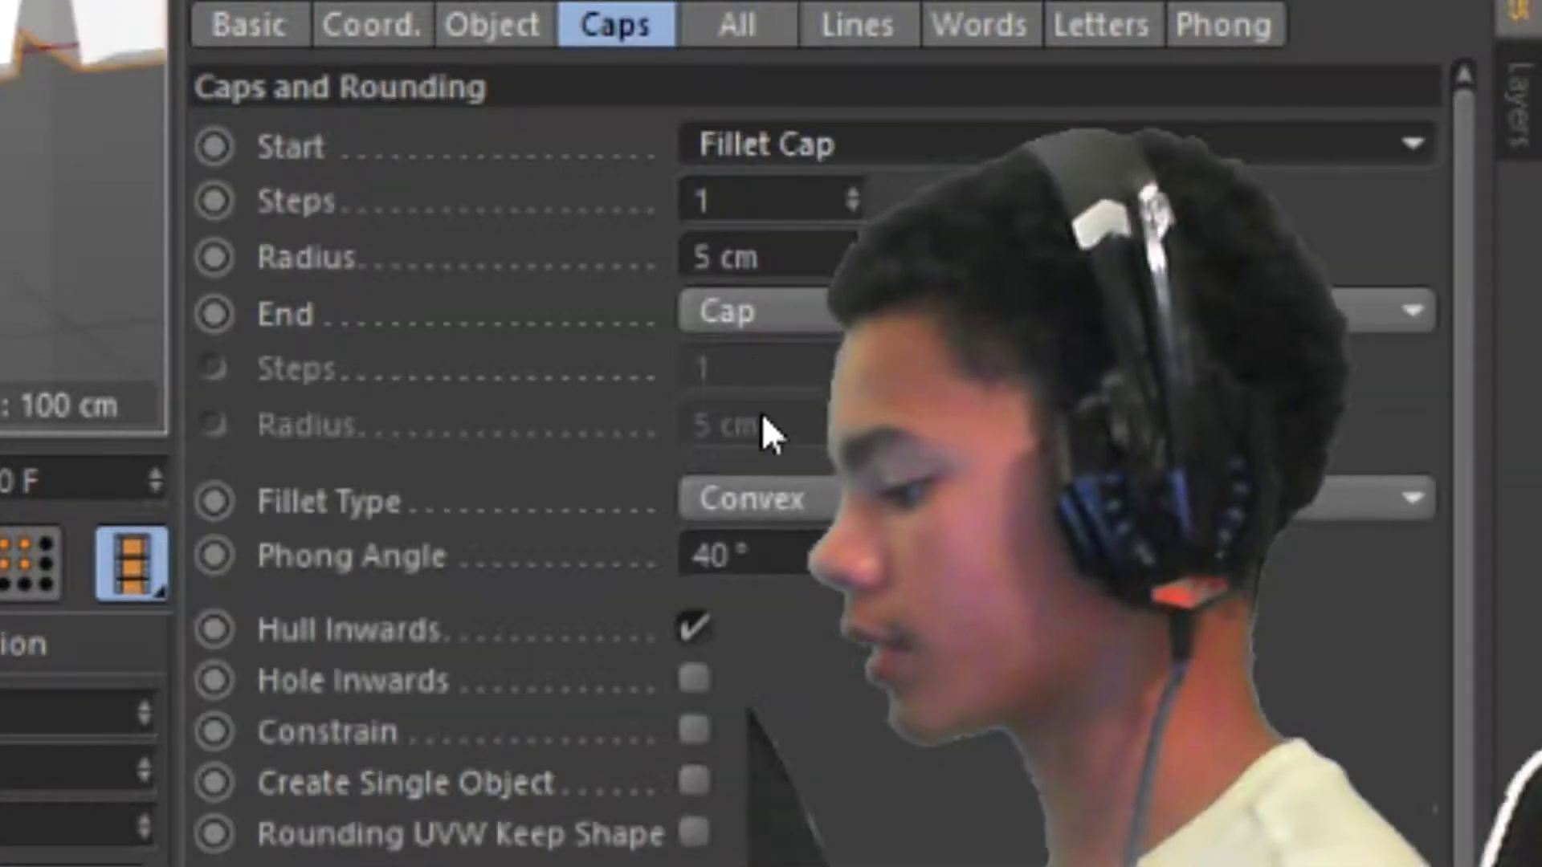
click(741, 313)
click(739, 540)
click(743, 498)
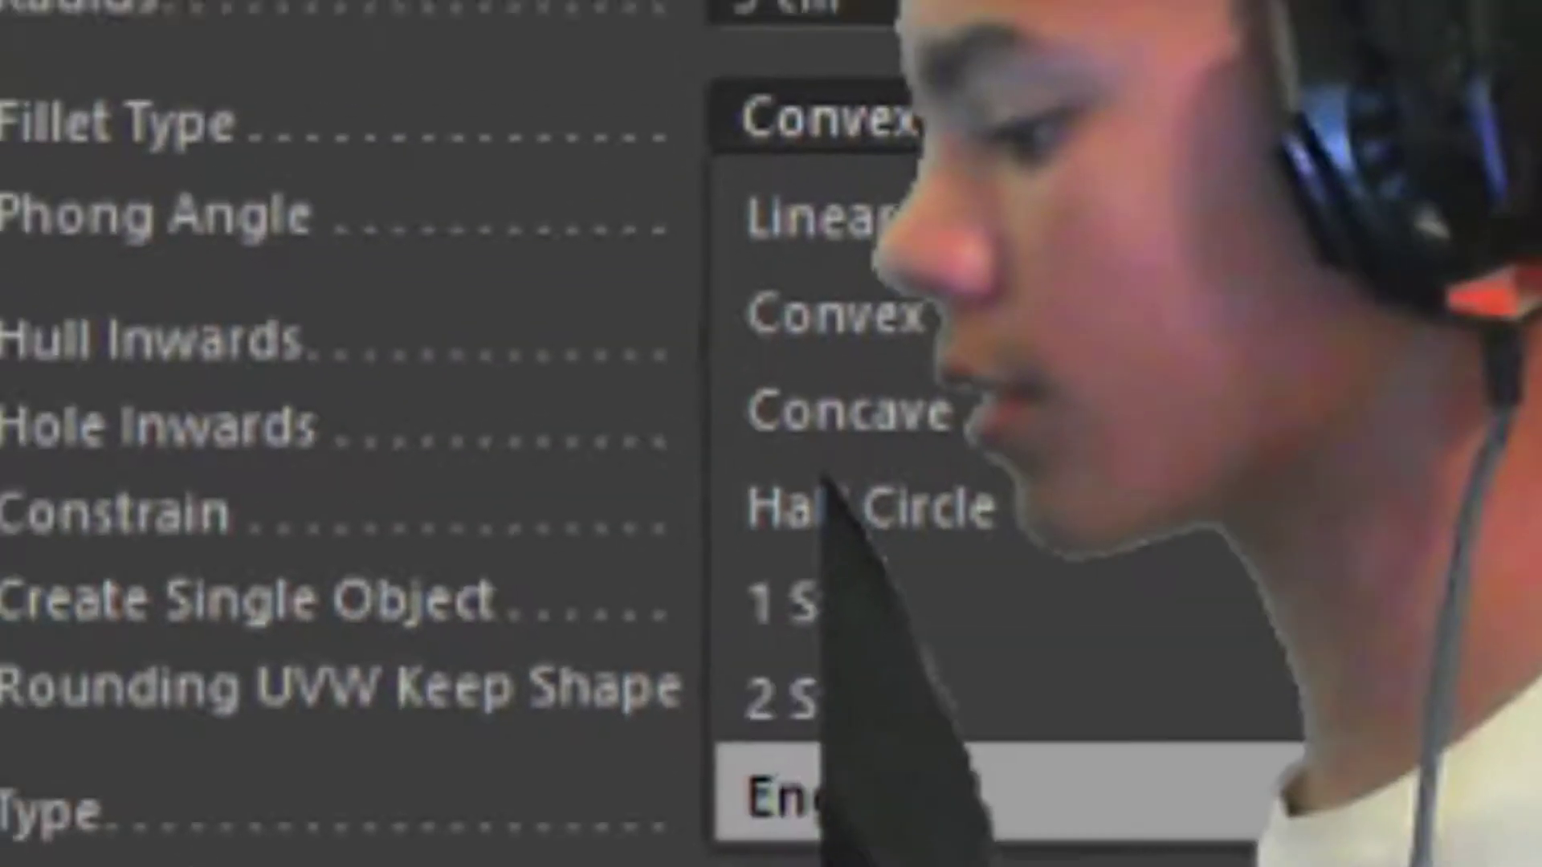
click(787, 795)
- Set the fillet steps of both the start and end caps to 10
click(908, 244)
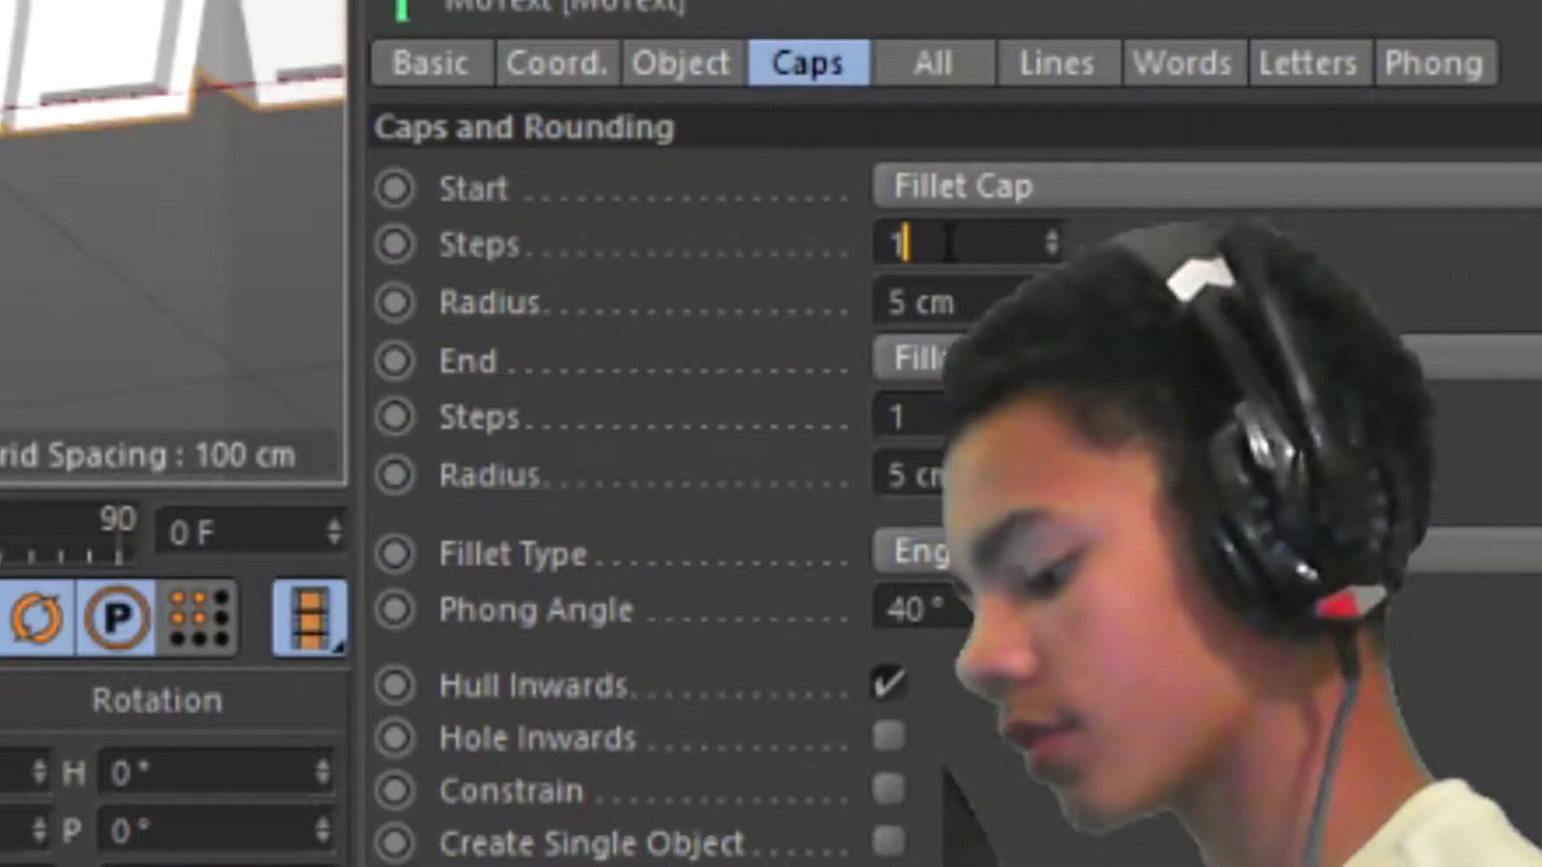
text(0)
click(912, 416)
text(0)
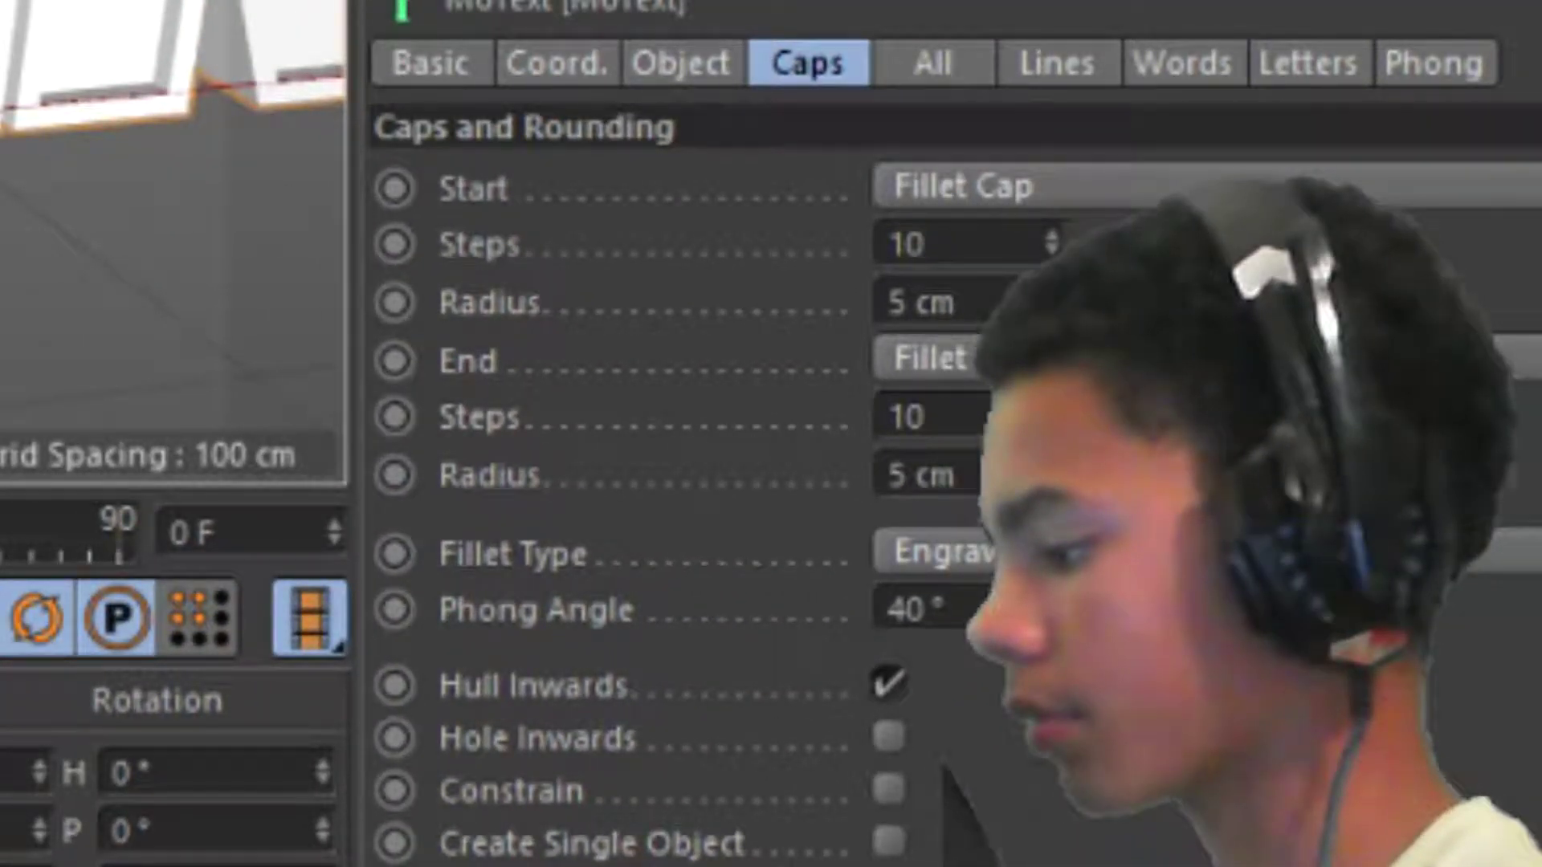
- Complete the wording as SKYWARS and scale the text down uniformly to about 416 cm wide
click(610, 63)
click(681, 62)
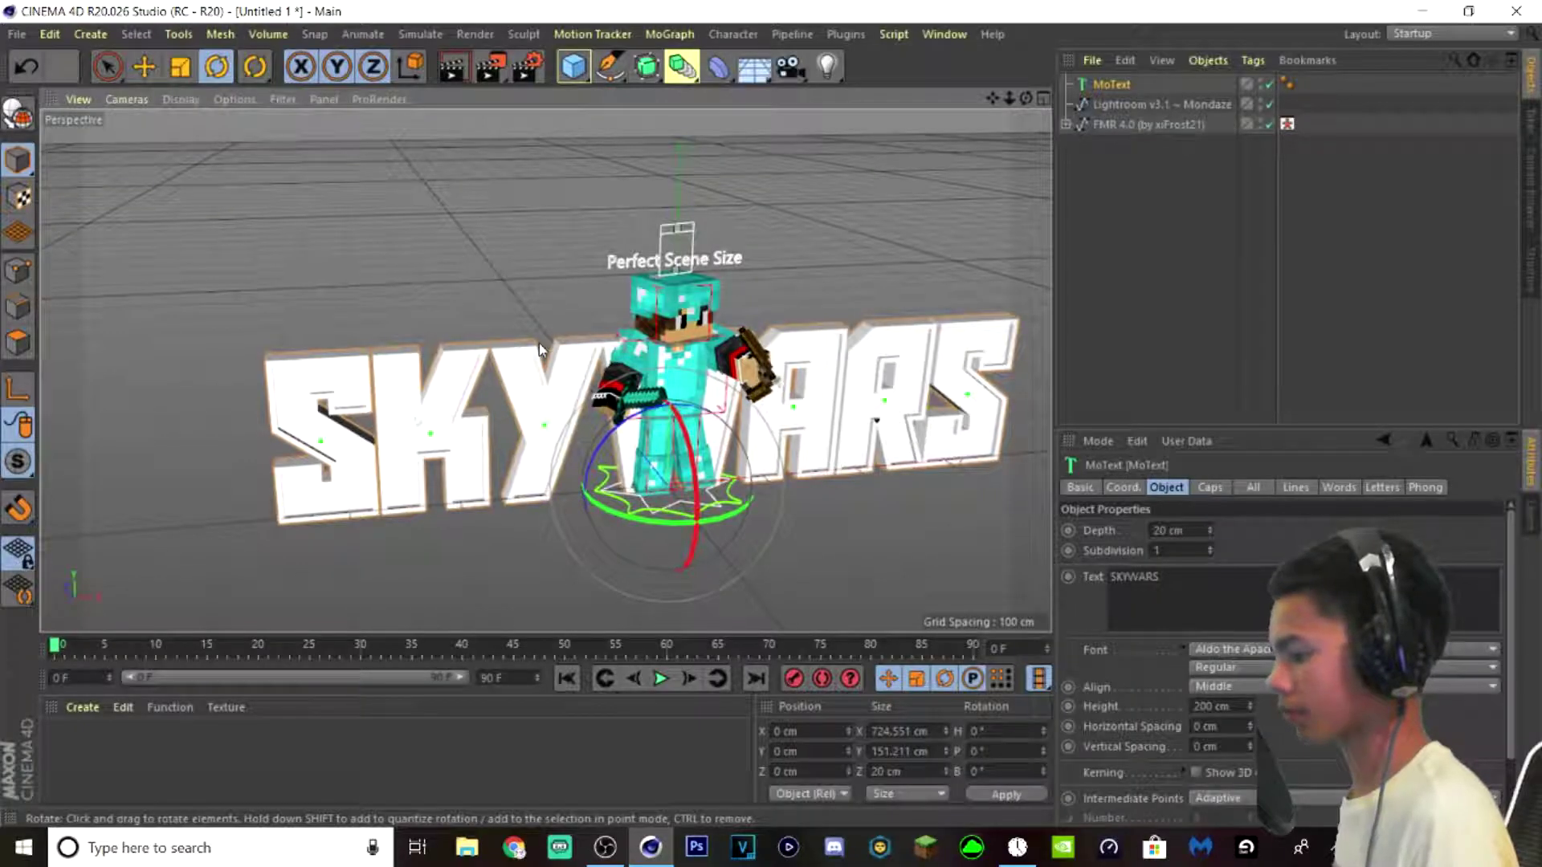
key(t)
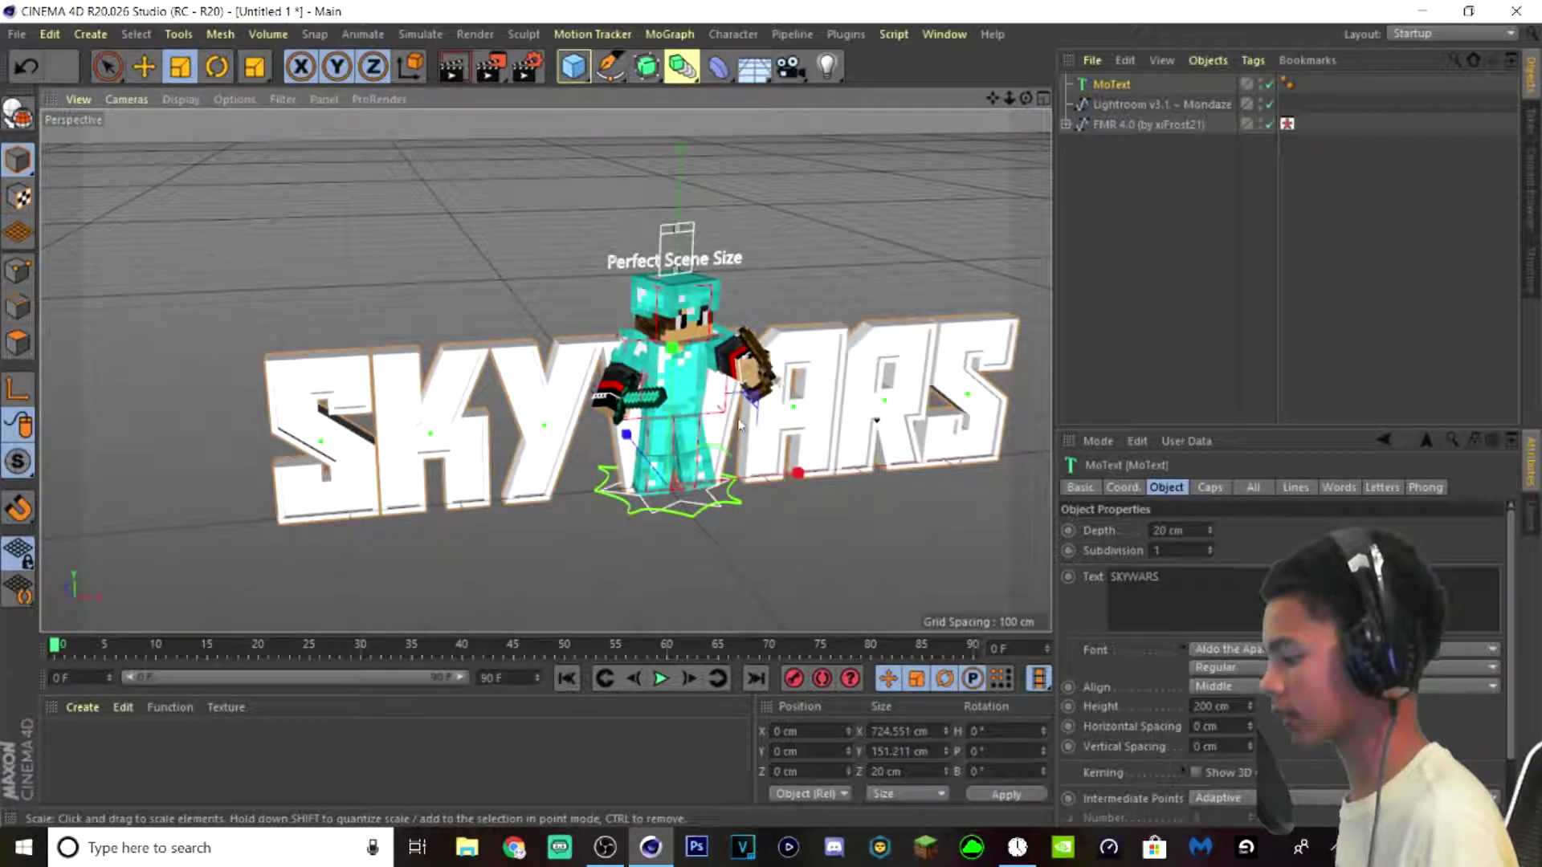
drag(739, 426, 309, 119)
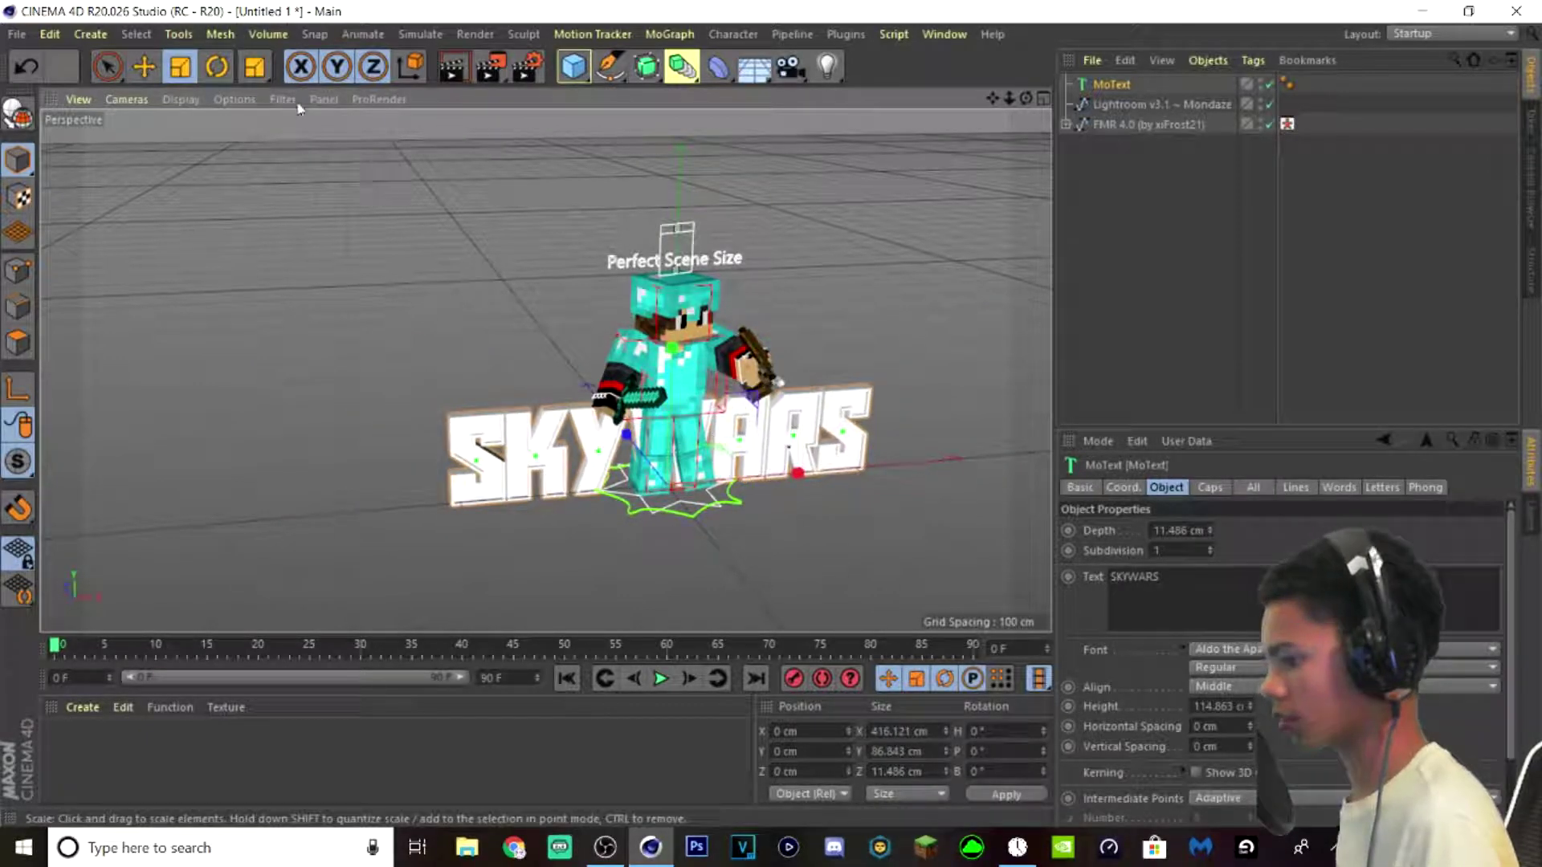
- Move the SKYWARS text in front of the character's legs, to about Y 19.5 cm and Z -67 cm
click(144, 66)
scroll(624, 439, up, 4)
drag(624, 440, 649, 472)
mouse_move(697, 414)
mouse_down()
mouse_move(709, 269)
mouse_move(754, 299)
mouse_move(715, 406)
mouse_up()
scroll(811, 344, down, 4)
drag(1025, 99, 888, 188)
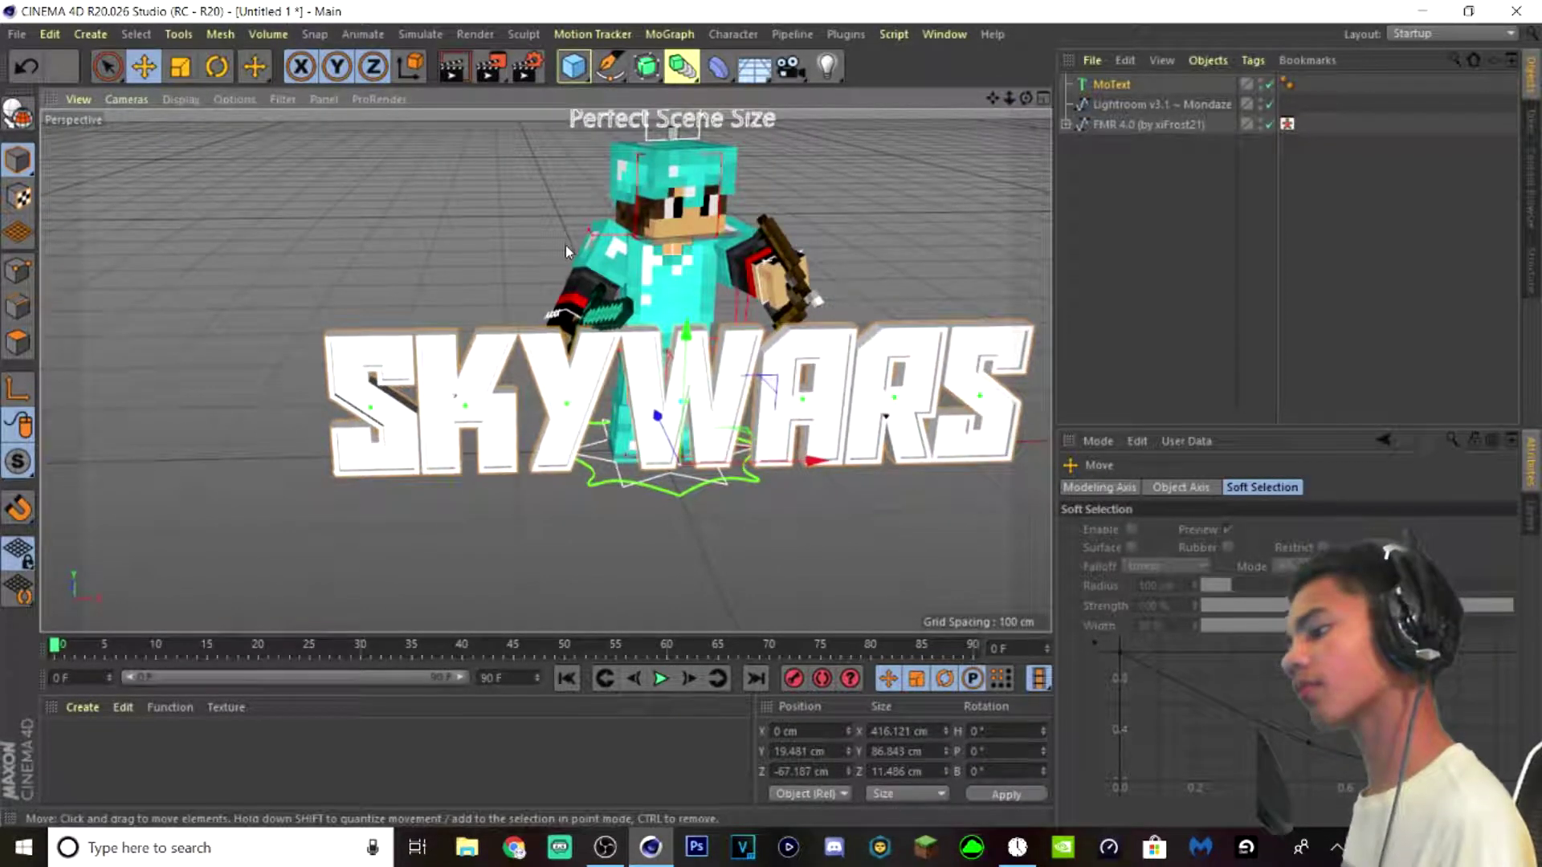
- Scale the SKYWARS text down a little more, to about 362 cm wide
key(t)
drag(740, 406, 697, 409)
key(e)
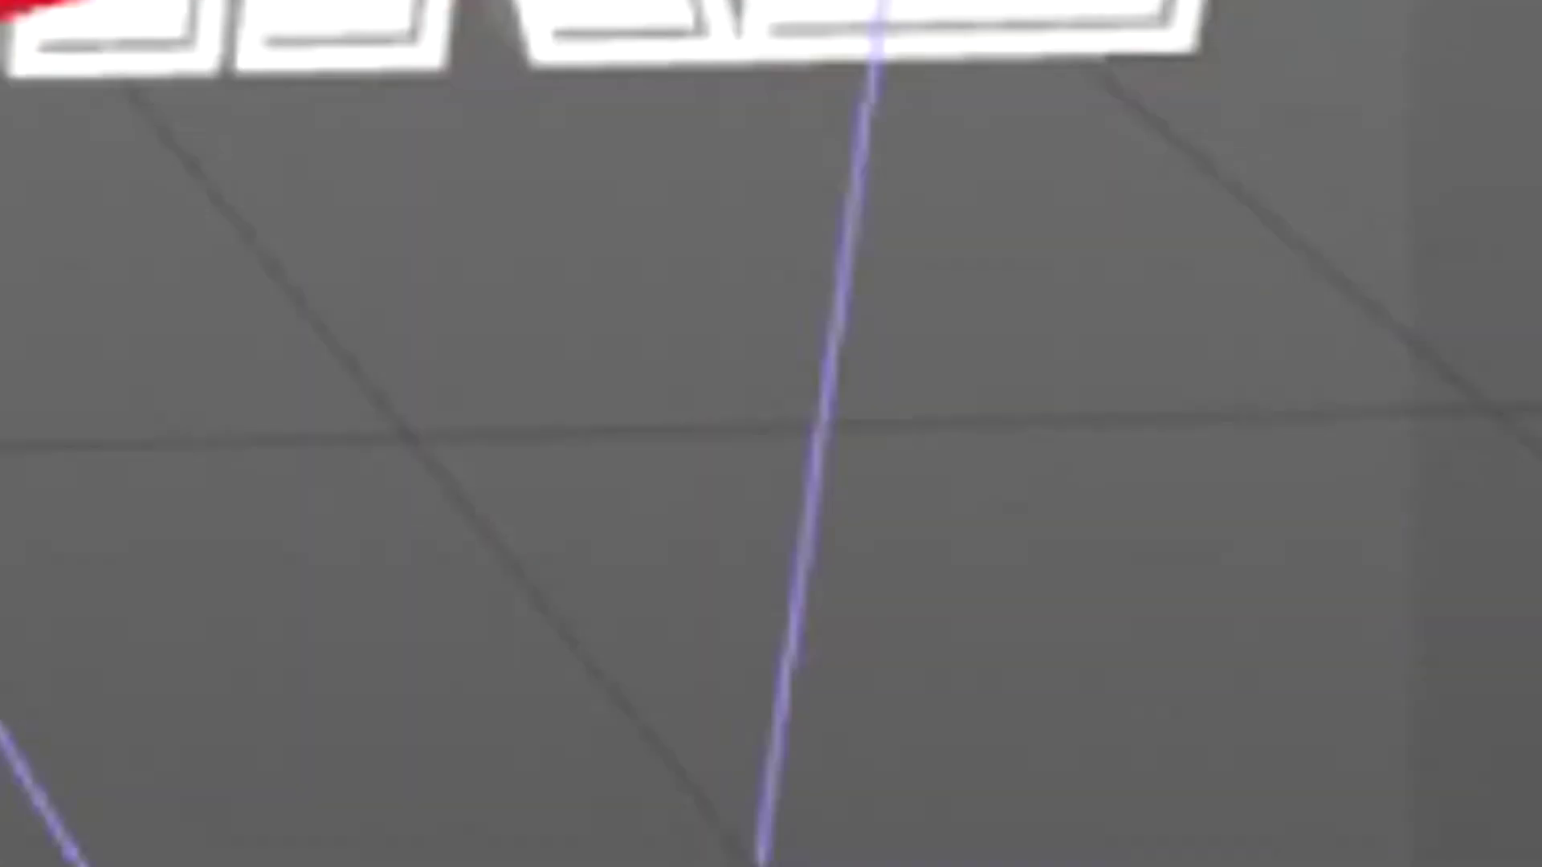
- Add a Bend deformer, make it a child of the MoText object and fit it to its parent
drag(654, 678, 389, 582)
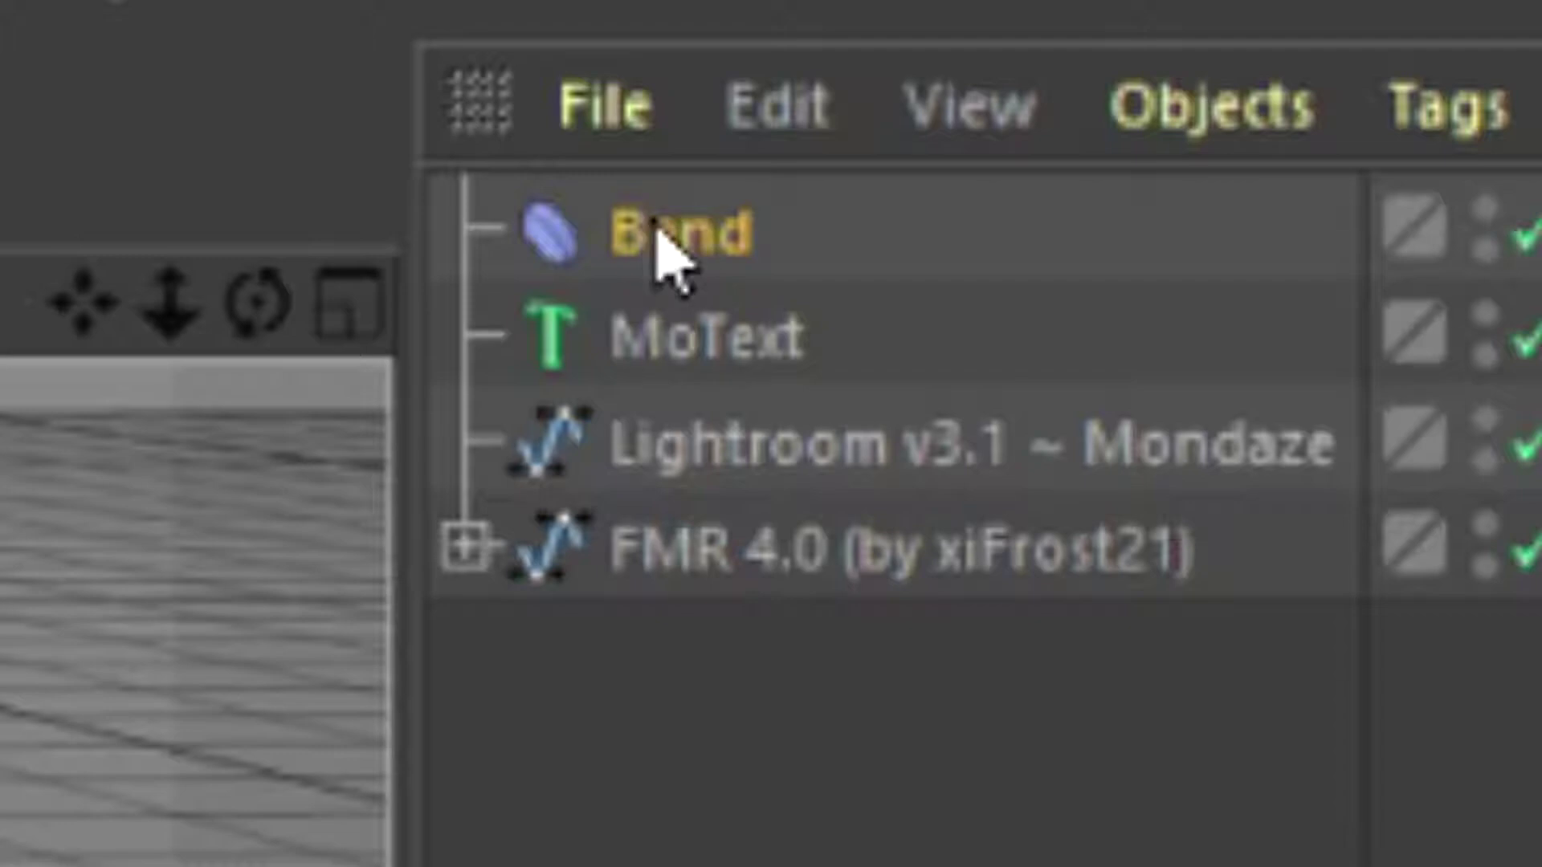
drag(659, 241, 678, 366)
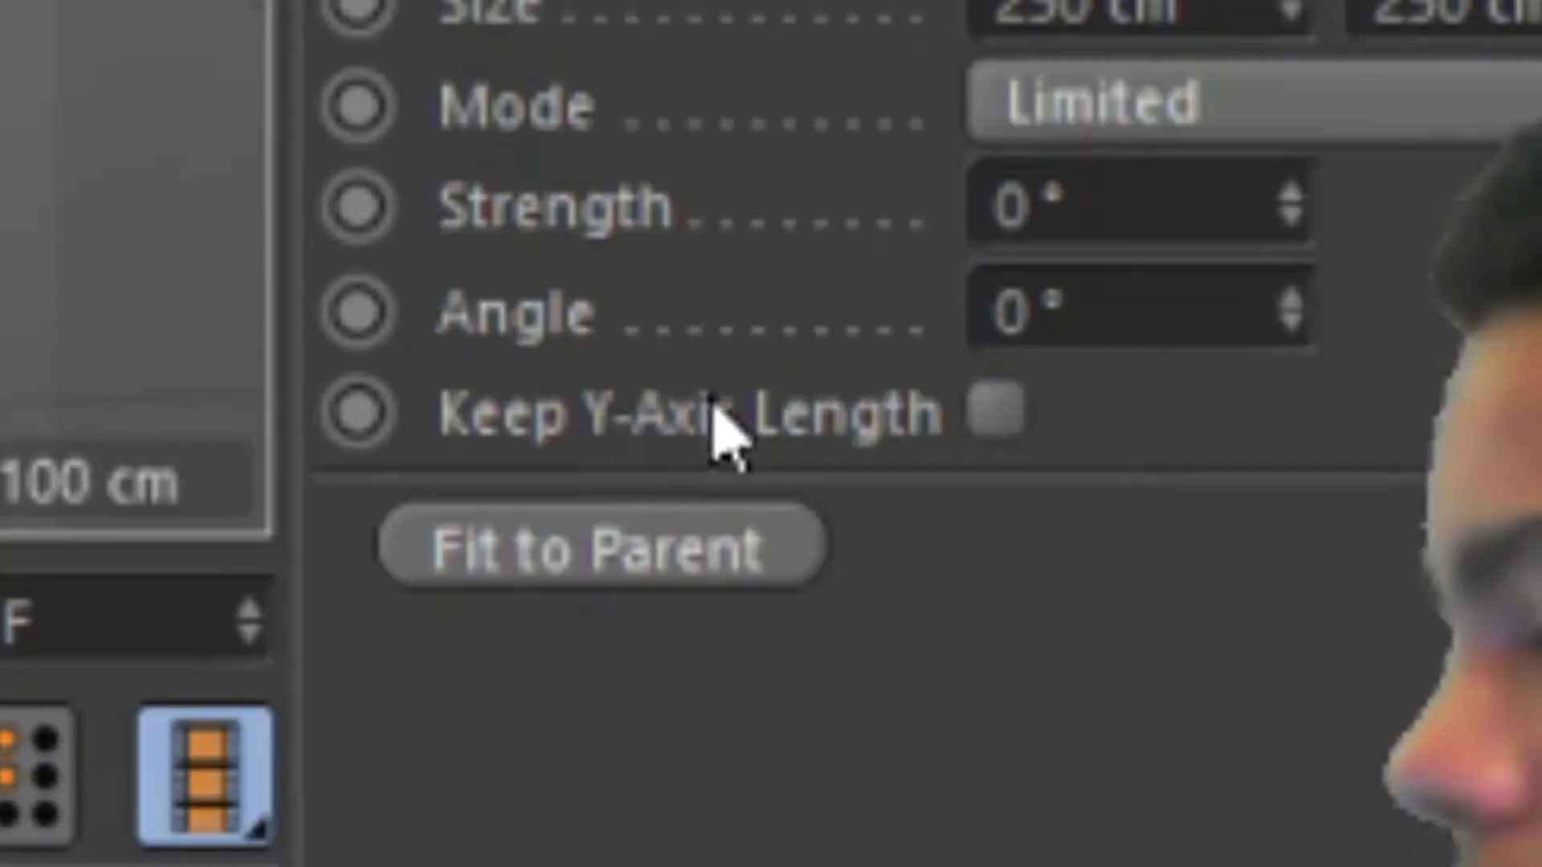
click(634, 551)
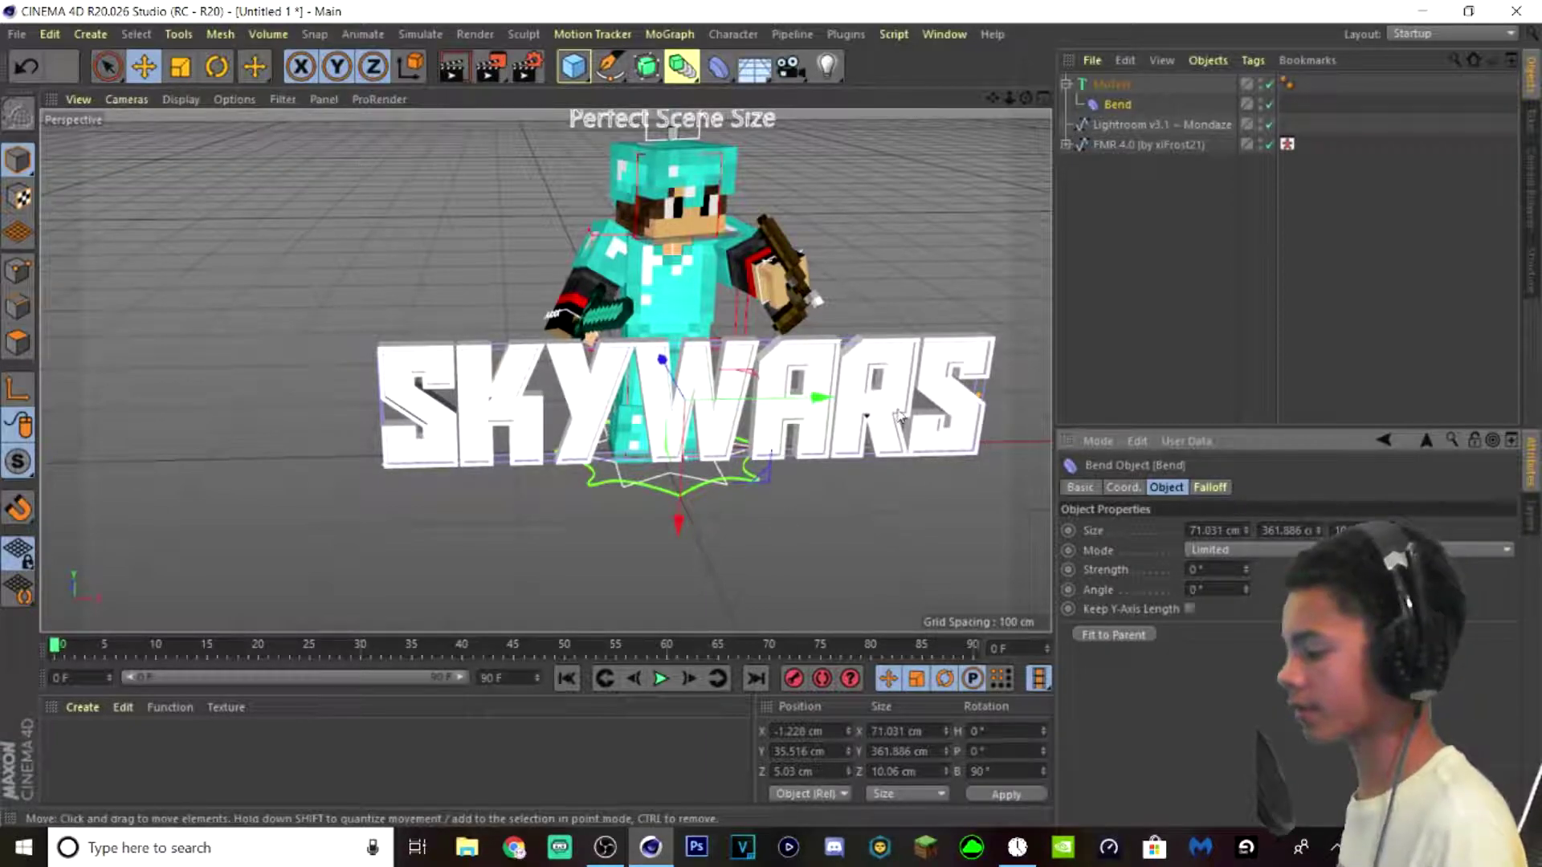
- Curve the SKYWARS text around the character by adjusting the Bend deformer's strength and angle interactively
drag(979, 401, 980, 385)
drag(248, 2, 242, 13)
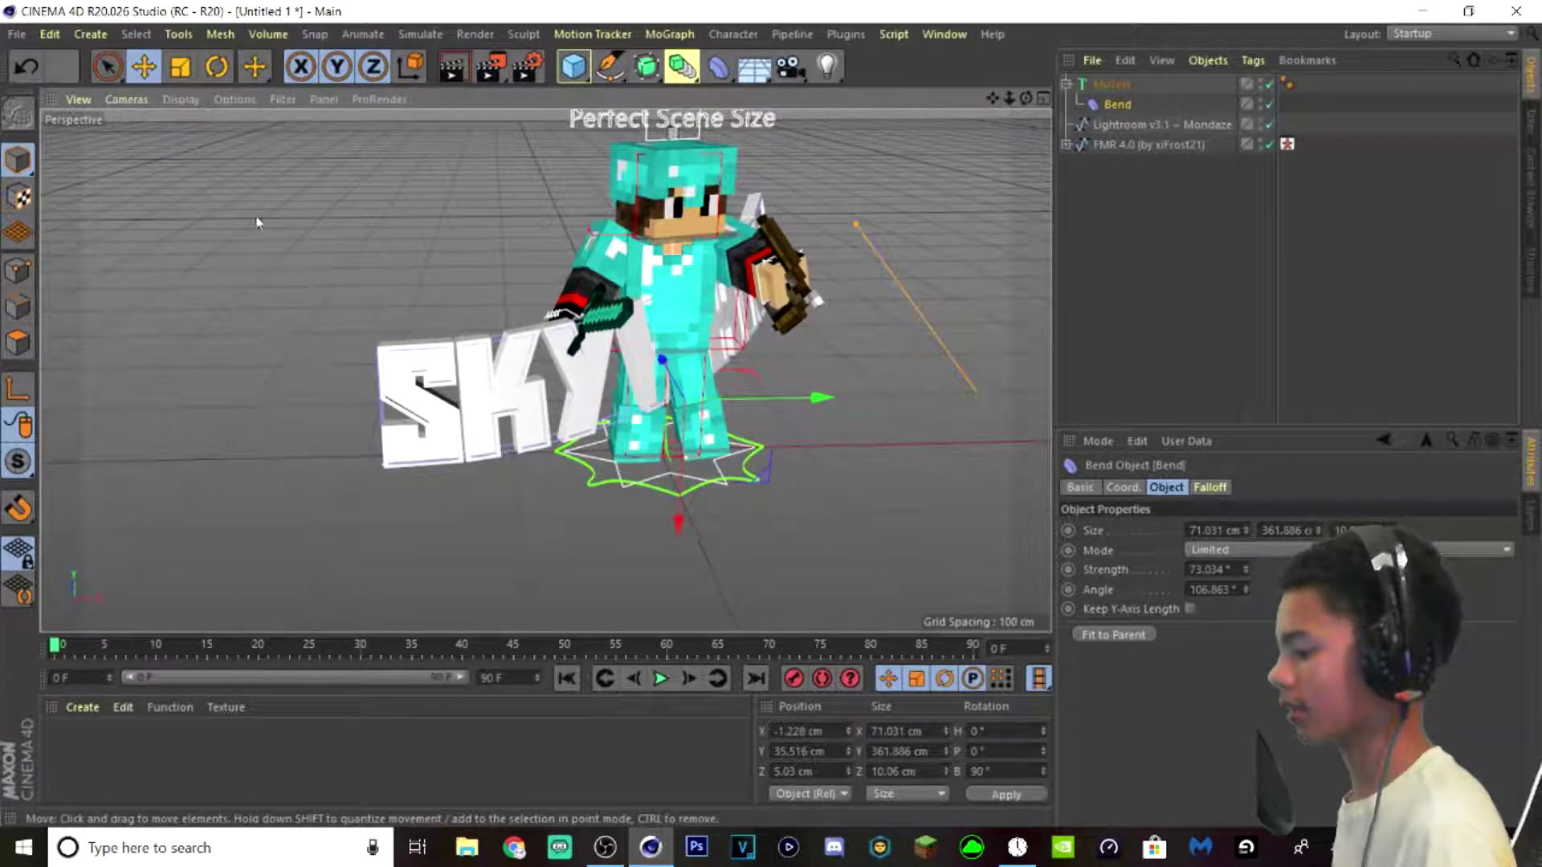
drag(856, 226, 829, 291)
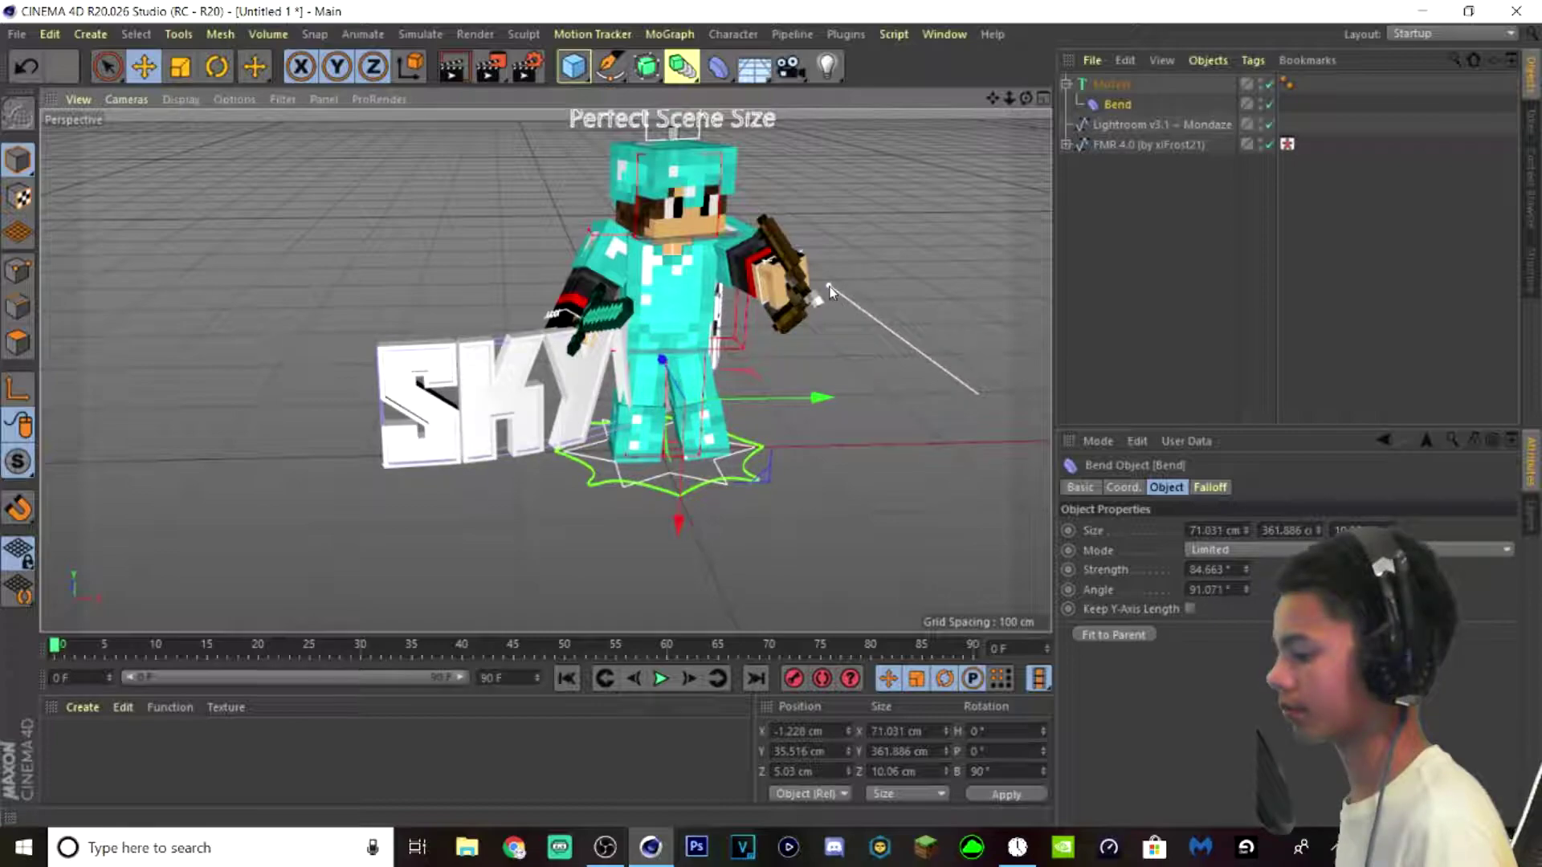
drag(530, 385, 615, 380)
click(1116, 170)
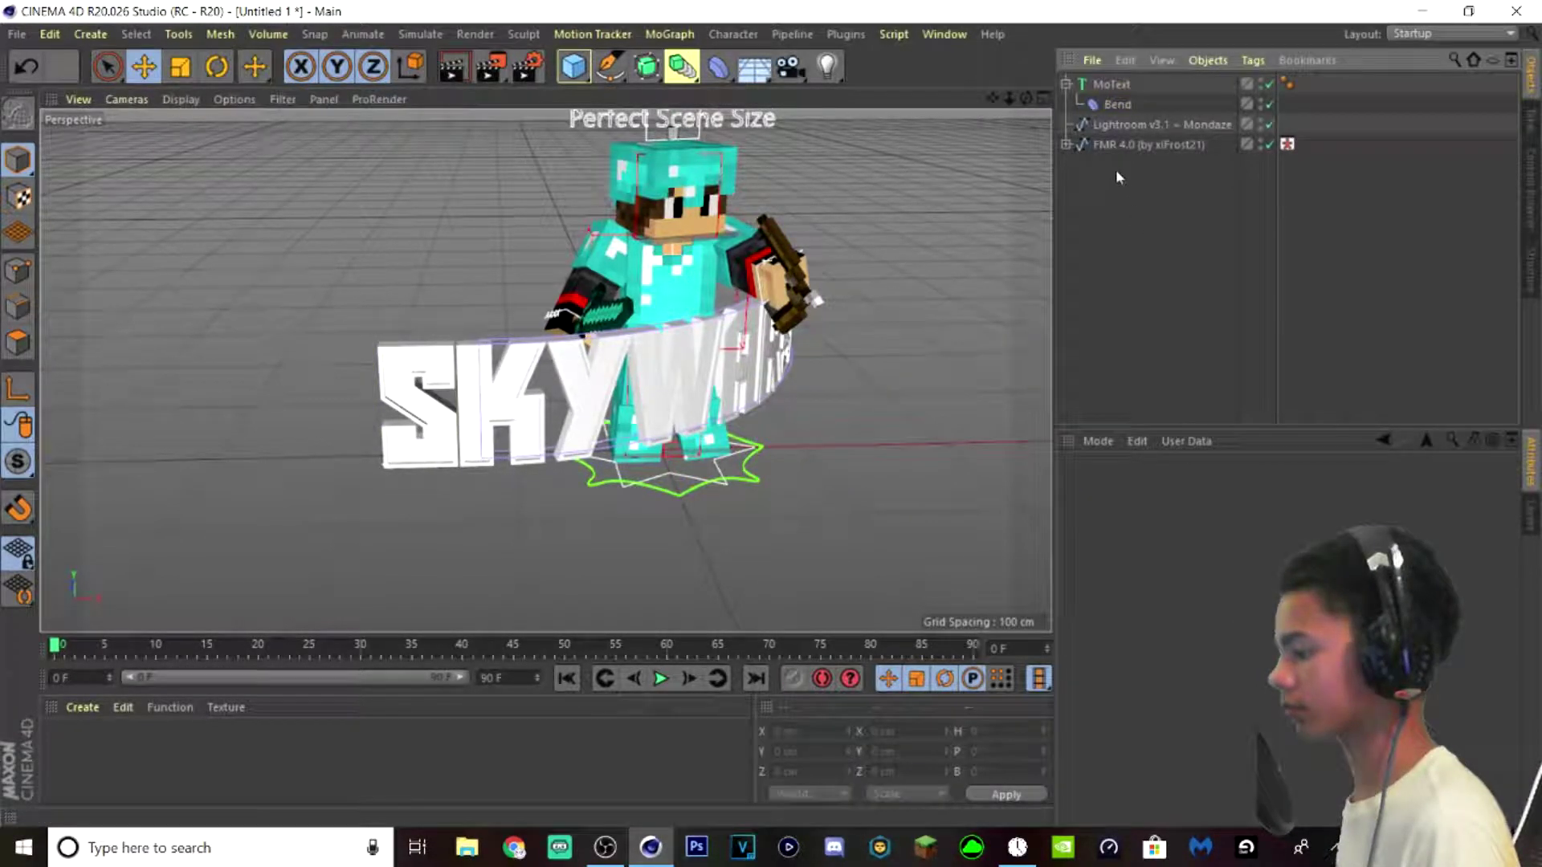
- Rotate the MoText object to a heading of about -32° and centre it before the character at about X 0.4 cm and Z -69.5 cm
click(1111, 85)
drag(562, 394, 654, 407)
click(216, 67)
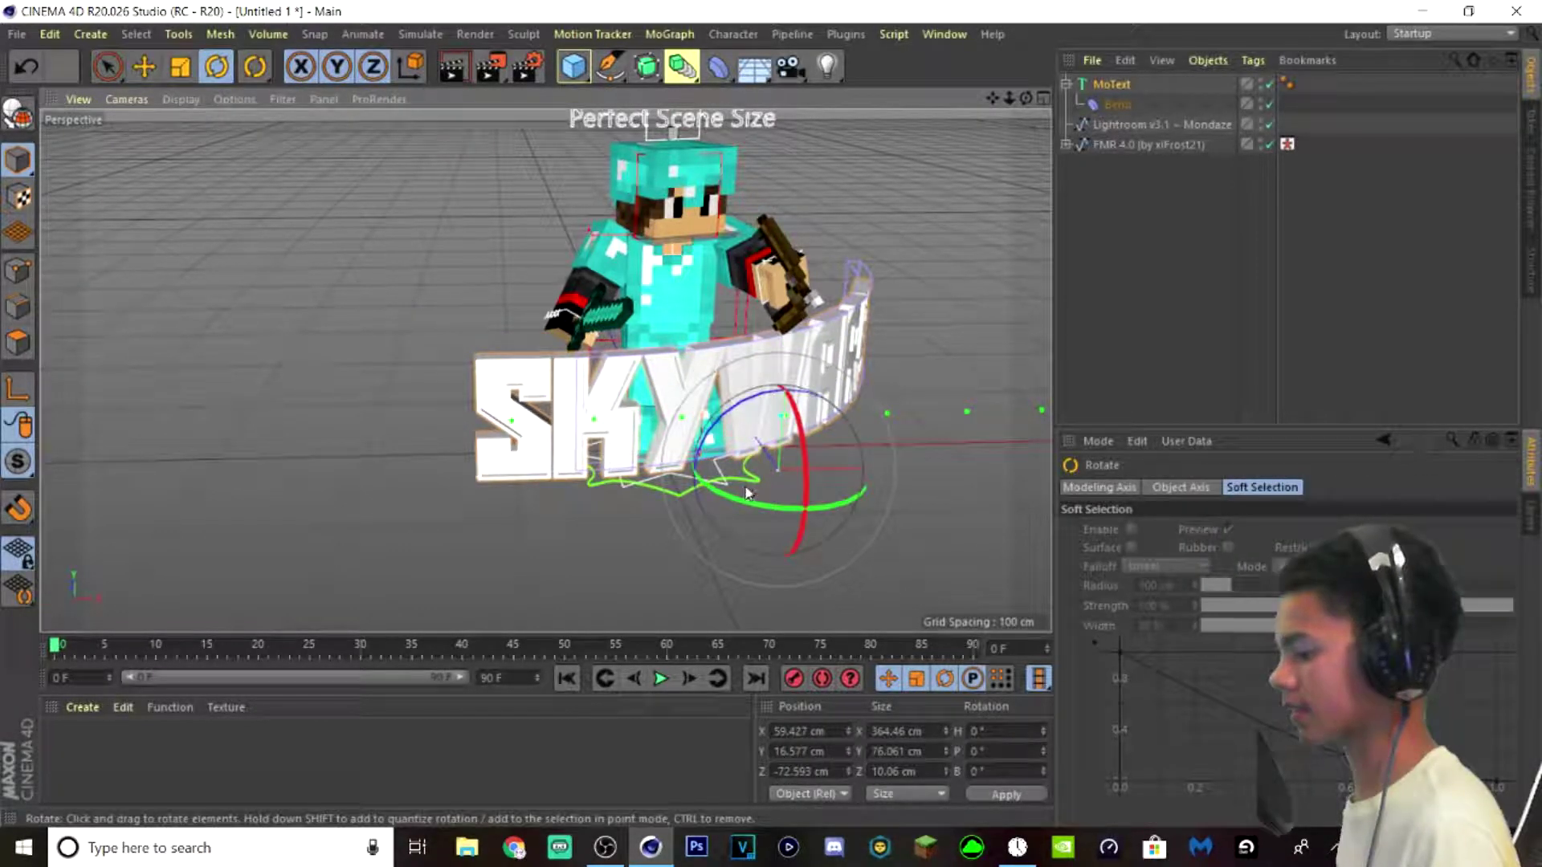
drag(775, 509, 695, 498)
mouse_move(863, 395)
mouse_down()
mouse_move(821, 353)
mouse_move(854, 422)
mouse_up()
click(144, 66)
drag(914, 498, 820, 498)
- Scale the SKYWARS text down uniformly to about 294 cm wide and move it to about Y 27.6 cm and Z -65.6 cm
click(181, 67)
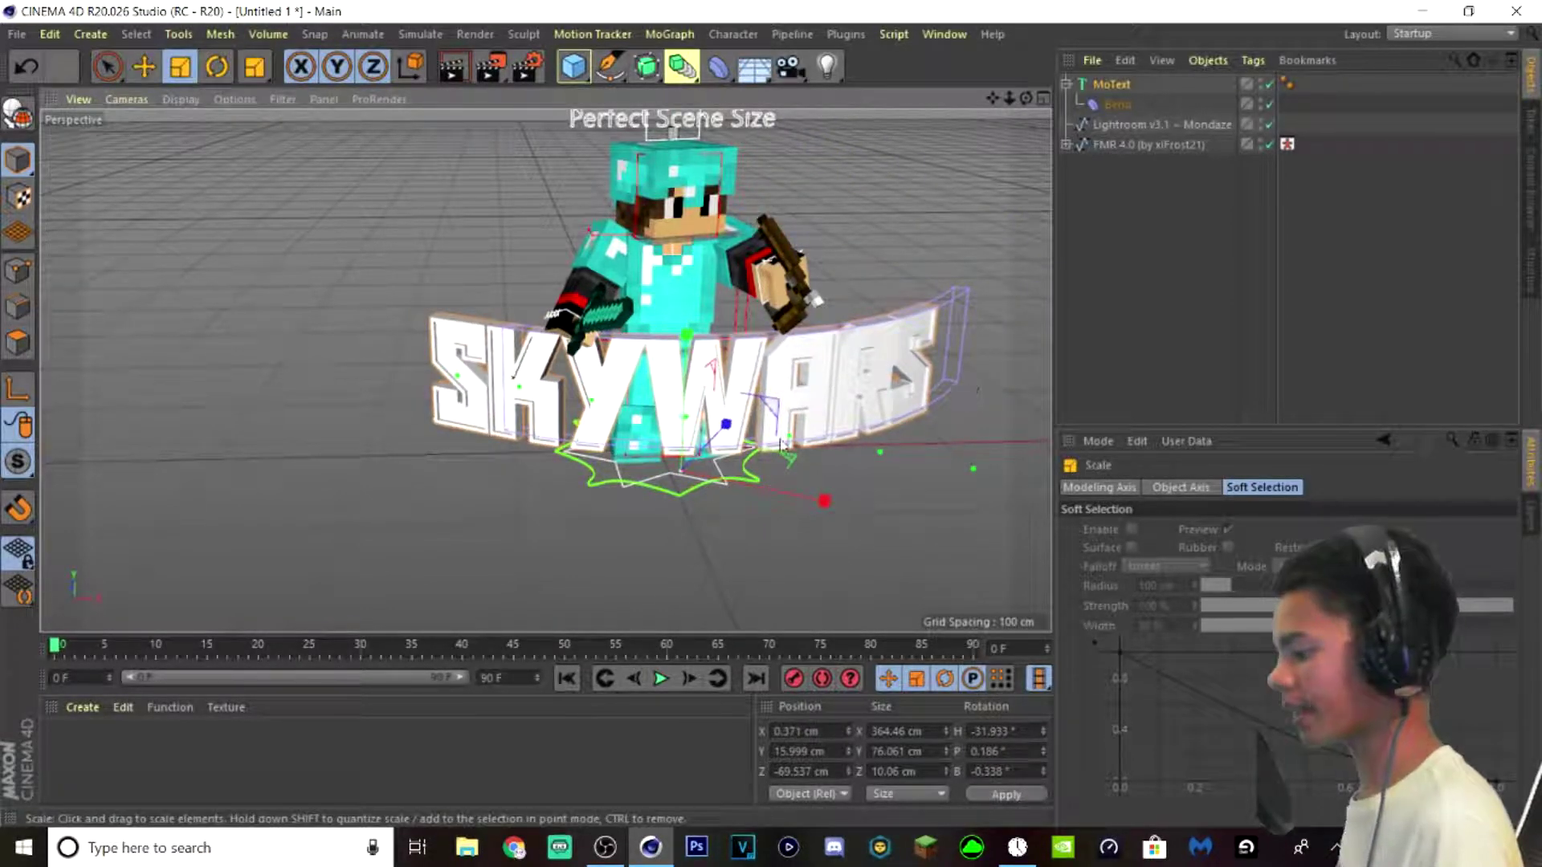
drag(763, 426, 749, 392)
click(144, 67)
click(917, 220)
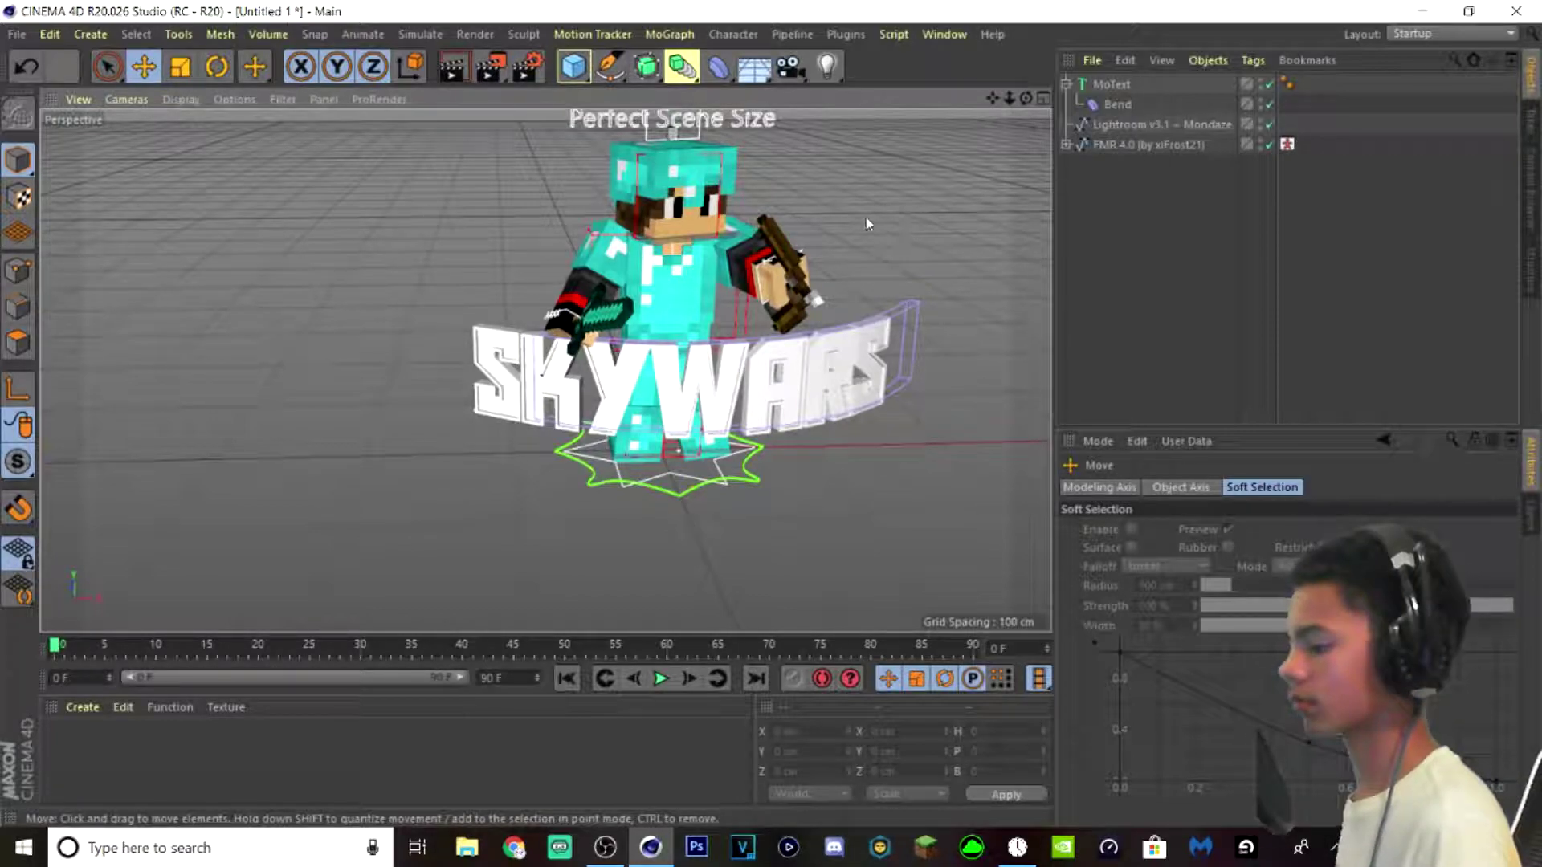
- Create a new material and make its color orange with hue 27°, saturation 100% and value 100%
scroll(899, 185, up, 5)
alt+middle_drag(903, 167, 871, 221)
scroll(827, 245, up, 2)
alt+middle_drag(706, 446, 702, 408)
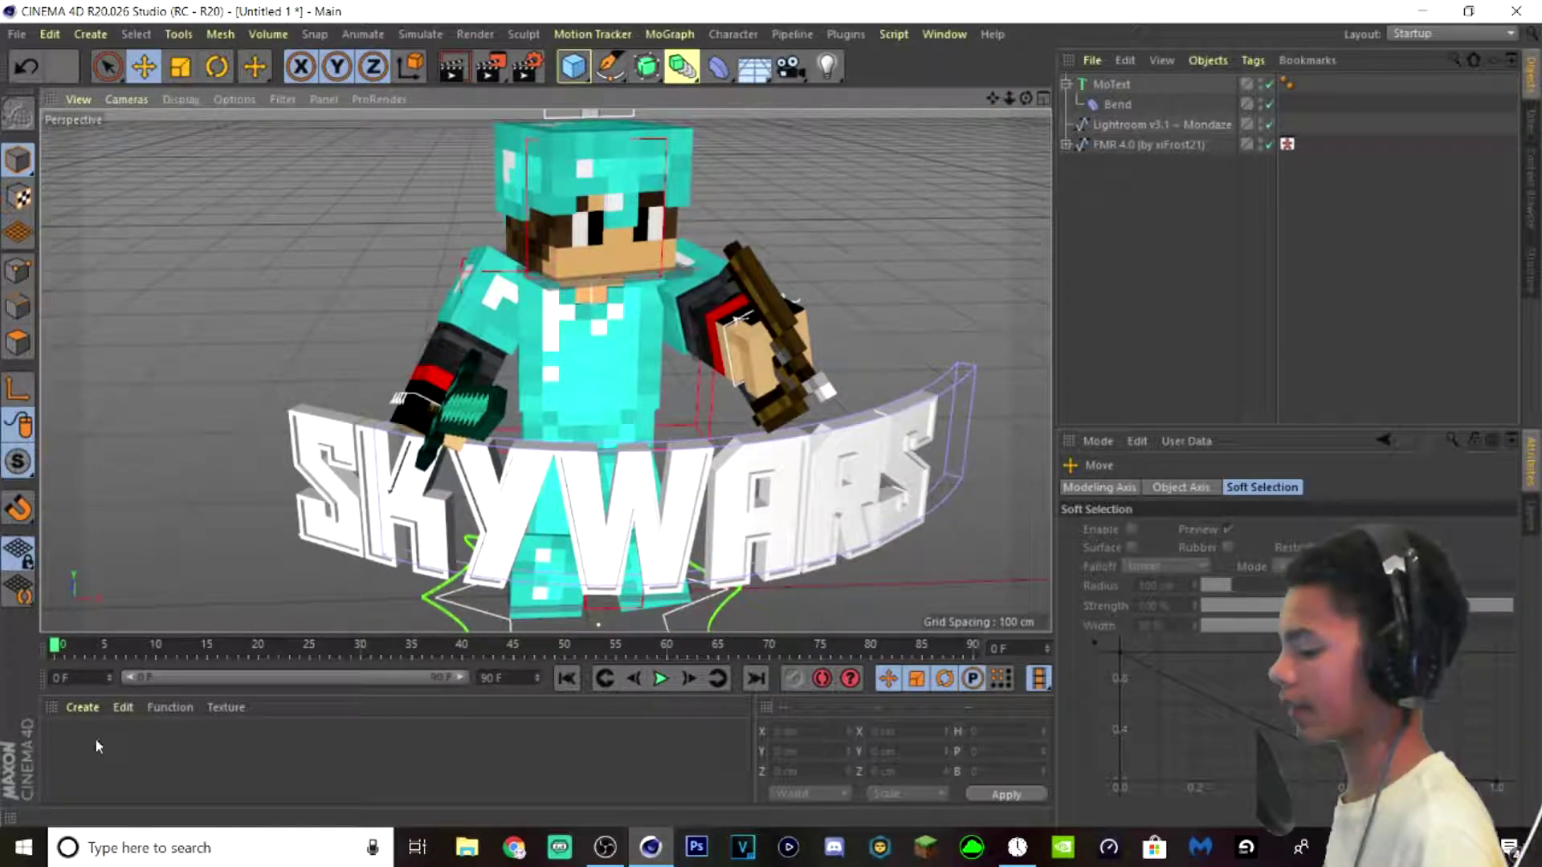
click(83, 707)
click(149, 479)
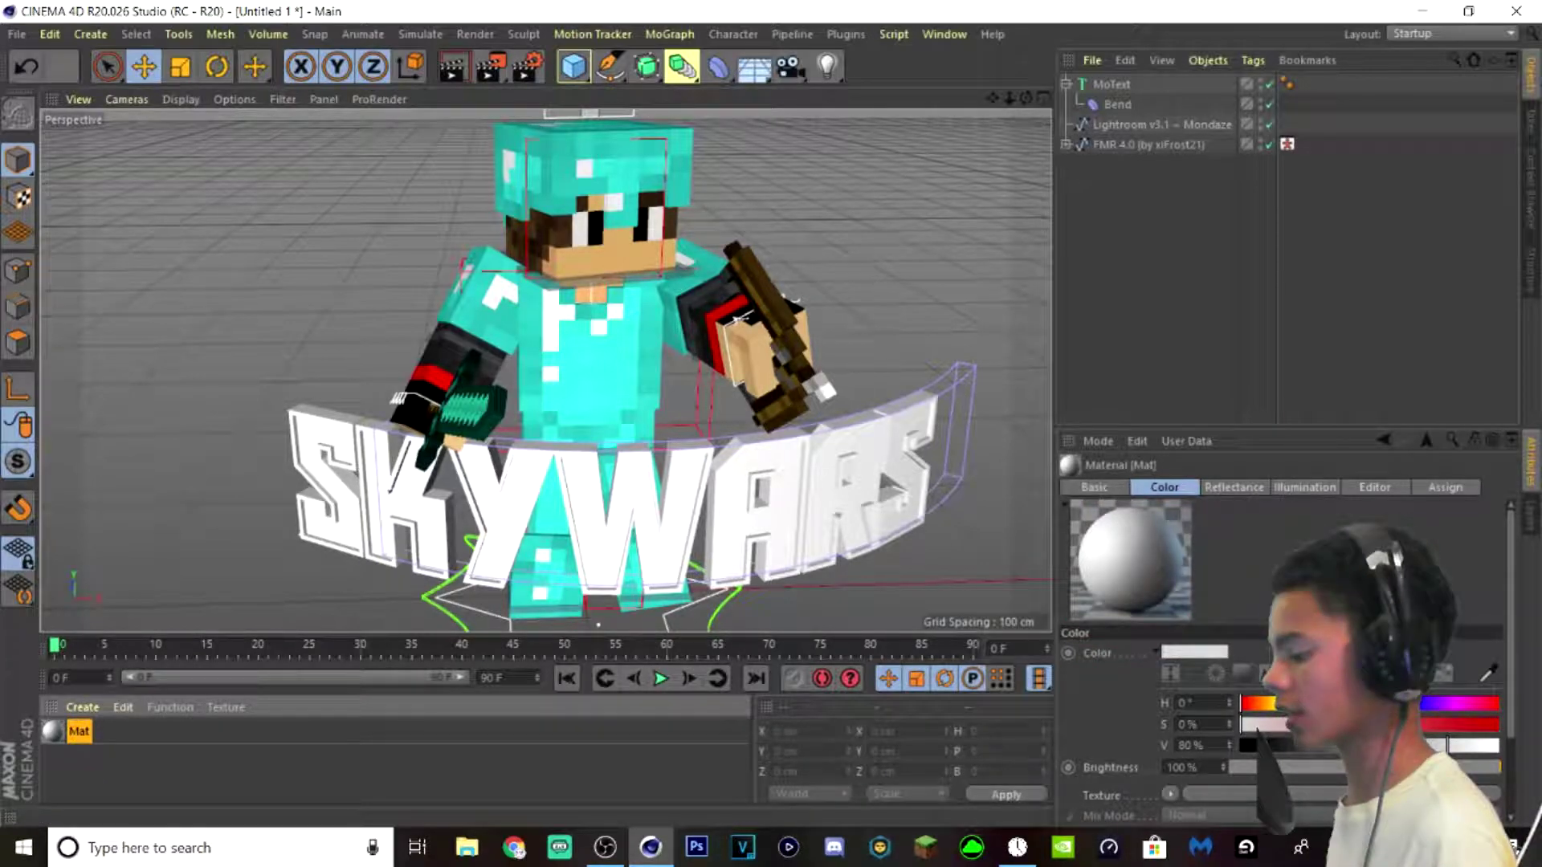
click(83, 707)
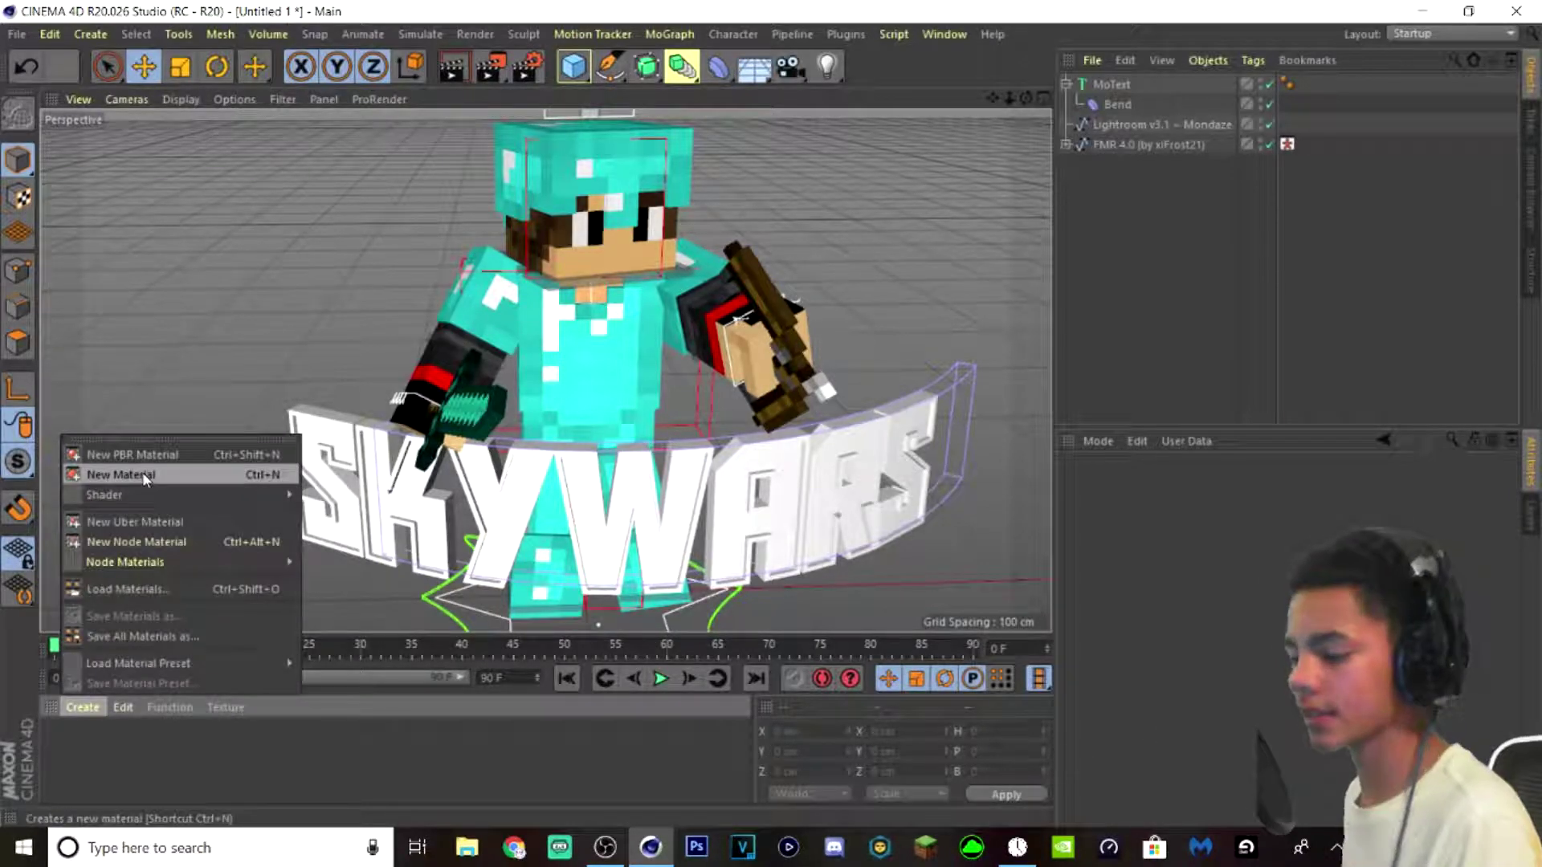
click(145, 476)
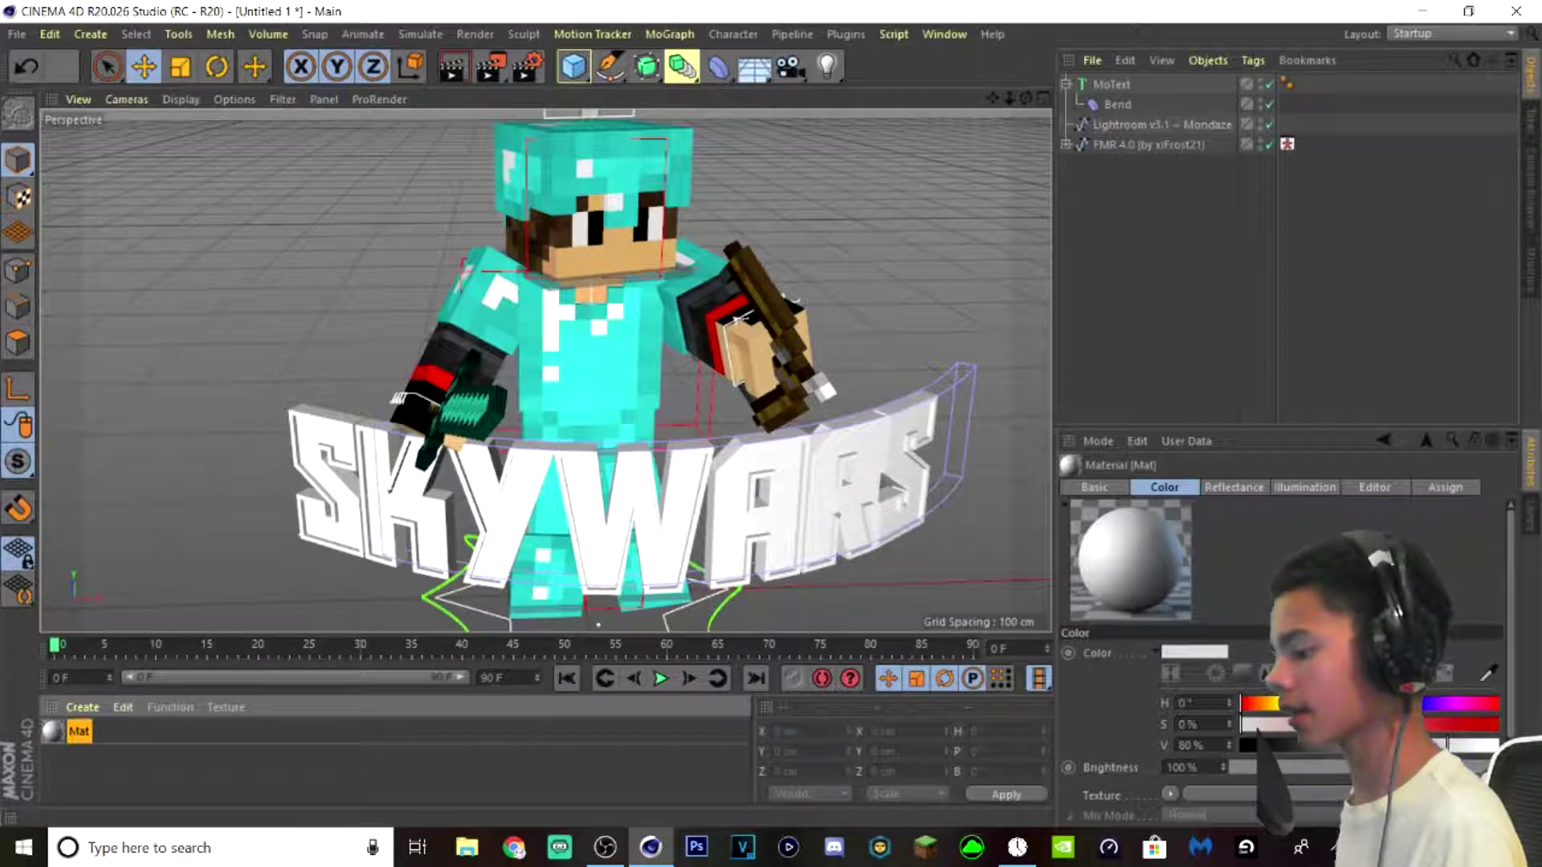
click(1271, 711)
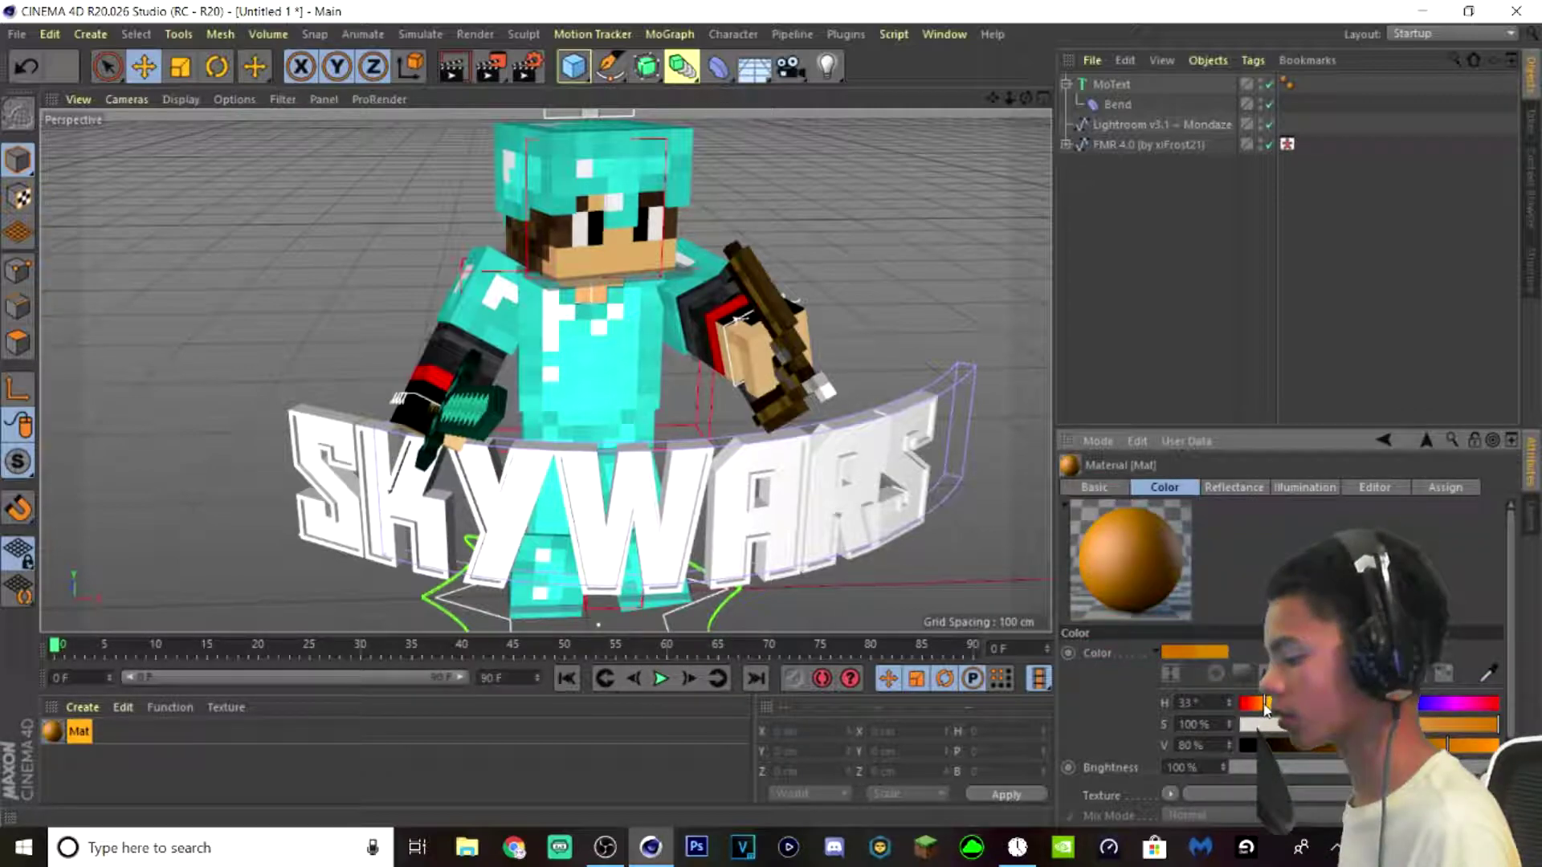
click(1263, 711)
click(1486, 752)
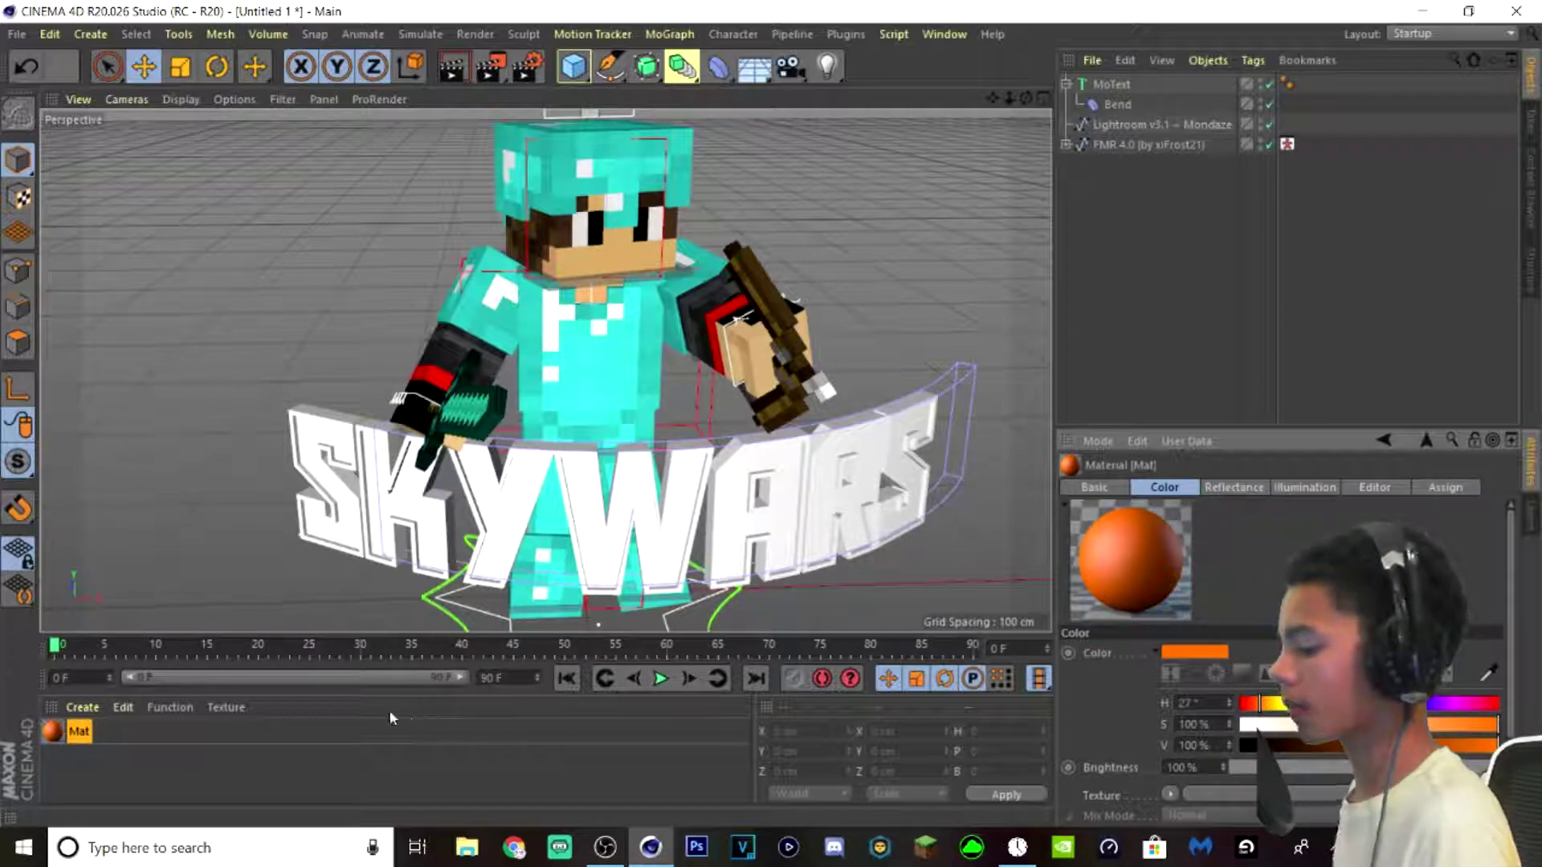
- Create a second material and make its color bright yellow with hue 61° and value 100%
click(123, 706)
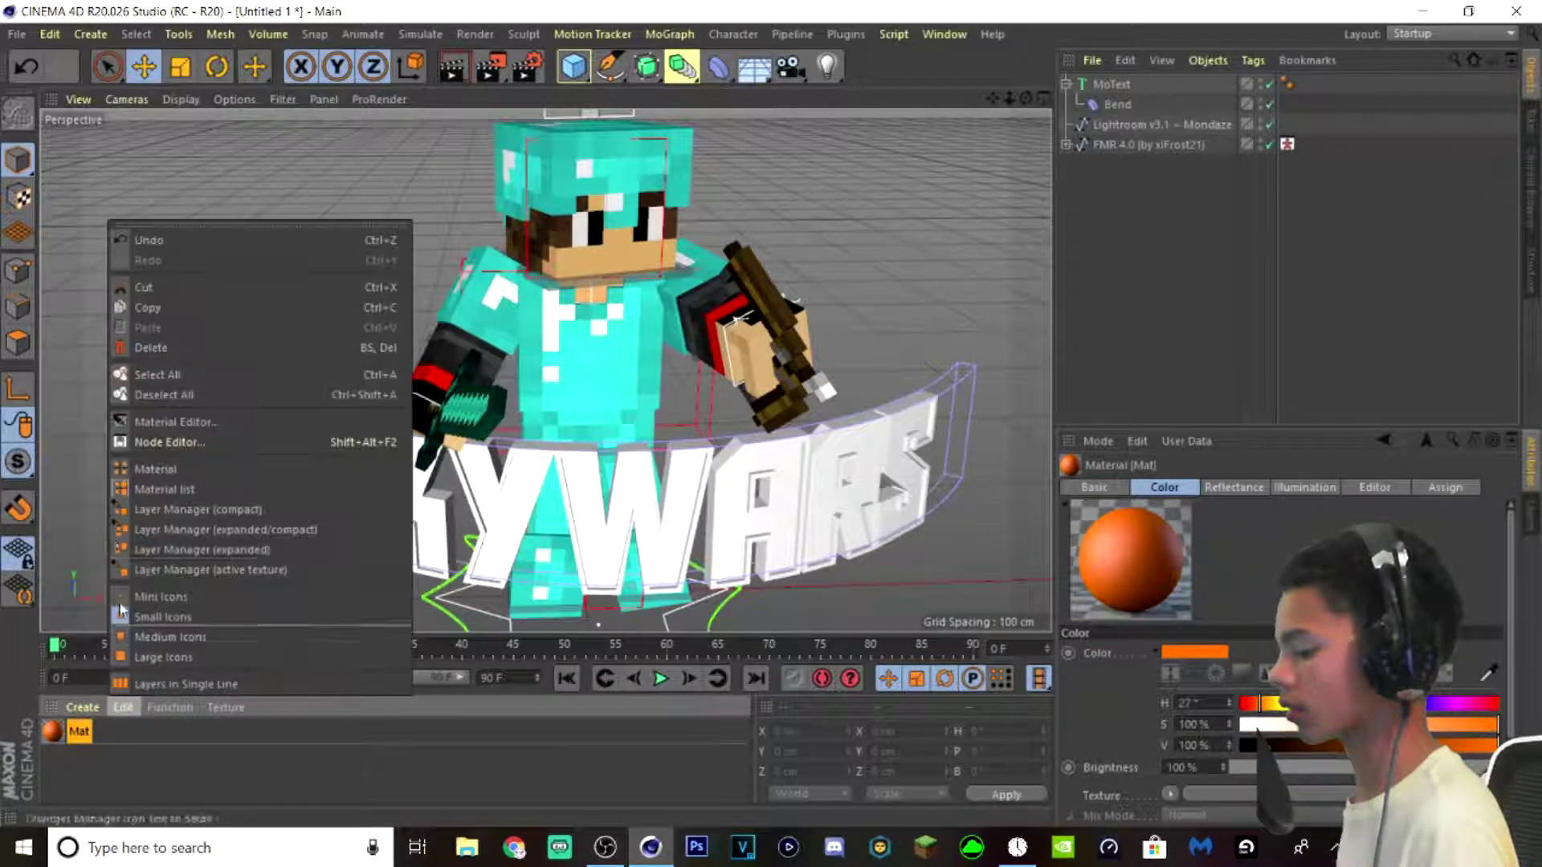
click(82, 706)
click(121, 475)
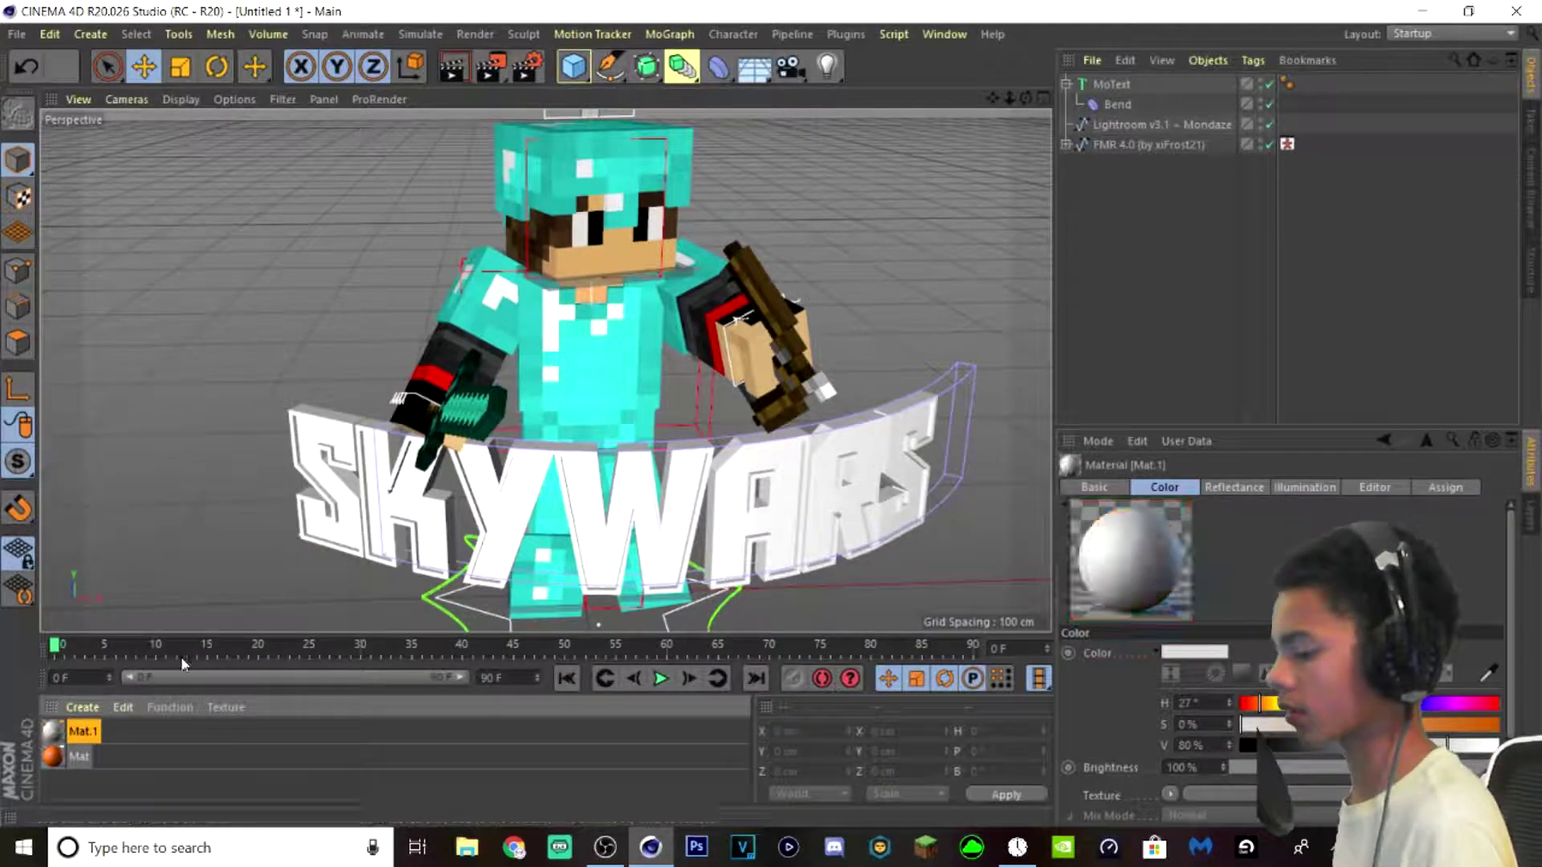
click(1285, 703)
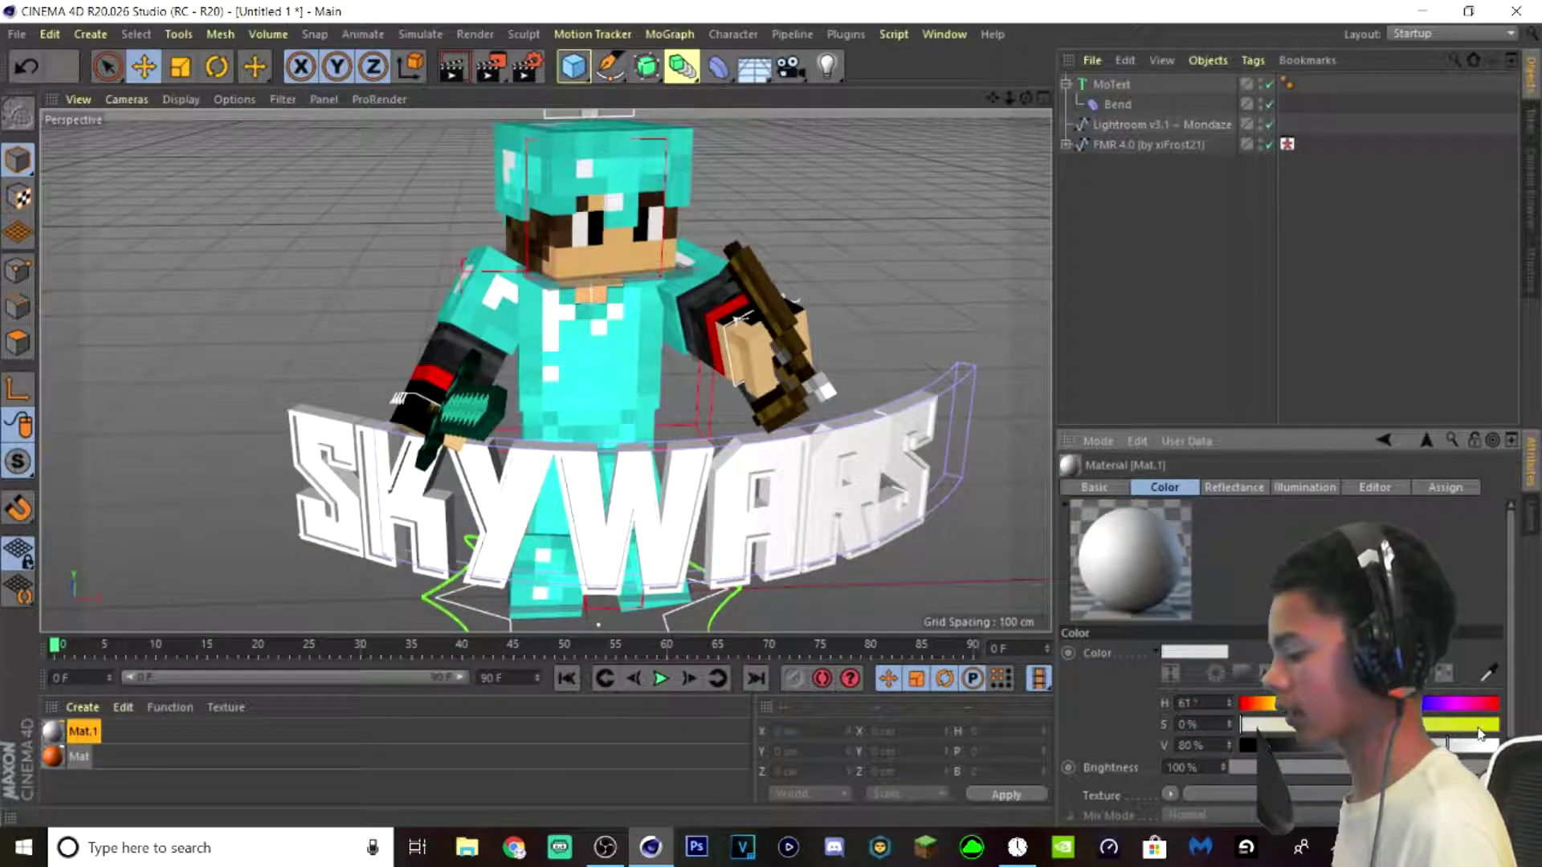
click(1497, 745)
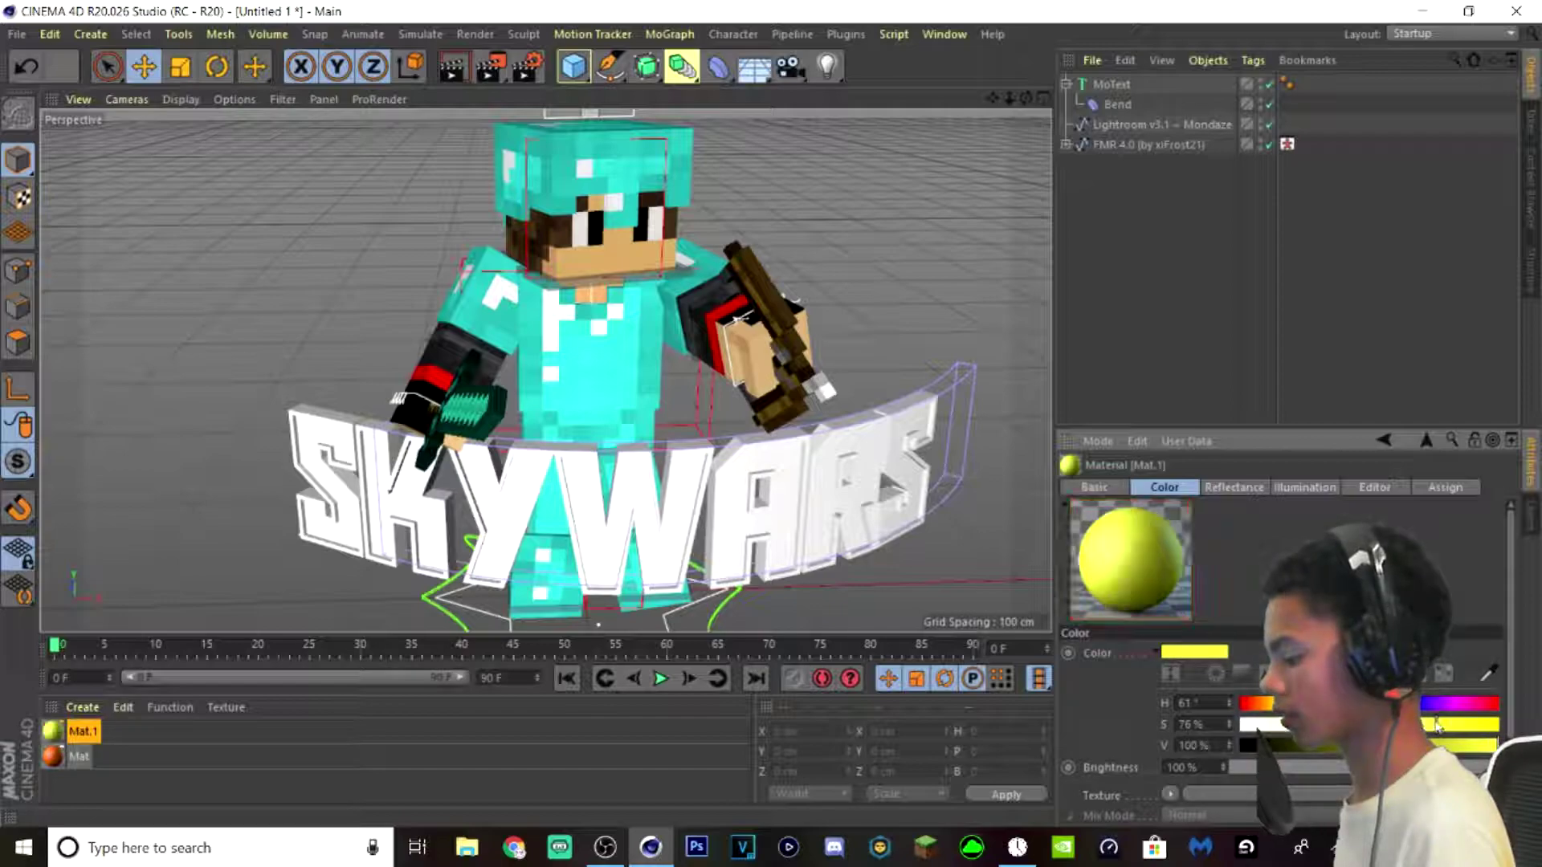
click(304, 771)
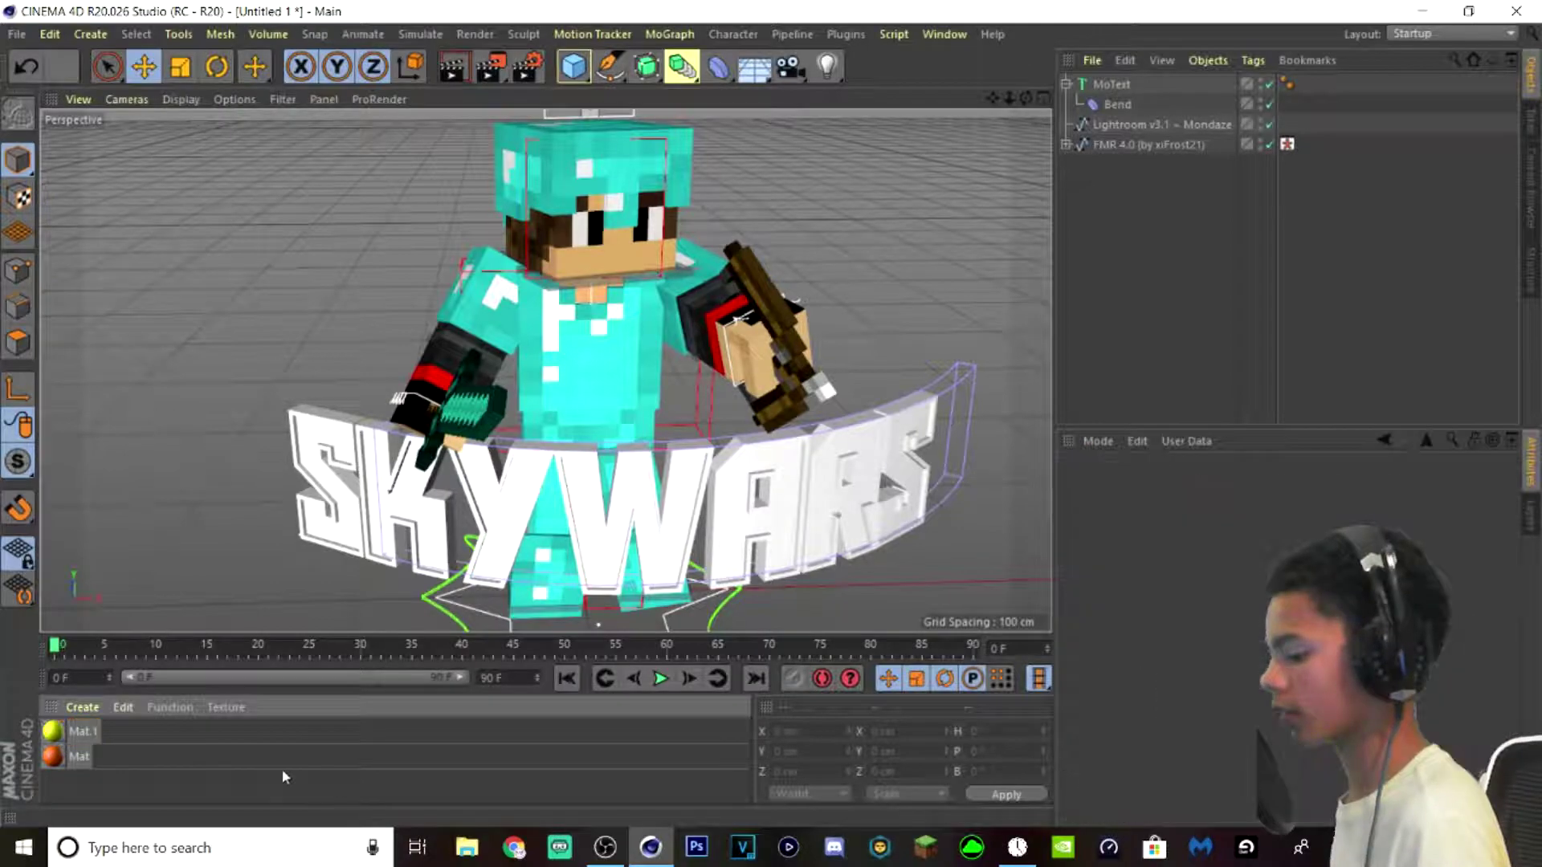
- Create a third material and make it pure white with the color value at 100%
click(84, 705)
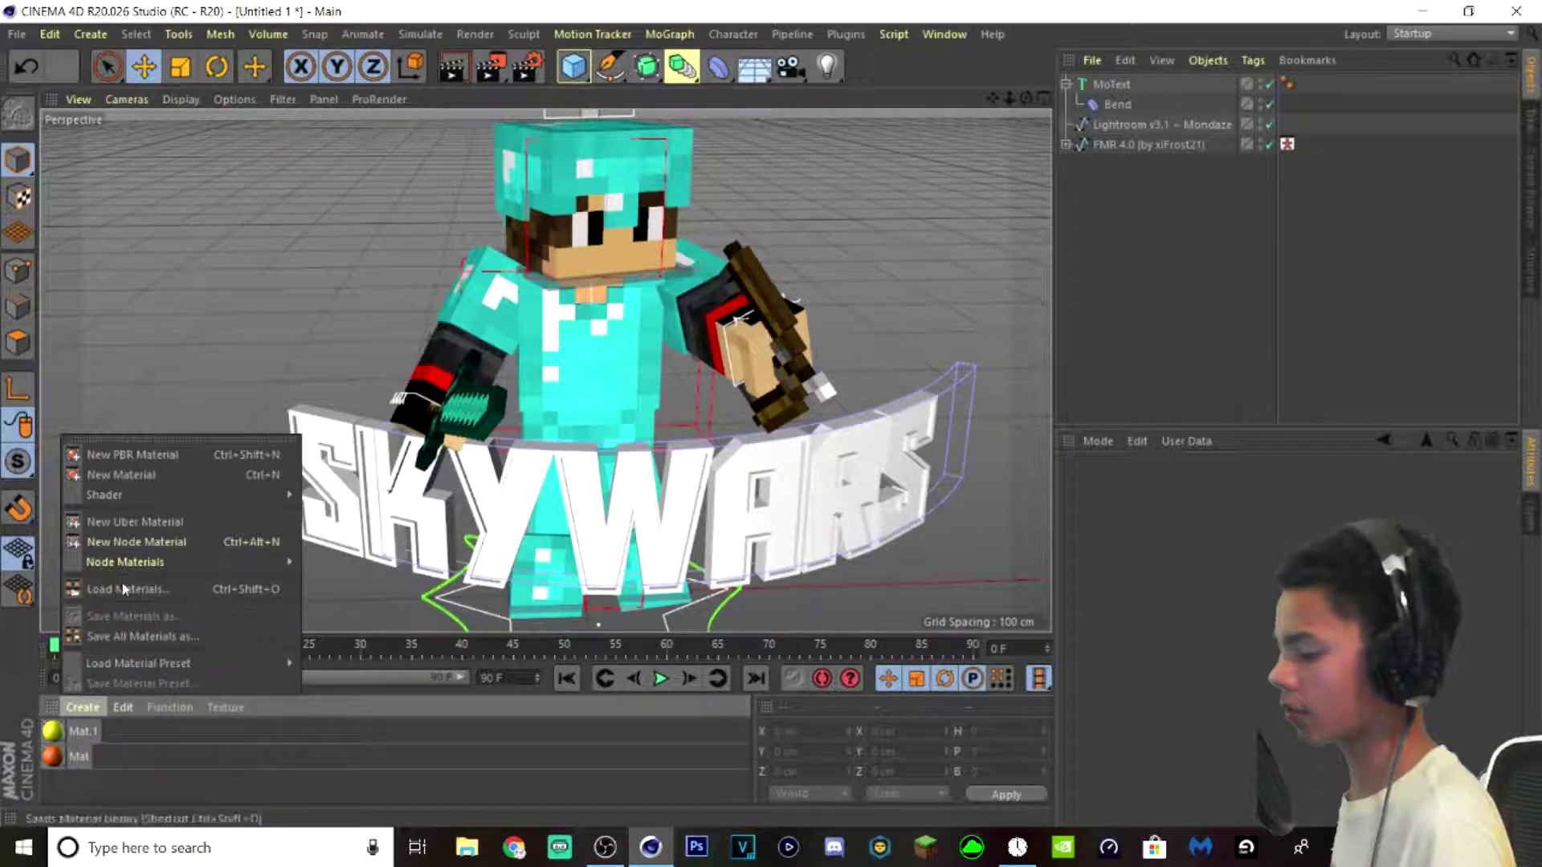
click(132, 476)
drag(1447, 745, 1498, 745)
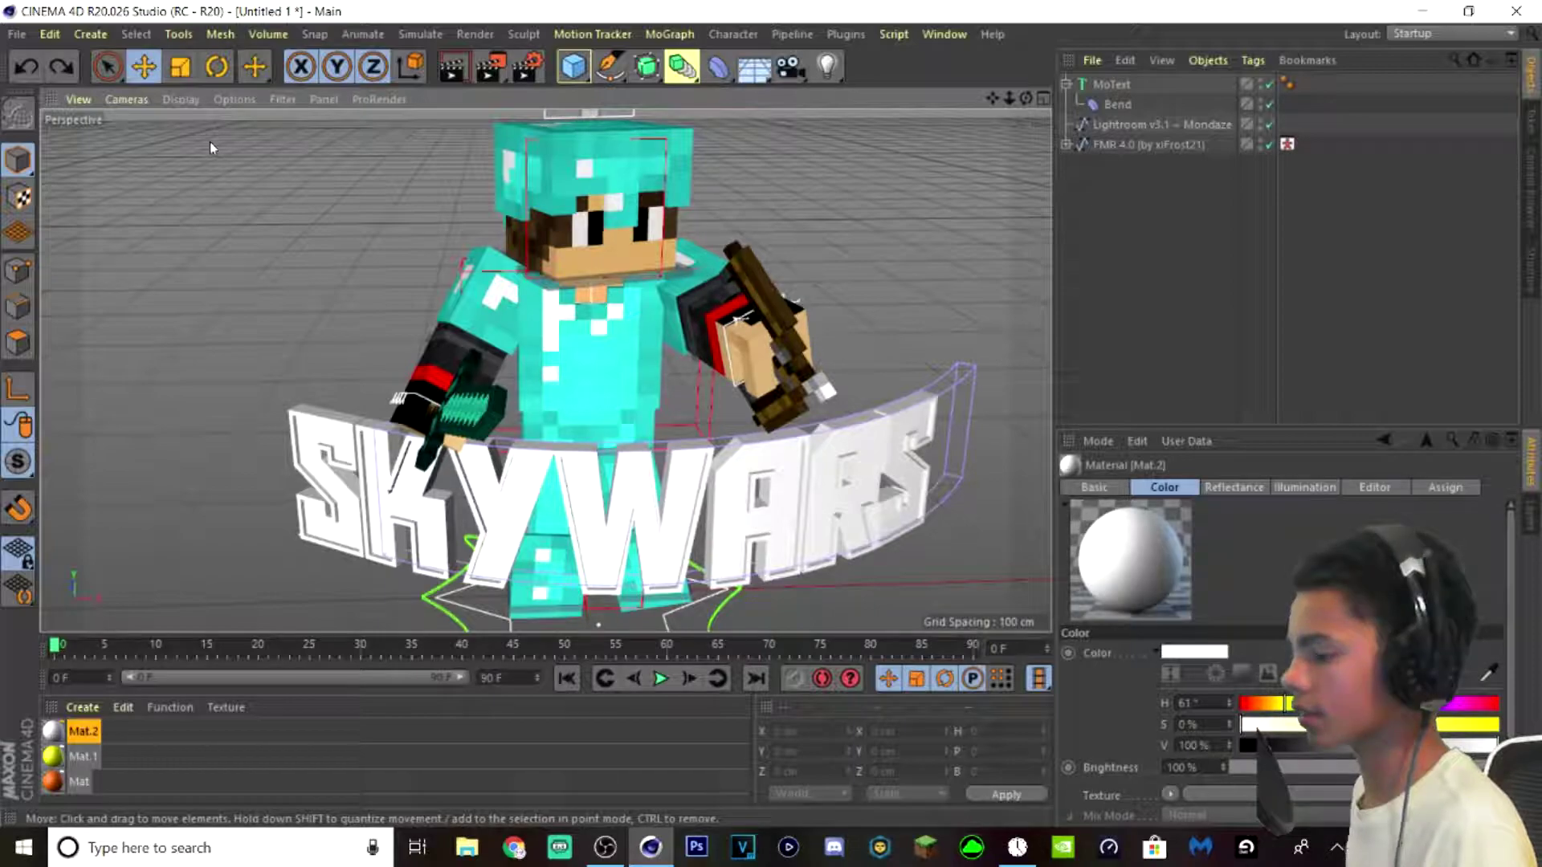
- Make the MoText object editable and expand its hierarchy down to the individual letters of SKYWARS
click(1112, 83)
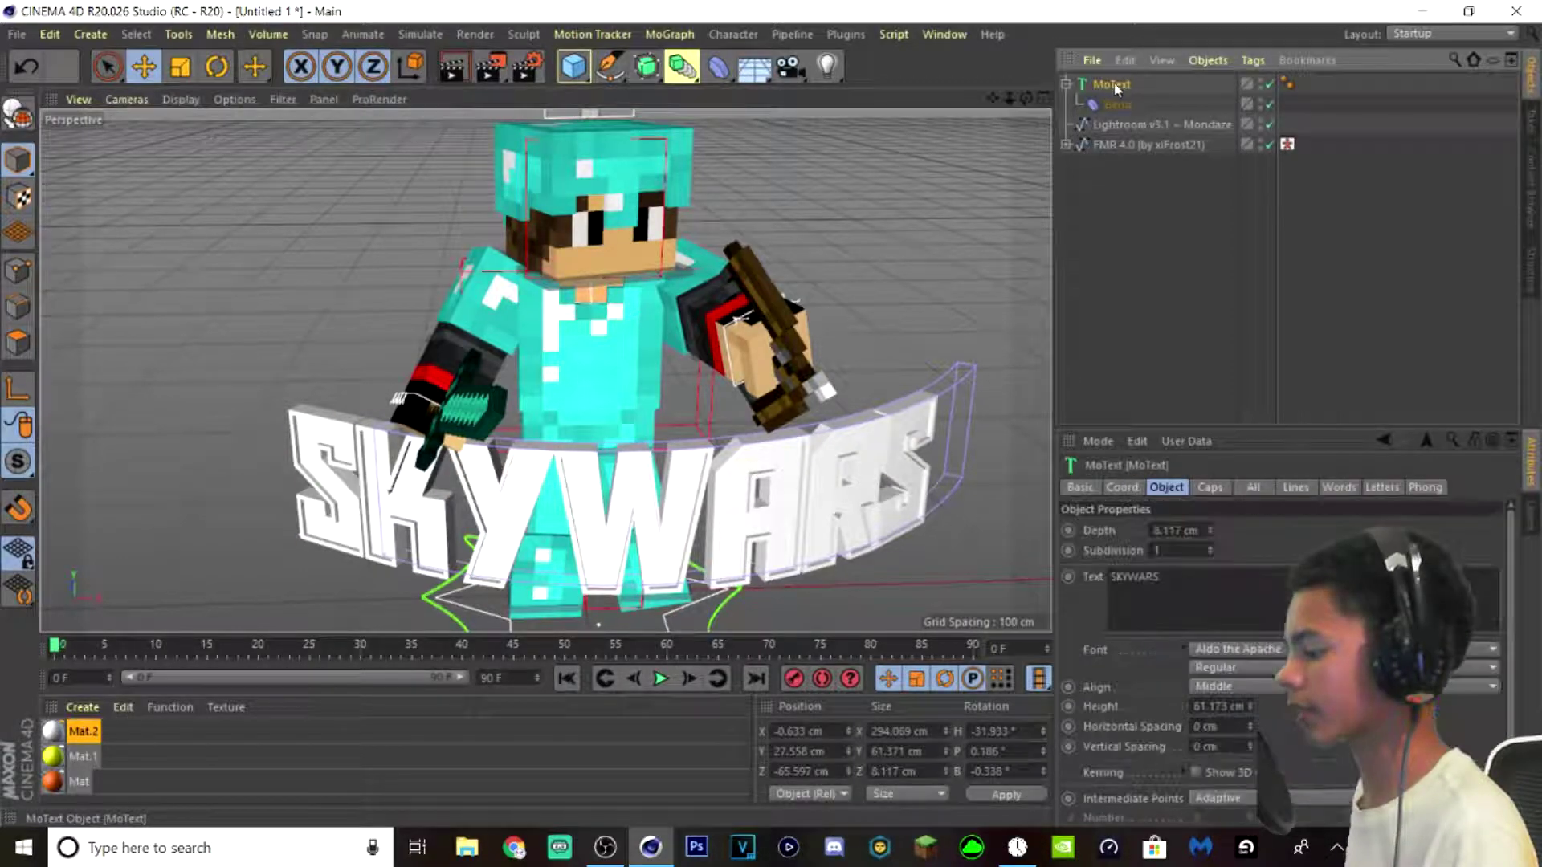
click(16, 118)
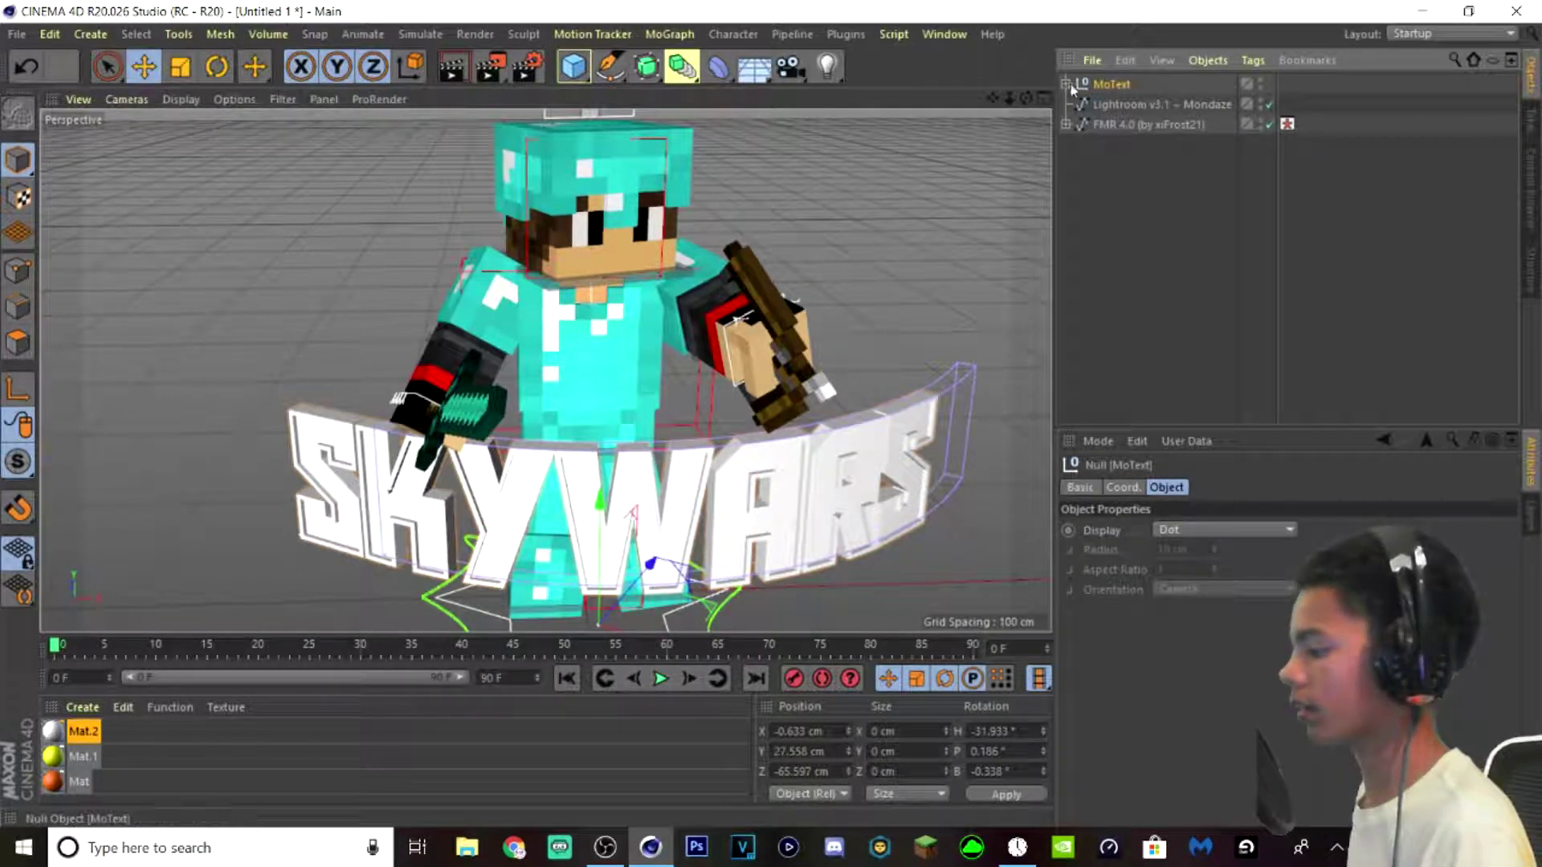
click(1077, 104)
click(1088, 122)
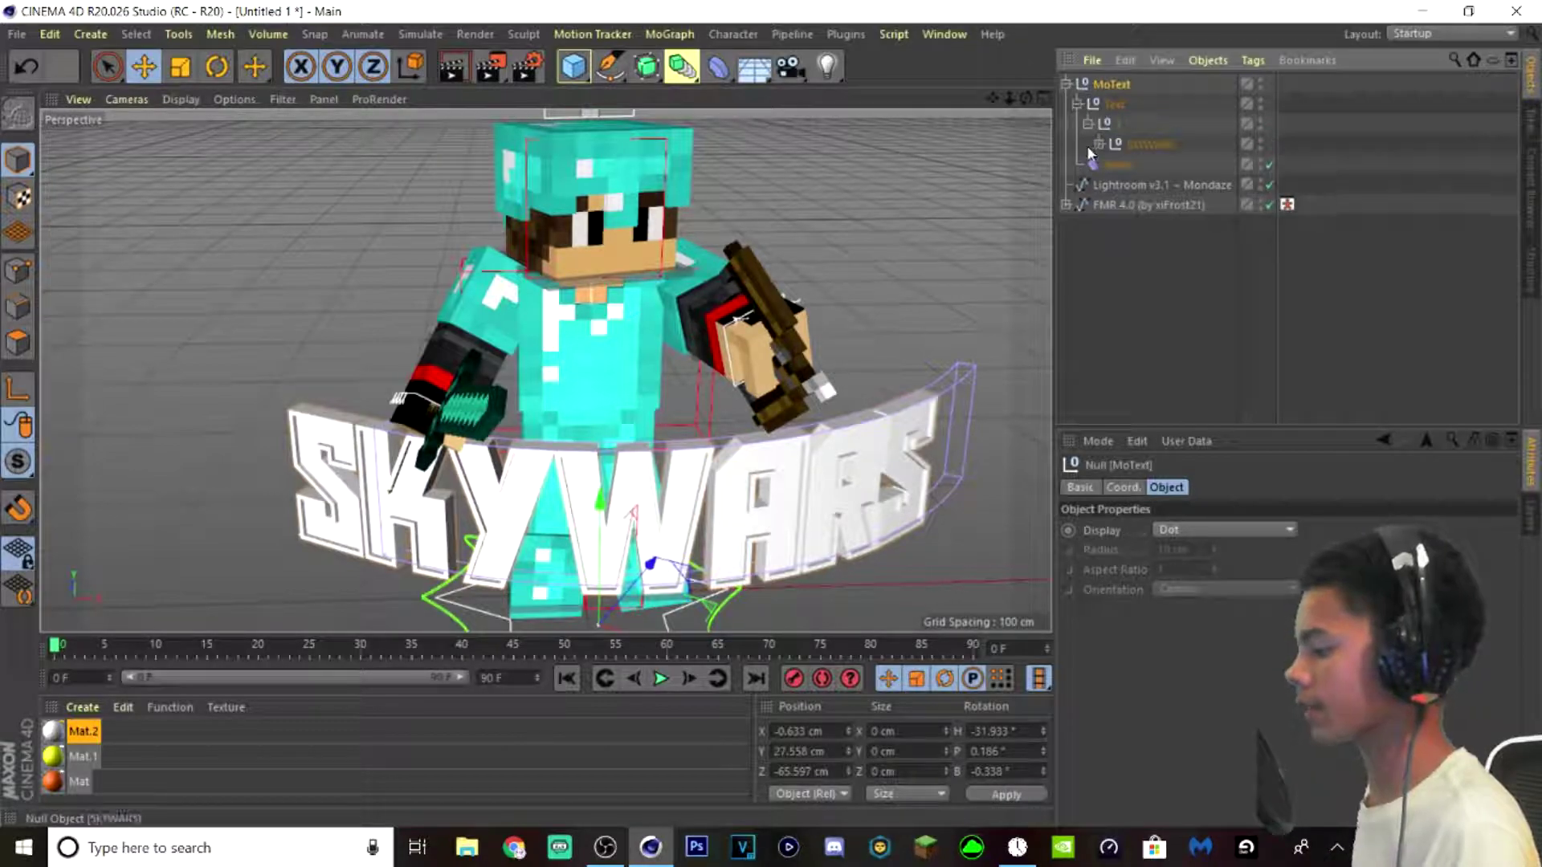
click(1098, 143)
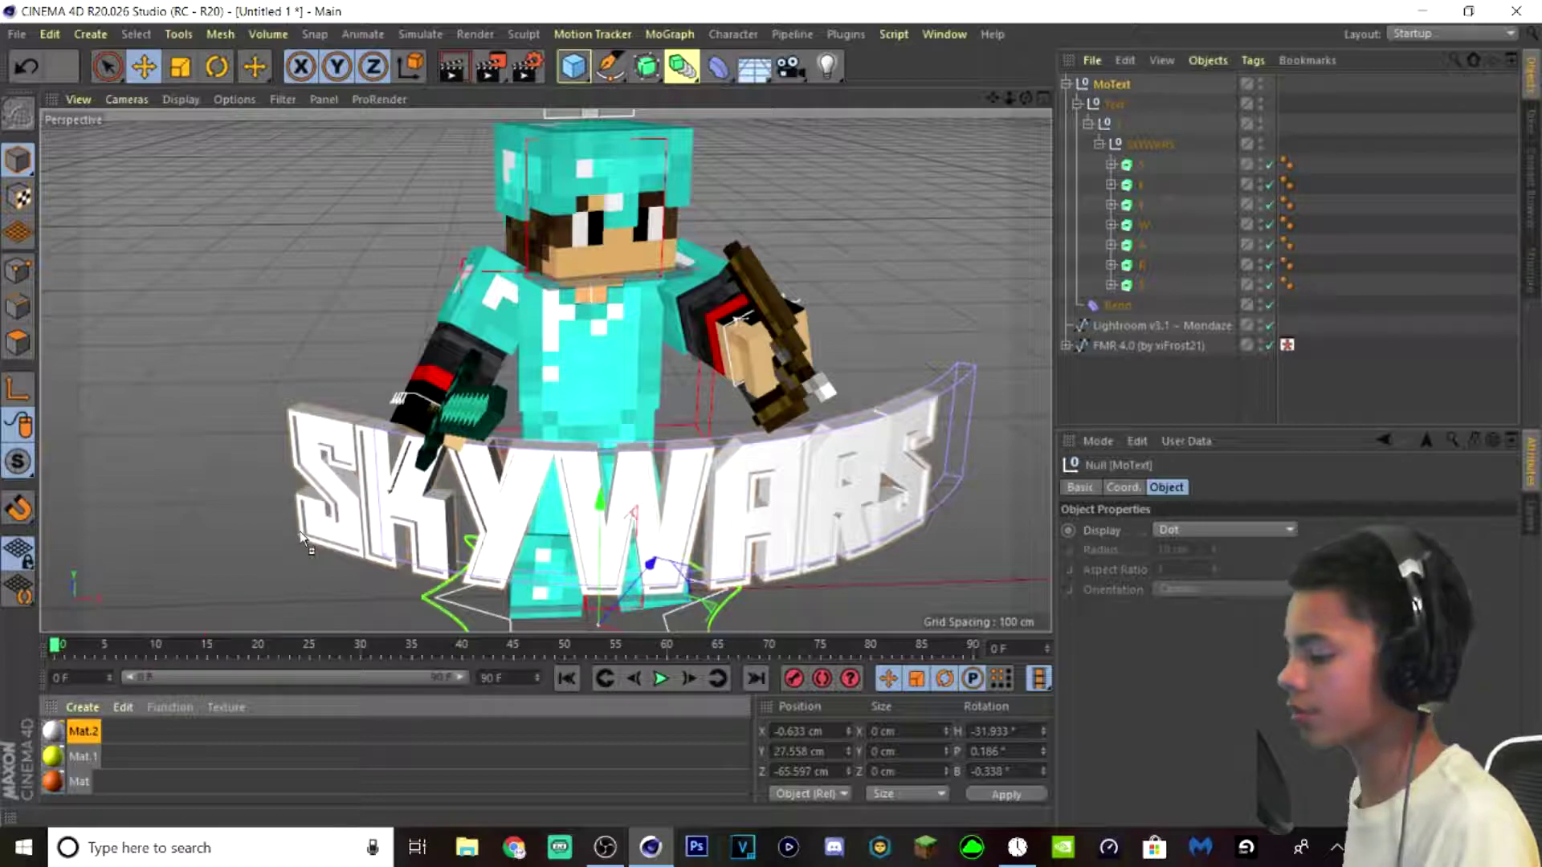
- Apply the yellow and orange materials alternately to the SKYWARS letters, with yellow on S, Y, A, S and orange on K, W, R
drag(313, 535, 394, 534)
drag(497, 569, 498, 570)
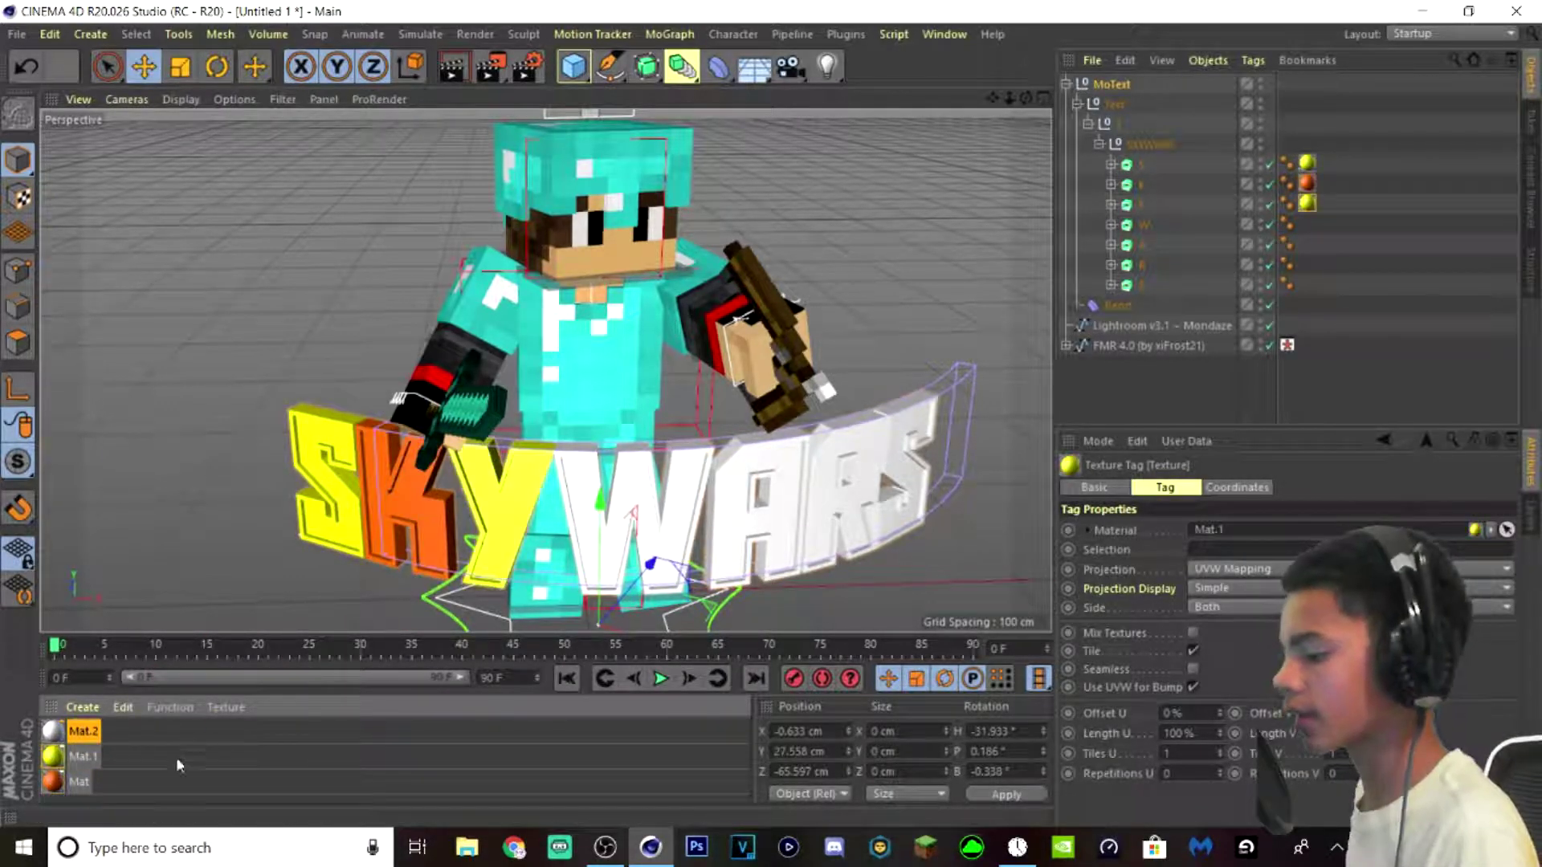
drag(45, 789, 593, 547)
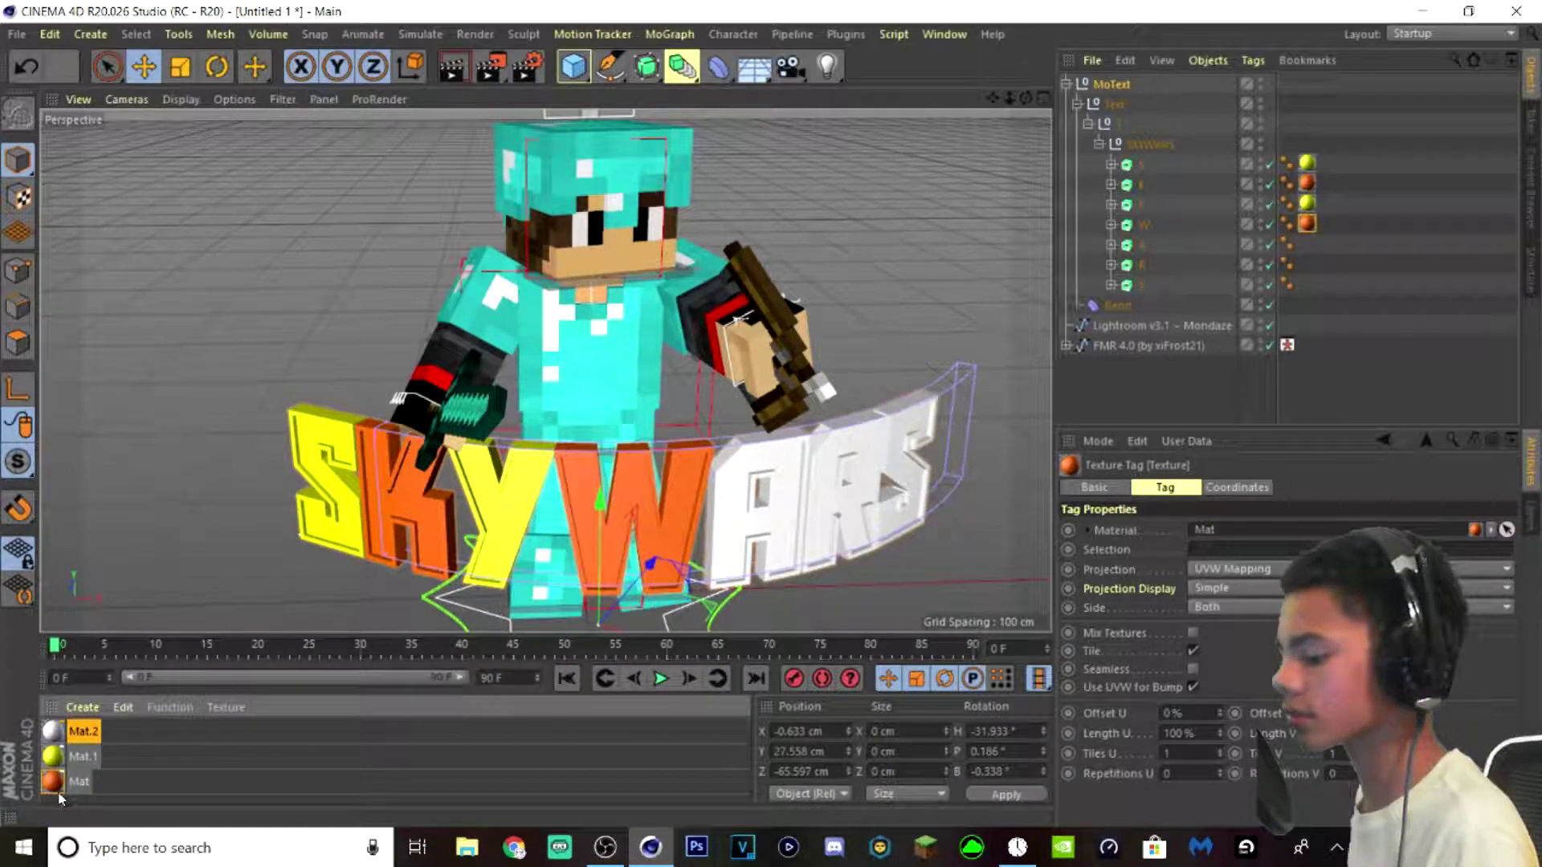
drag(738, 551, 821, 560)
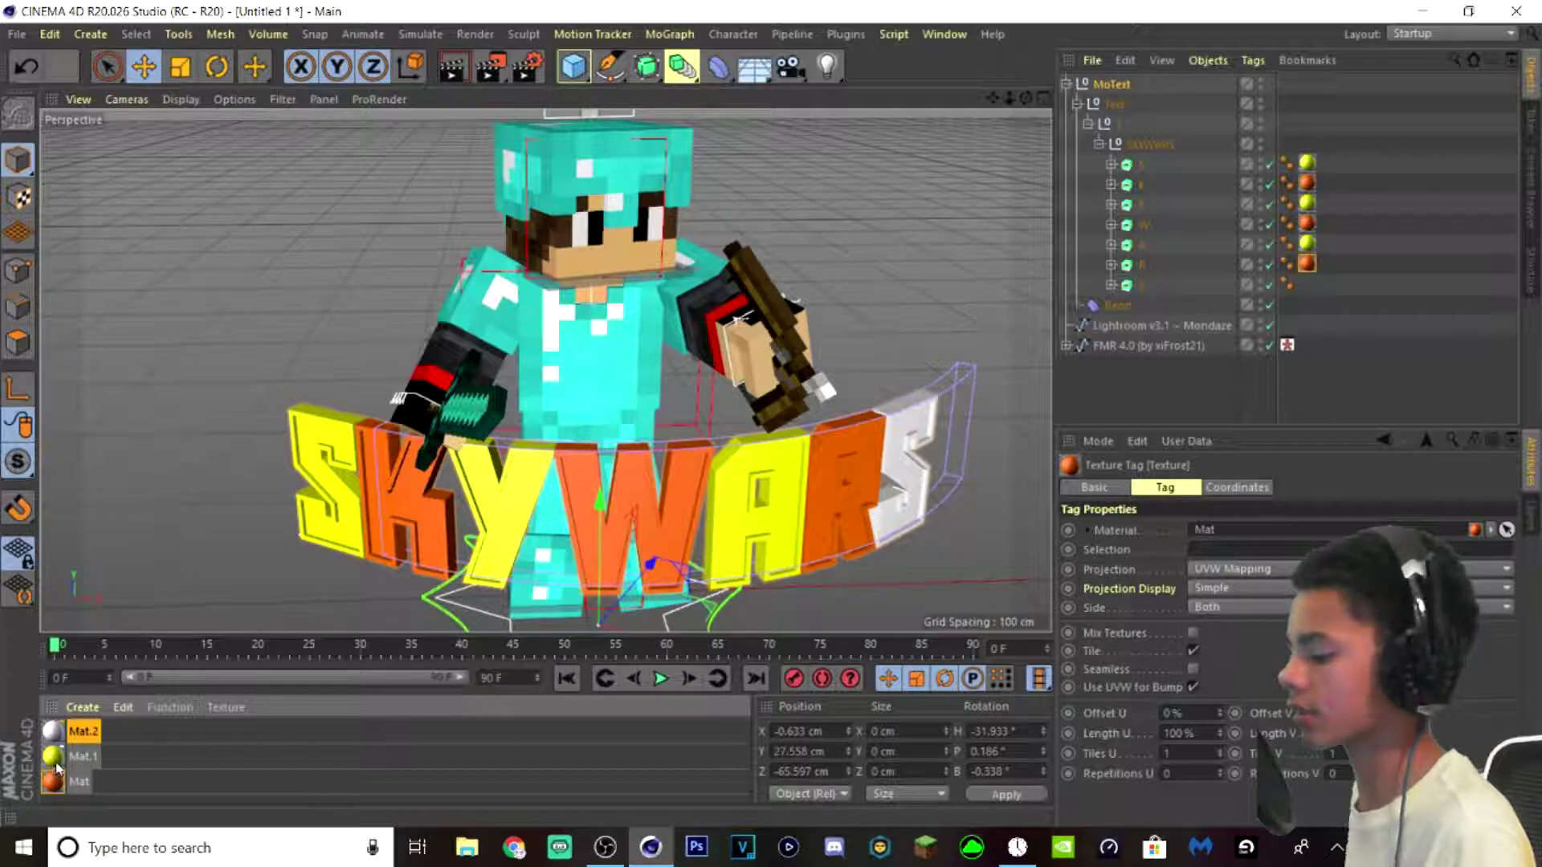
drag(918, 495, 919, 497)
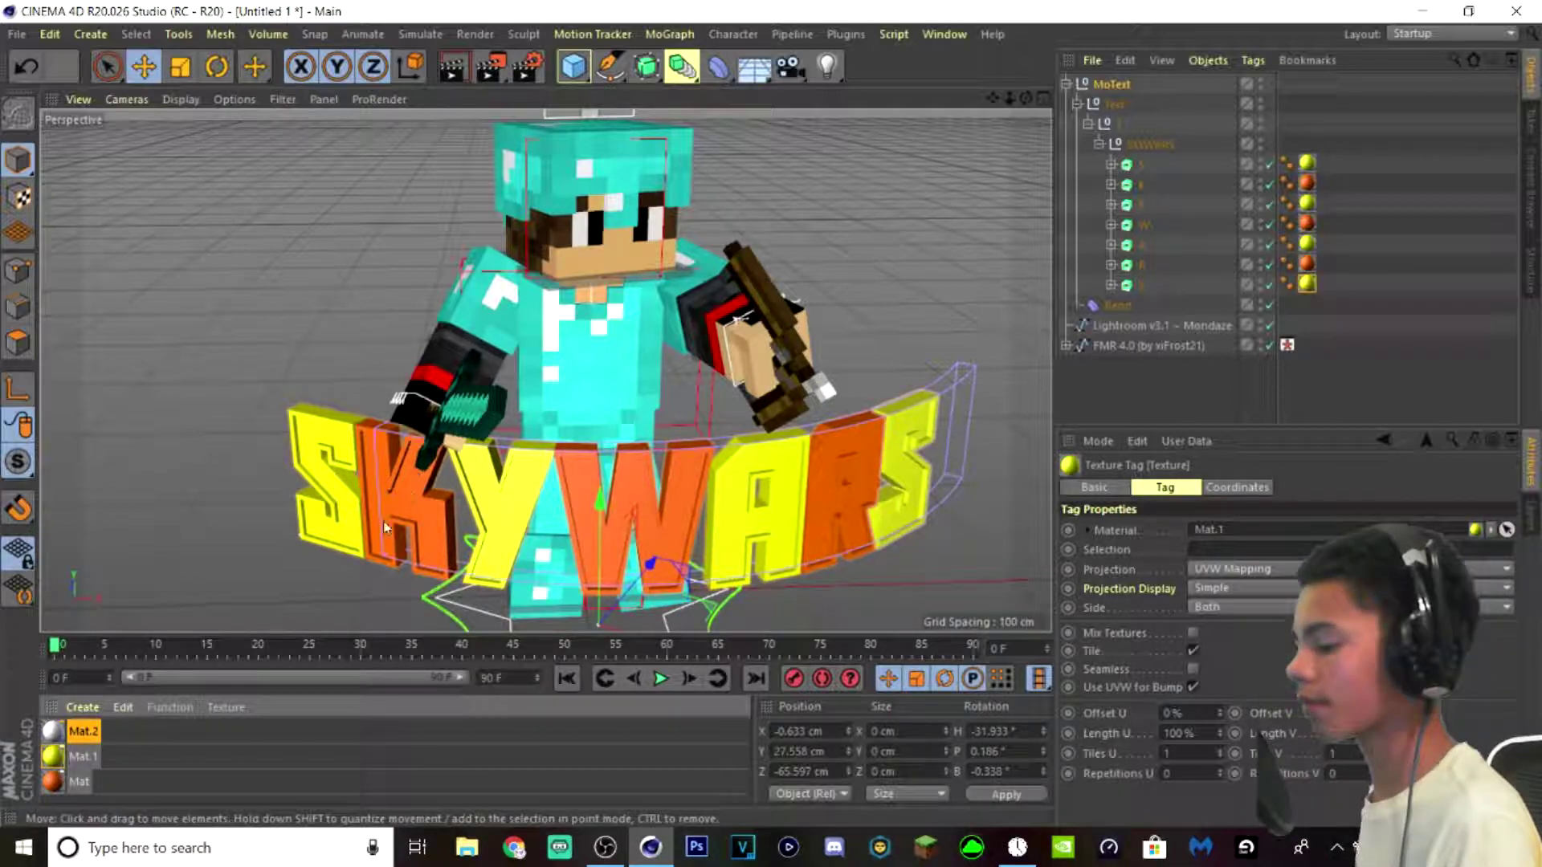
- Apply the white material Mat.2 on top of the colored material on every letter of SKYWARS
drag(325, 546, 383, 547)
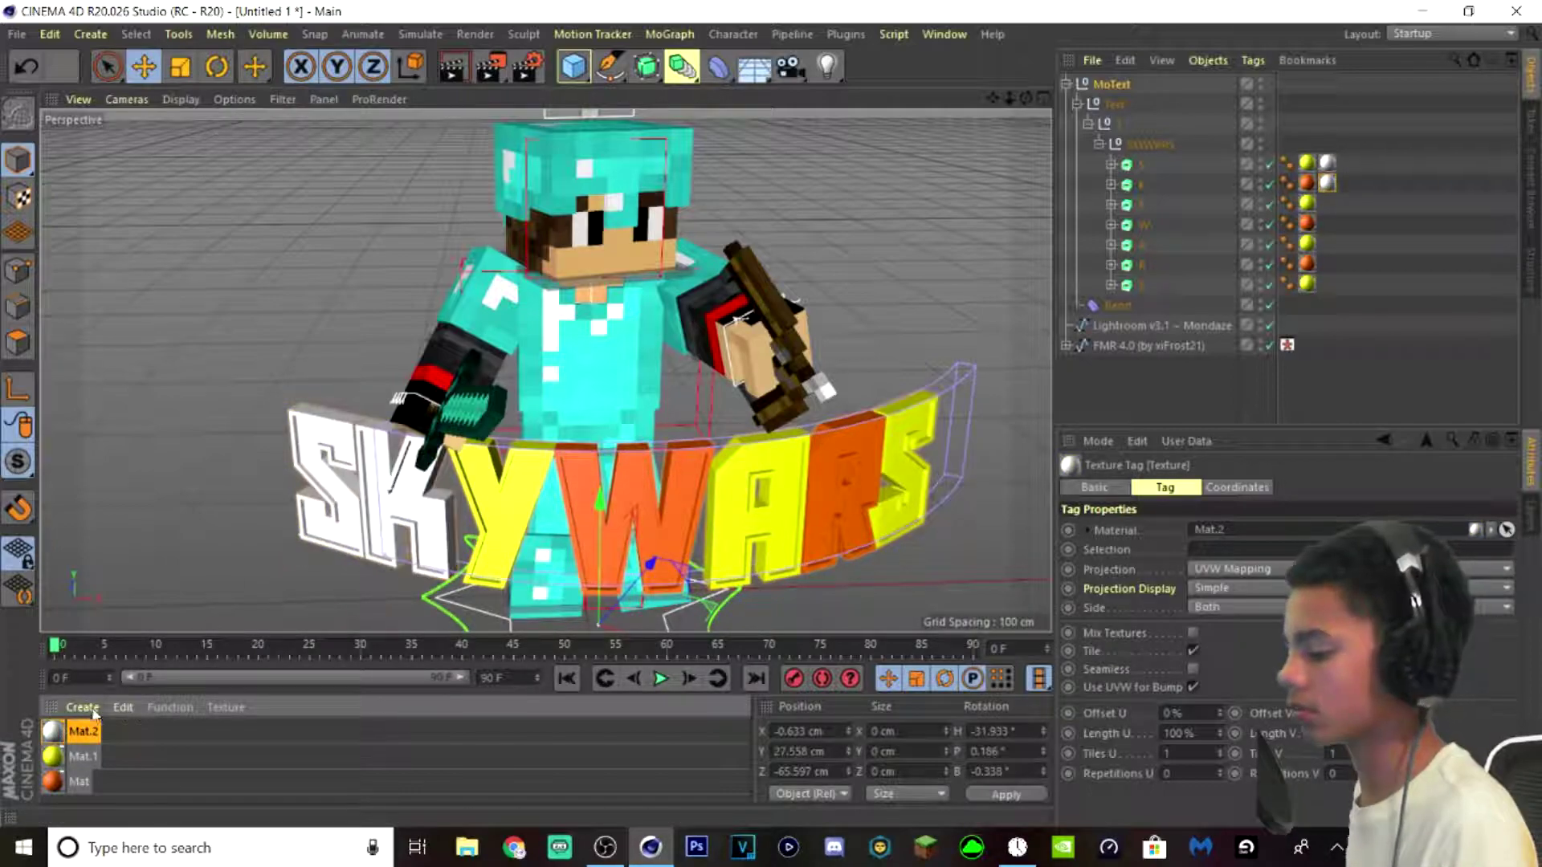
drag(498, 530, 499, 531)
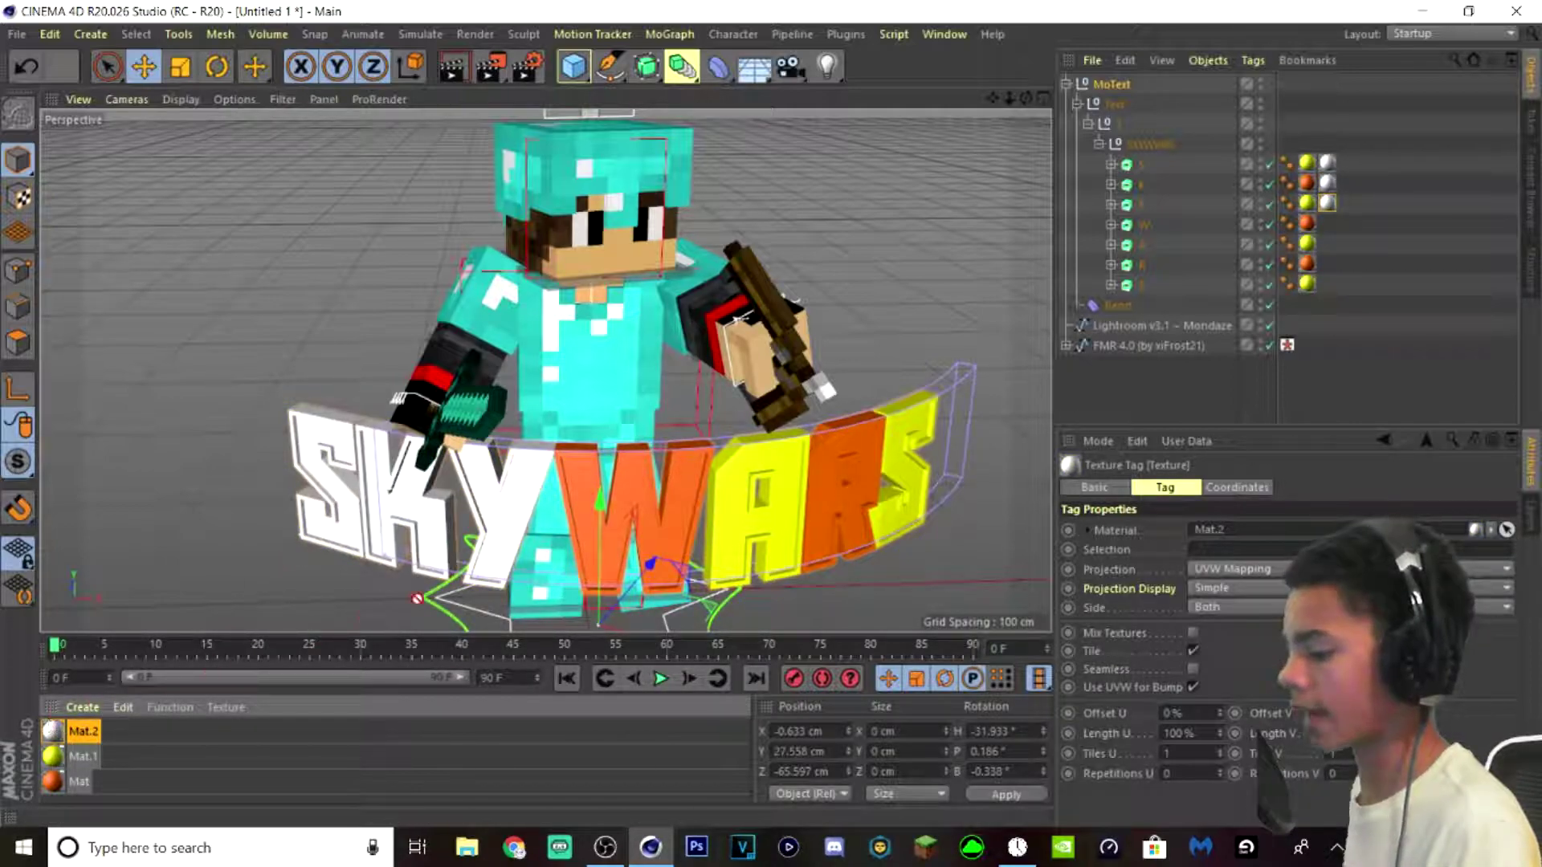
drag(594, 522, 595, 523)
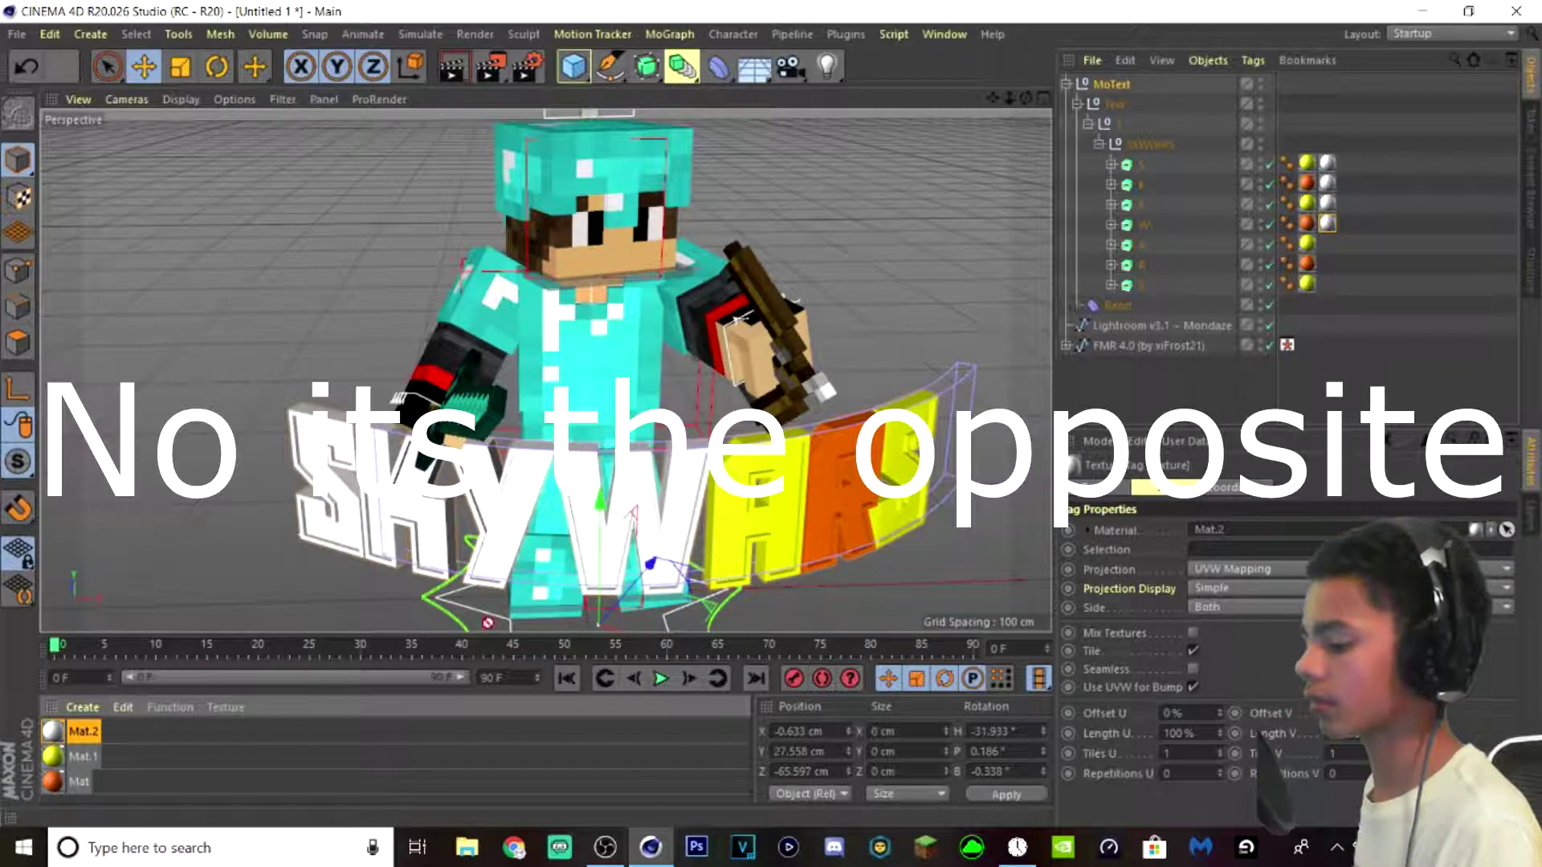
drag(735, 538, 737, 539)
drag(64, 729, 842, 502)
drag(53, 731, 1325, 280)
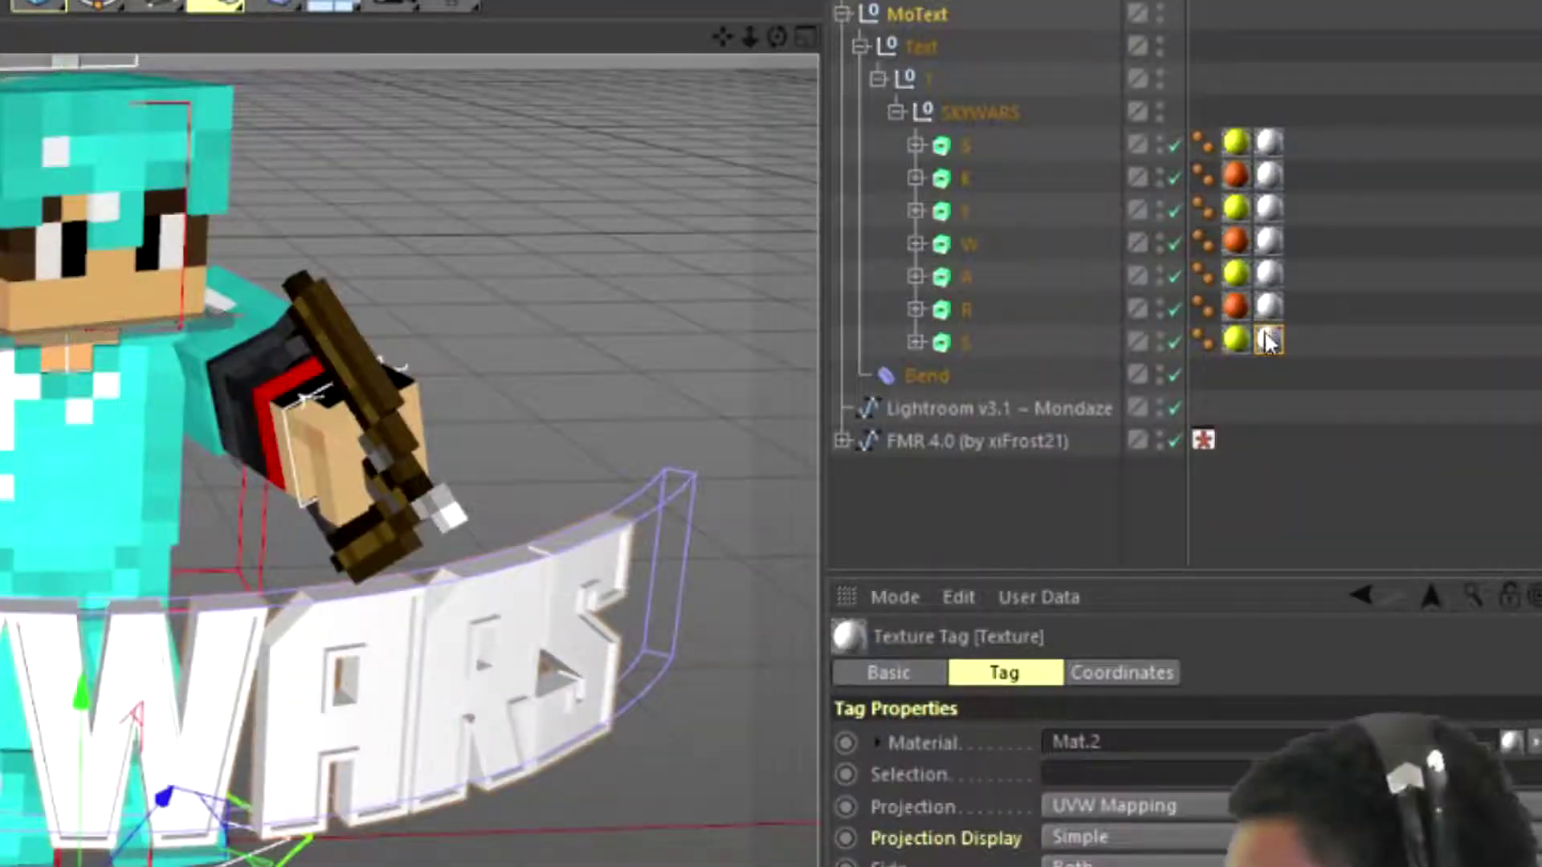
- Try to limit the white Mat.2 material to the C1 selection on the last letters of SKYWARS
click(1066, 776)
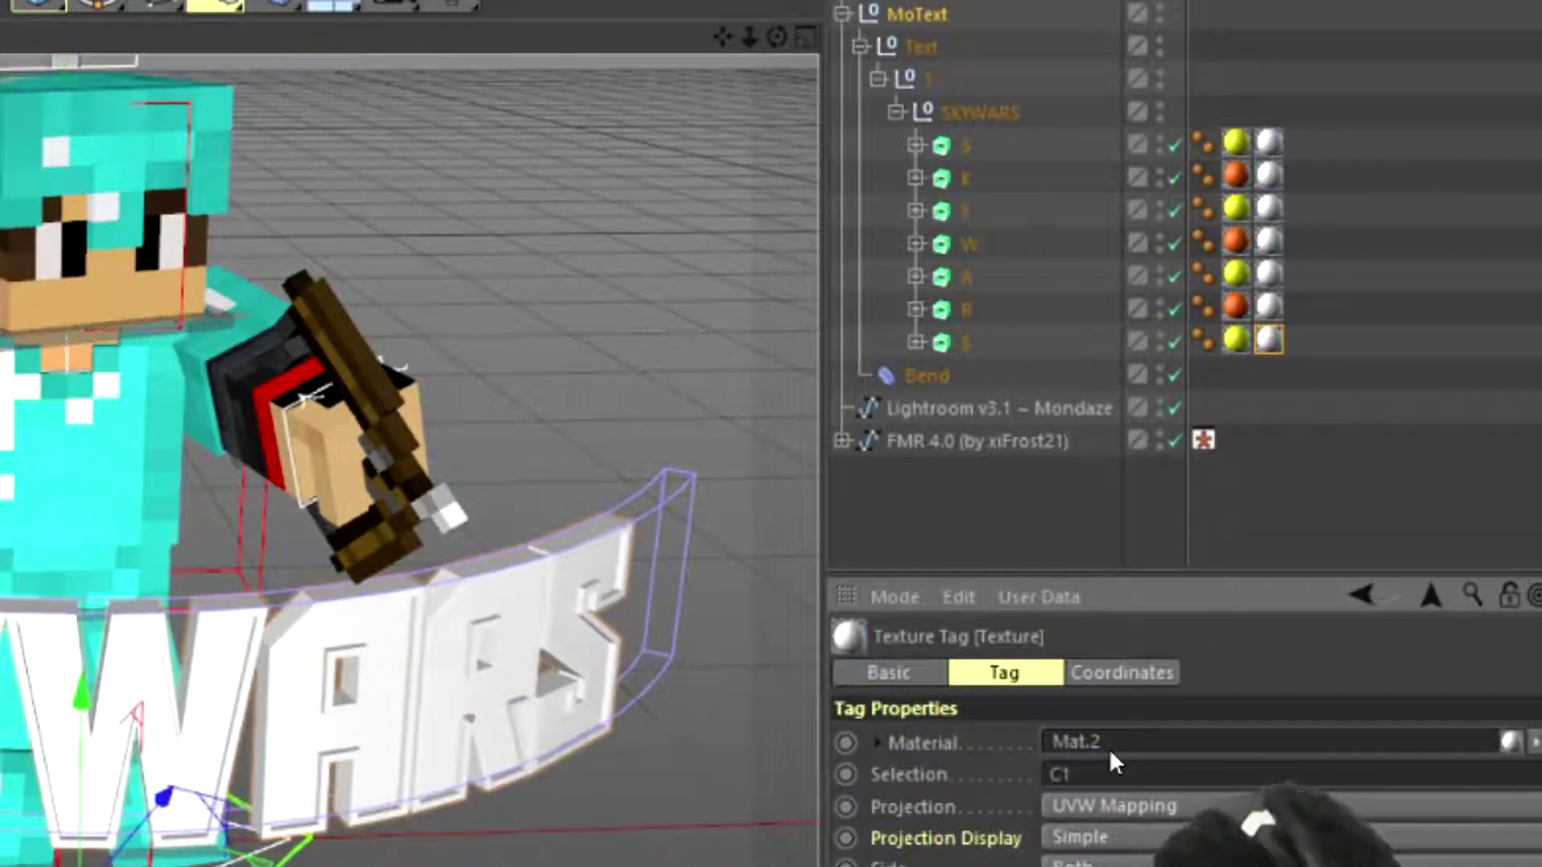
key(Return)
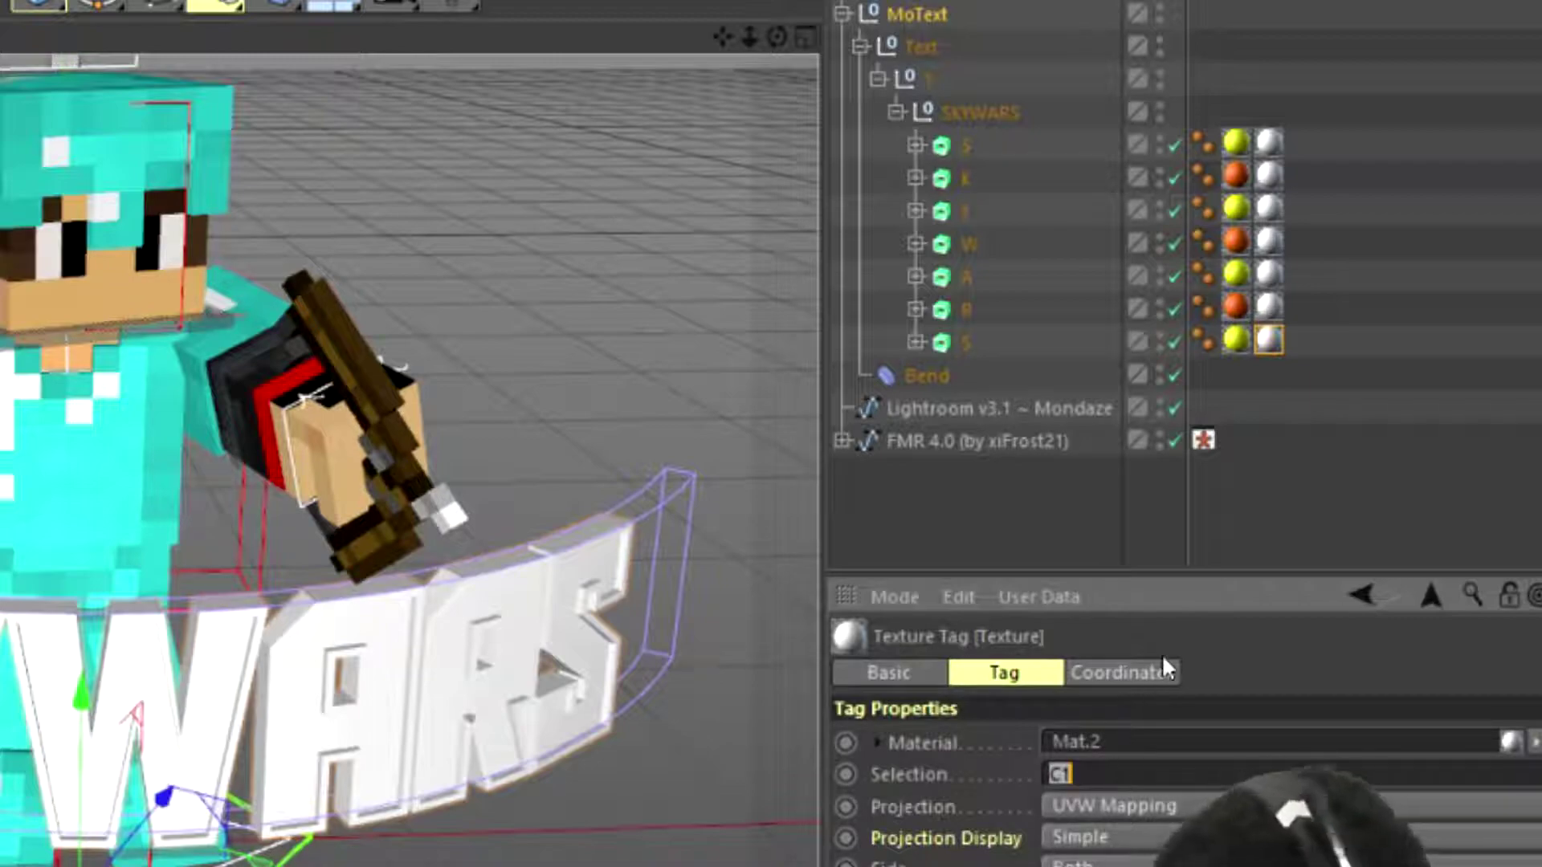
click(1268, 306)
click(1130, 764)
text(C1)
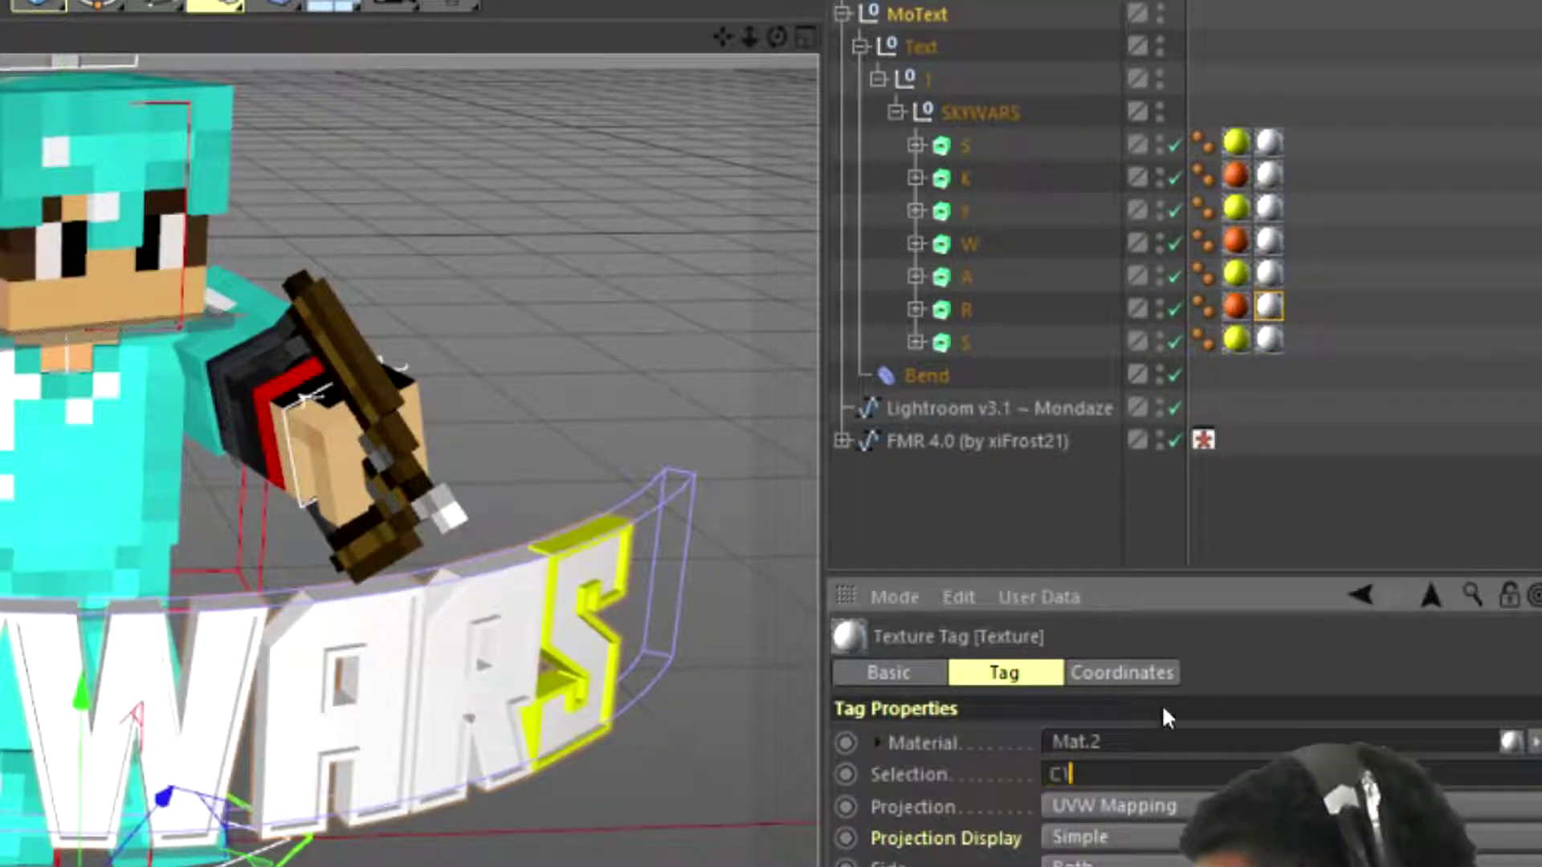
click(1269, 277)
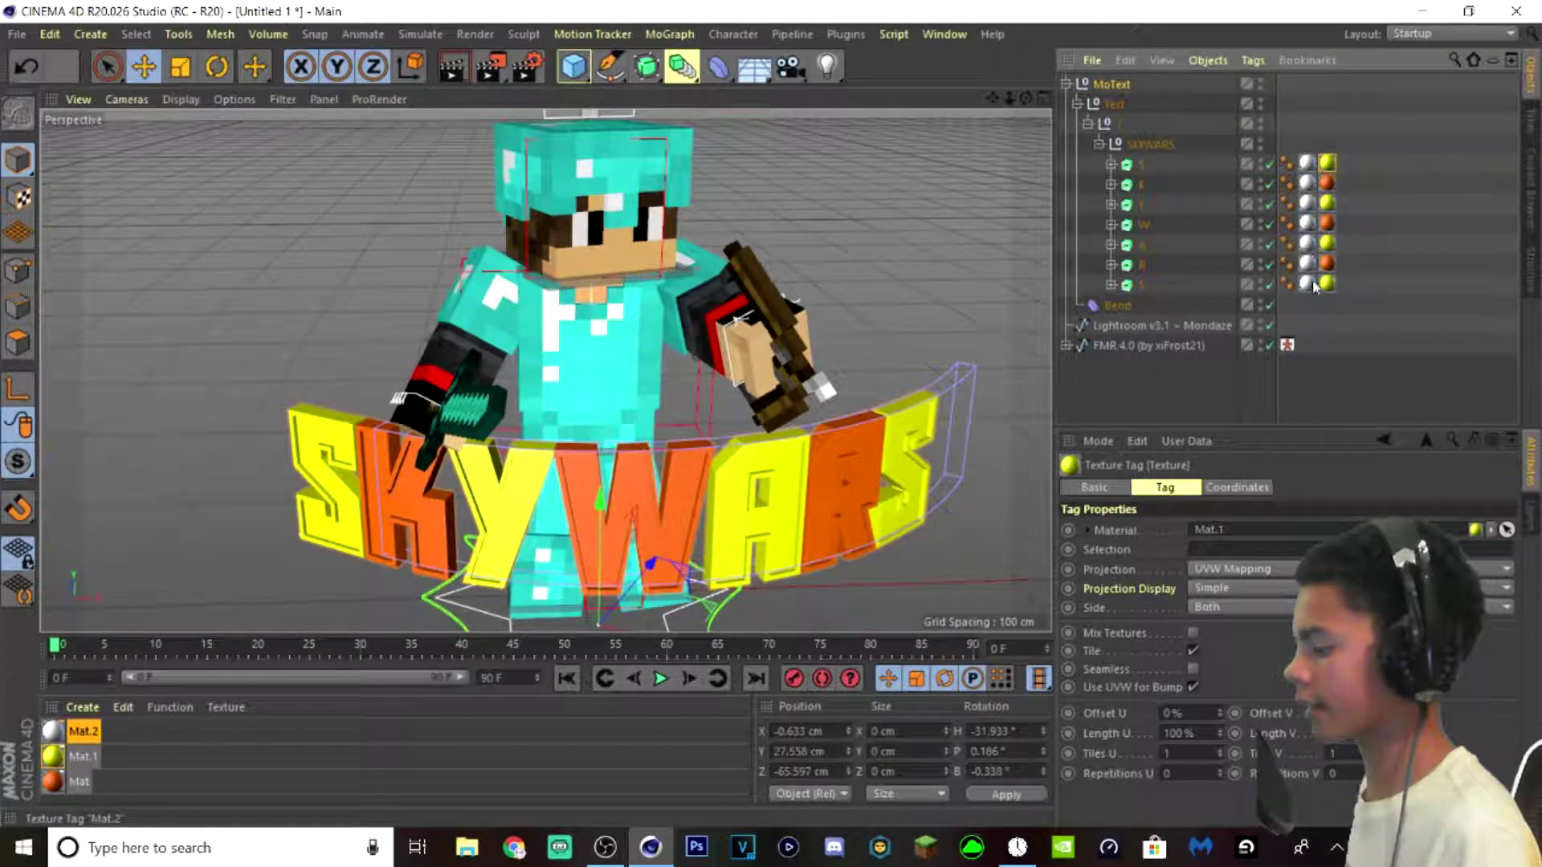
- Limit the yellow and orange materials on the SKYWARS letters to the C1 selection, leaving the white material unrestricted
click(1245, 548)
text(C1)
click(1326, 264)
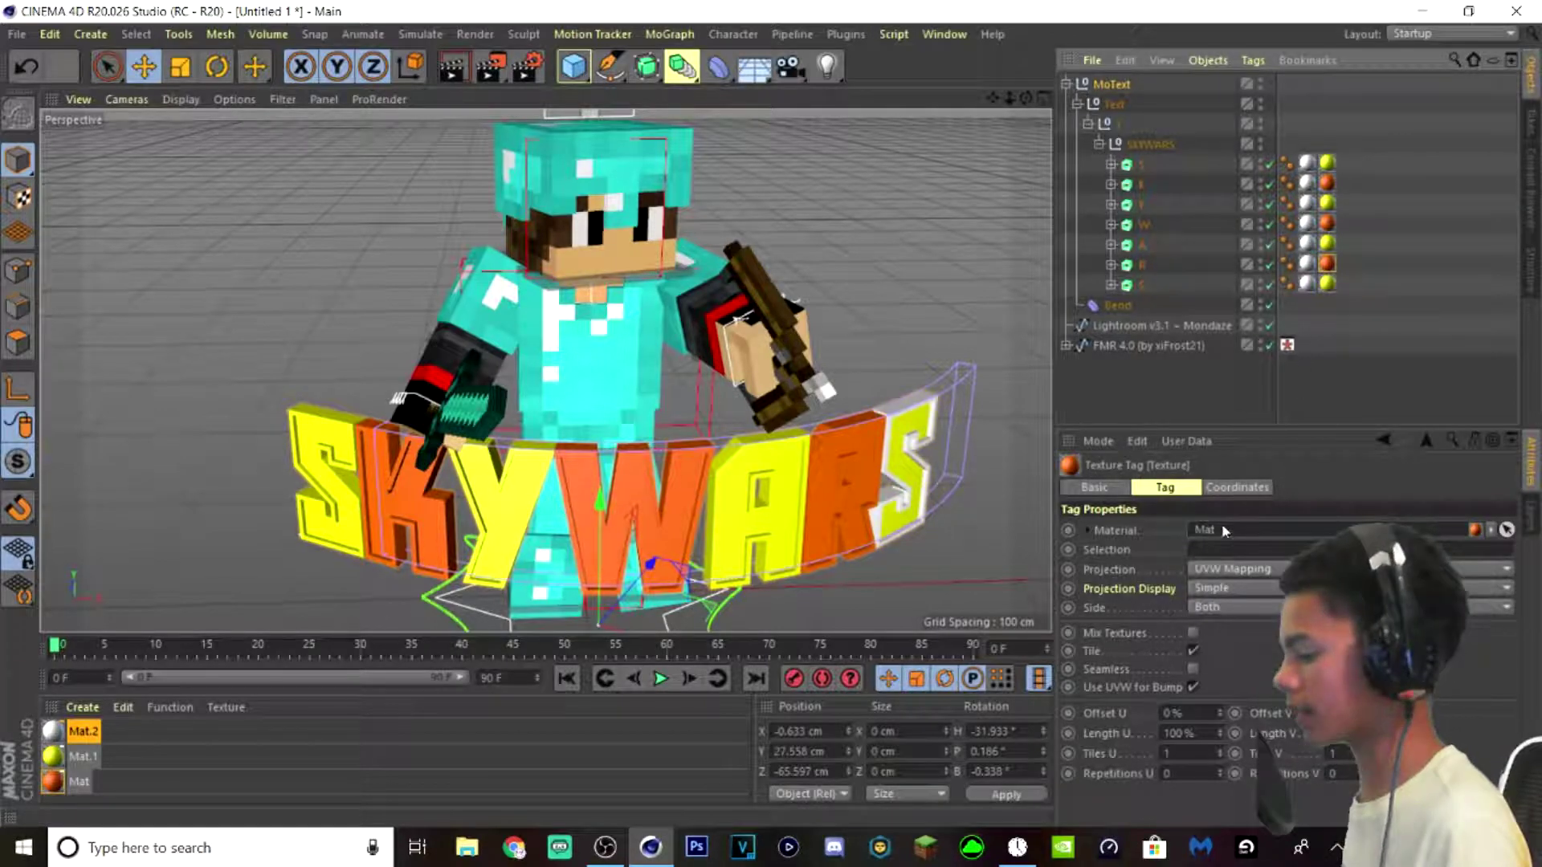
click(1237, 549)
text(C1)
click(1328, 242)
click(1243, 548)
text(C1)
click(1326, 224)
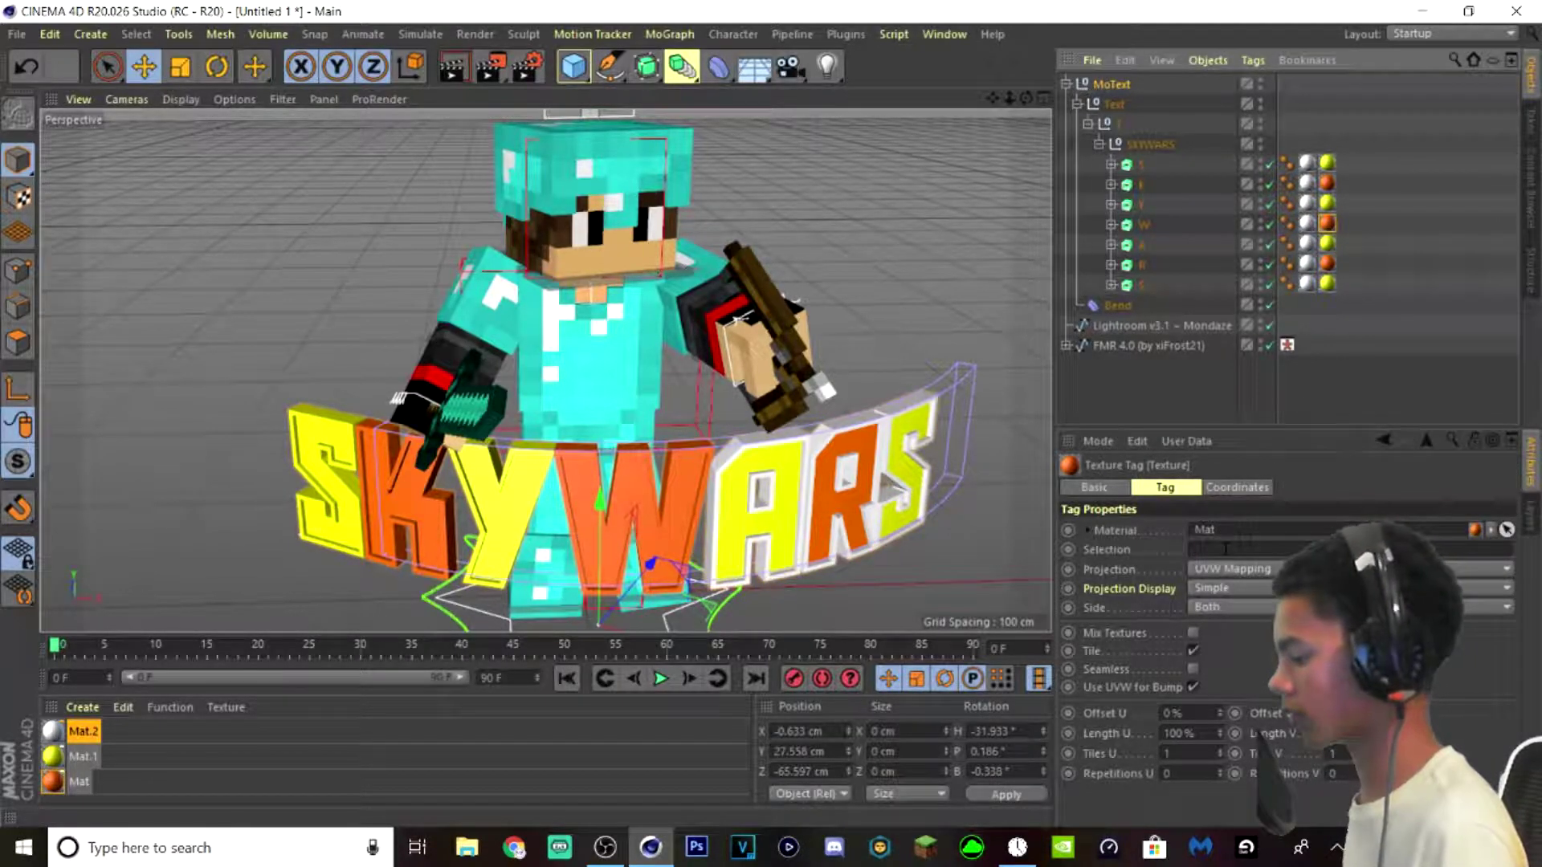
click(1243, 549)
text(C1)
click(1326, 203)
click(1243, 548)
text(C1)
click(1326, 163)
click(1243, 548)
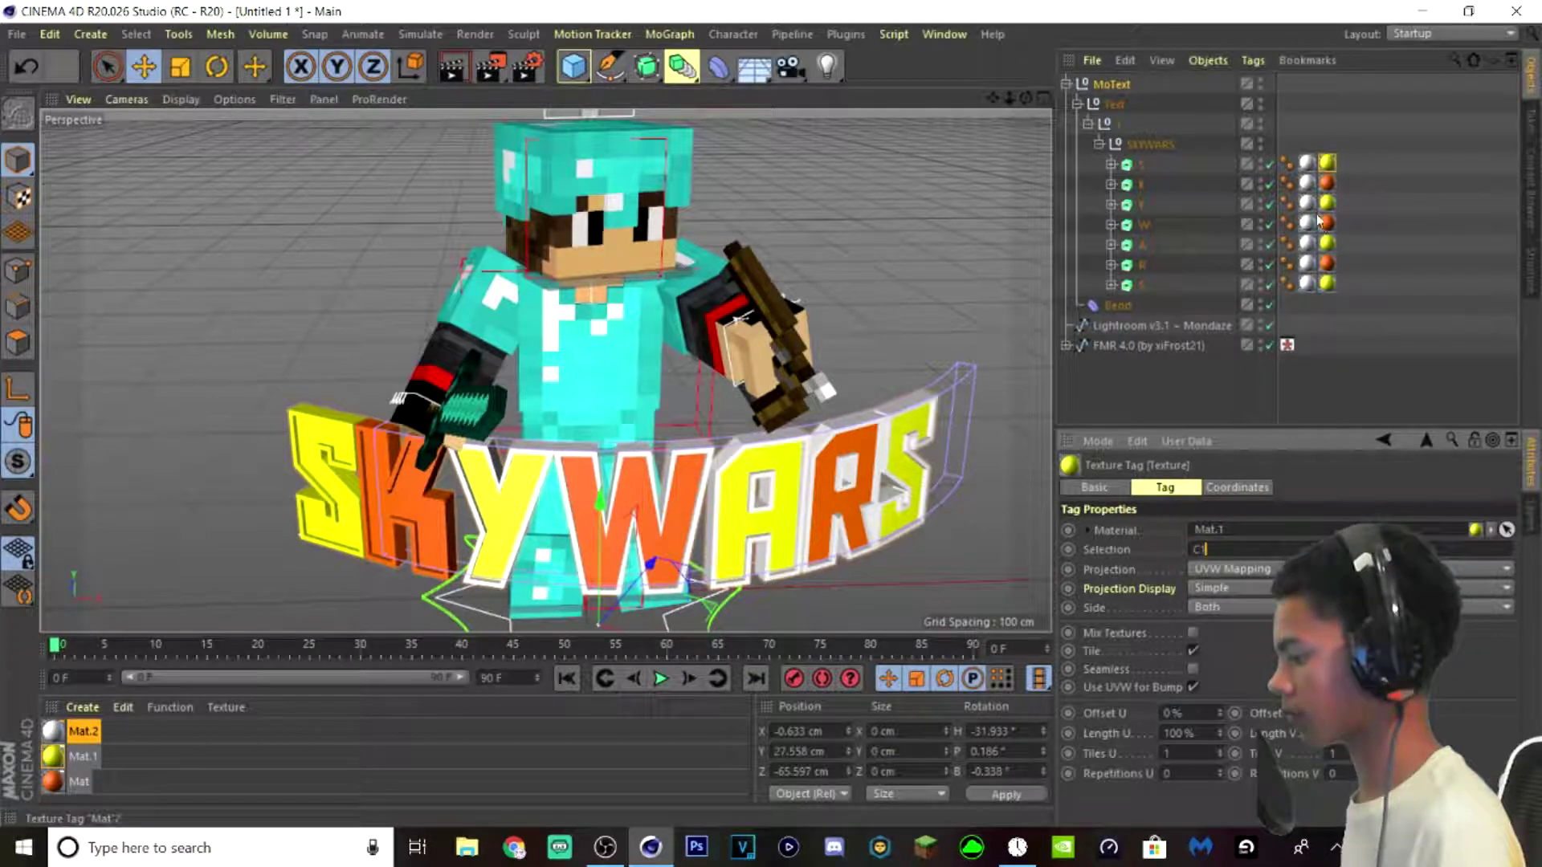
click(1298, 375)
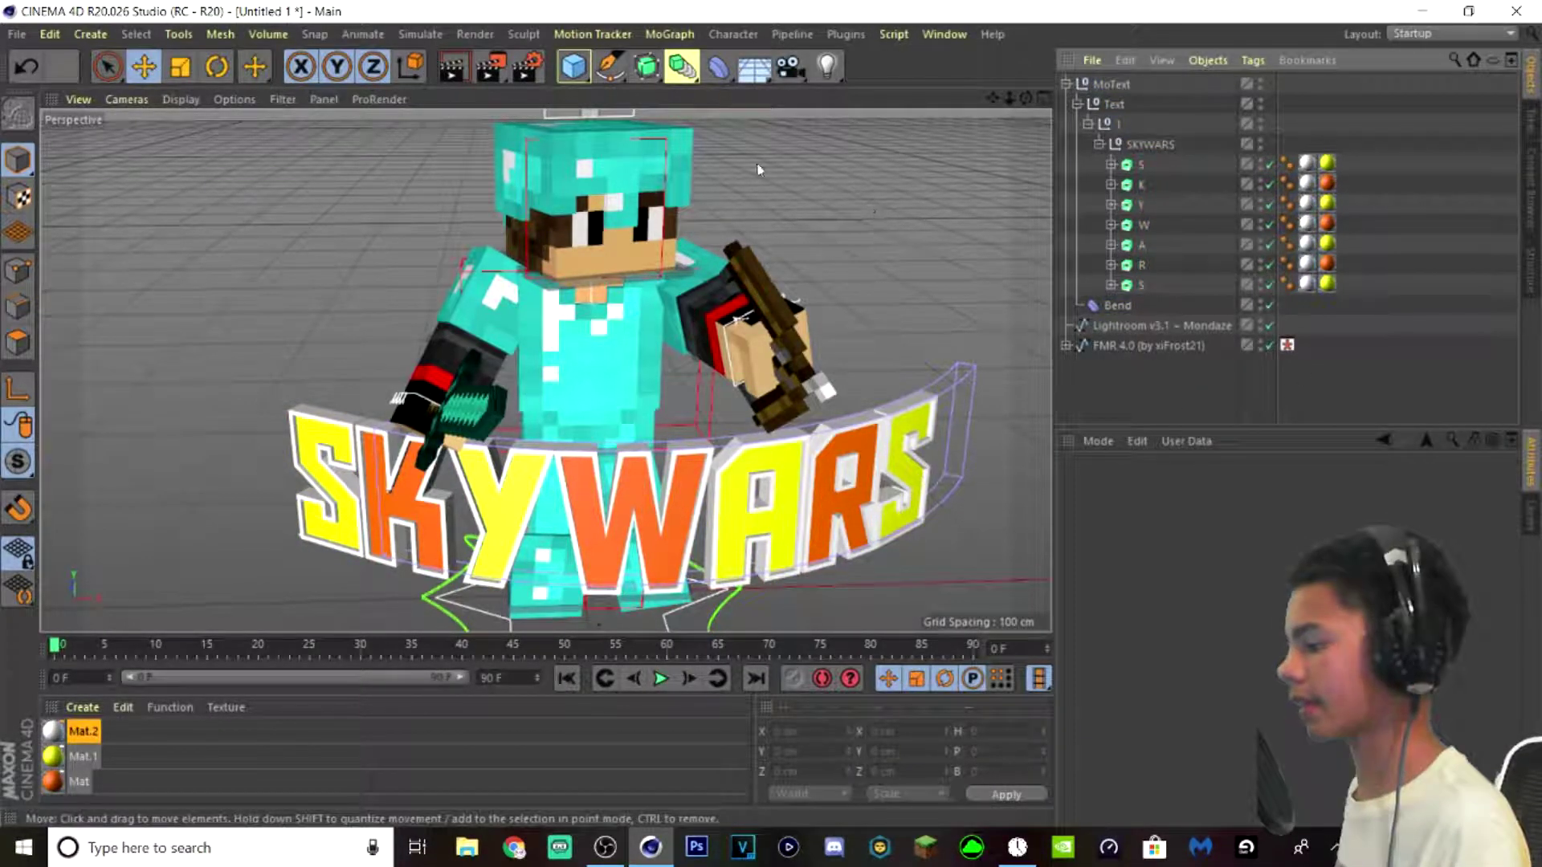
- Add a light beside and in front of the character at about X 111, Y 161, Z 231 cm and preview the render
click(452, 72)
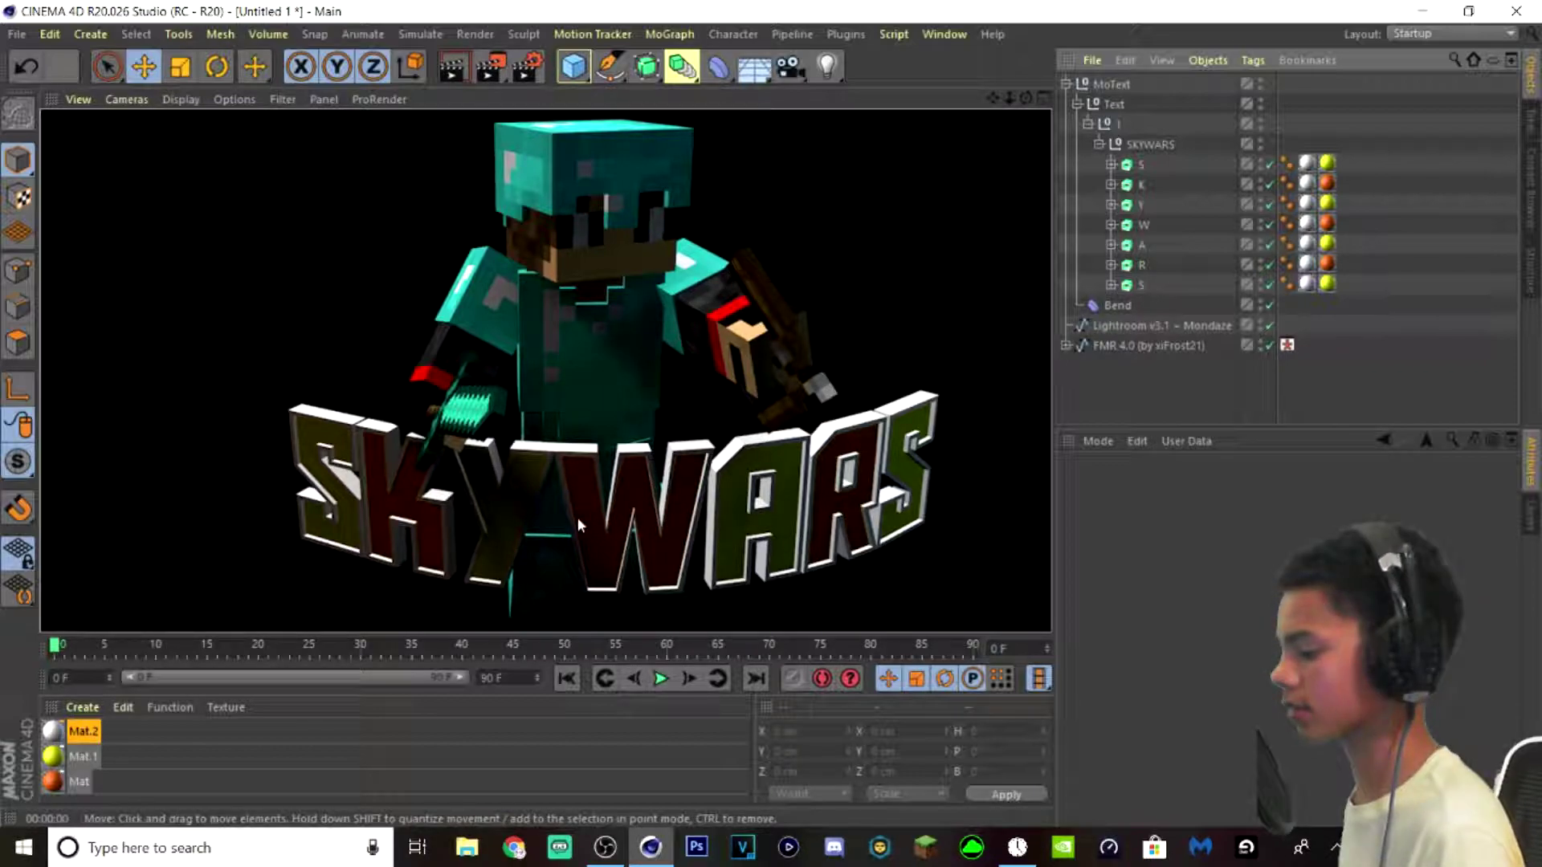
click(592, 296)
scroll(570, 280, down, 1)
scroll(619, 275, down, 1)
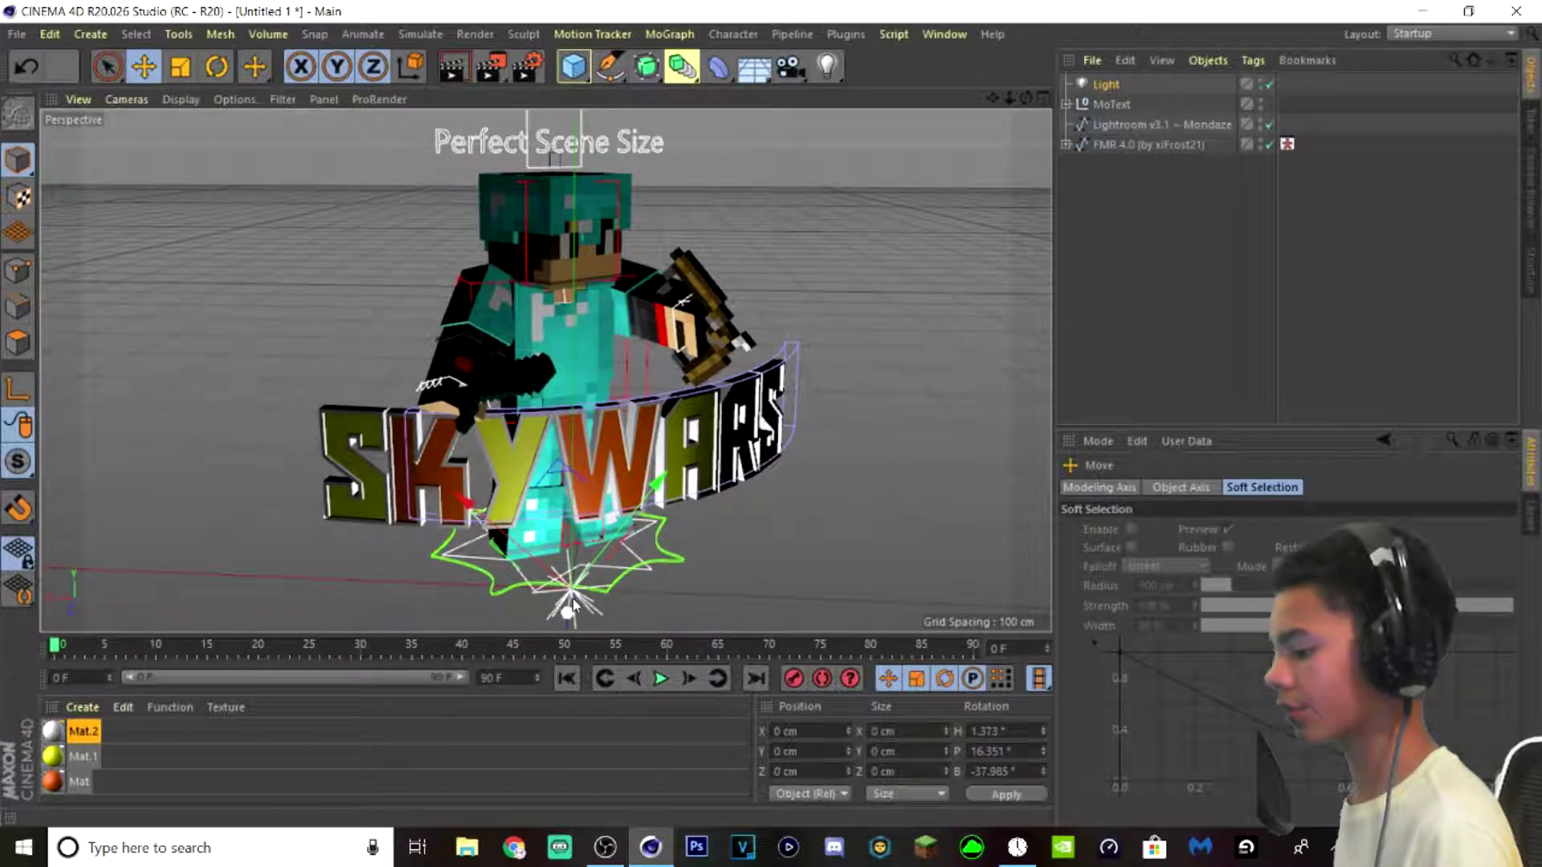
mouse_move(574, 596)
mouse_down()
mouse_move(653, 311)
mouse_move(574, 623)
mouse_up()
scroll(629, 557, down, 1)
drag(460, 571, 176, 405)
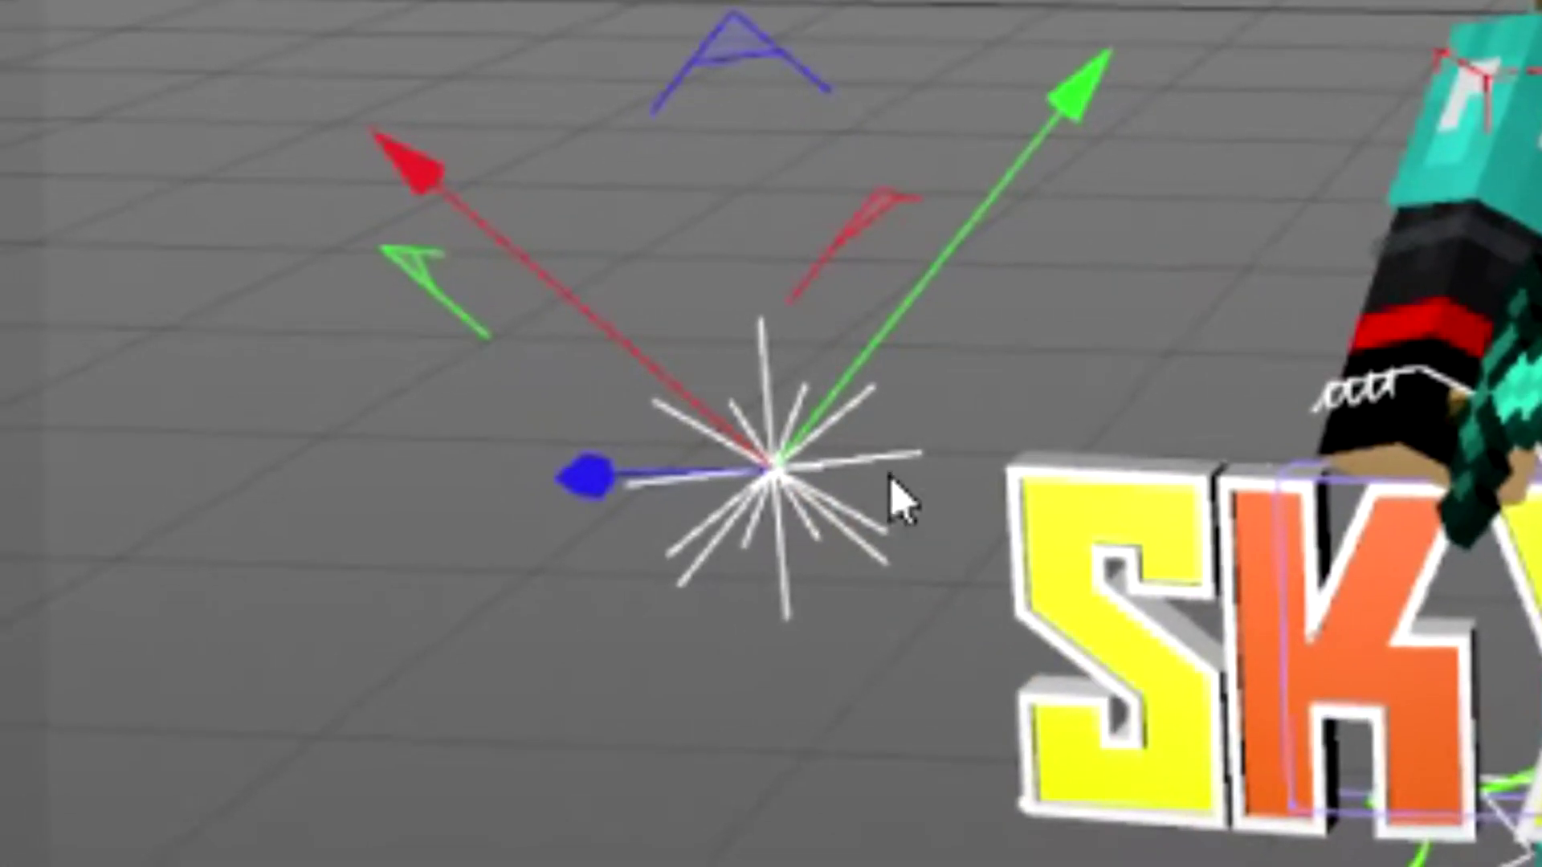
drag(595, 476, 321, 415)
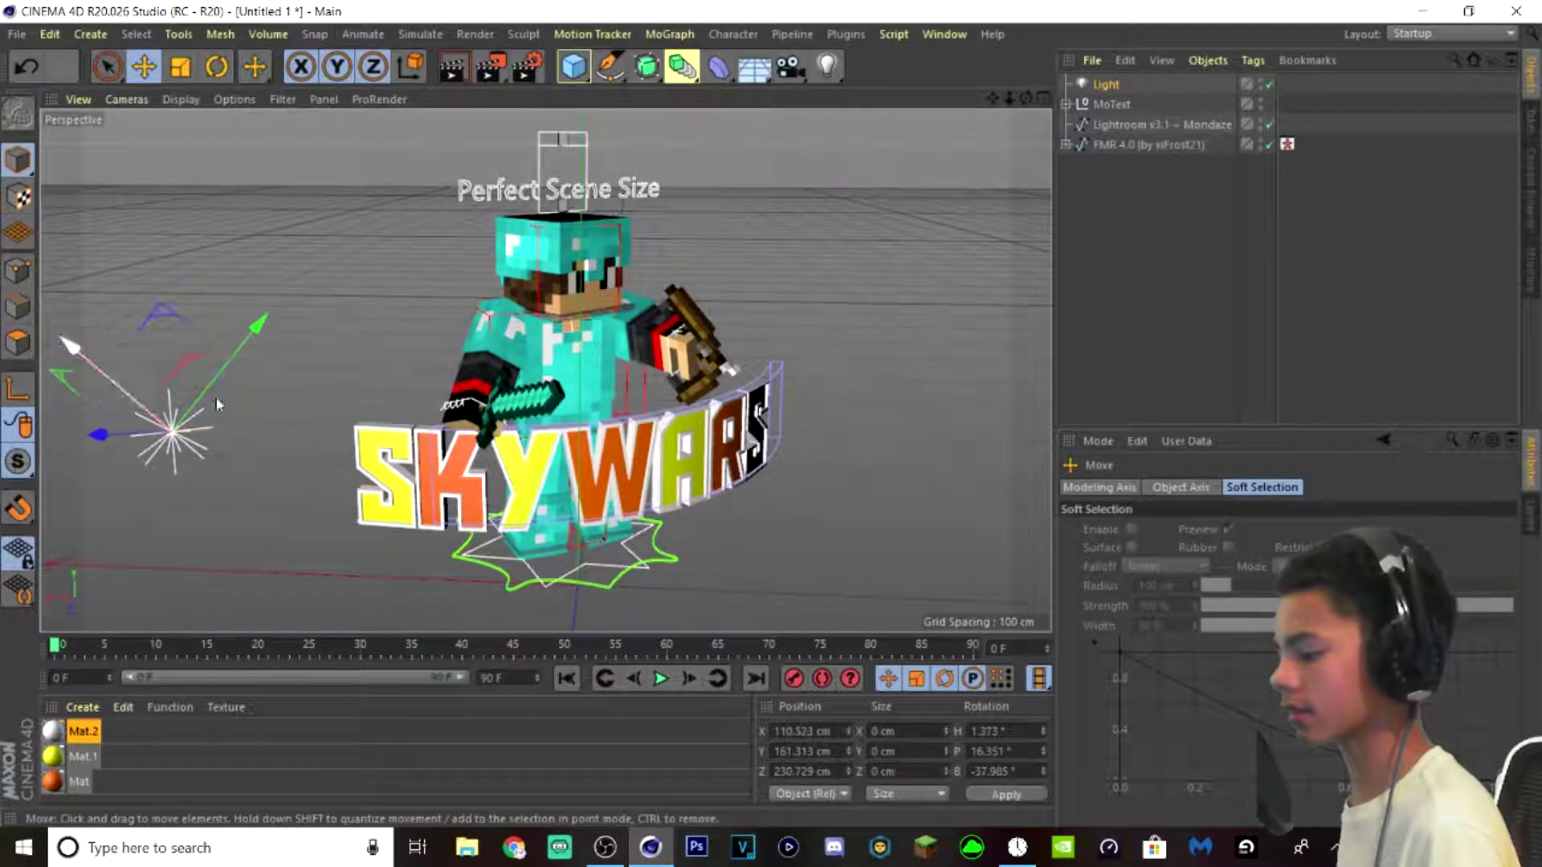
drag(1027, 99, 967, 100)
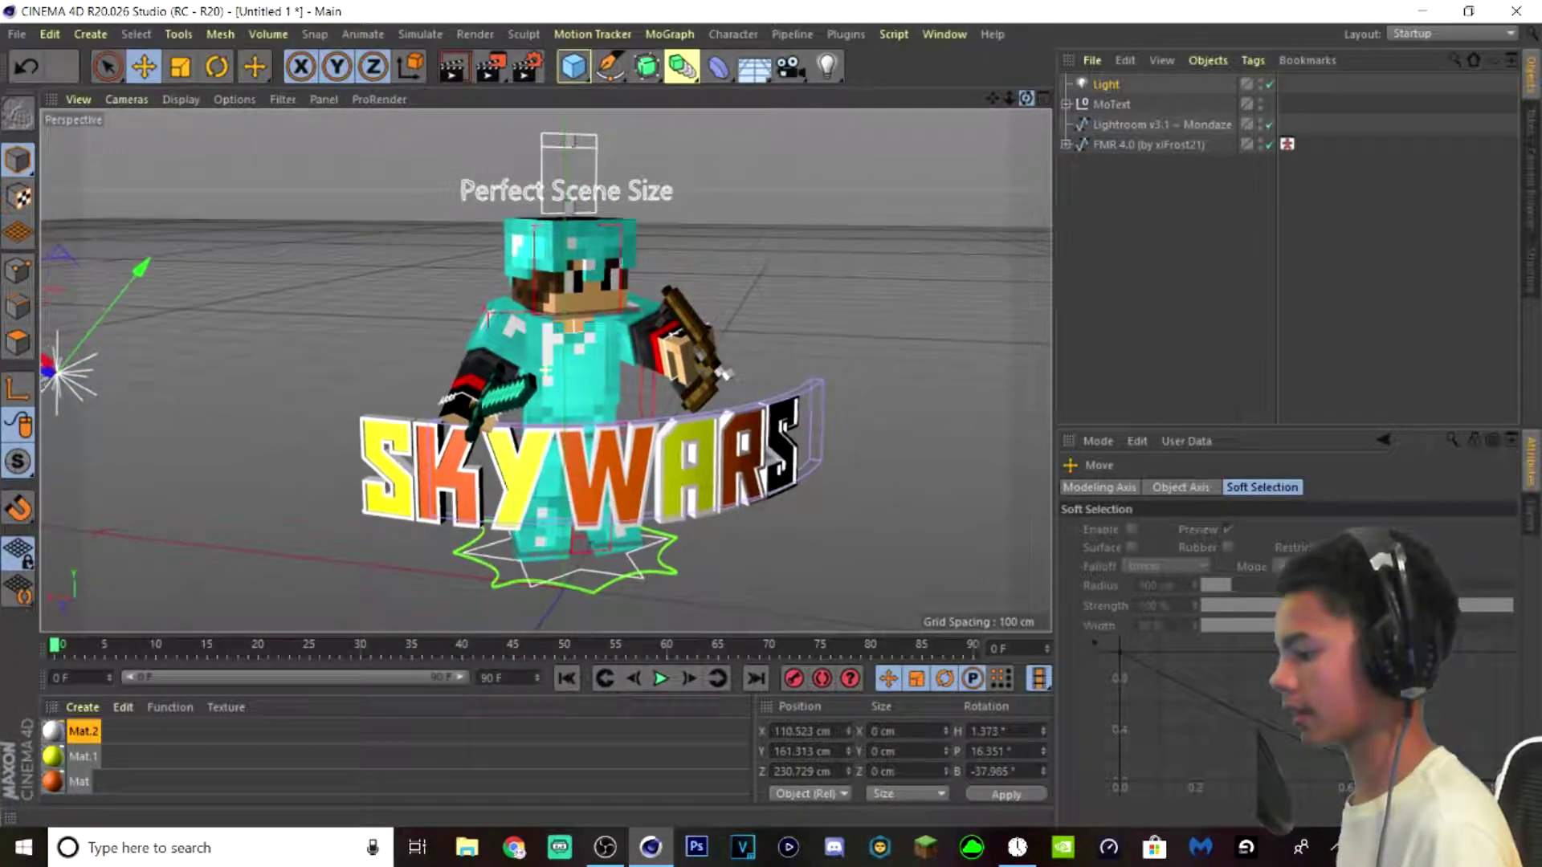
drag(41, 371, 72, 373)
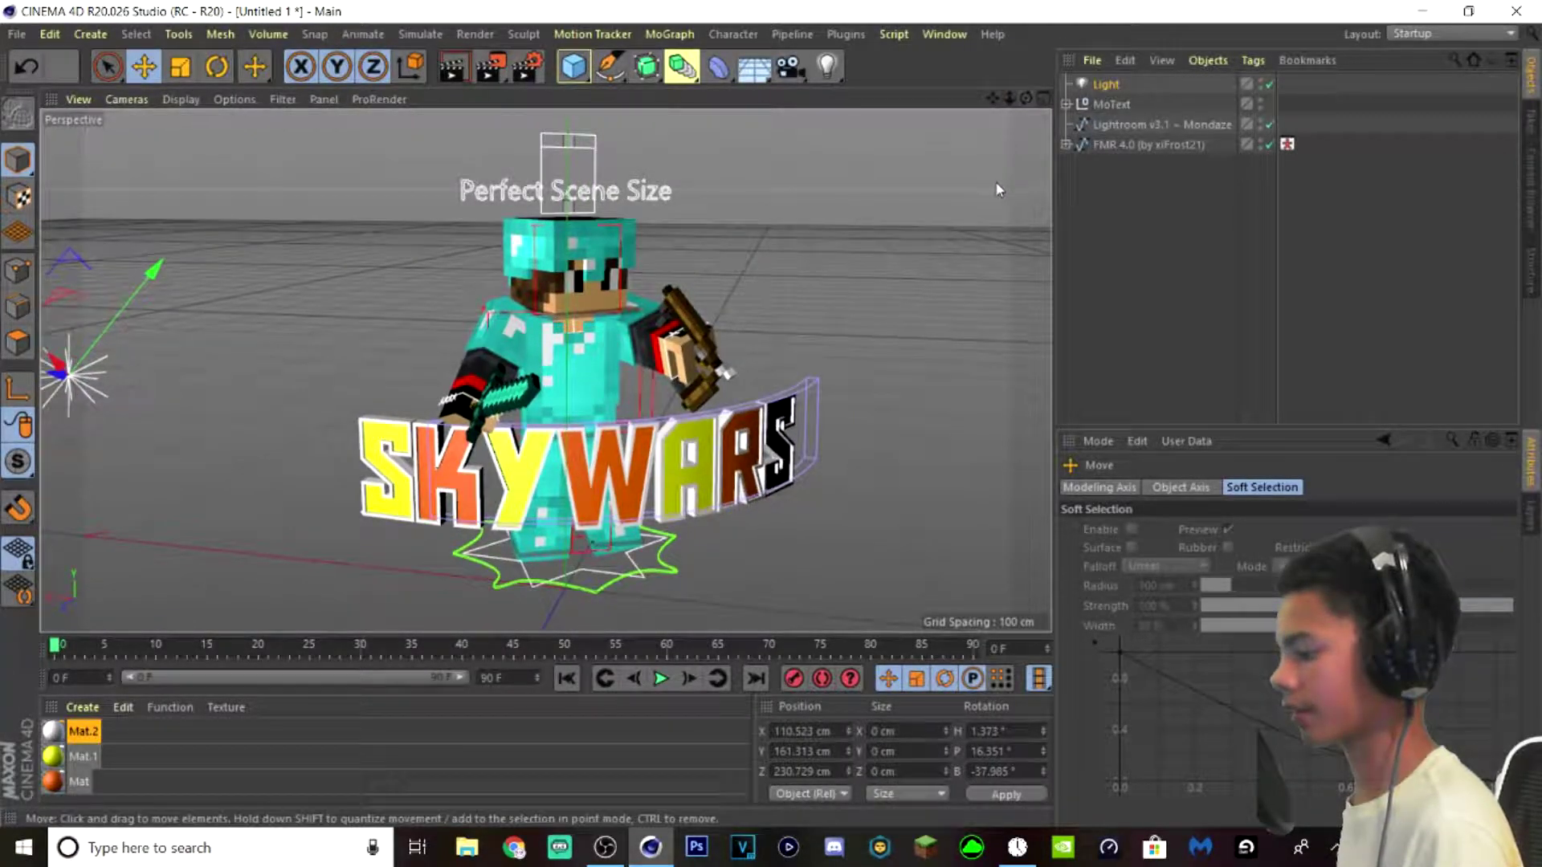
click(998, 189)
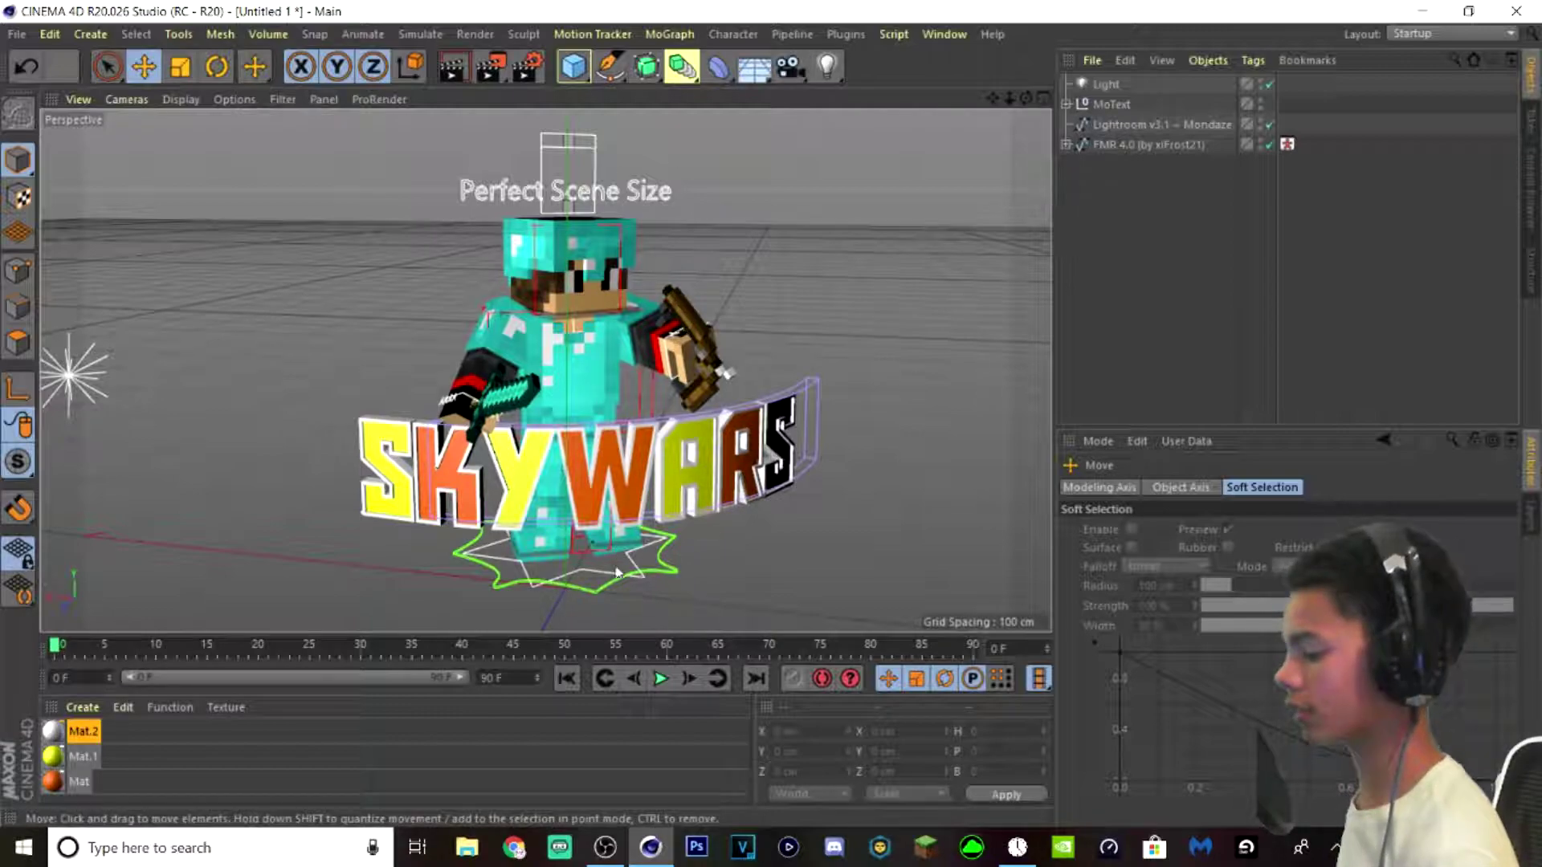
click(452, 67)
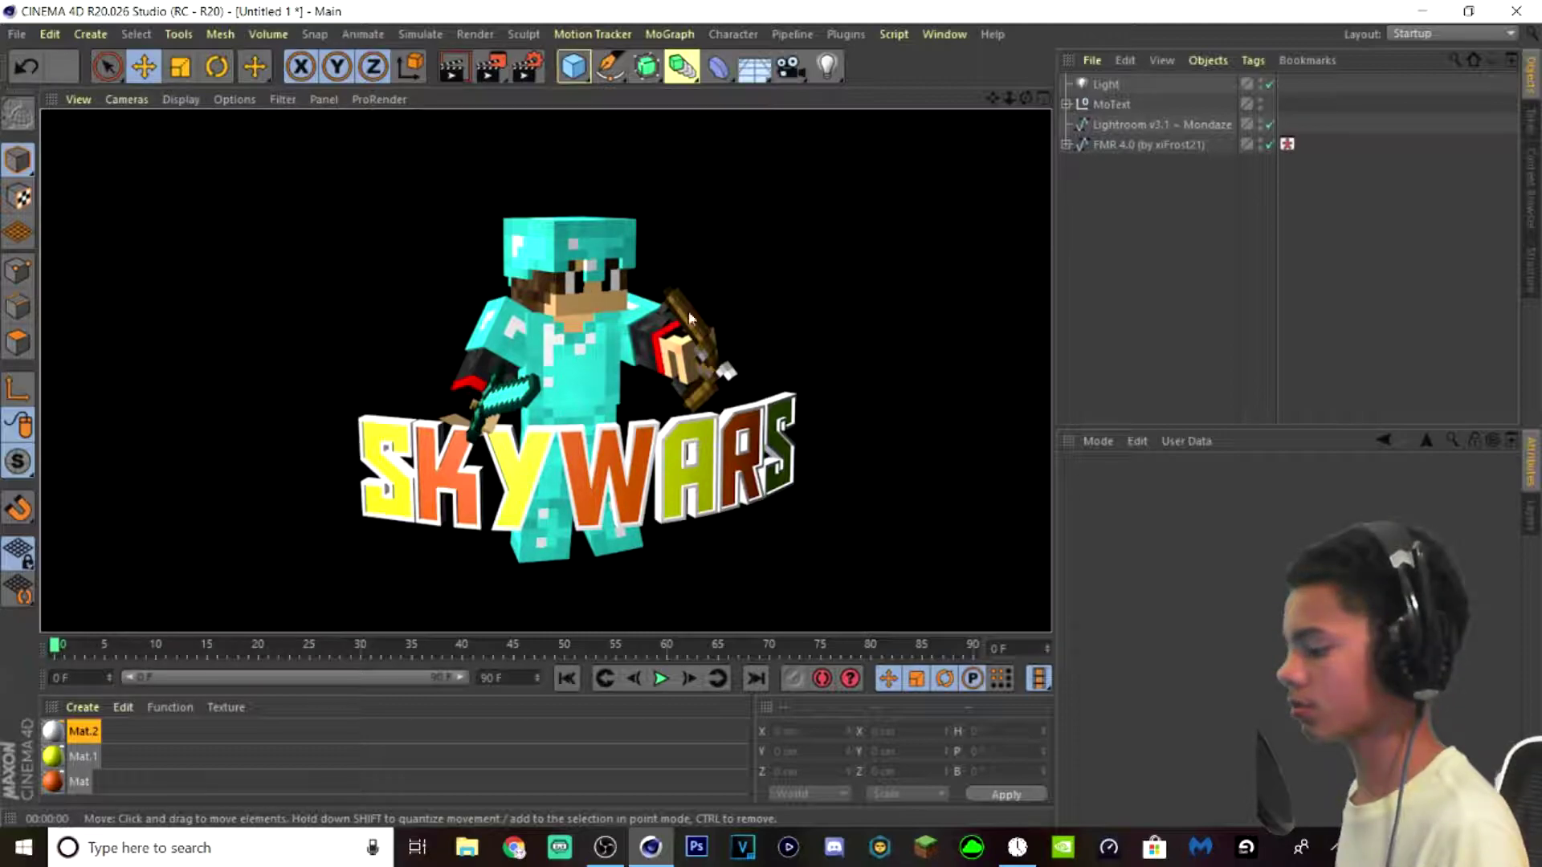
- Set the rendered image to save as PNG with the file name Skywars, and check the output size
key(ctrl+b)
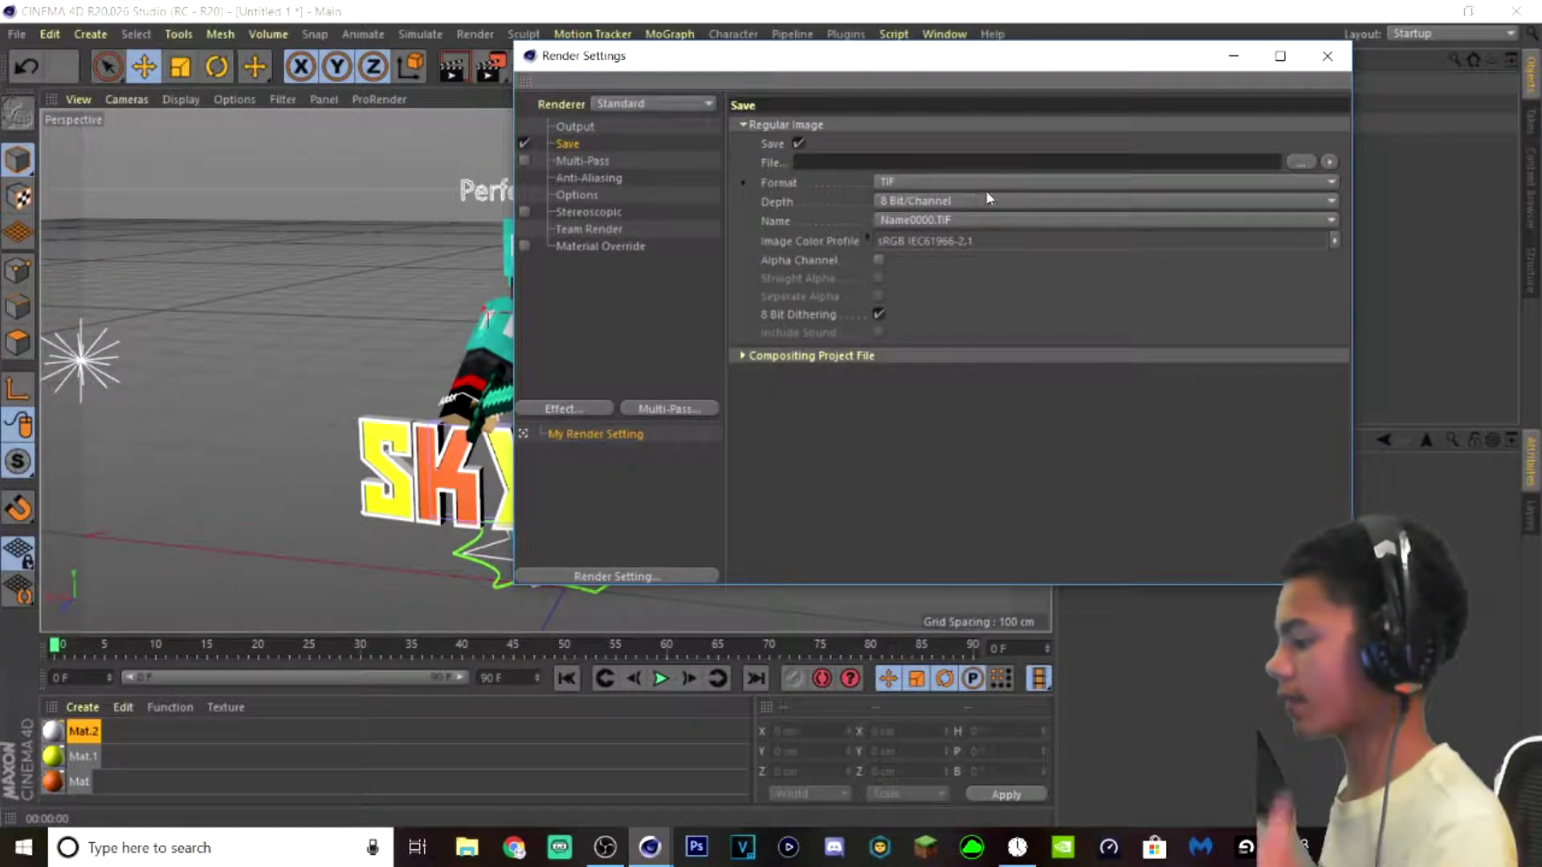
click(964, 183)
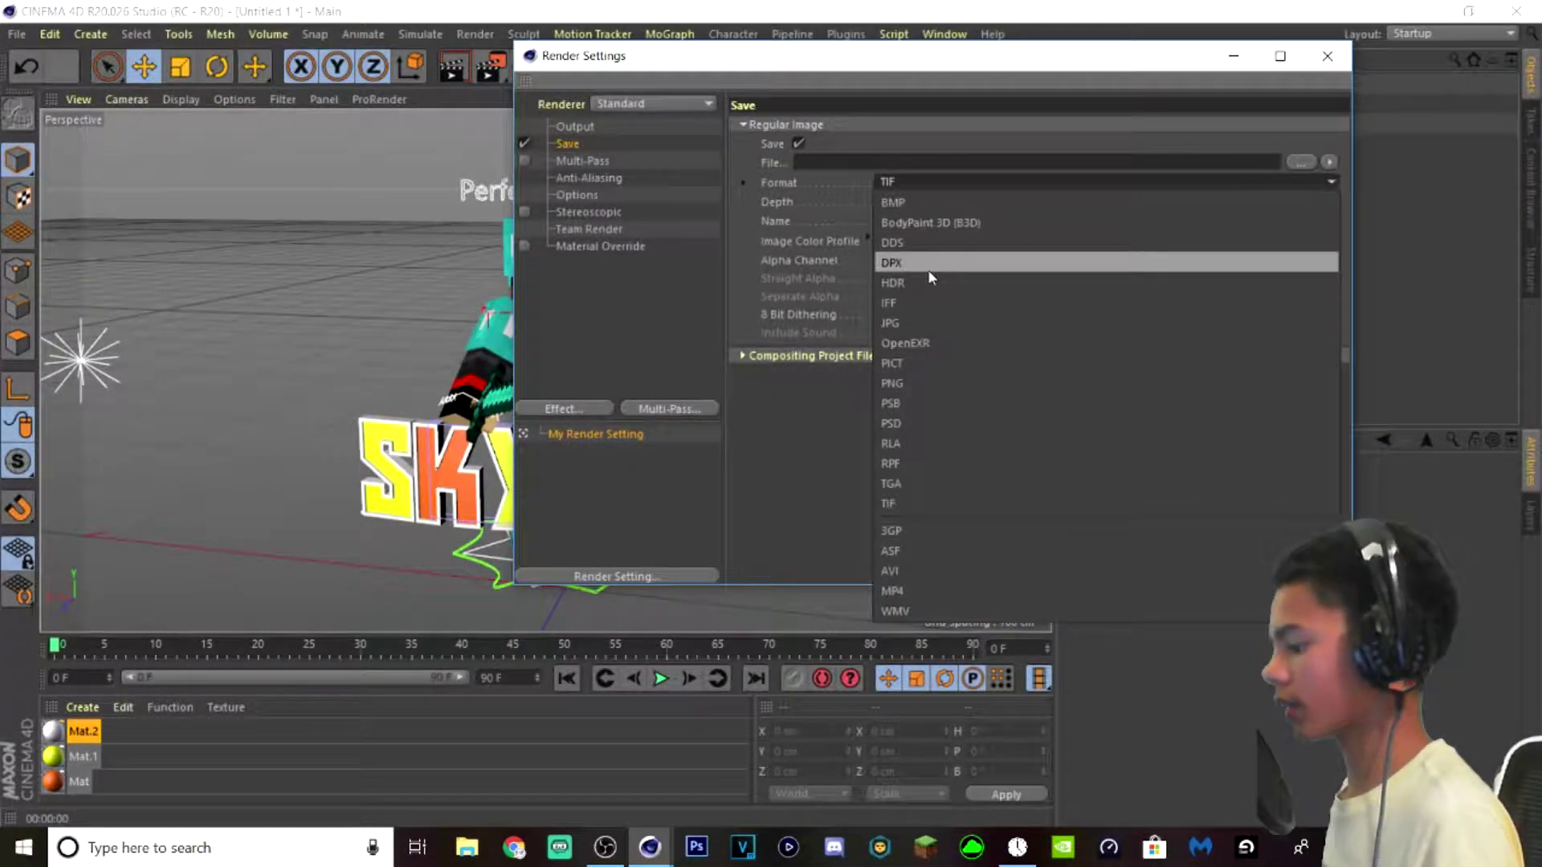
click(899, 381)
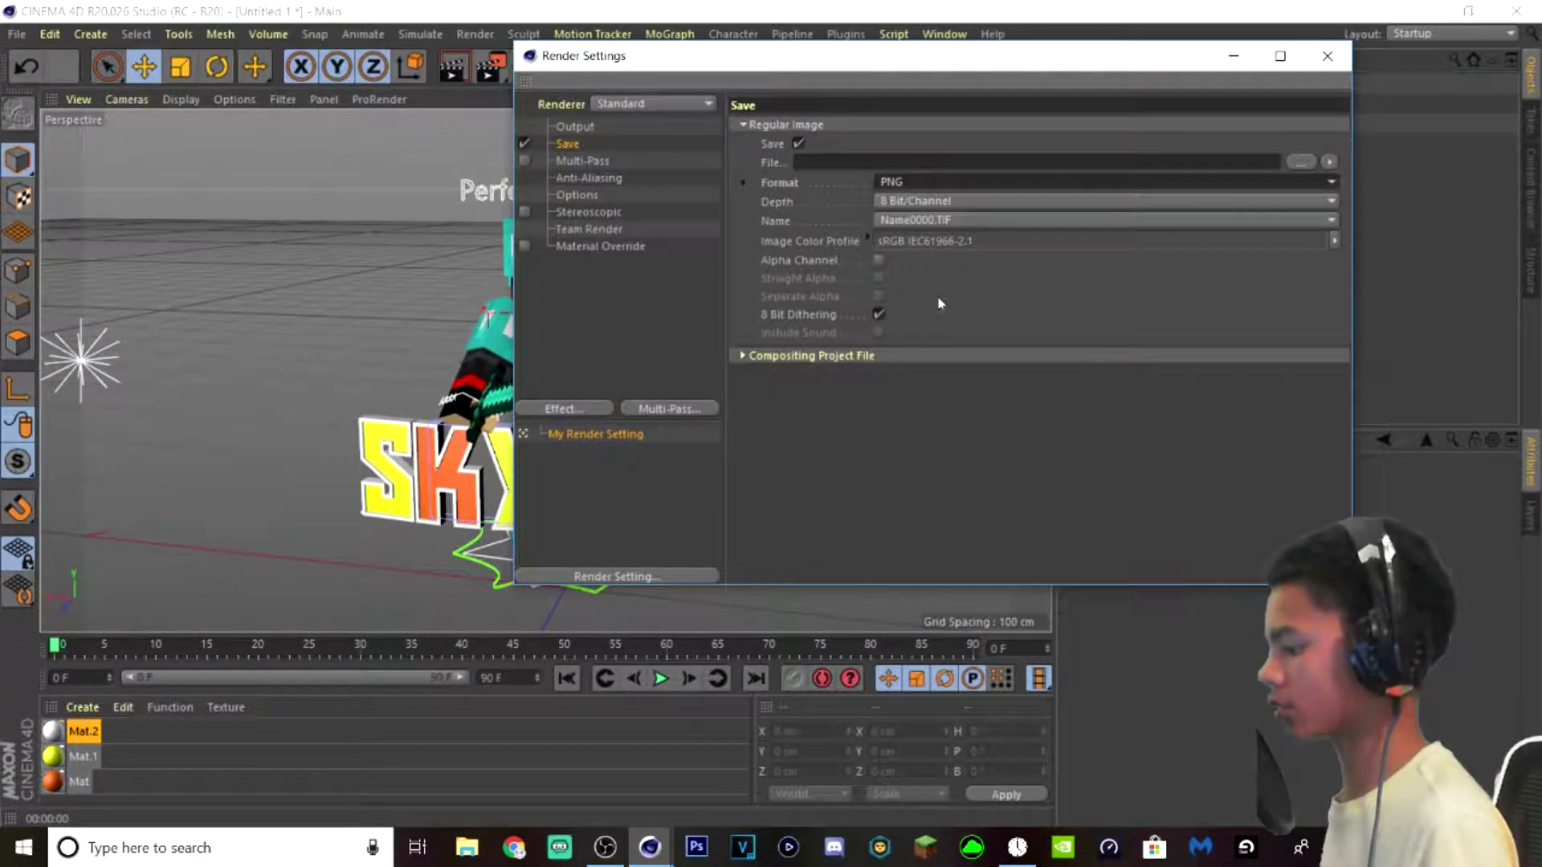
click(817, 164)
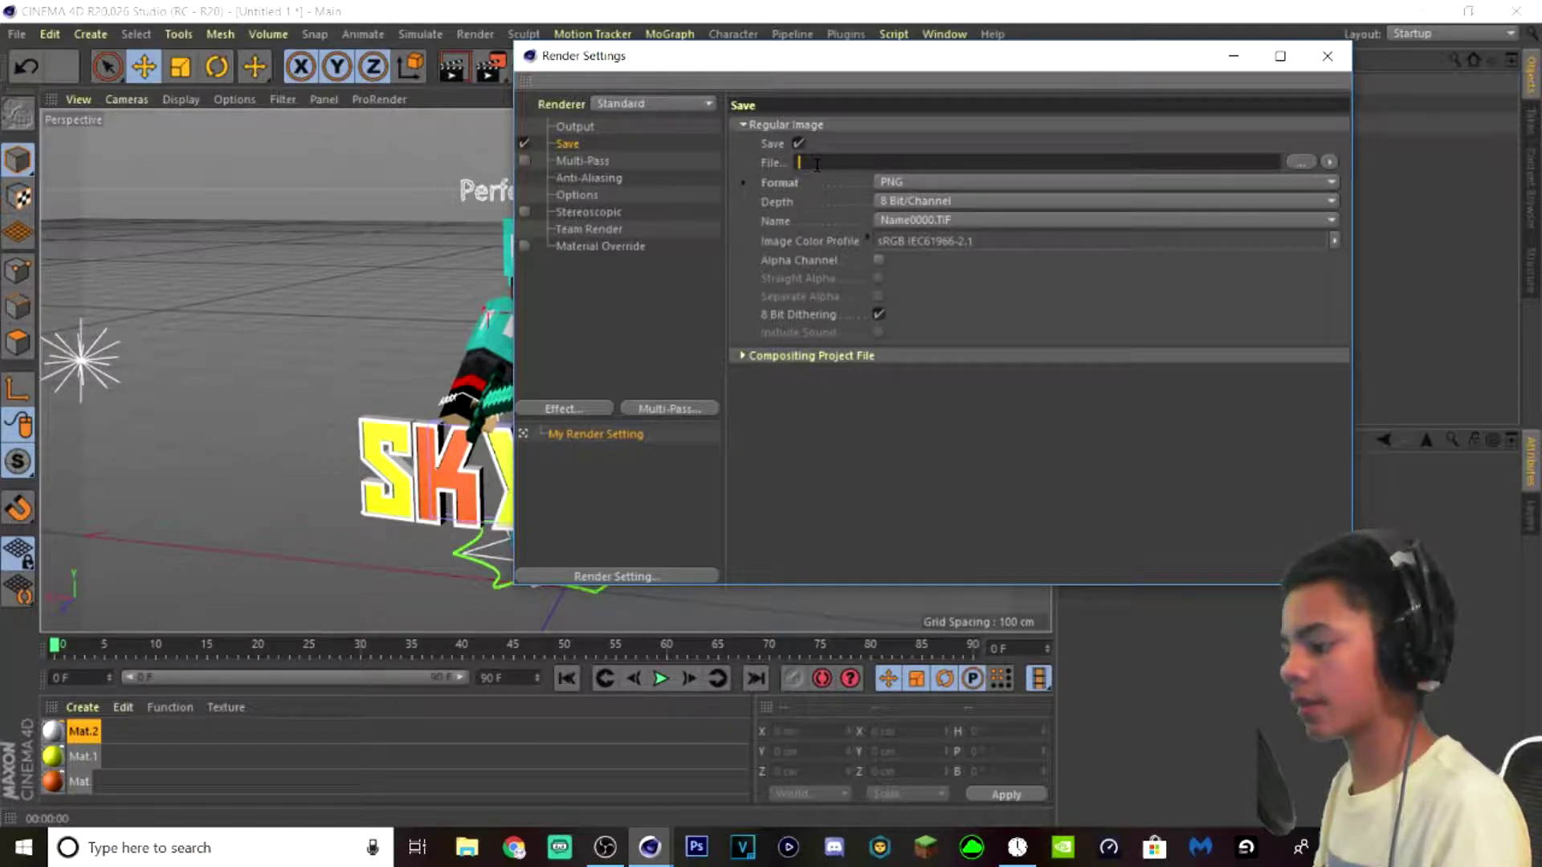
text(Sk)
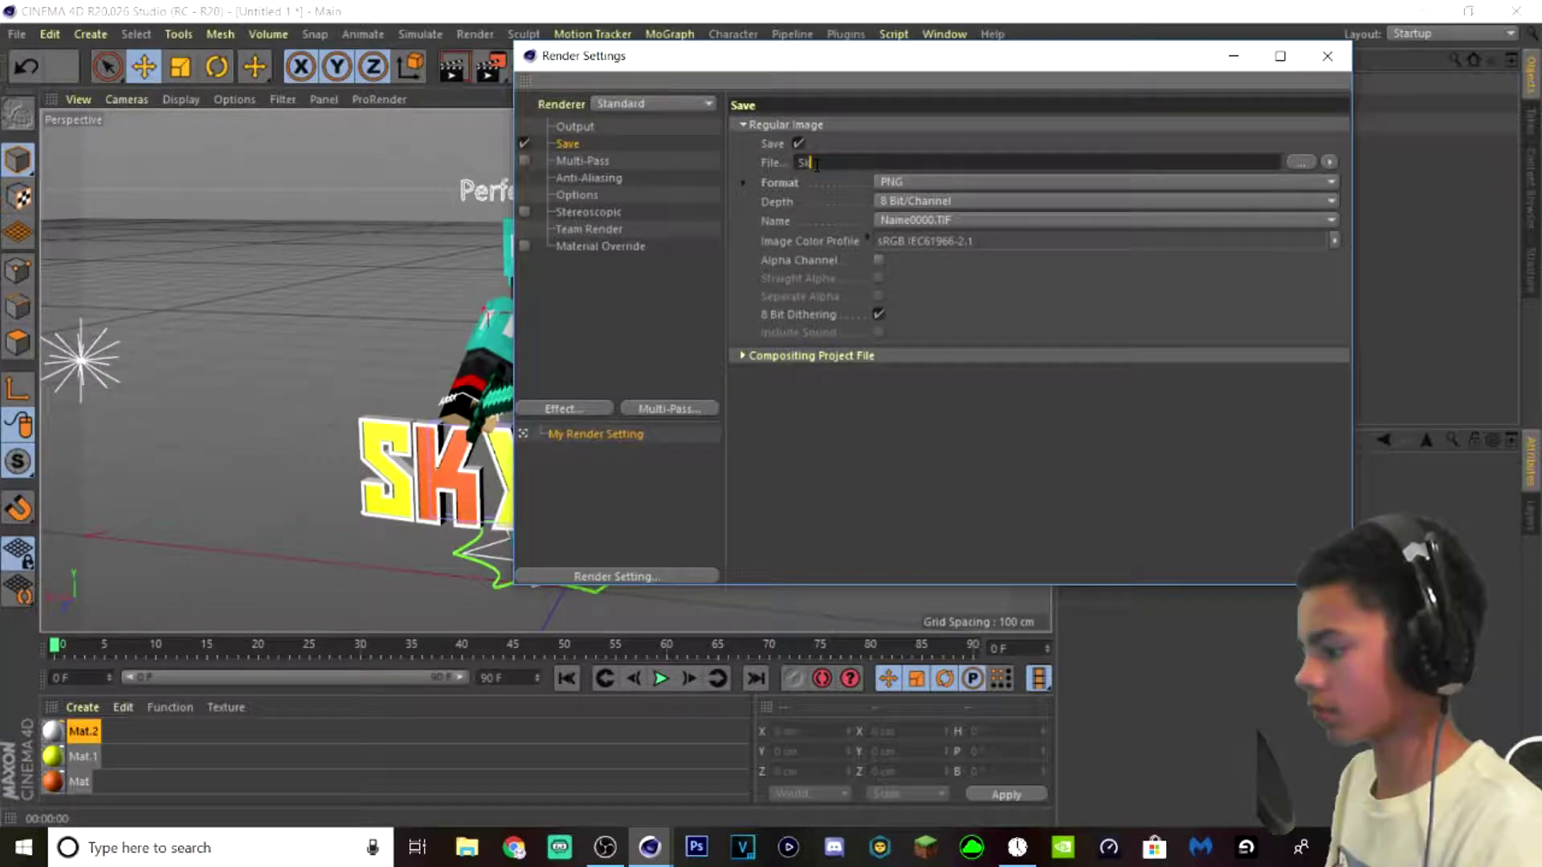
text(ywars)
key(Return)
click(563, 129)
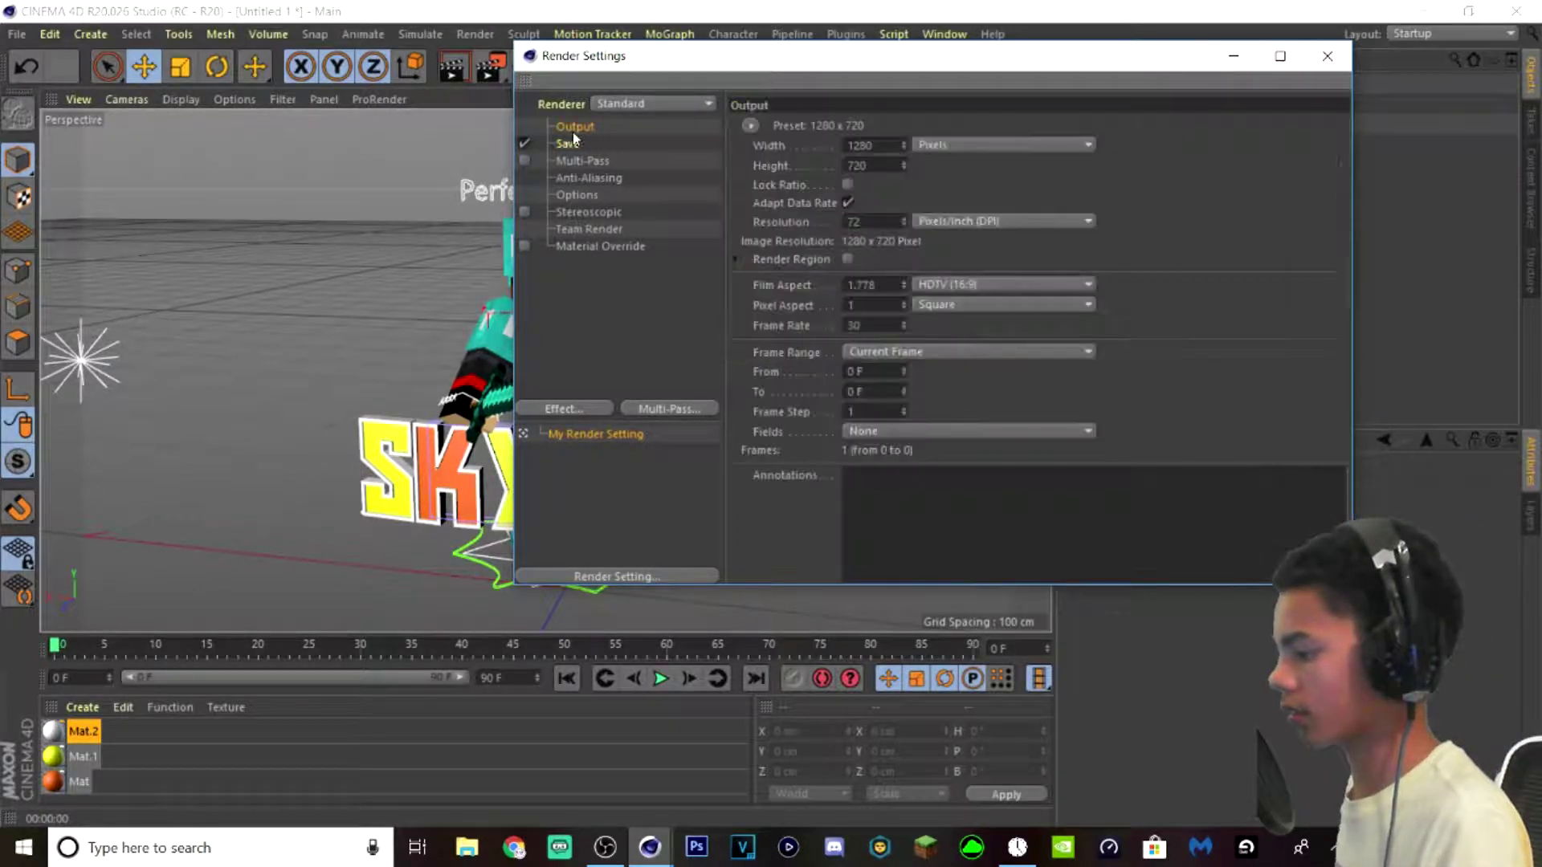
click(661, 576)
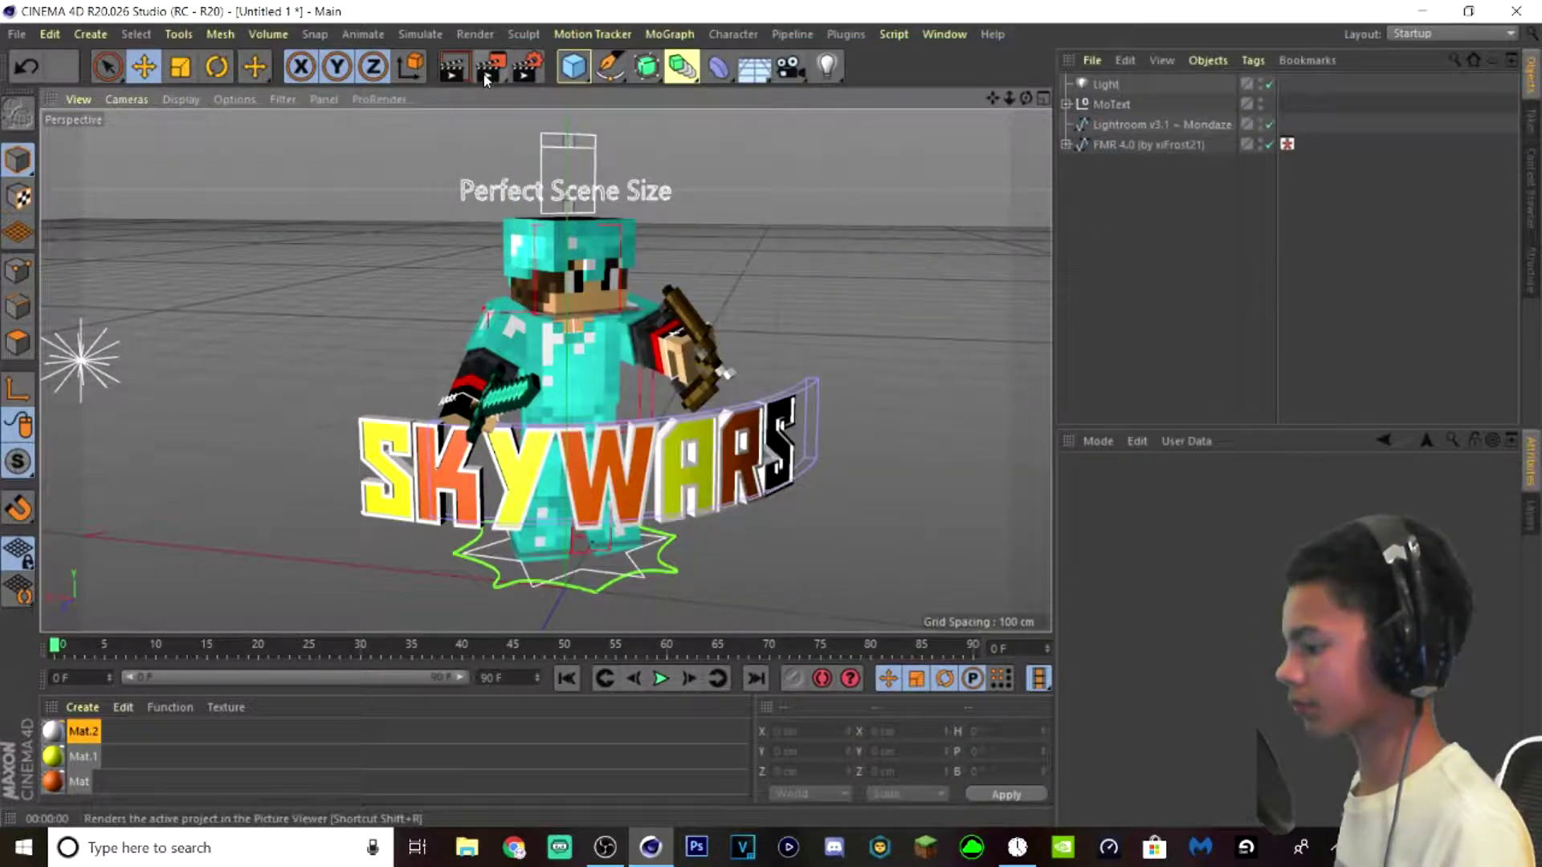
- Render the scene in the Picture Viewer and save the image to the Desktop as Skywars
click(490, 71)
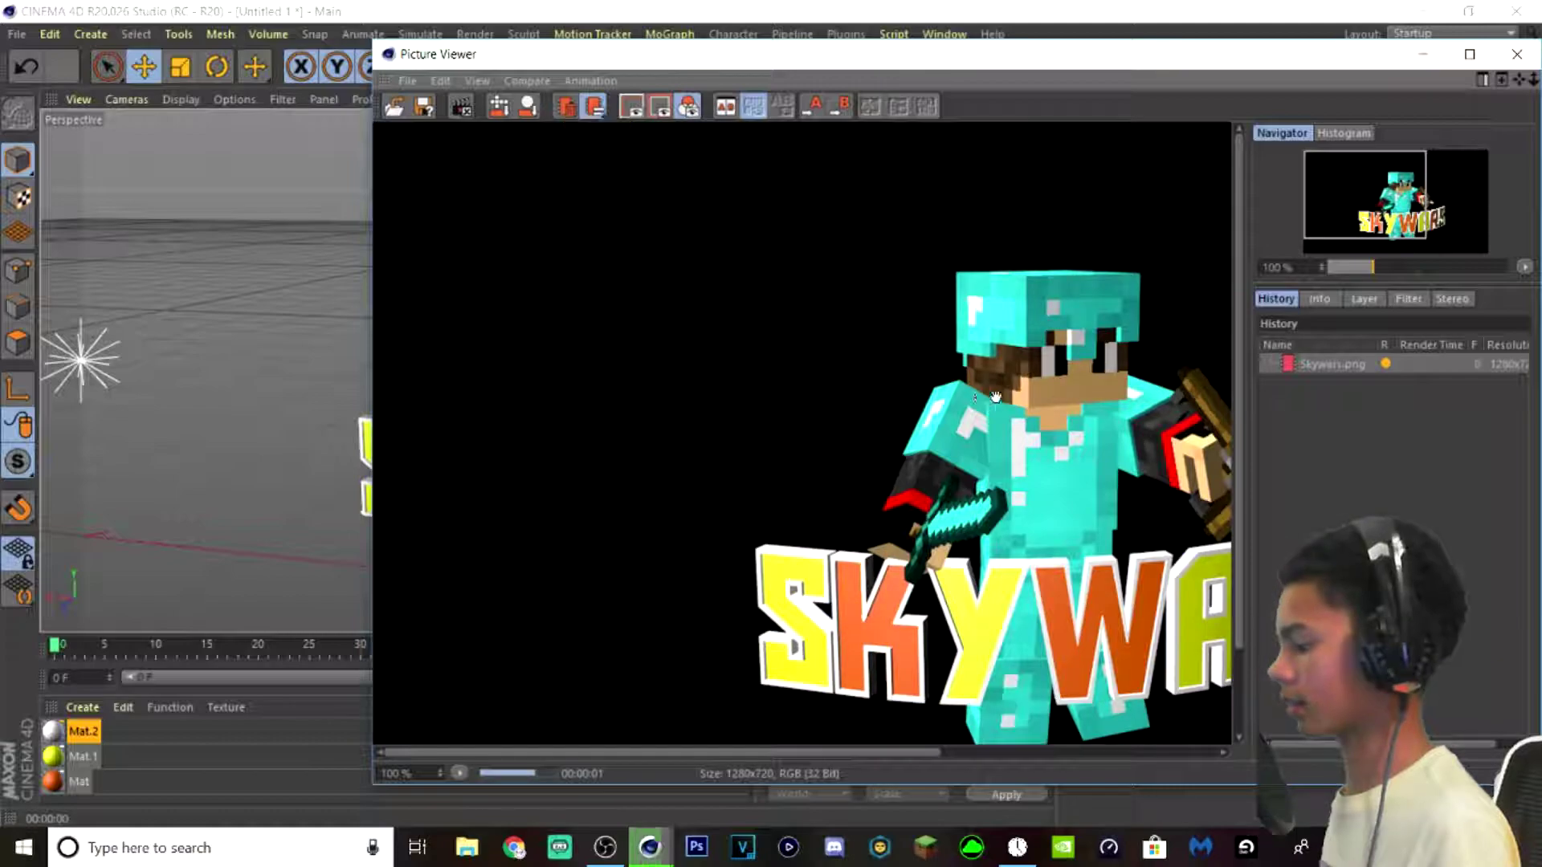
scroll(926, 406, down, 3)
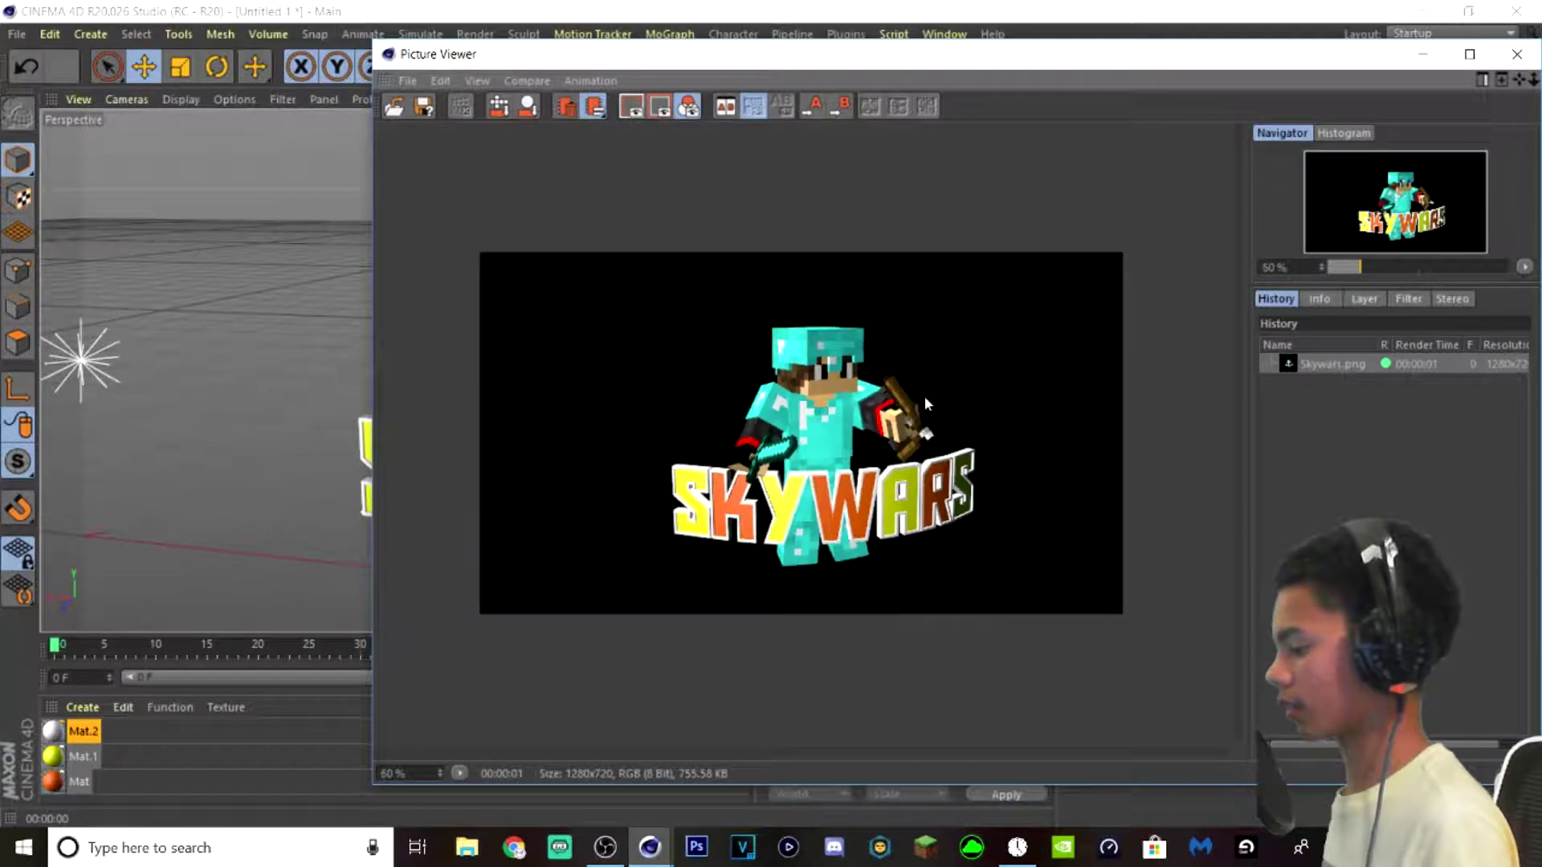
scroll(856, 407, up, 2)
click(424, 105)
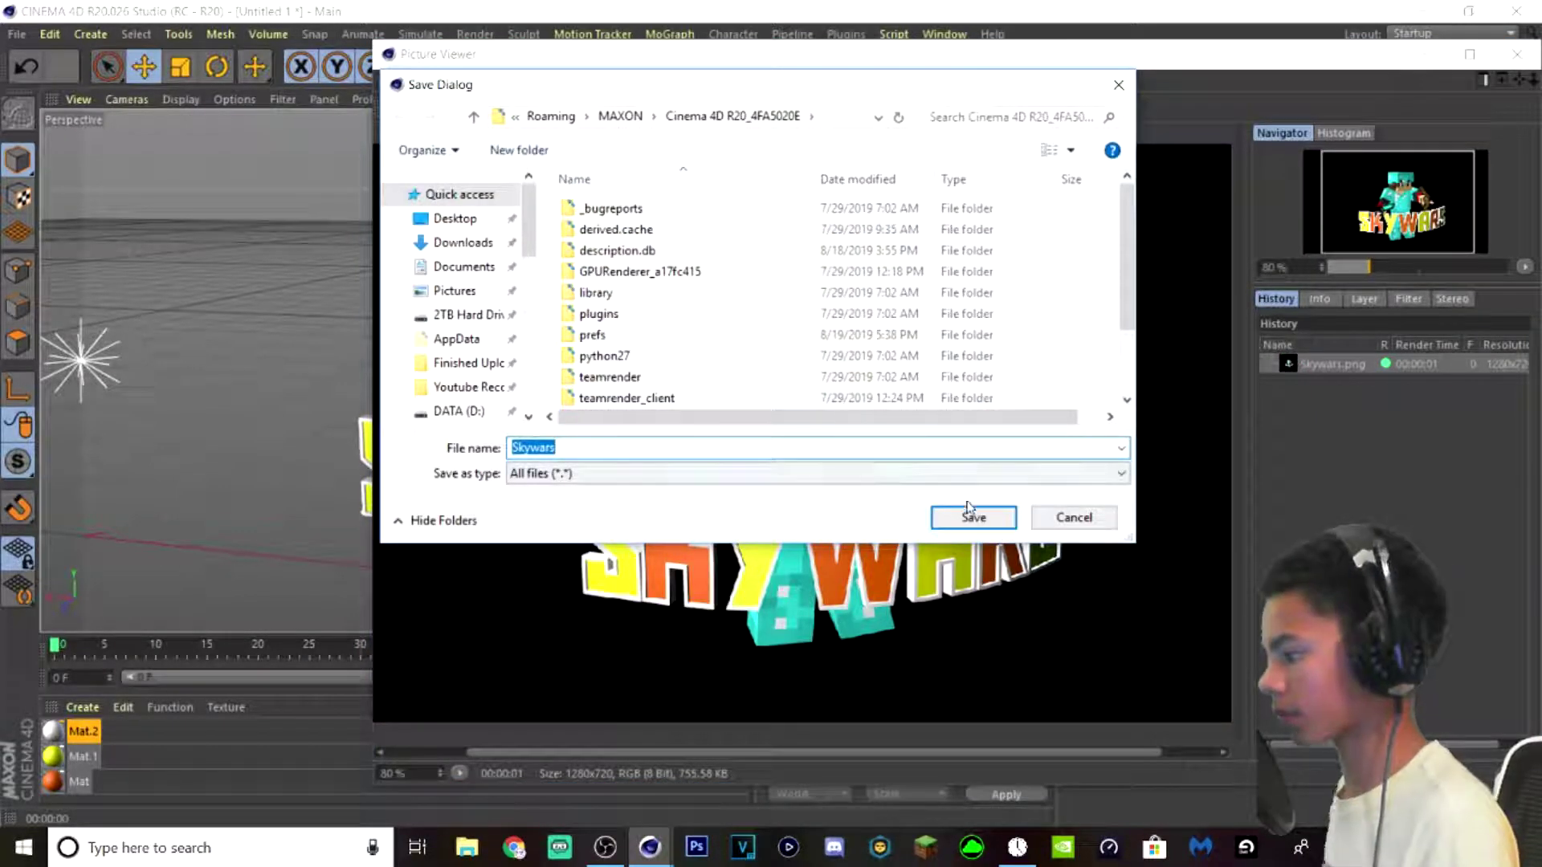
click(455, 219)
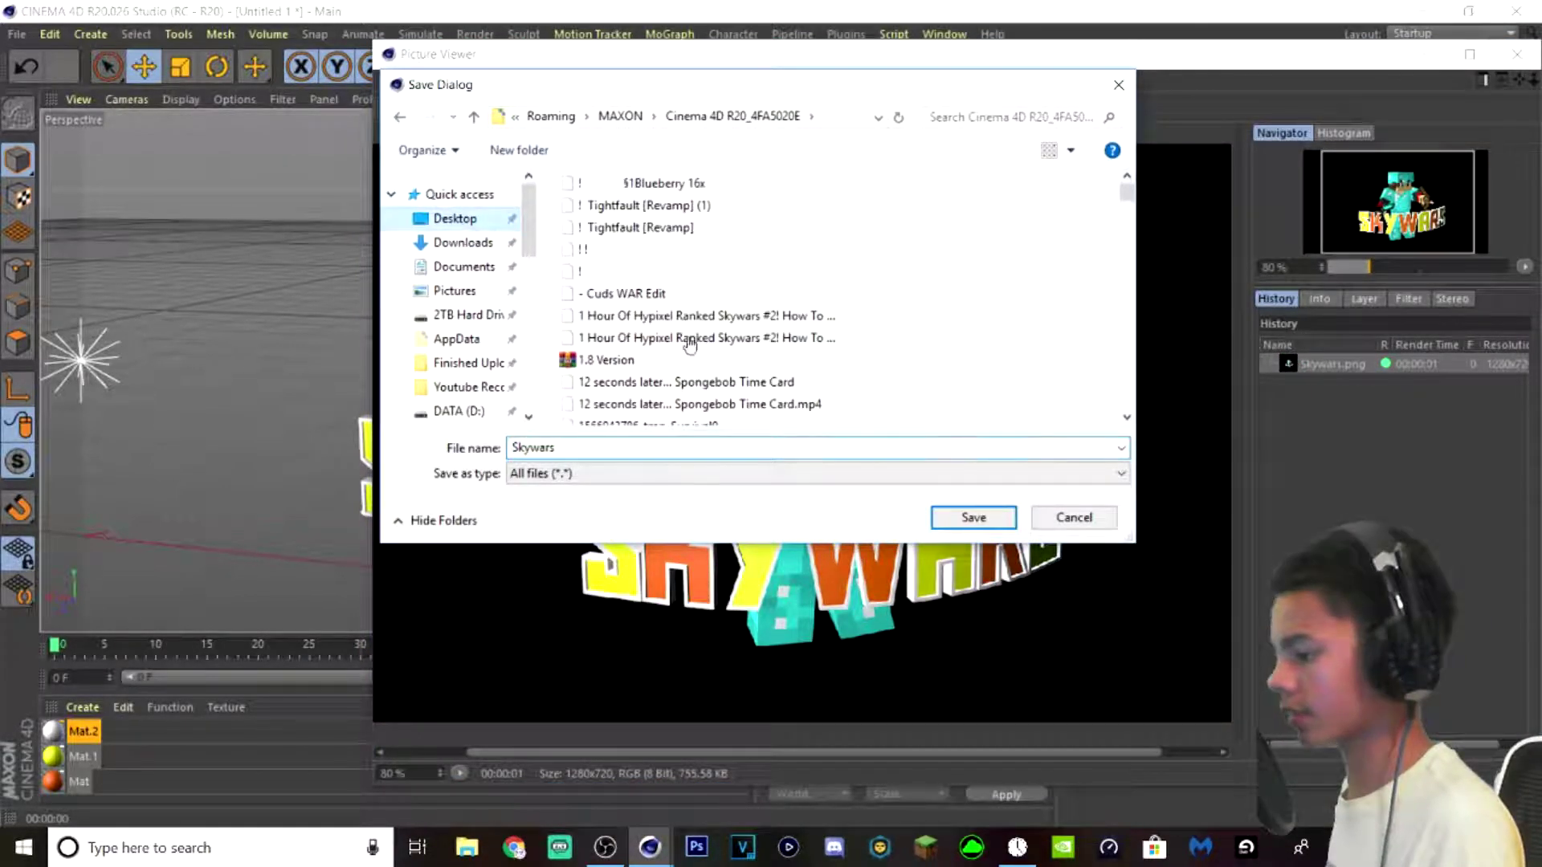
click(973, 517)
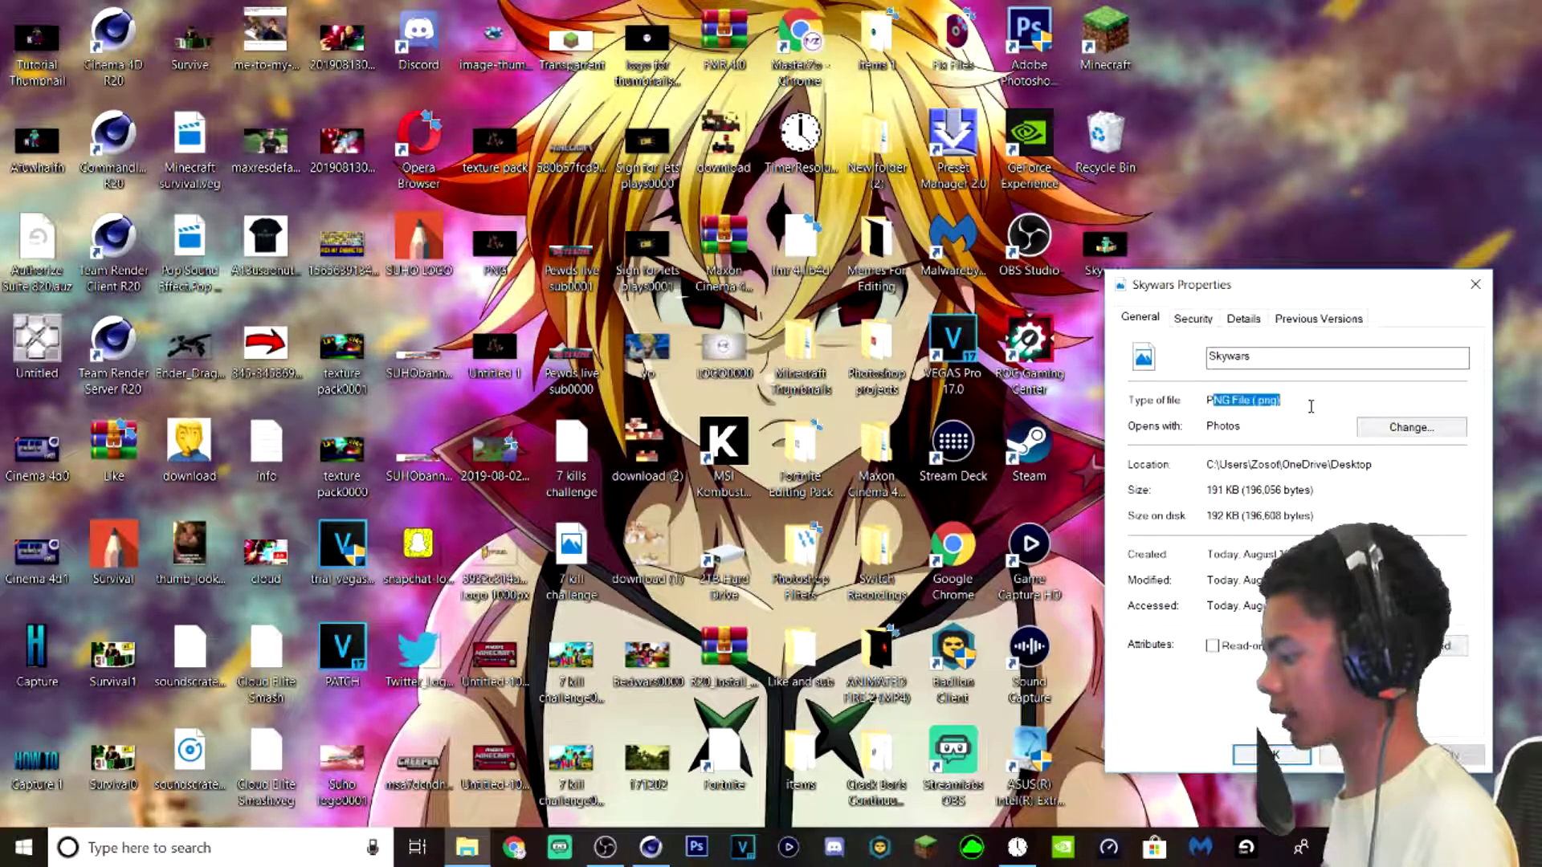
- Close the Skywars file's properties, return to Cinema 4D and close the Picture Viewer
click(1475, 285)
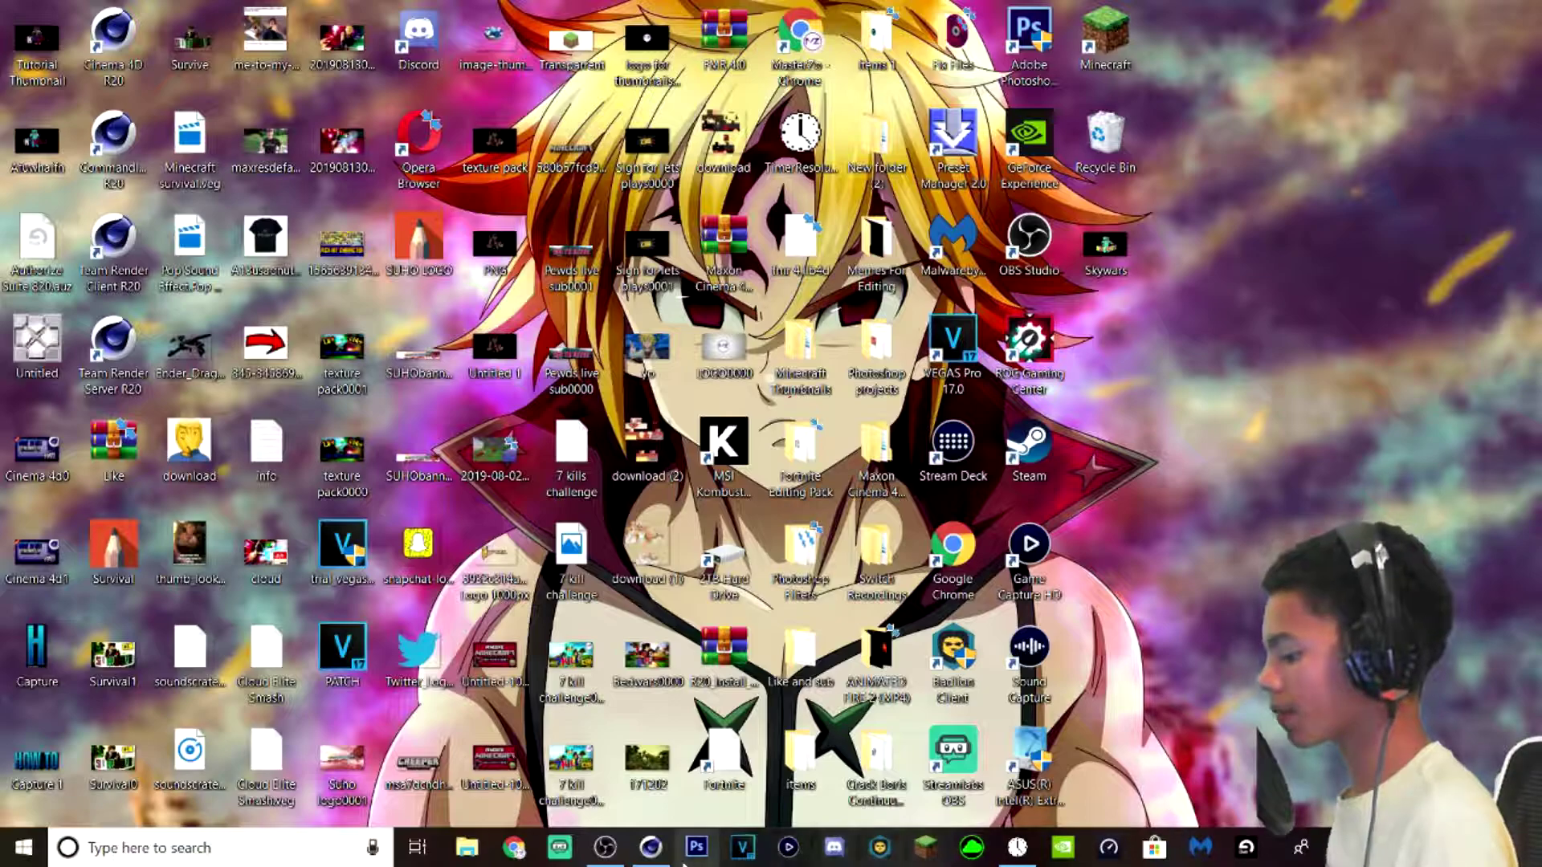
click(650, 848)
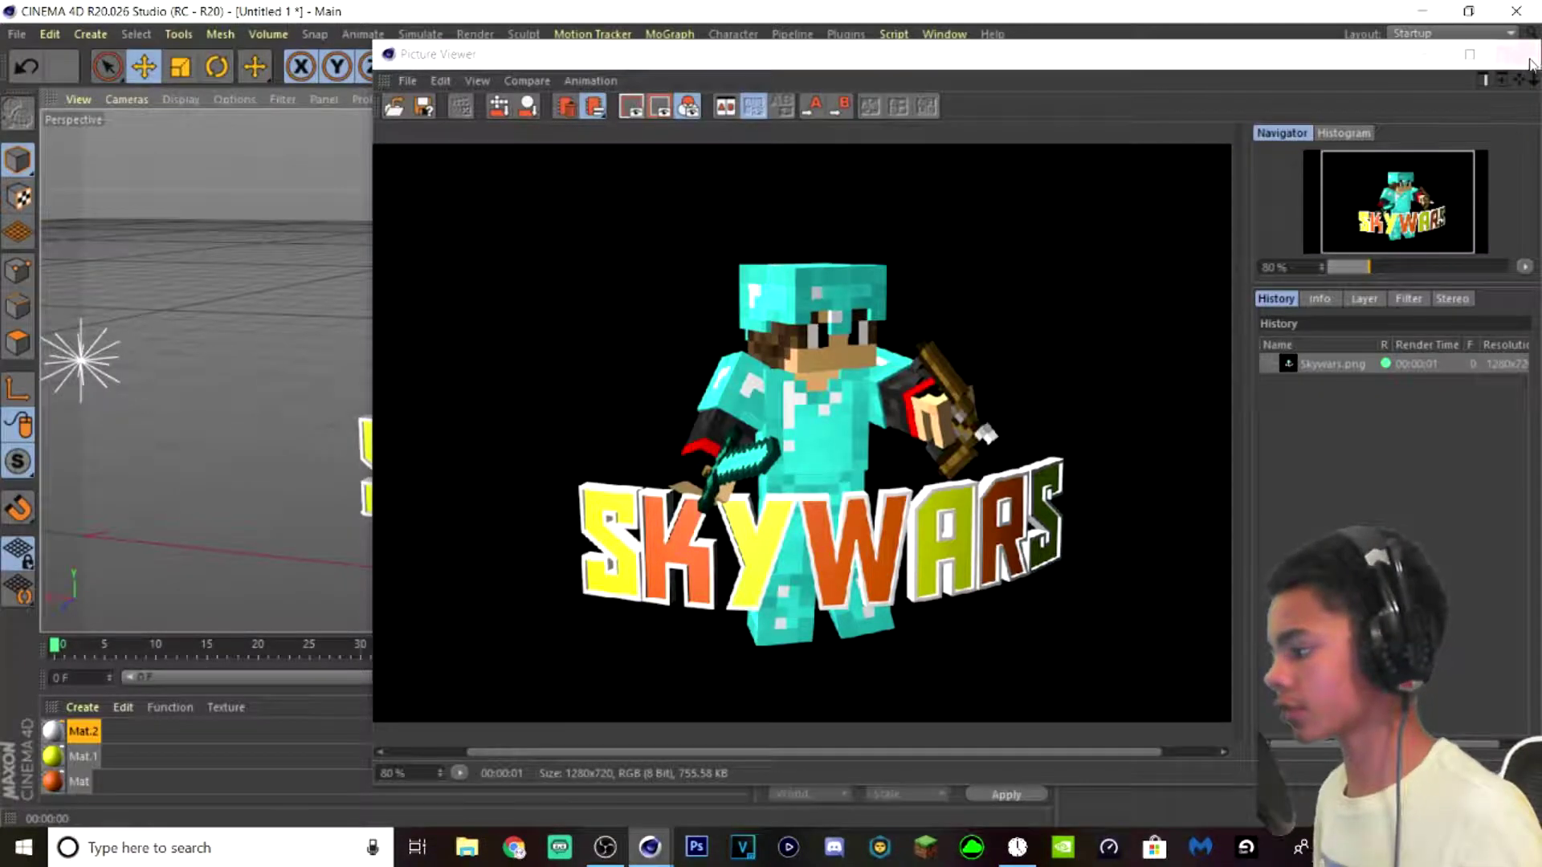
click(1530, 65)
click(650, 848)
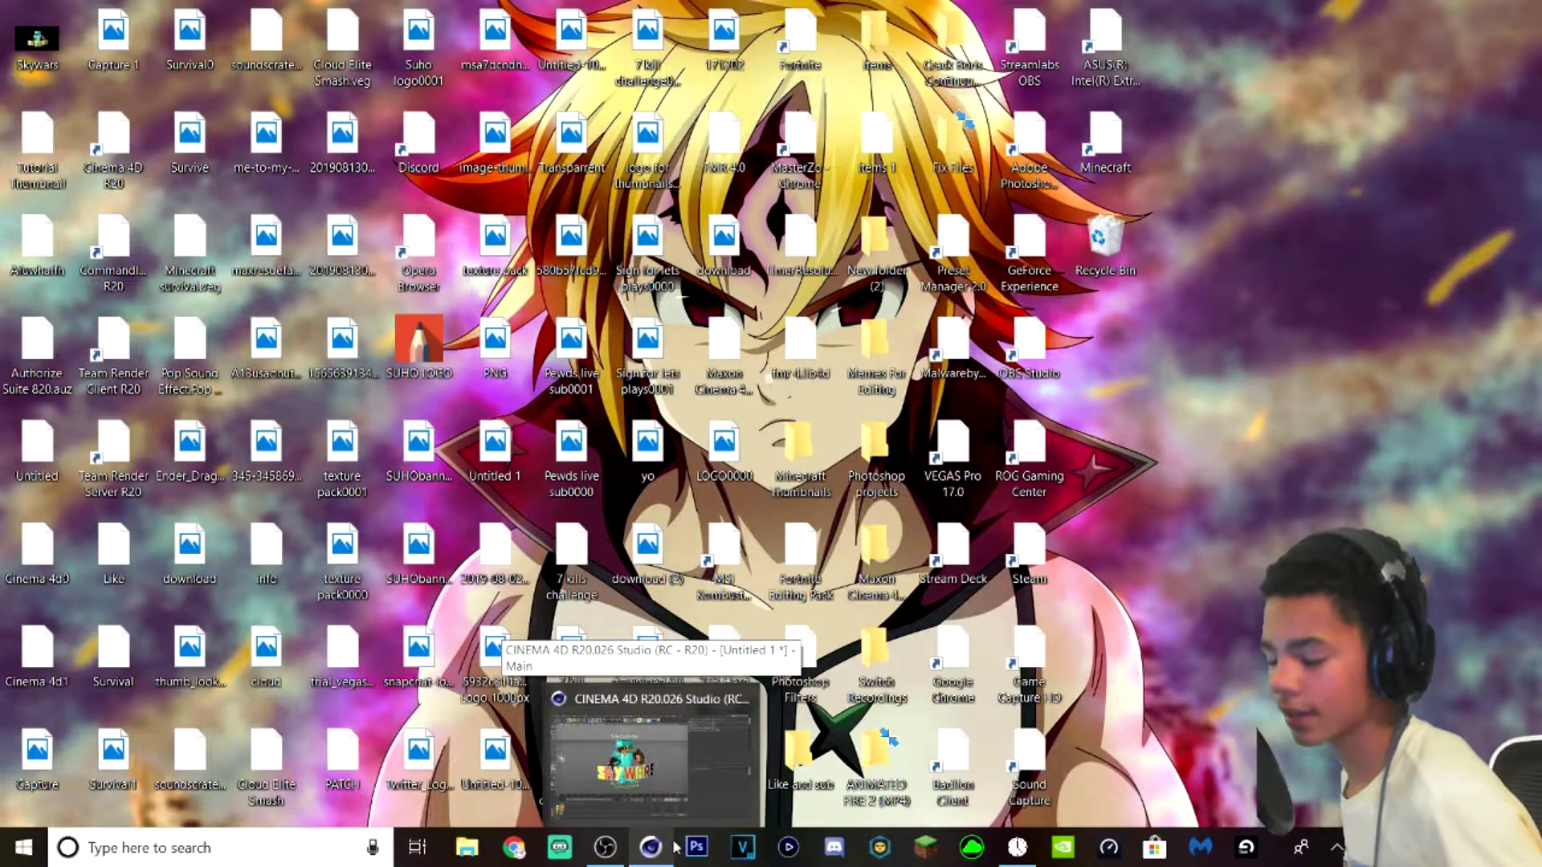
- Switch to Photoshop and create a new 1280 x 720 px RGB document with a white background
click(689, 848)
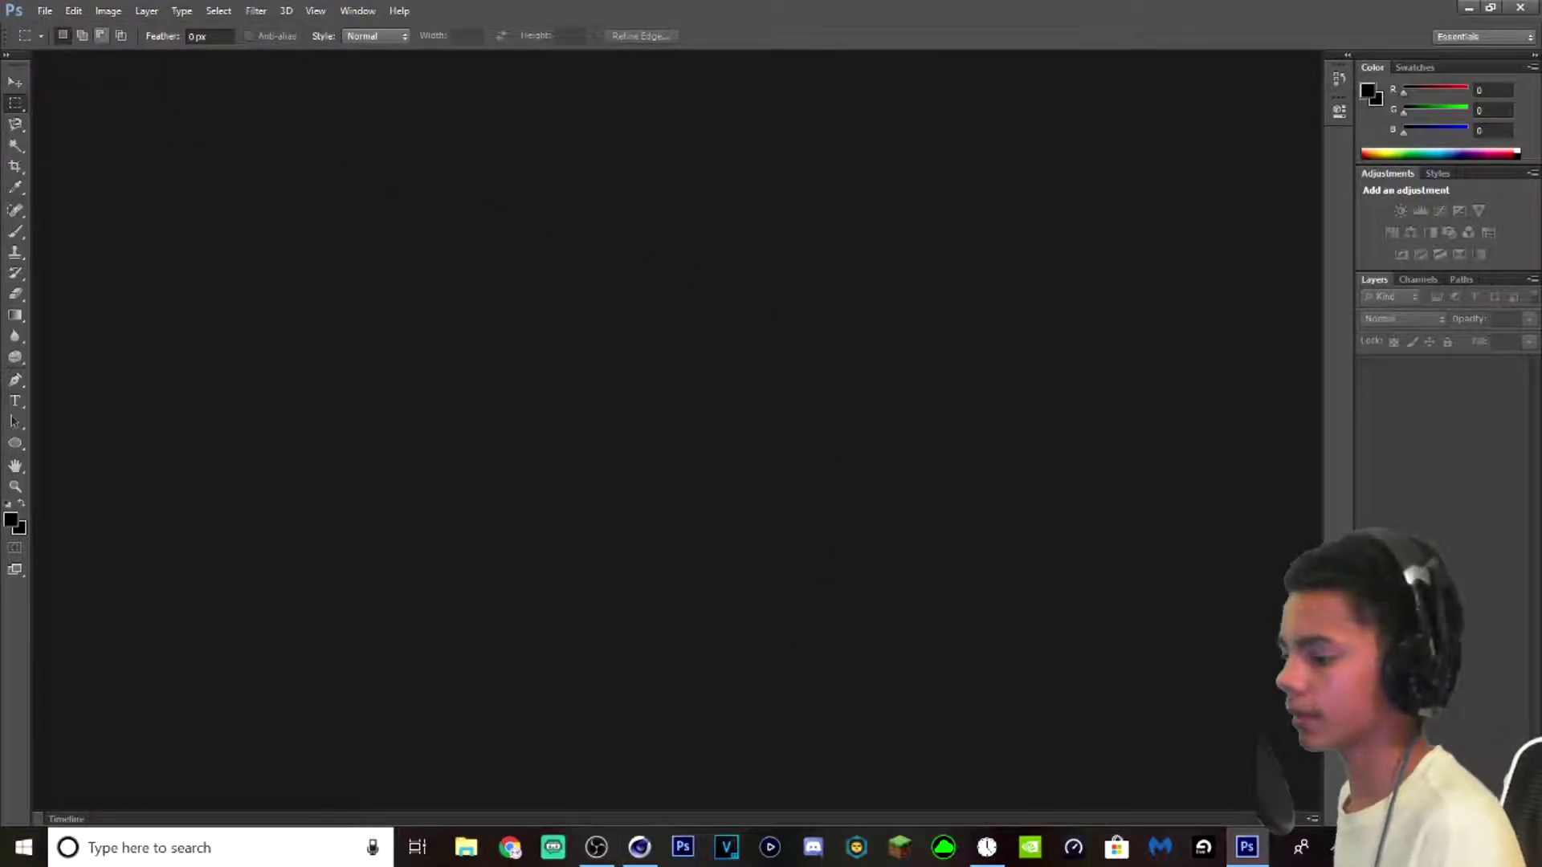
click(45, 11)
click(73, 29)
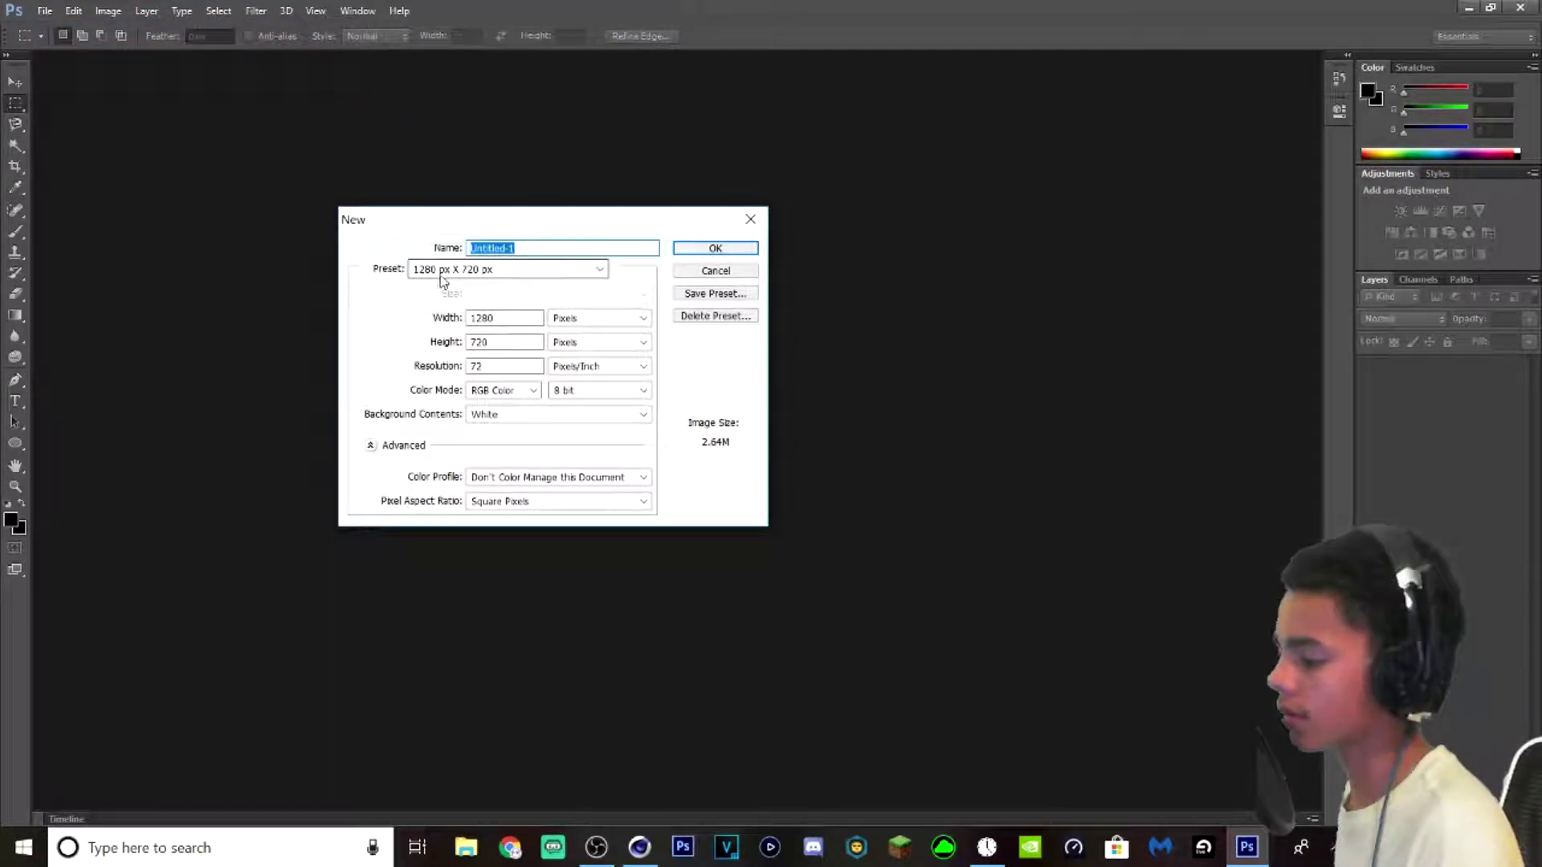
click(720, 250)
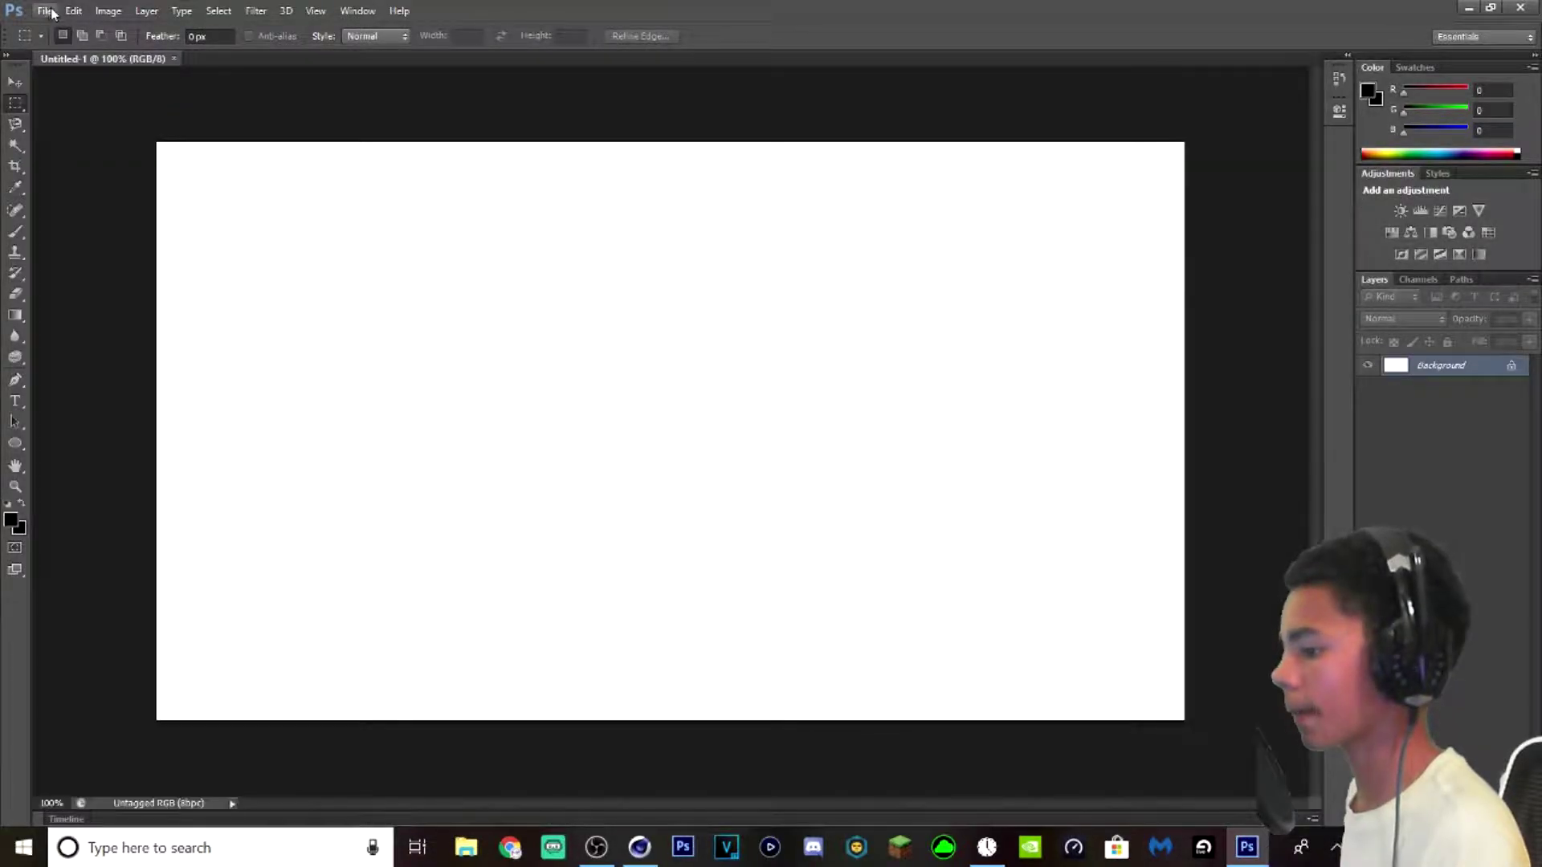
- Place the Skywars render from the Desktop into the document as a new layer
click(46, 11)
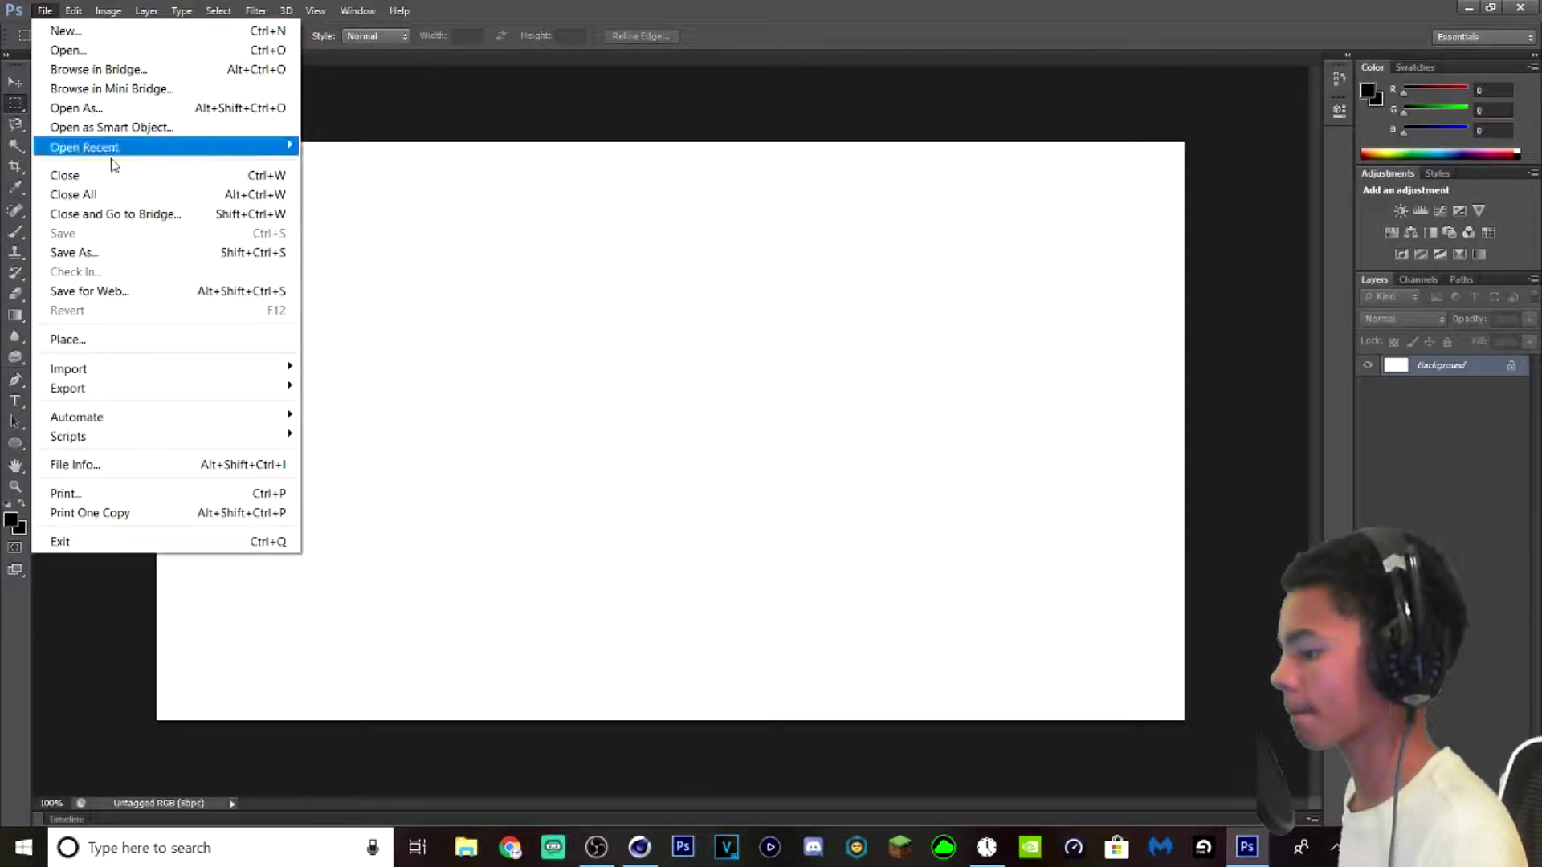
click(100, 336)
double_click(1160, 541)
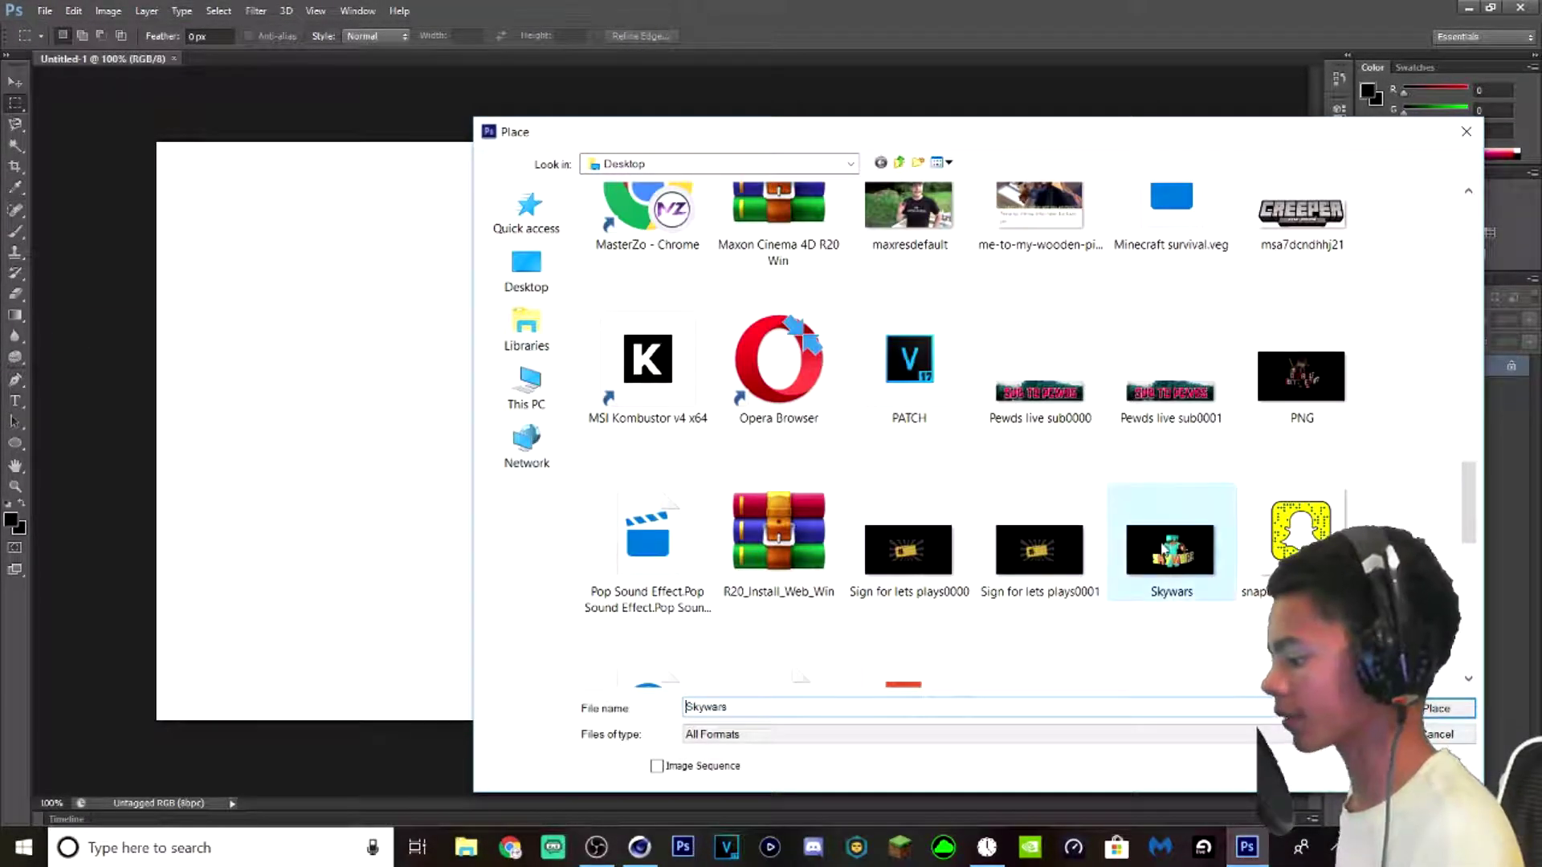
key(Return)
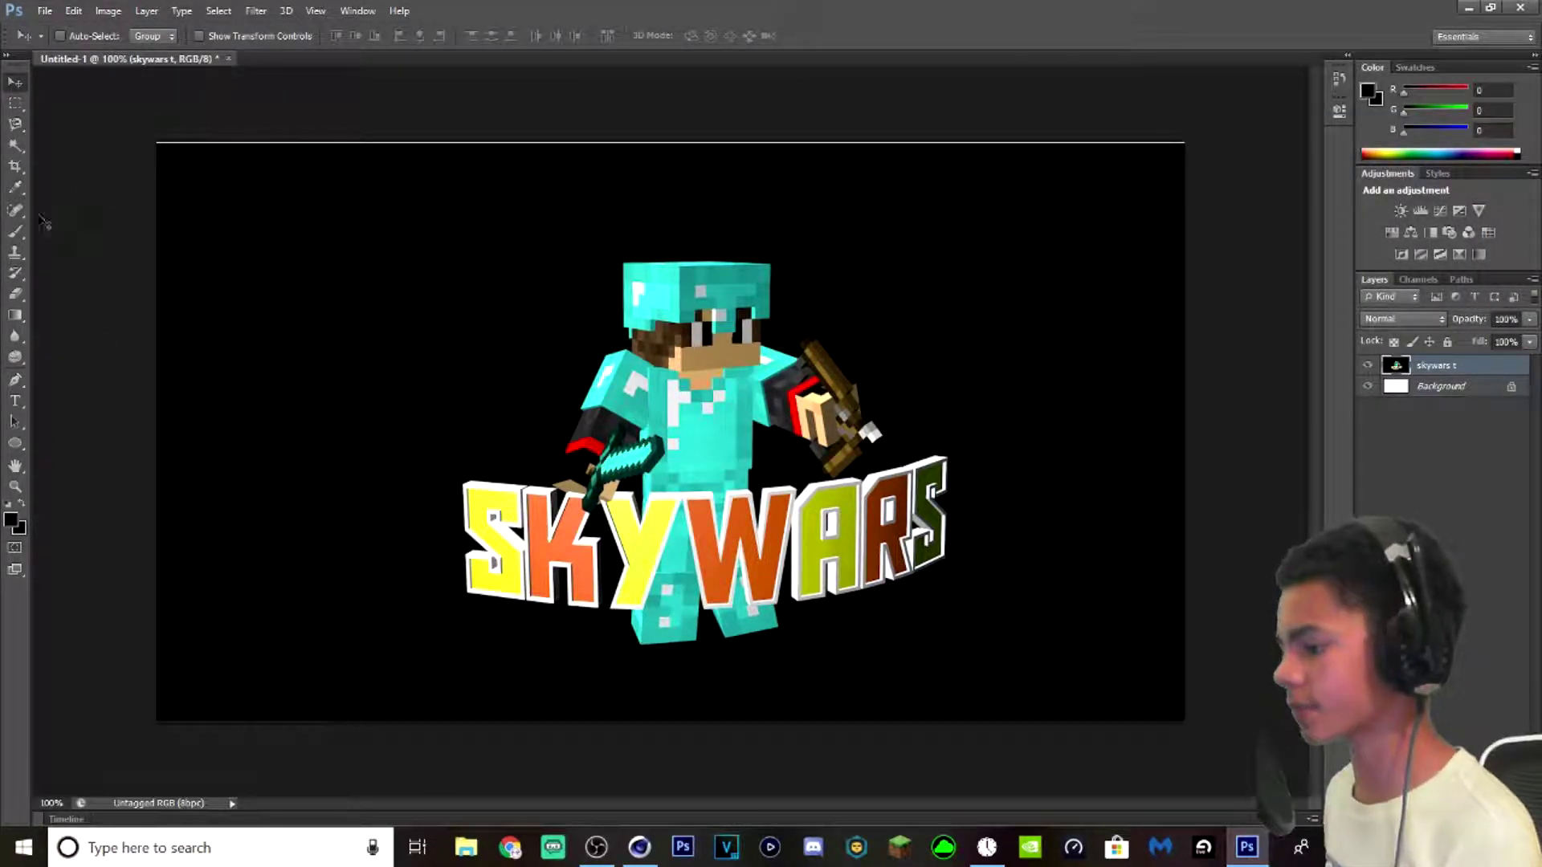
- Select the render's black background with the Magic Wand at tolerance 1, delete it and deselect
click(15, 145)
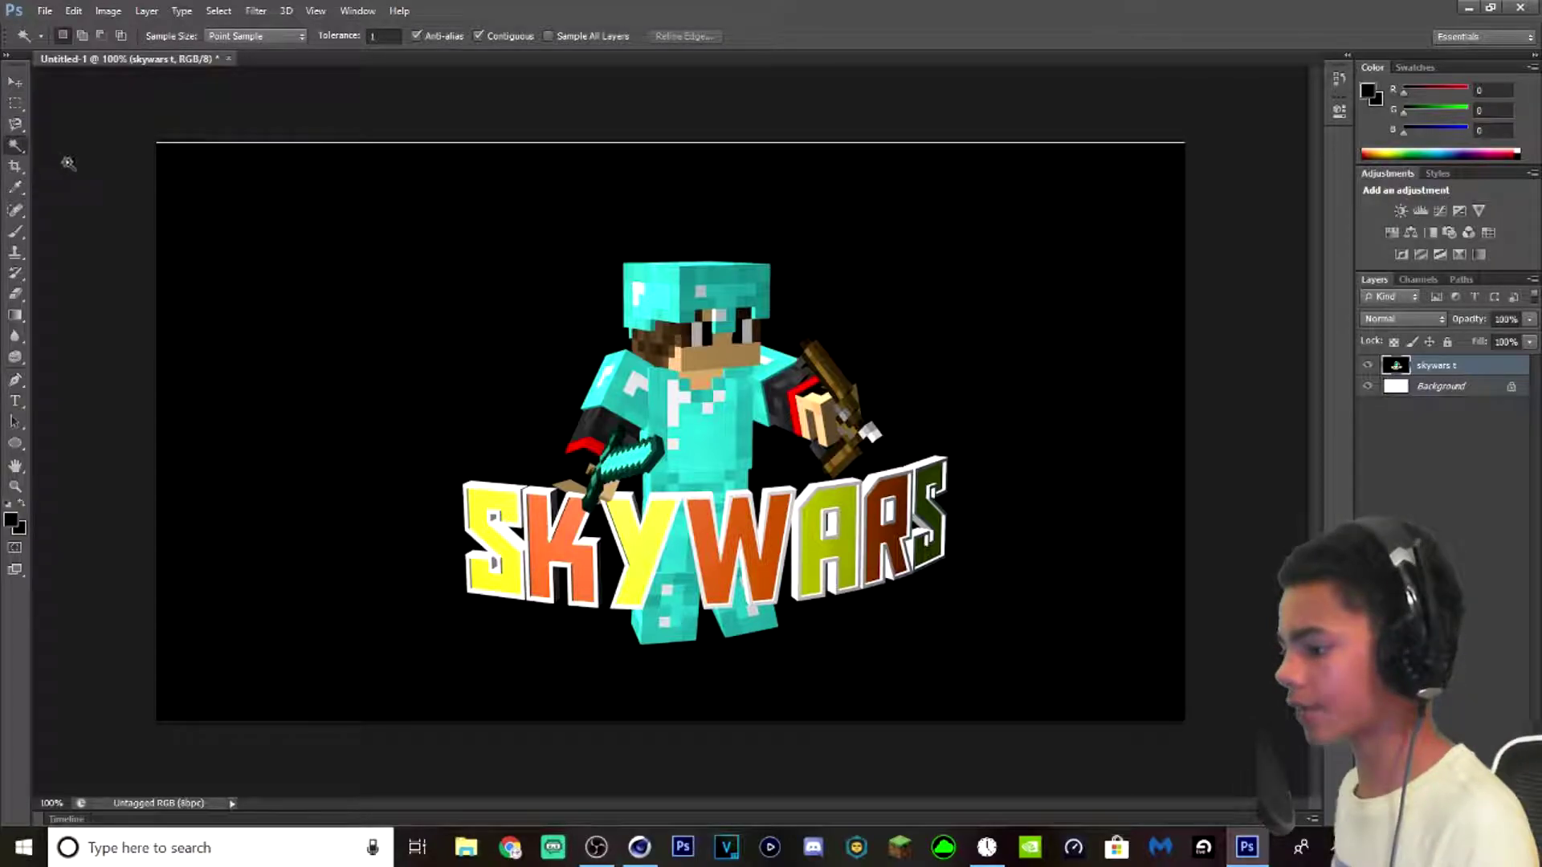
click(352, 201)
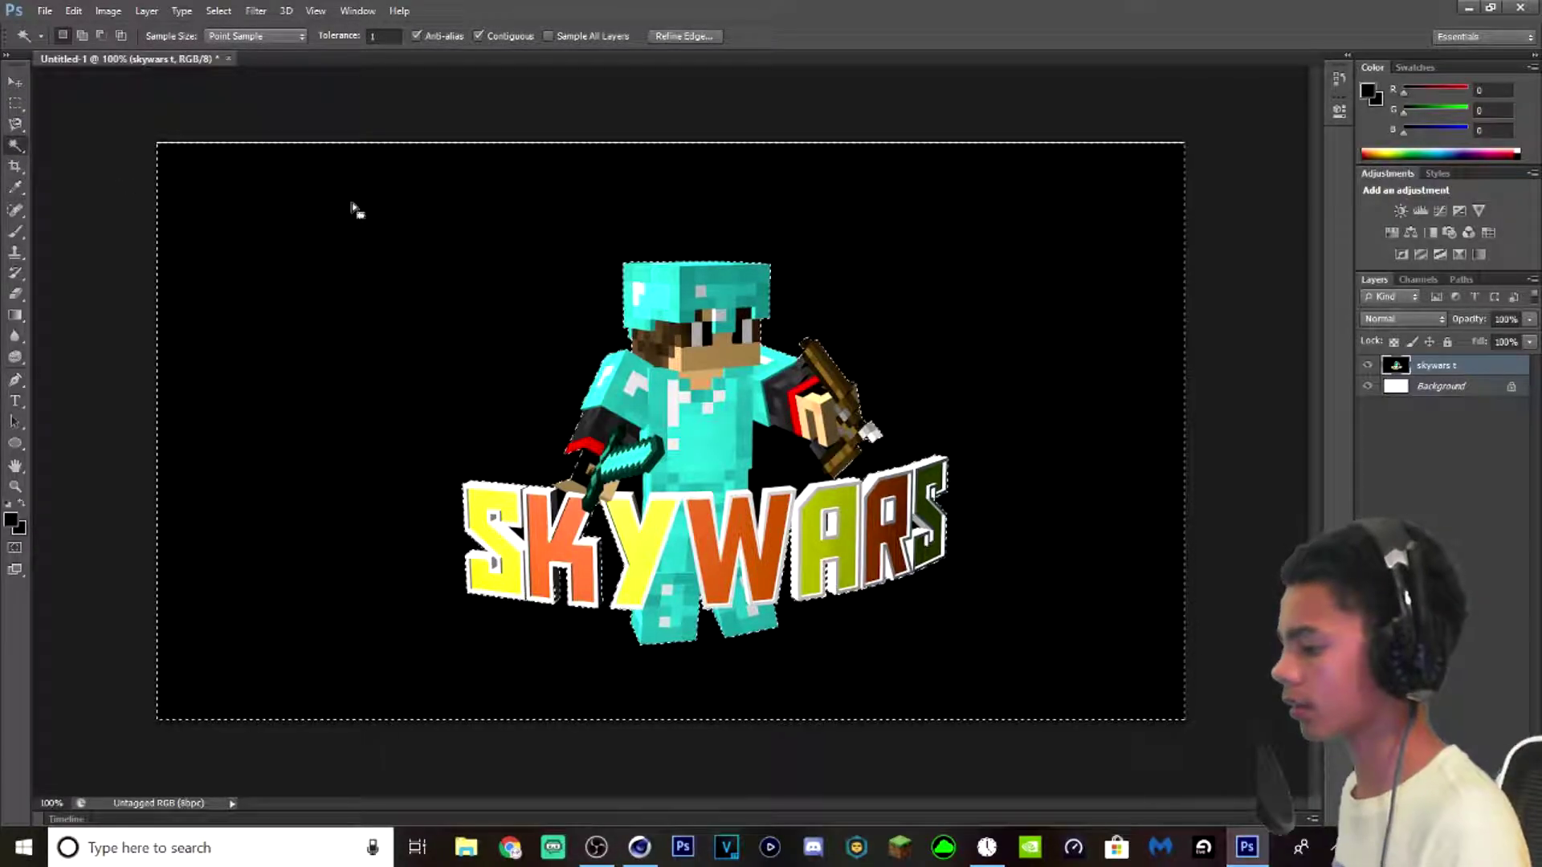
key(shift)
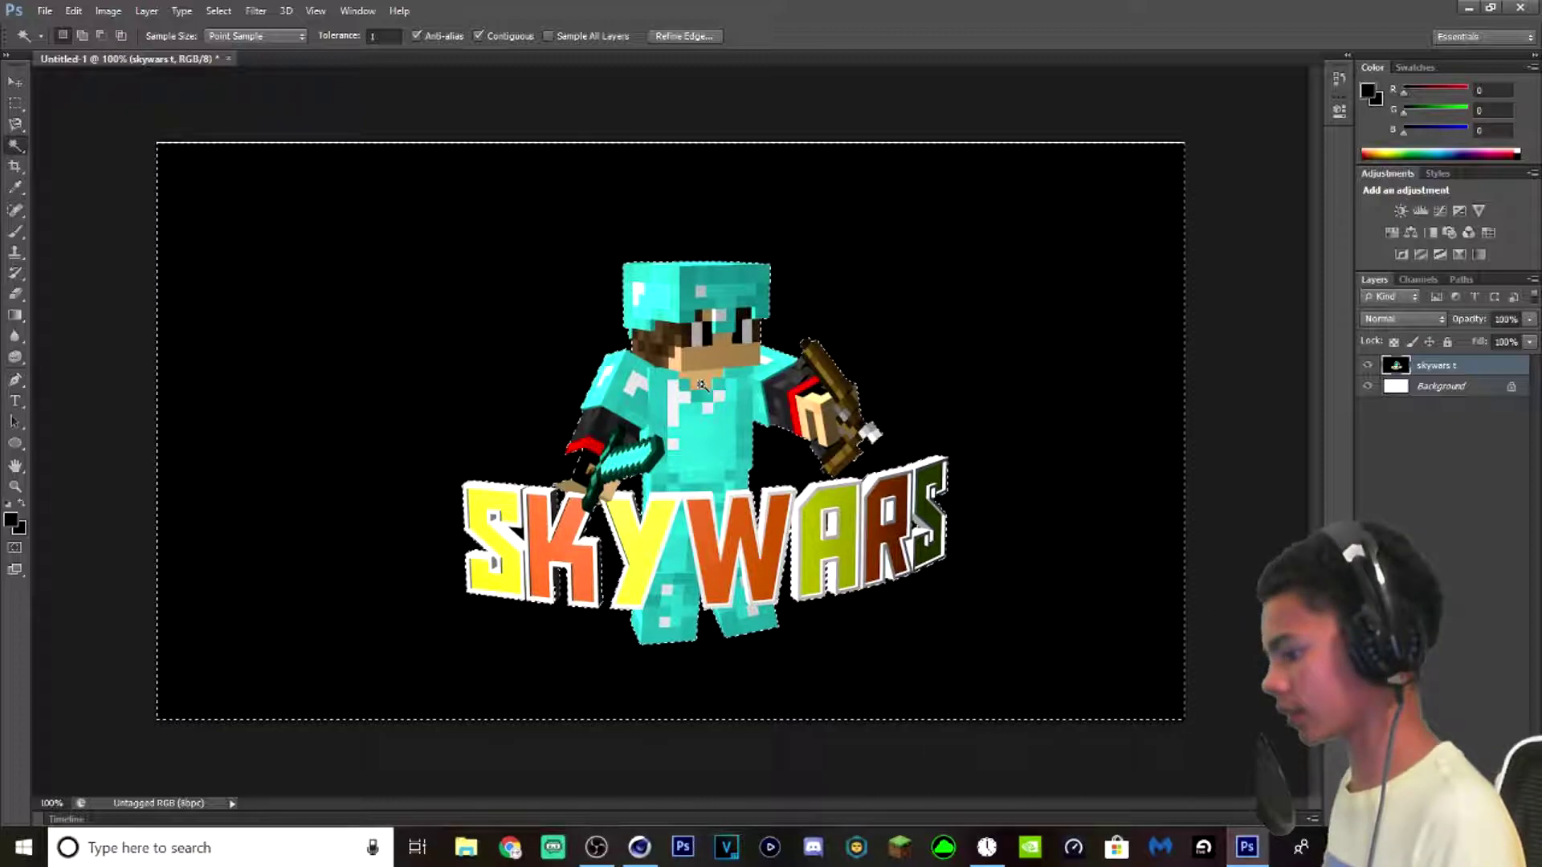
key(ctrl+d)
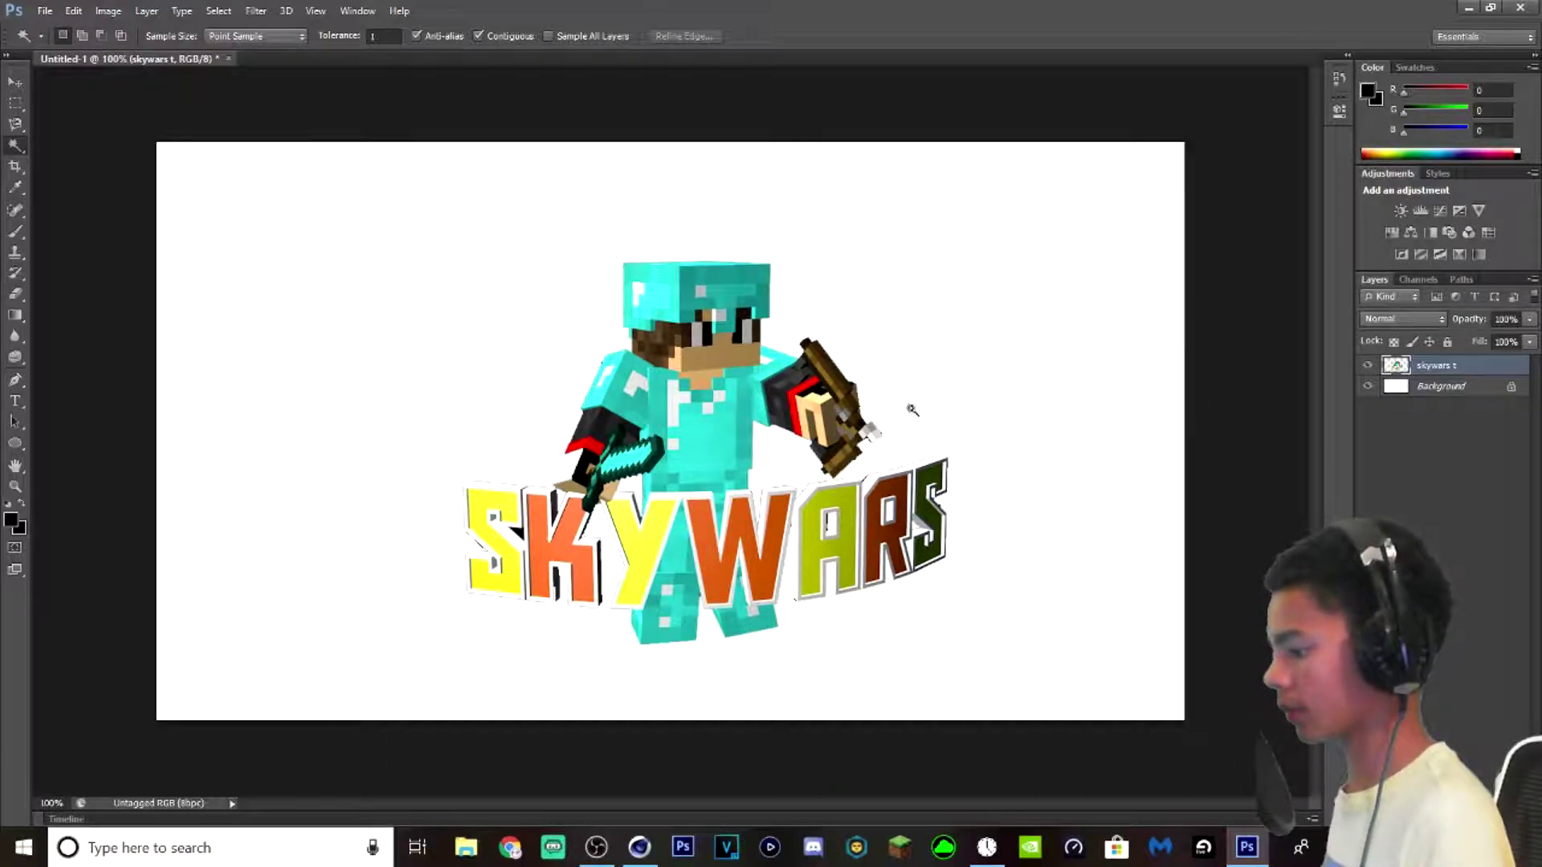
right_click(1446, 379)
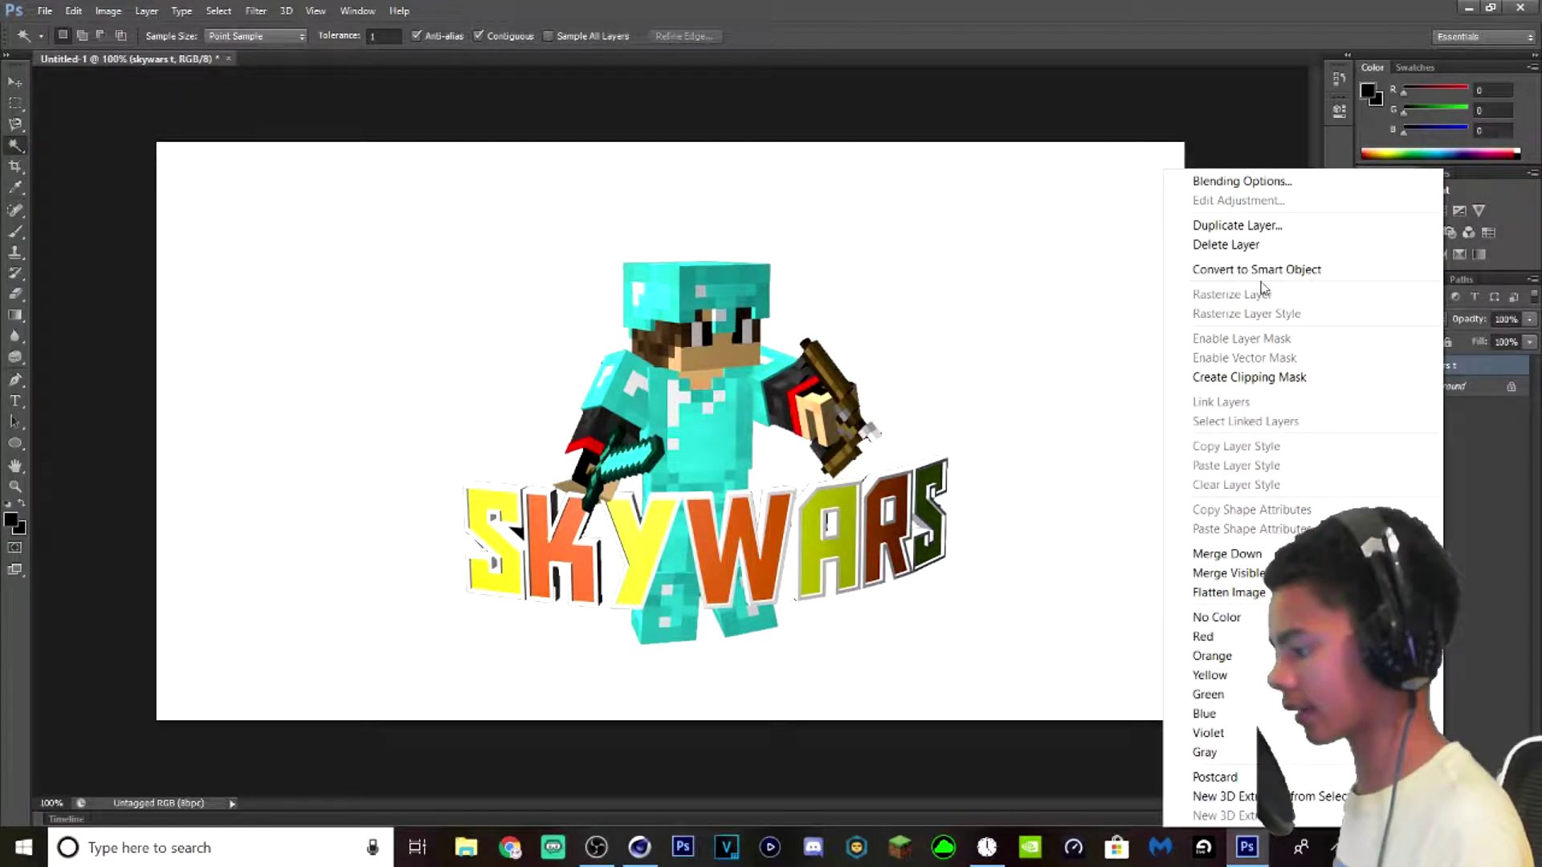
click(1480, 446)
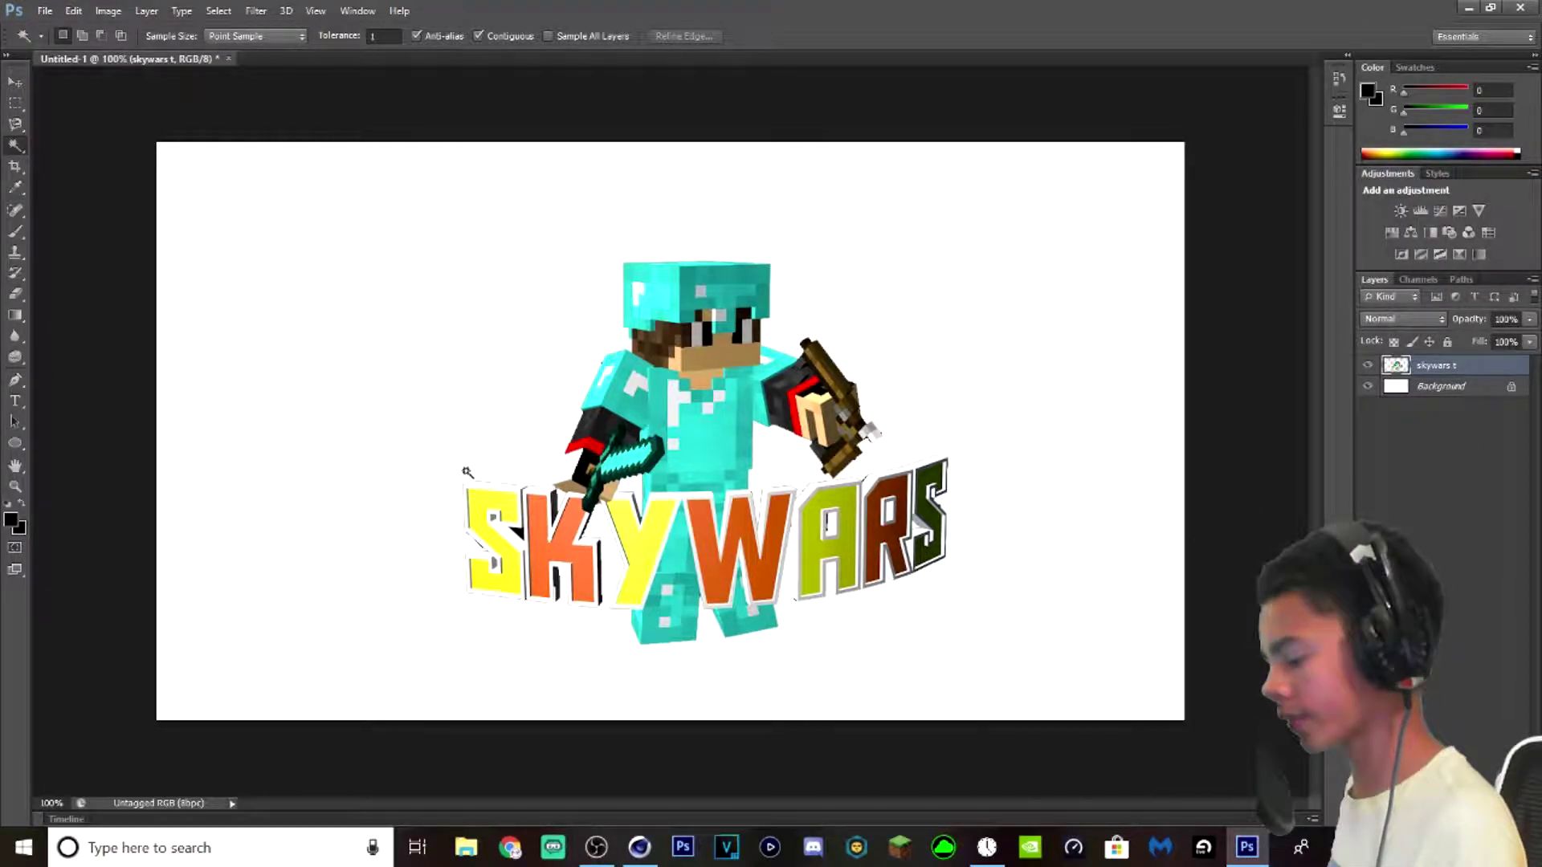
- Outline the missing part of the sleeve below the red band on the sword arm with the Polygonal Lasso
click(14, 486)
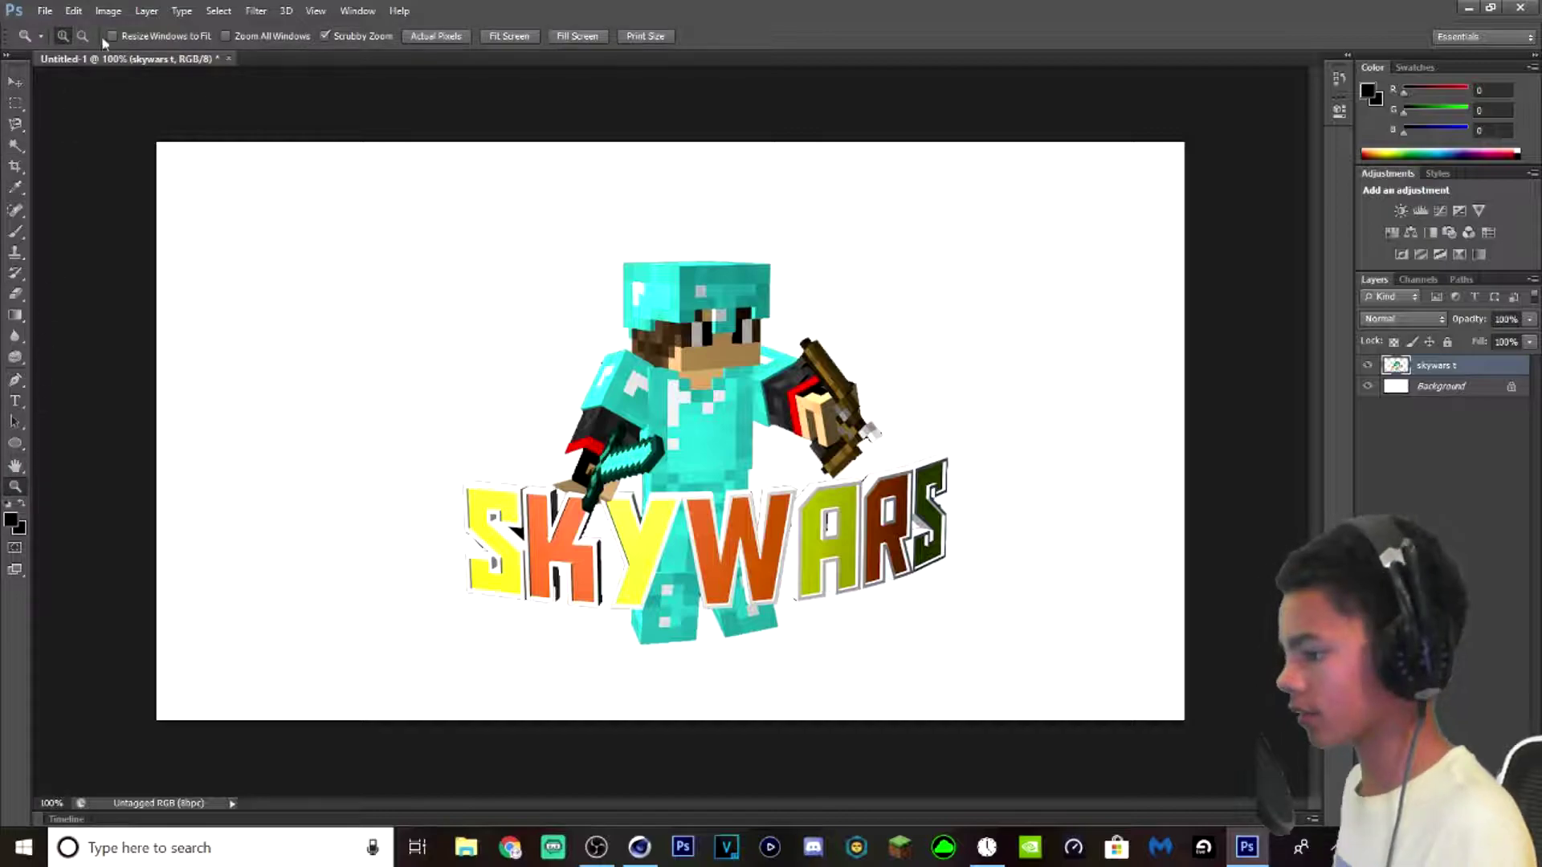
click(498, 377)
click(667, 619)
click(607, 544)
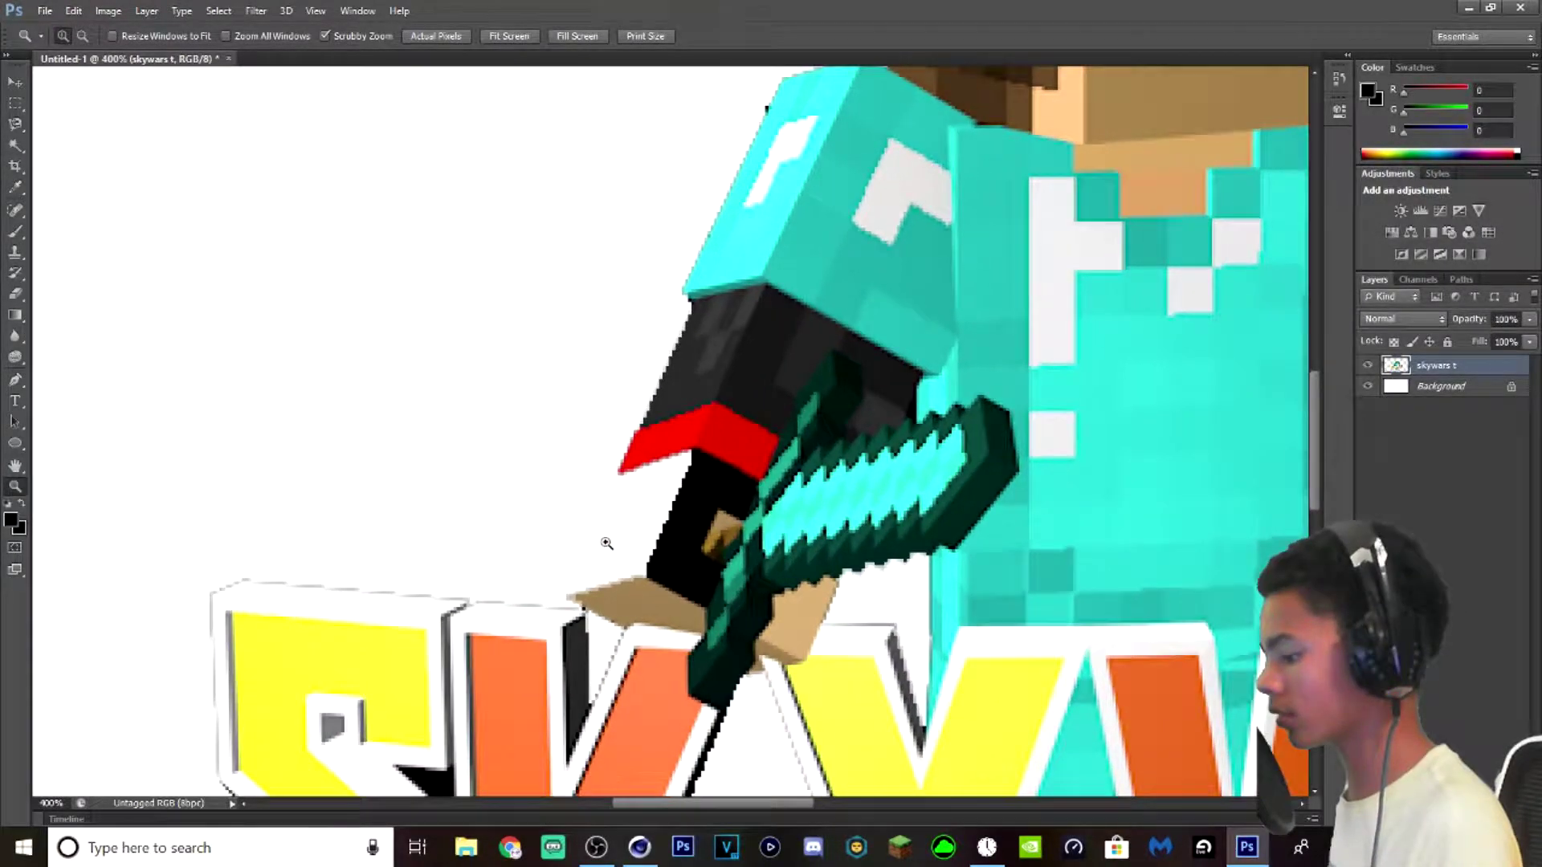
click(607, 544)
click(607, 544)
click(15, 124)
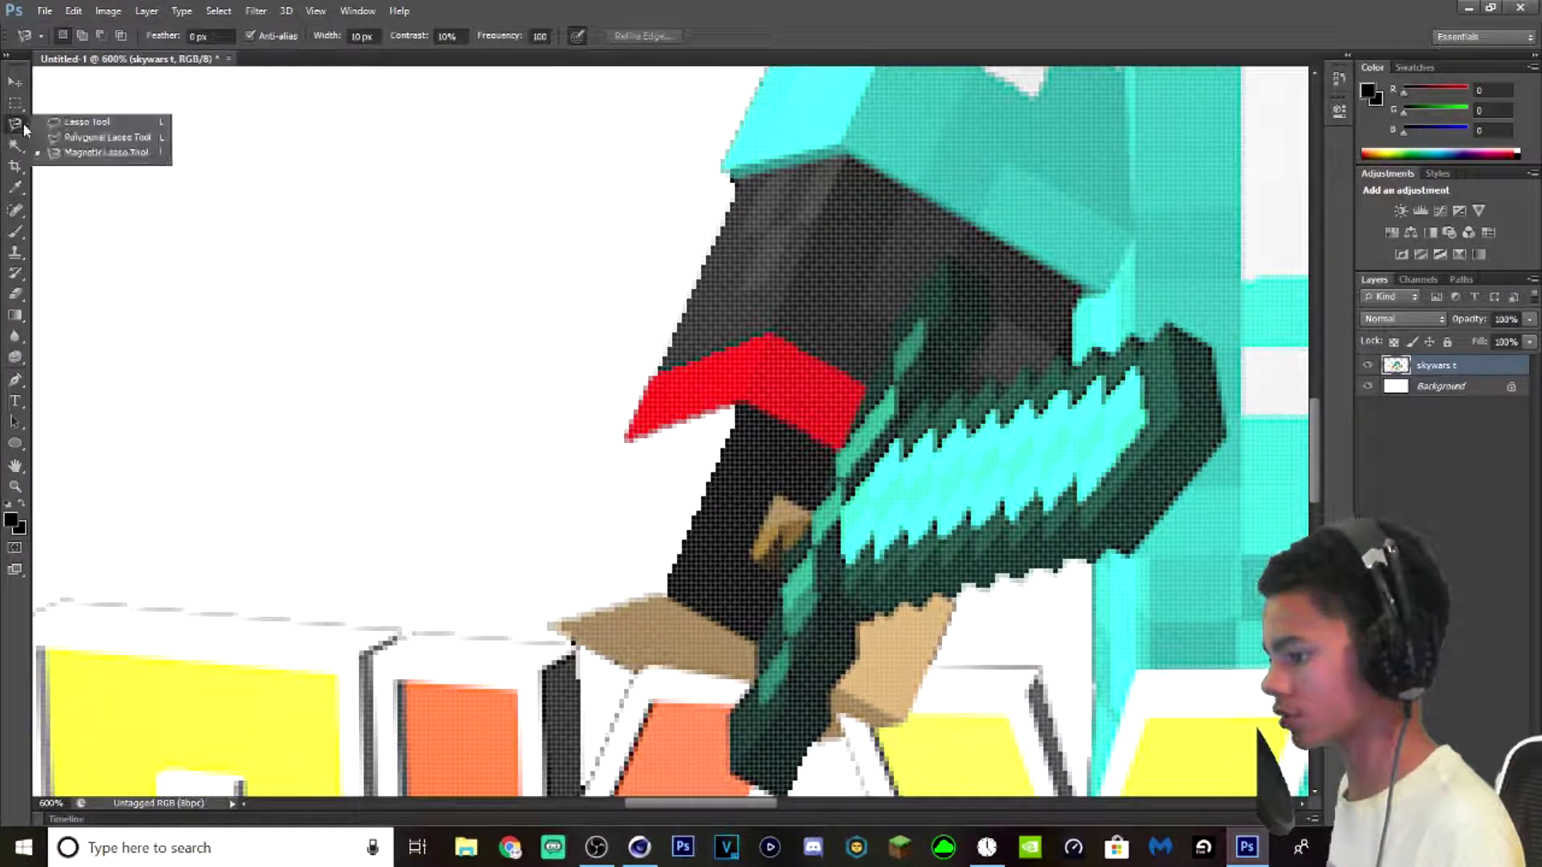
click(84, 138)
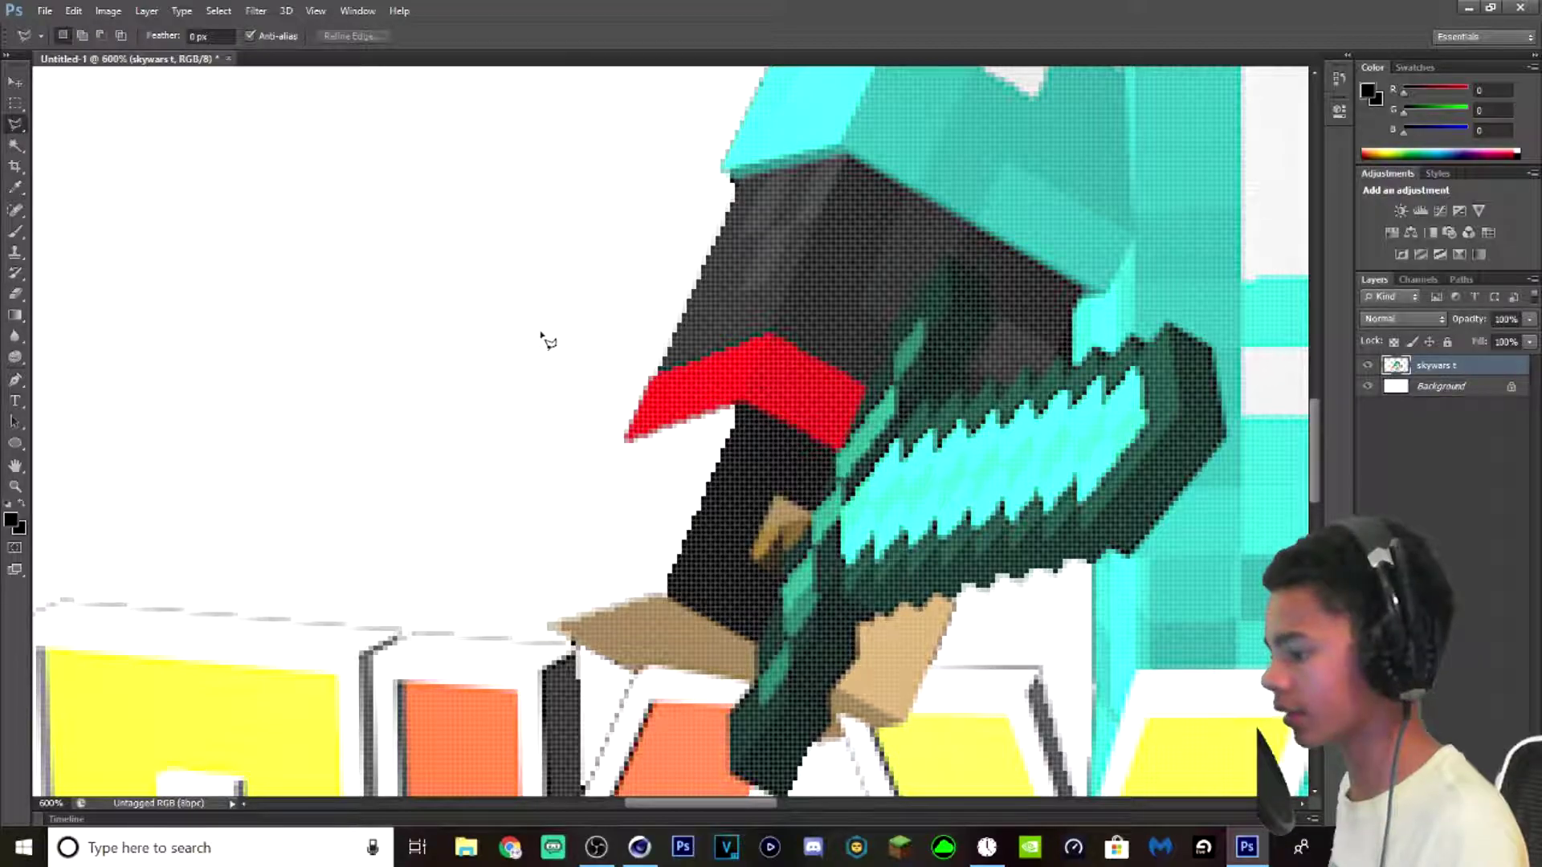
click(625, 438)
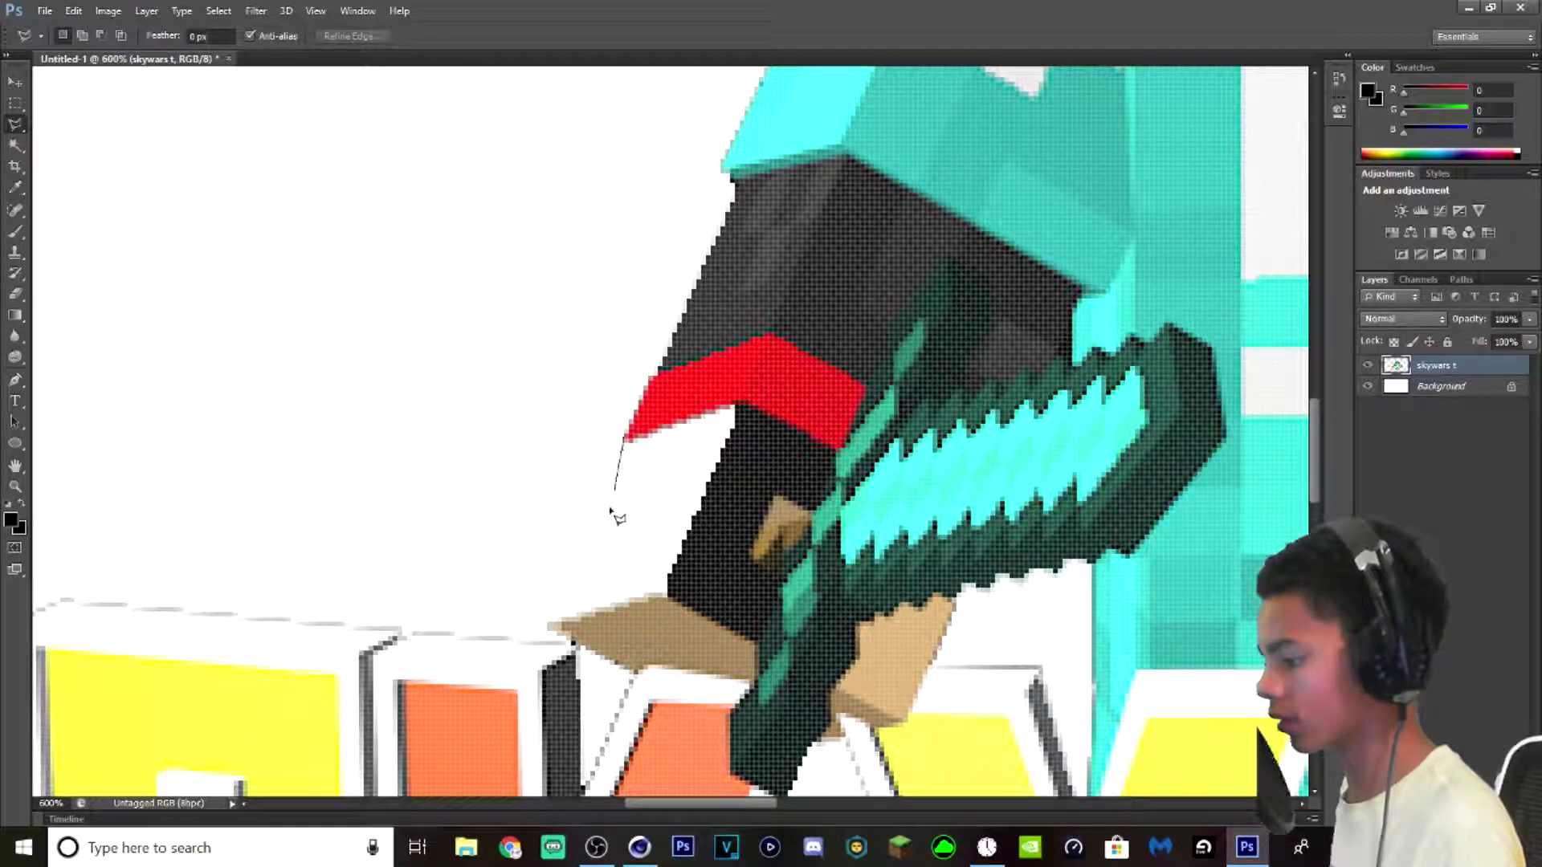
click(550, 624)
click(672, 598)
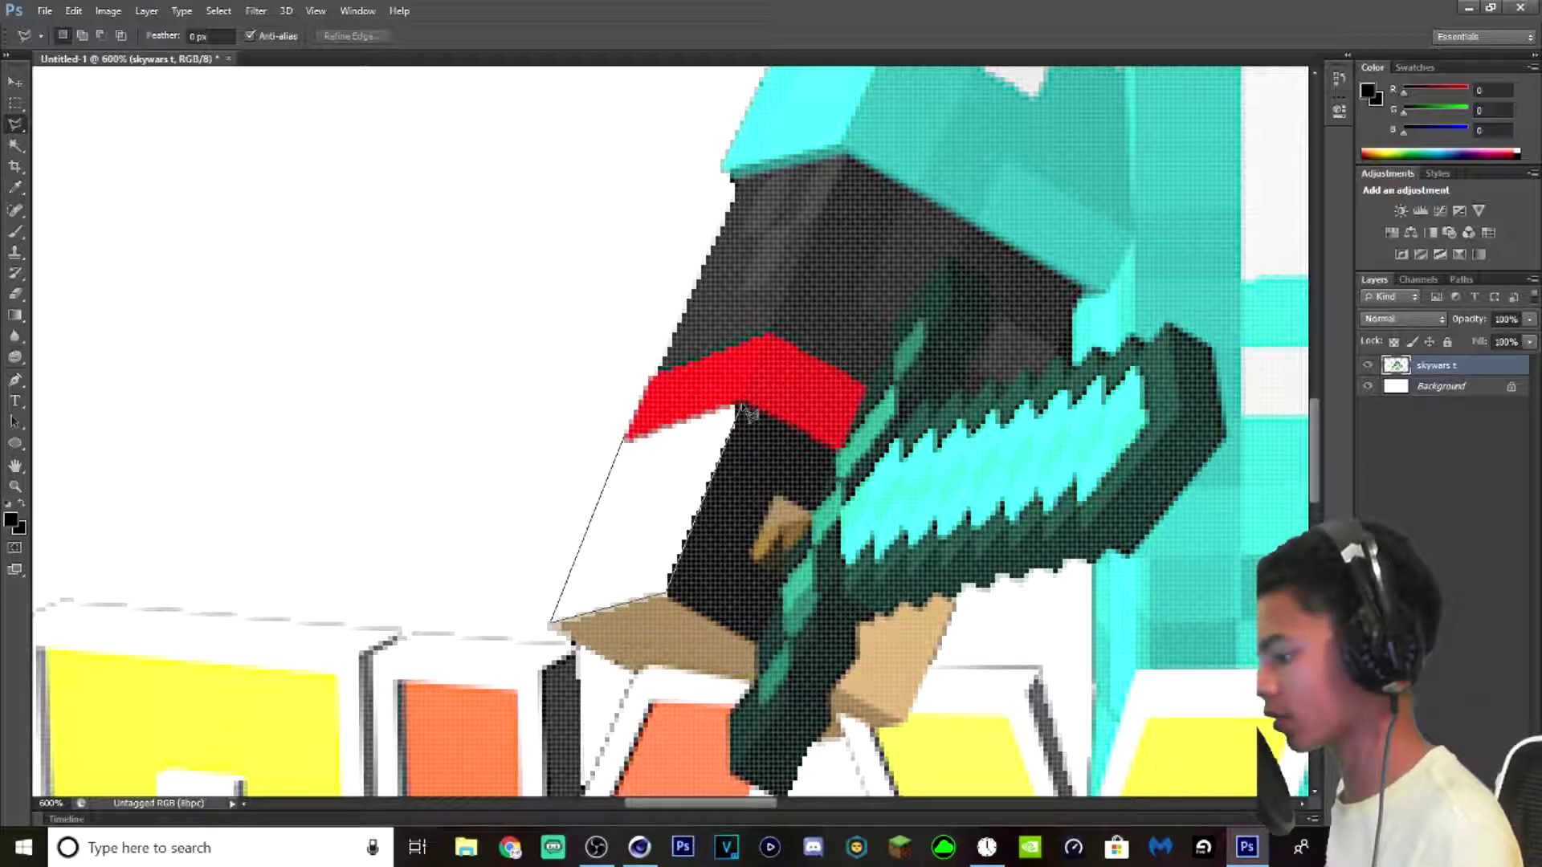
click(735, 404)
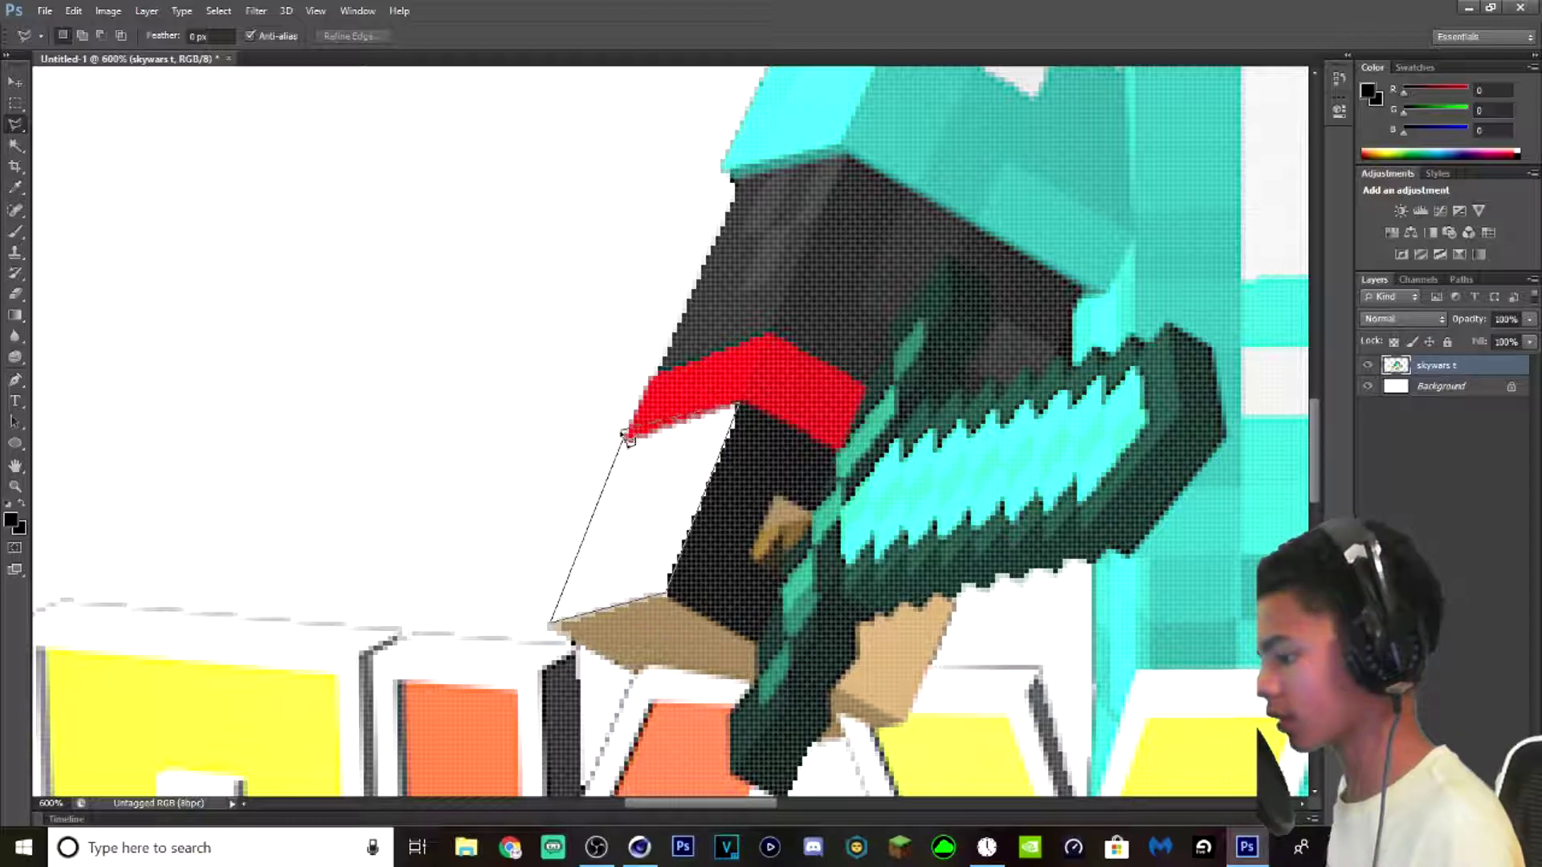
click(632, 446)
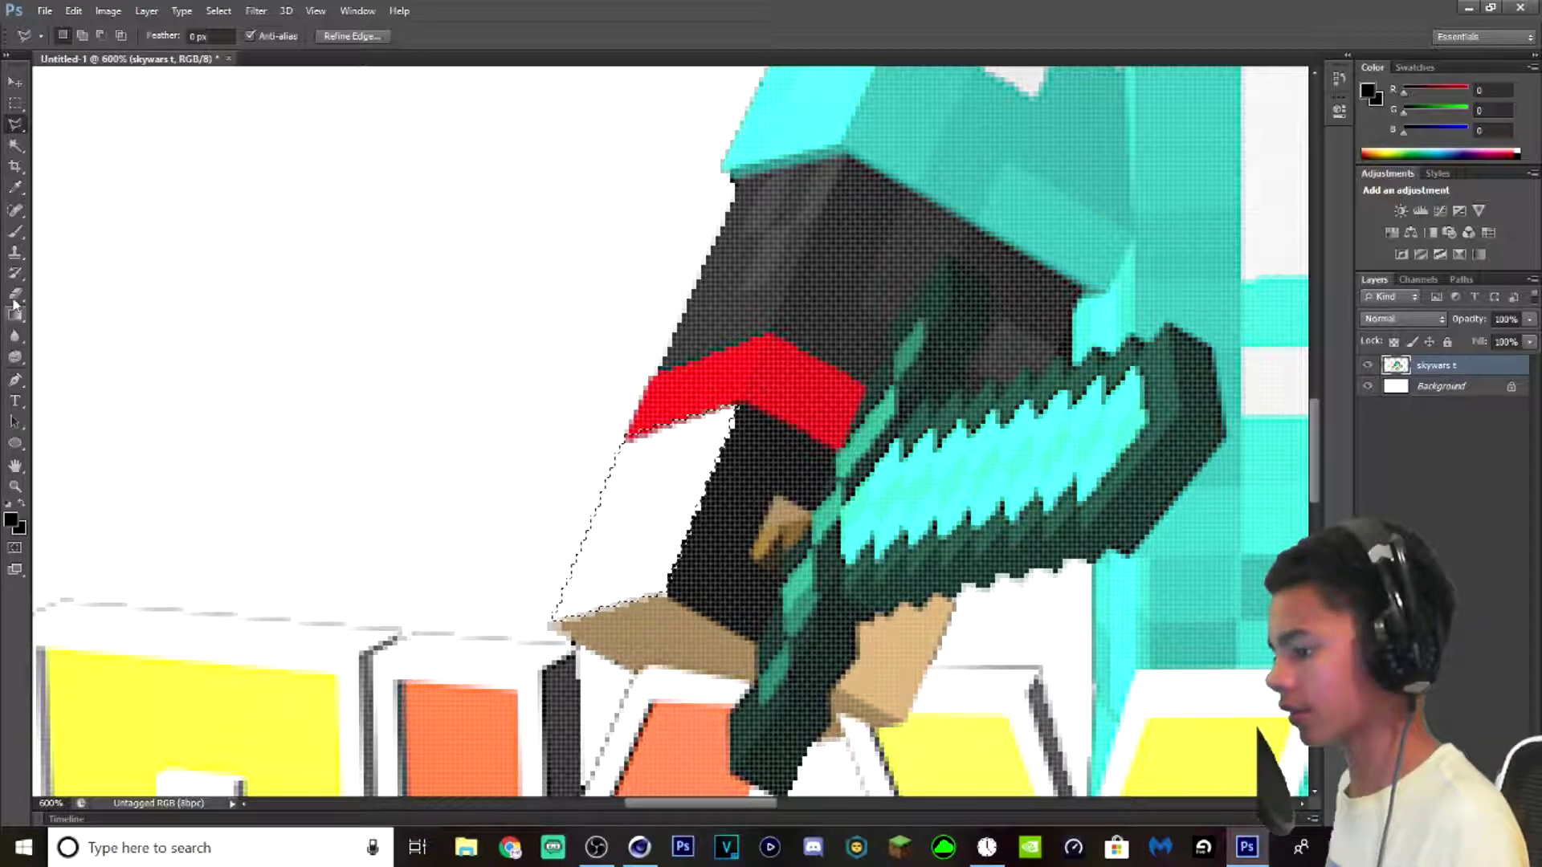
- Paint the selected sleeve area black with the Brush and deselect
click(15, 232)
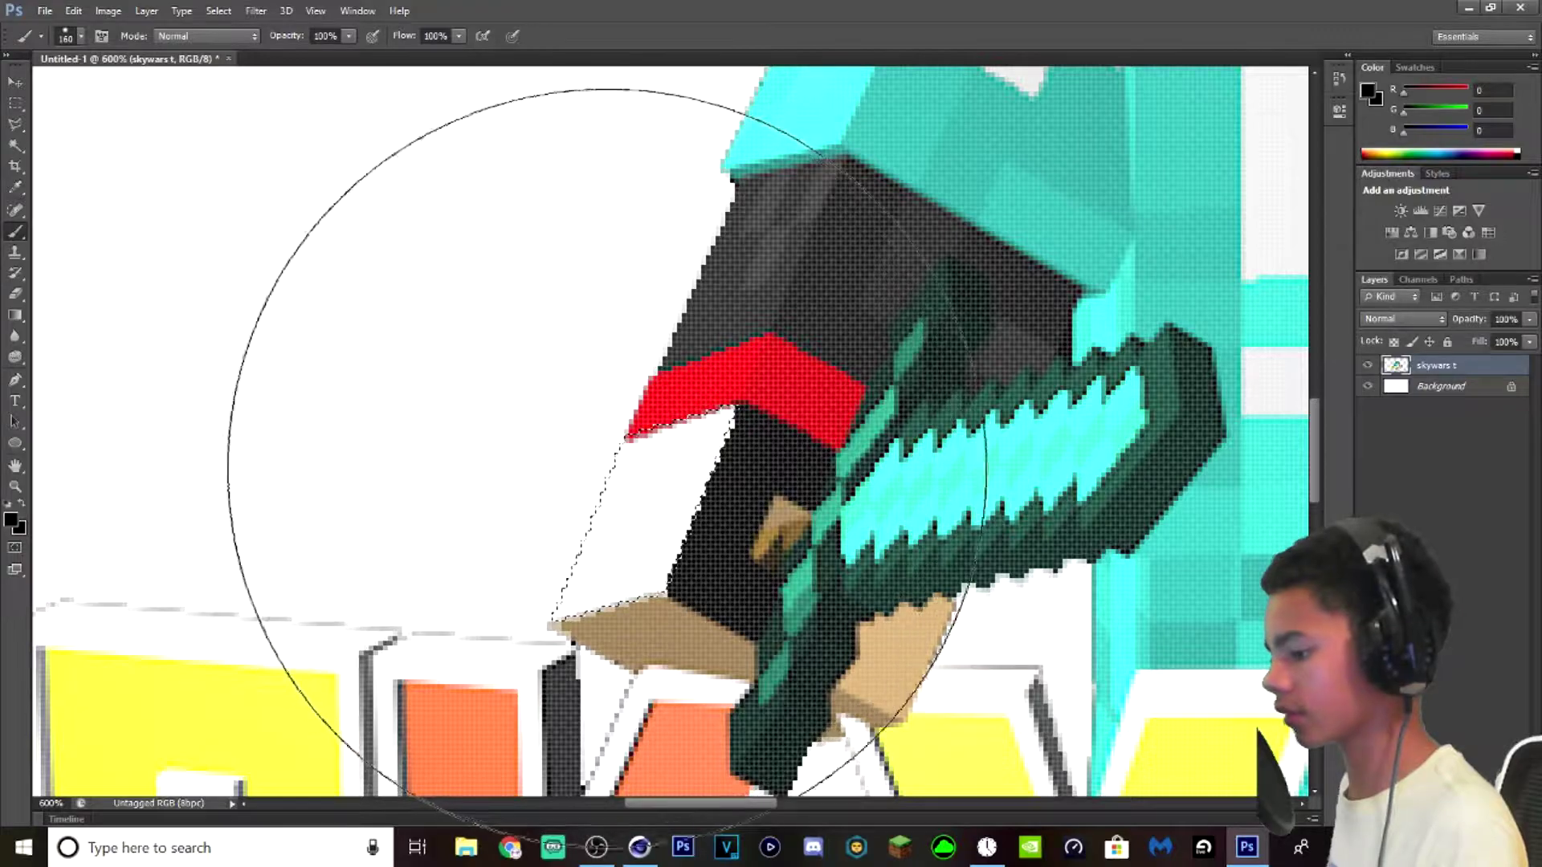
click(526, 514)
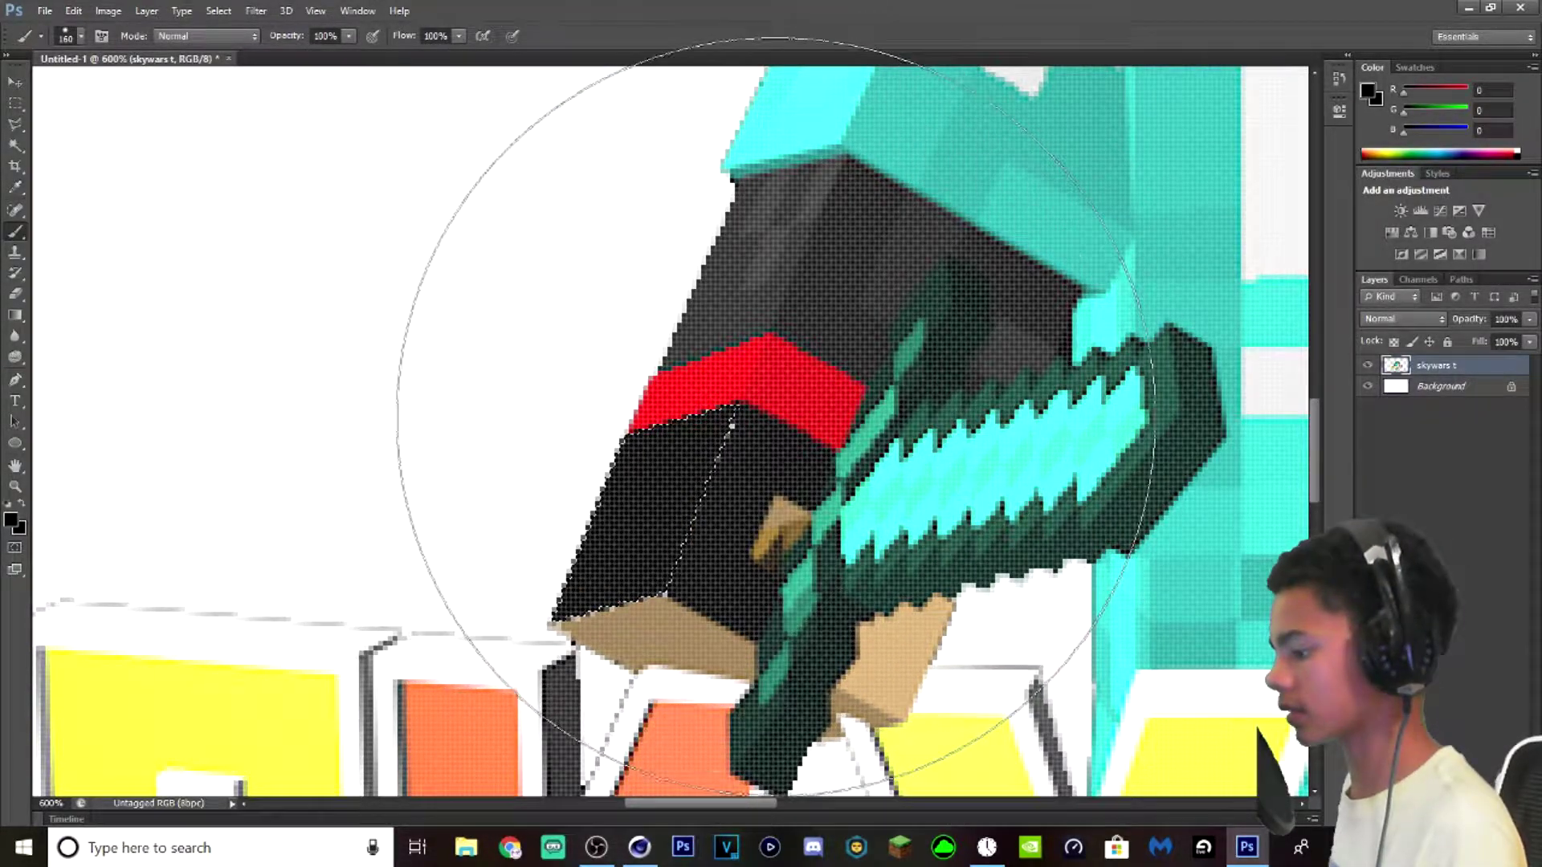
key(ctrl+d)
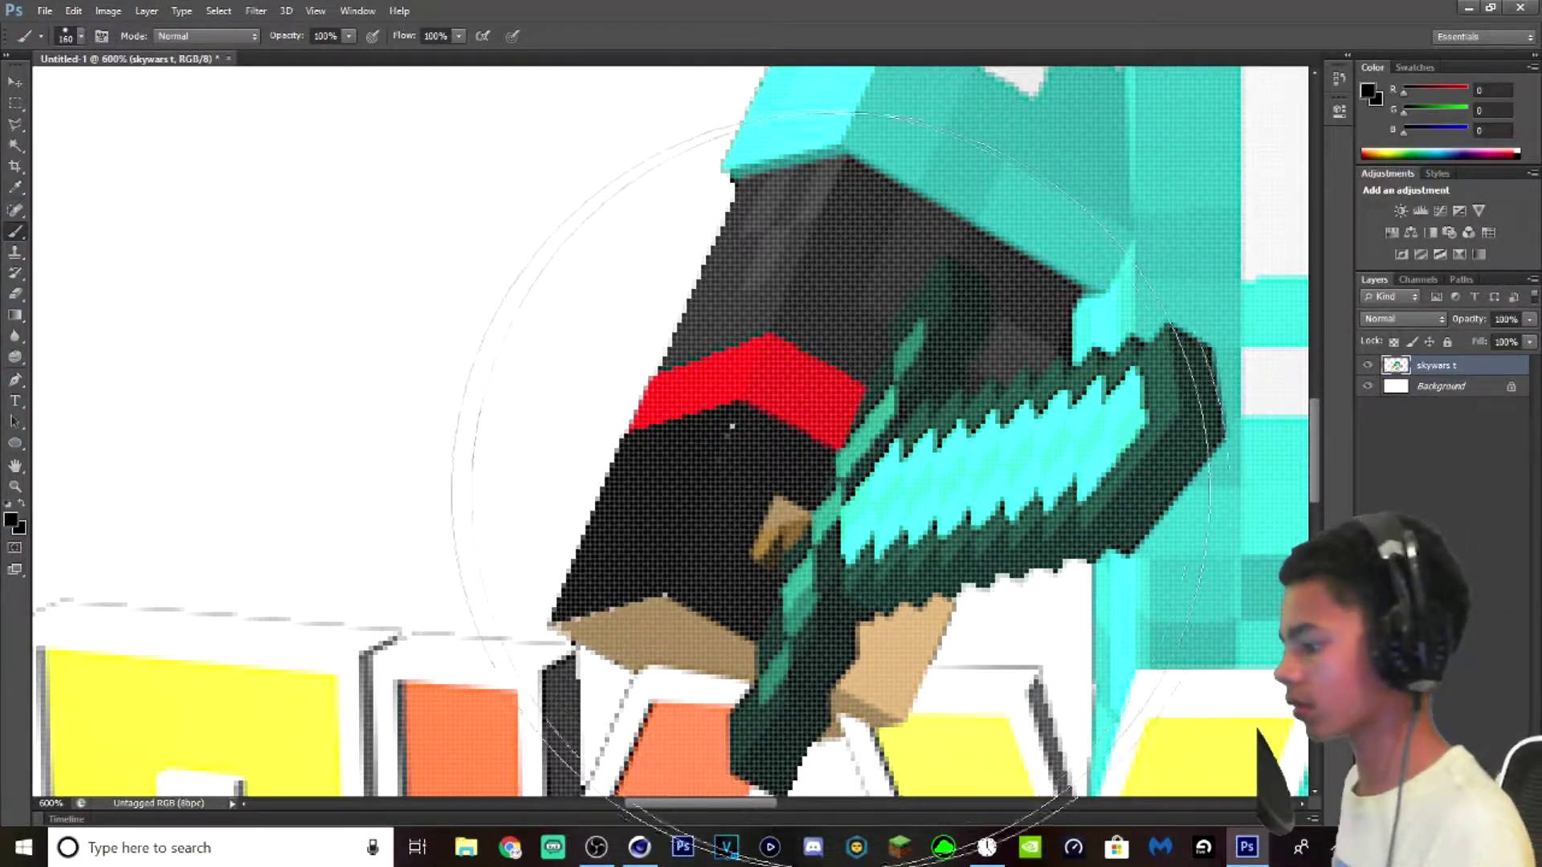
scroll(673, 445, up, 1)
scroll(578, 418, down, 1)
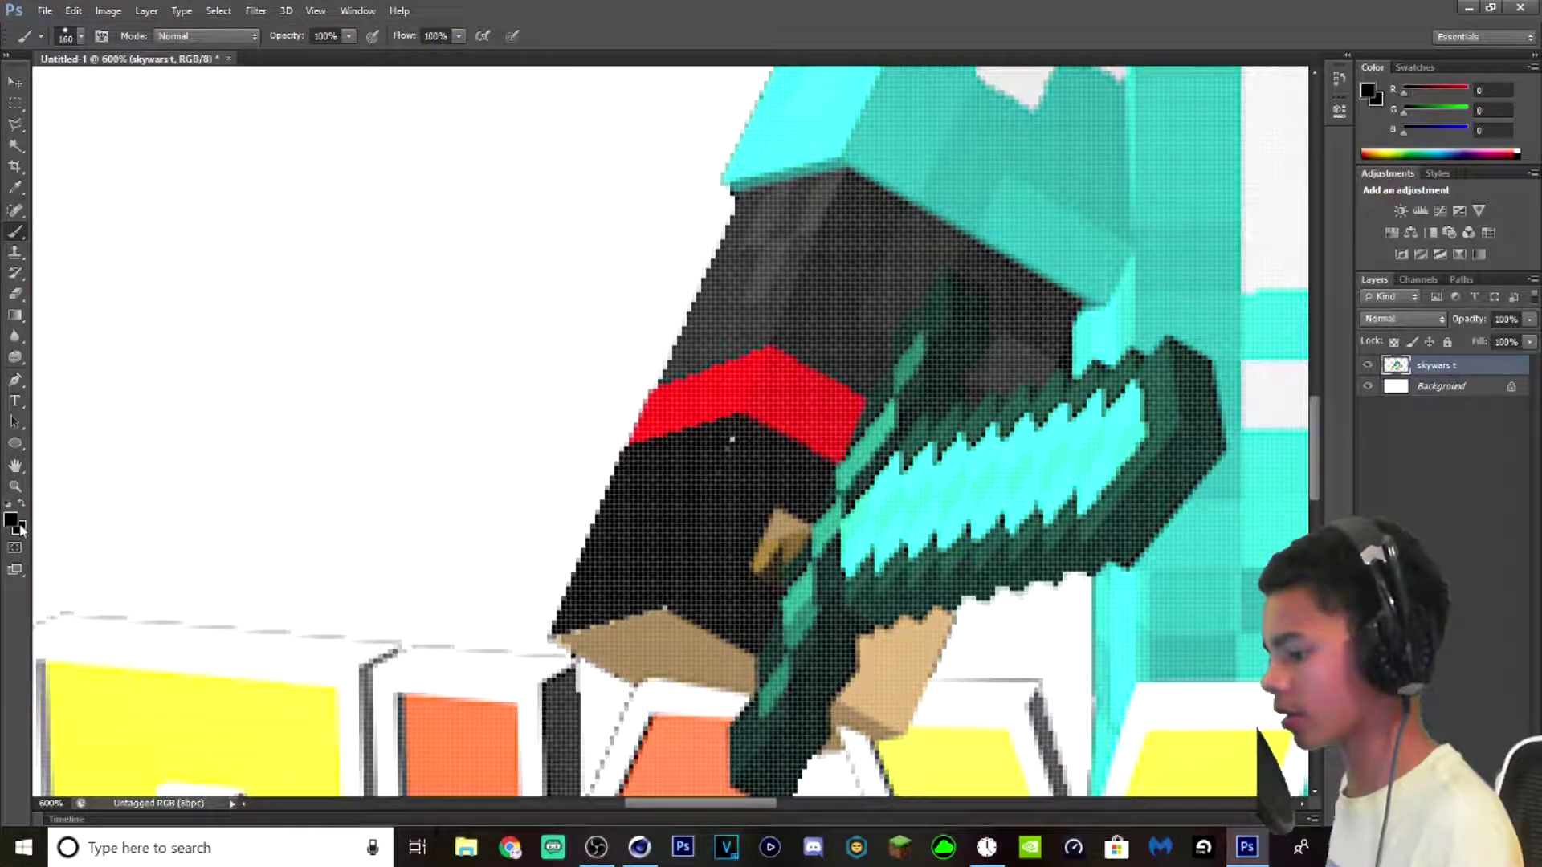
click(81, 36)
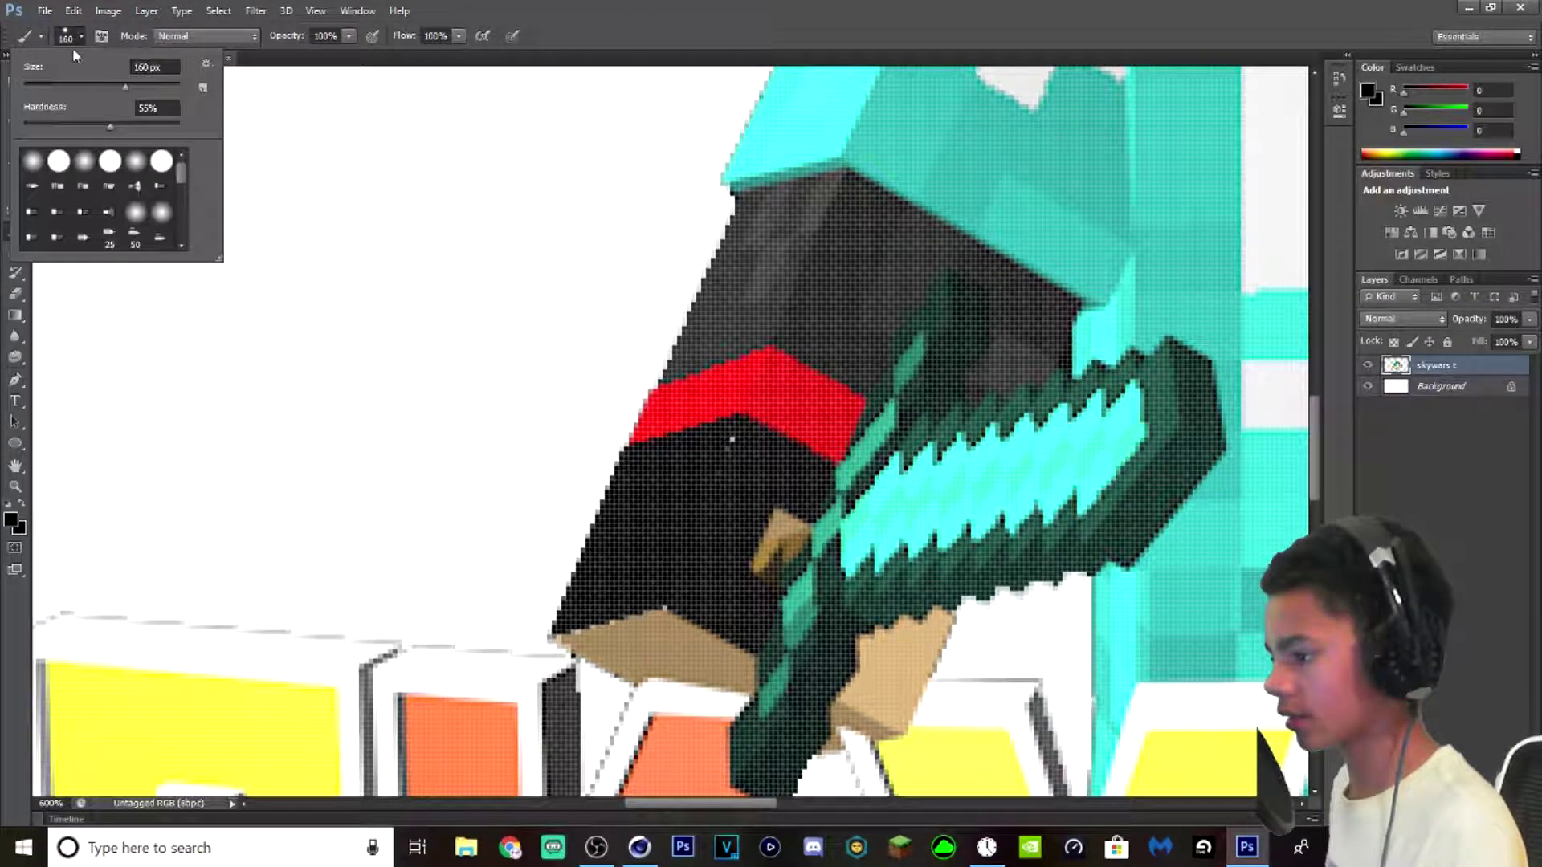
key(Return)
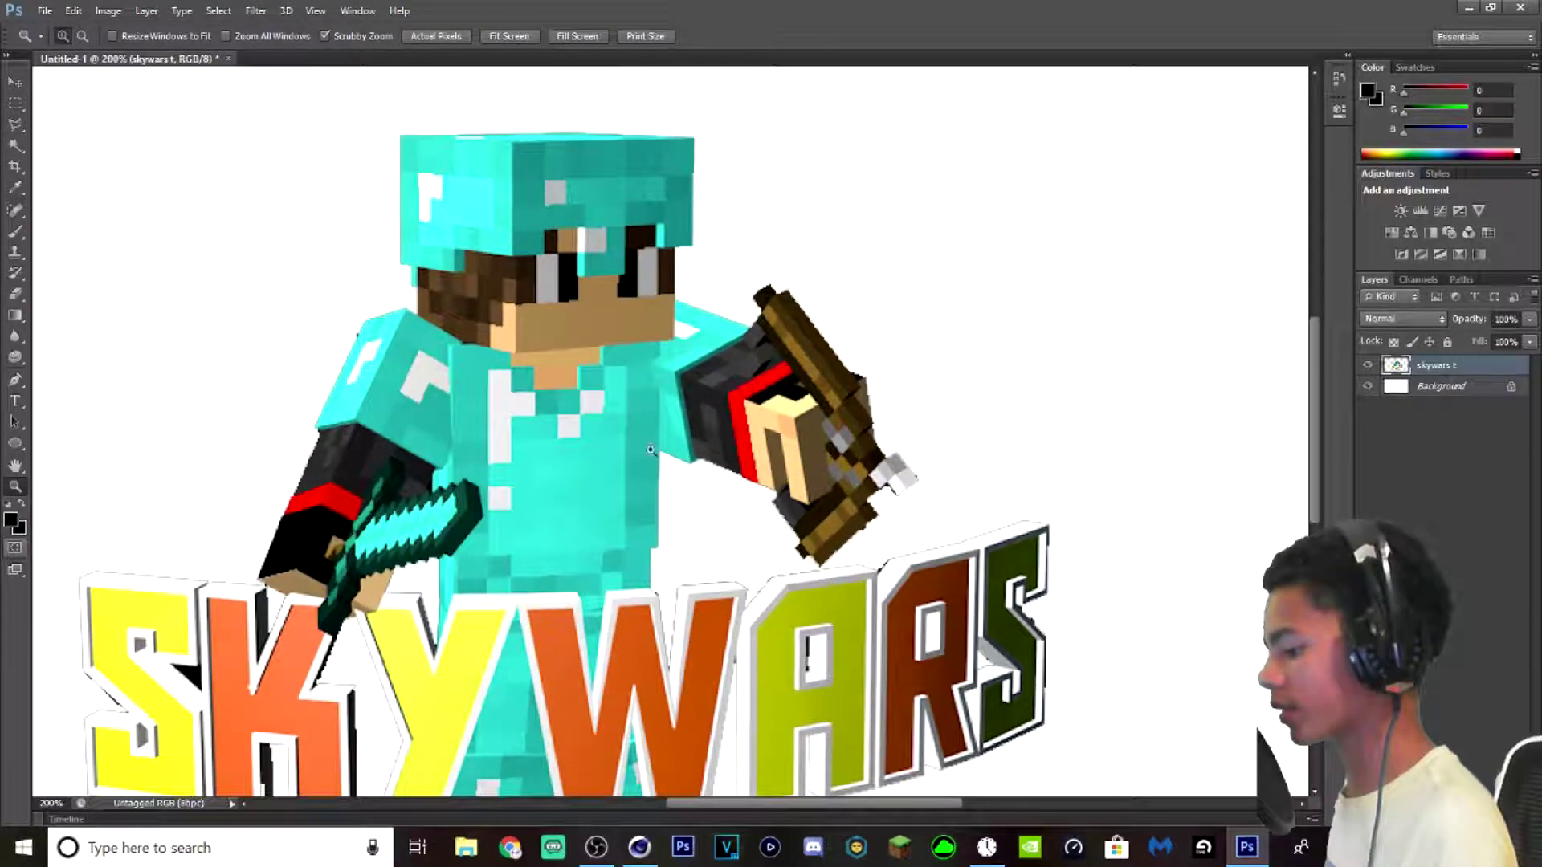
scroll(528, 455, down, 1)
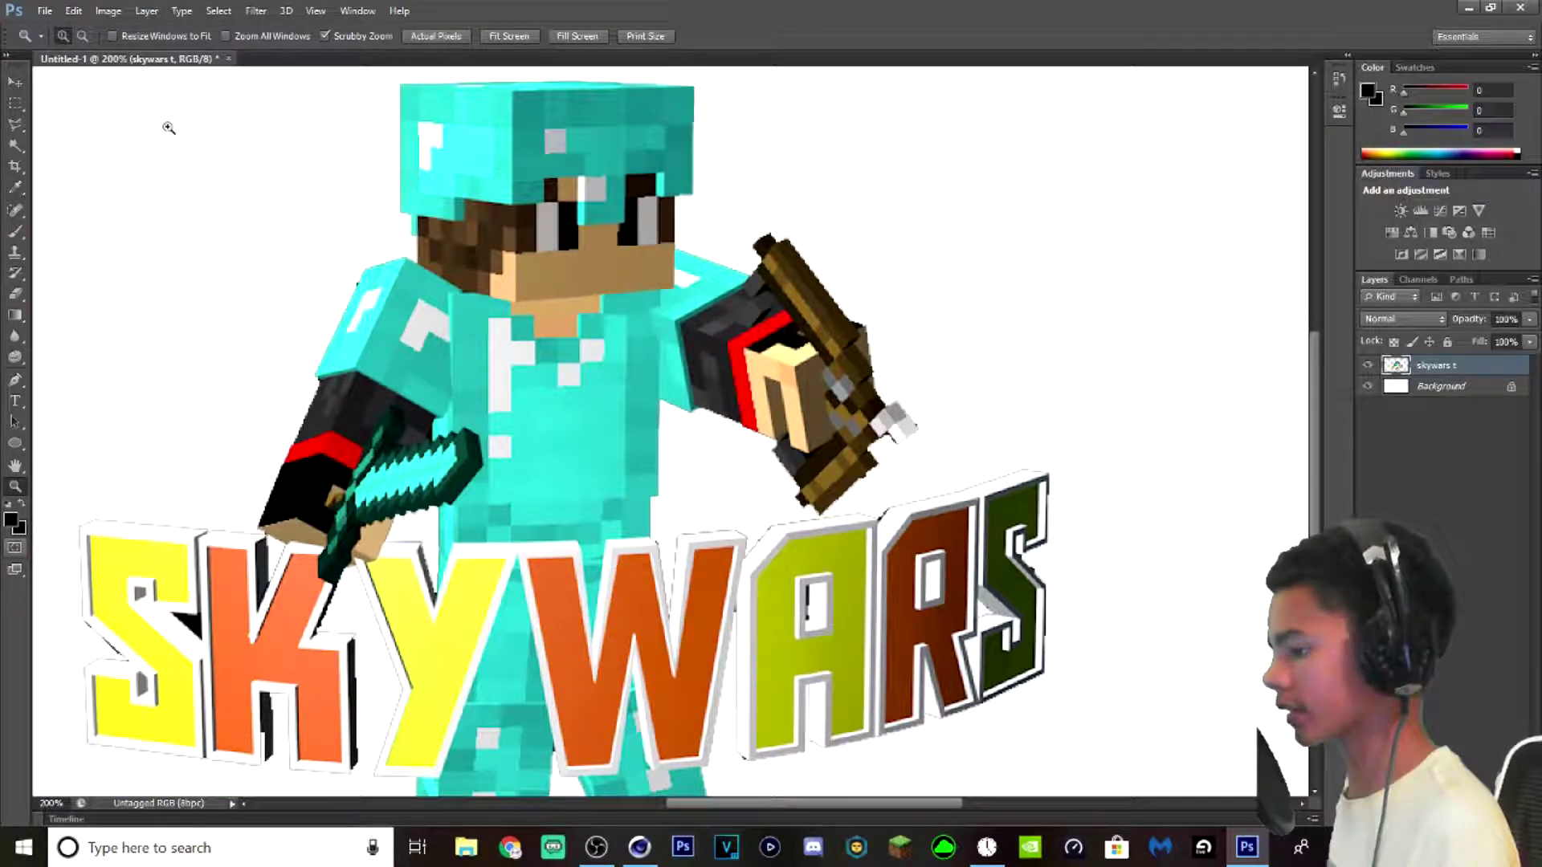
alt+drag(248, 182, 225, 185)
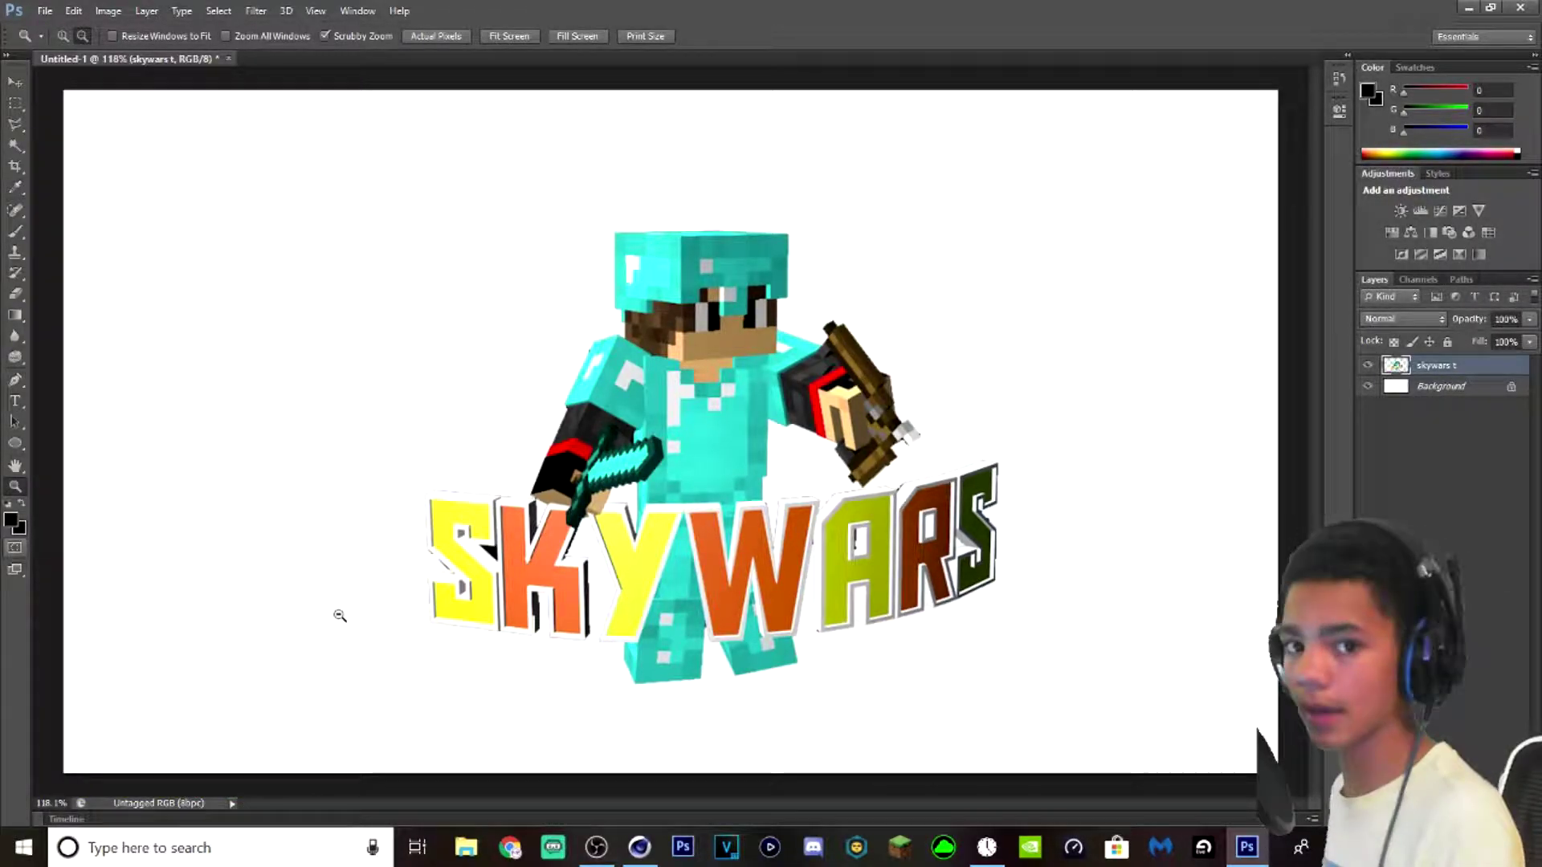
- Switch to Chrome and search Google Images for "minecraft background hd"
click(510, 848)
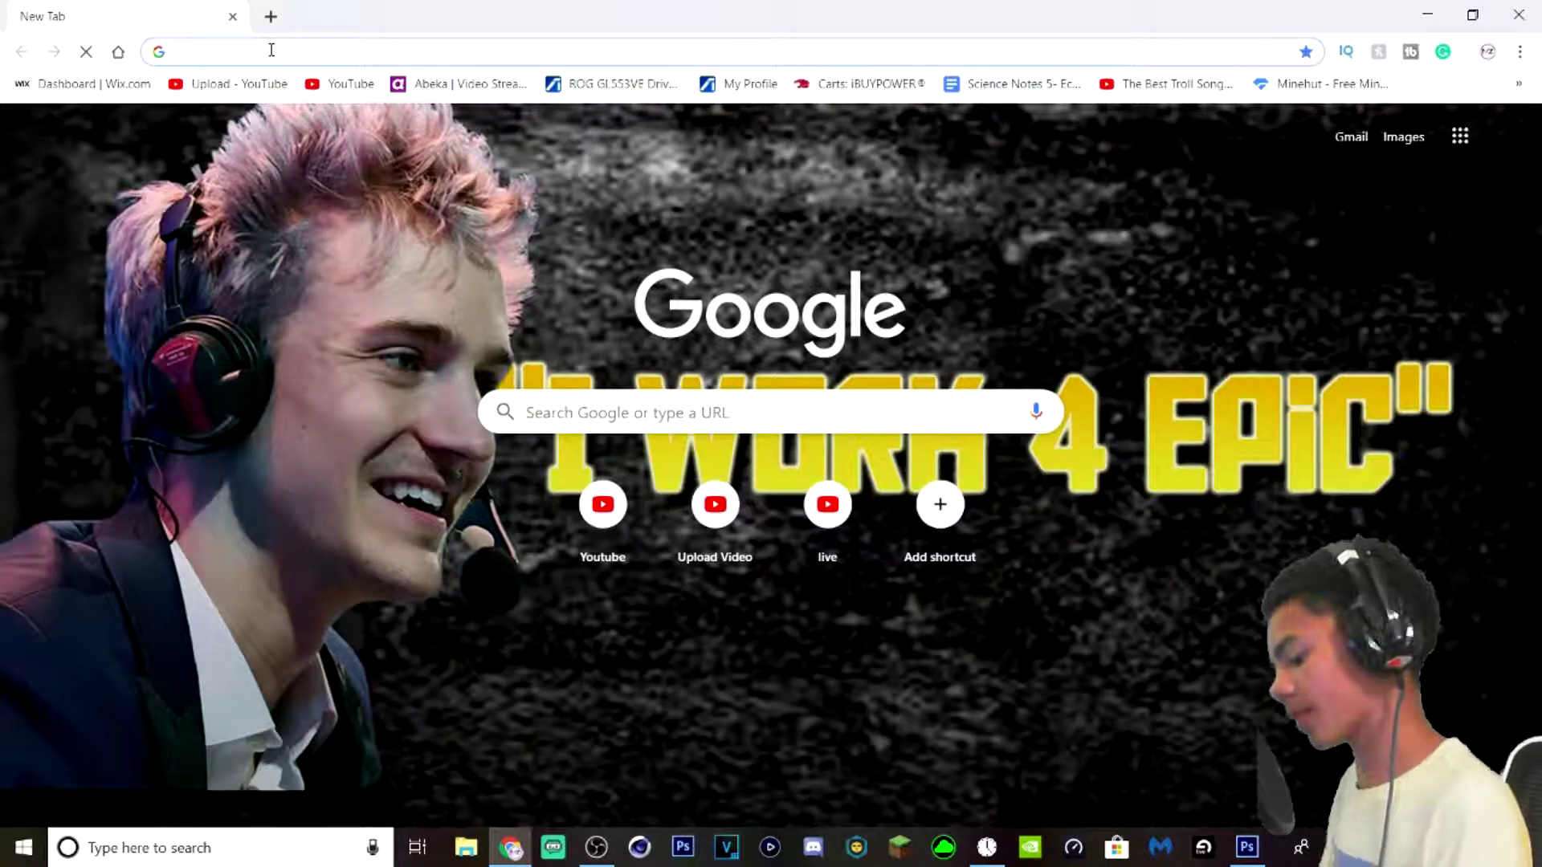
text(mine)
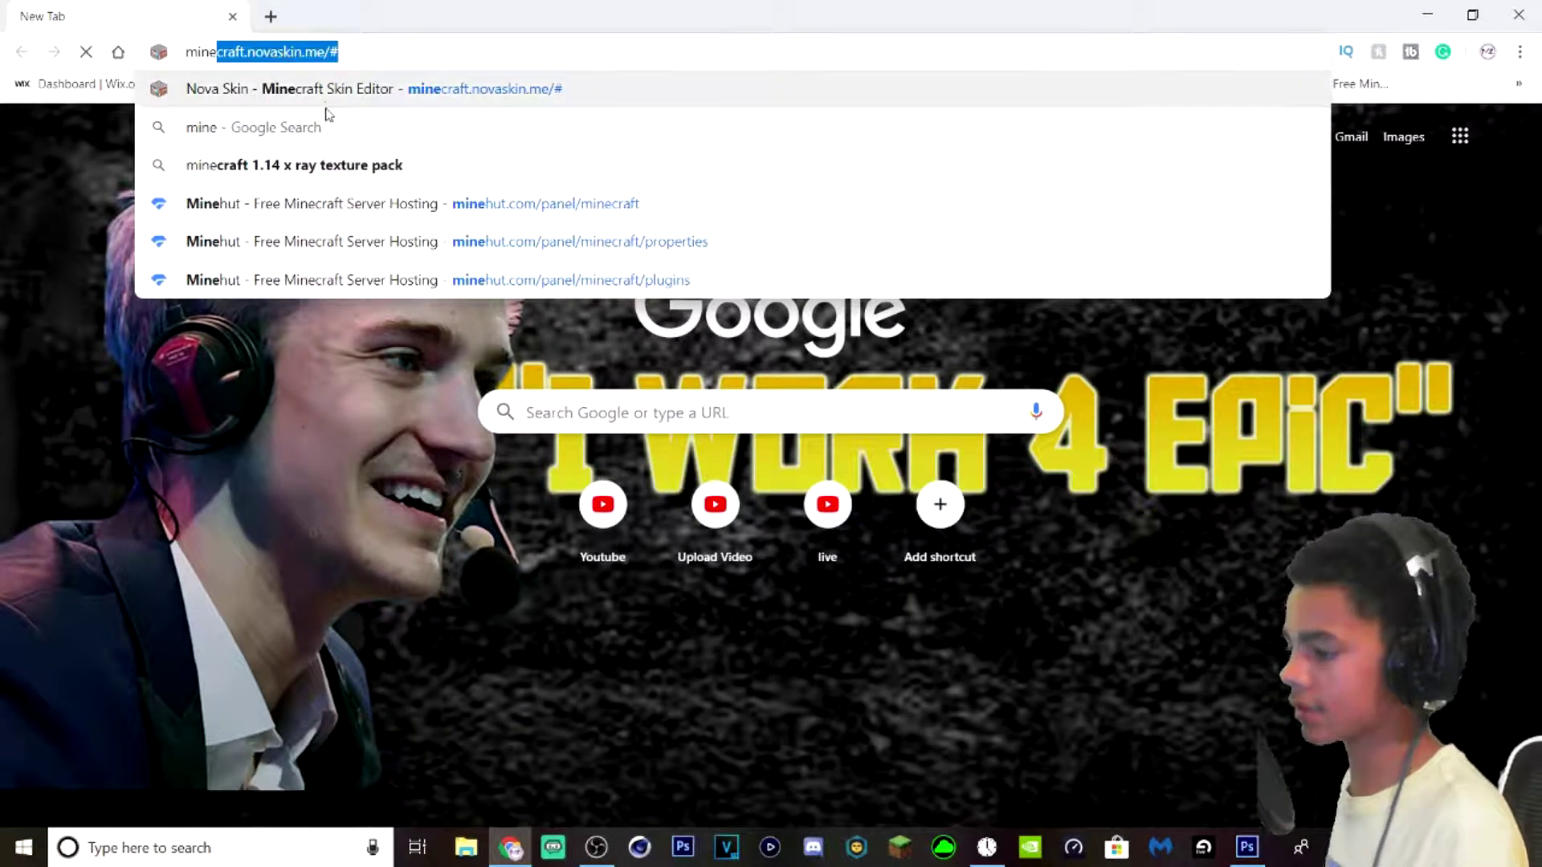
text(craft)
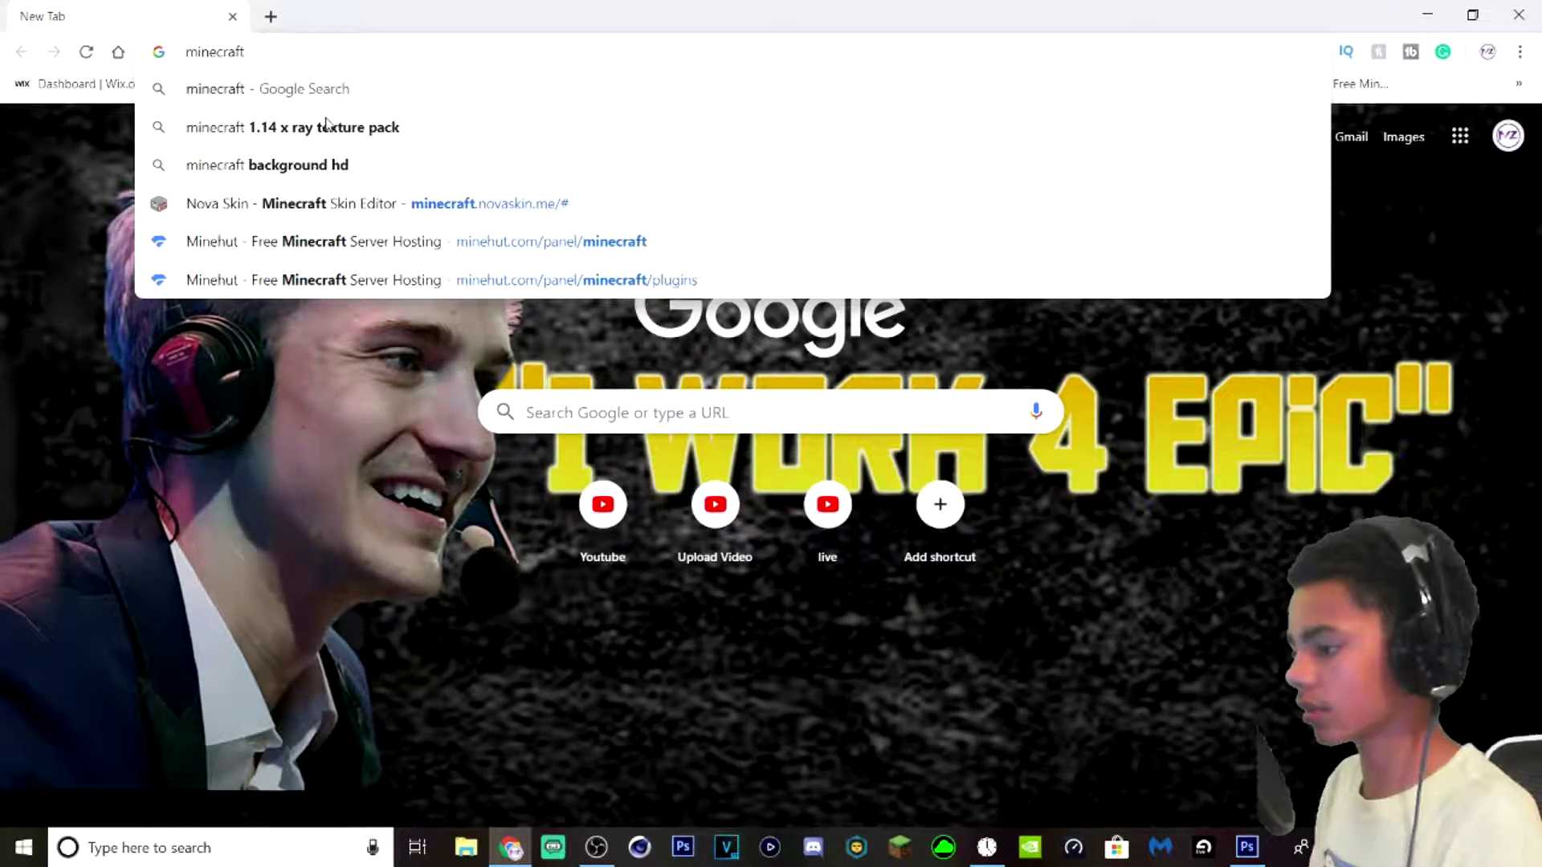
click(335, 164)
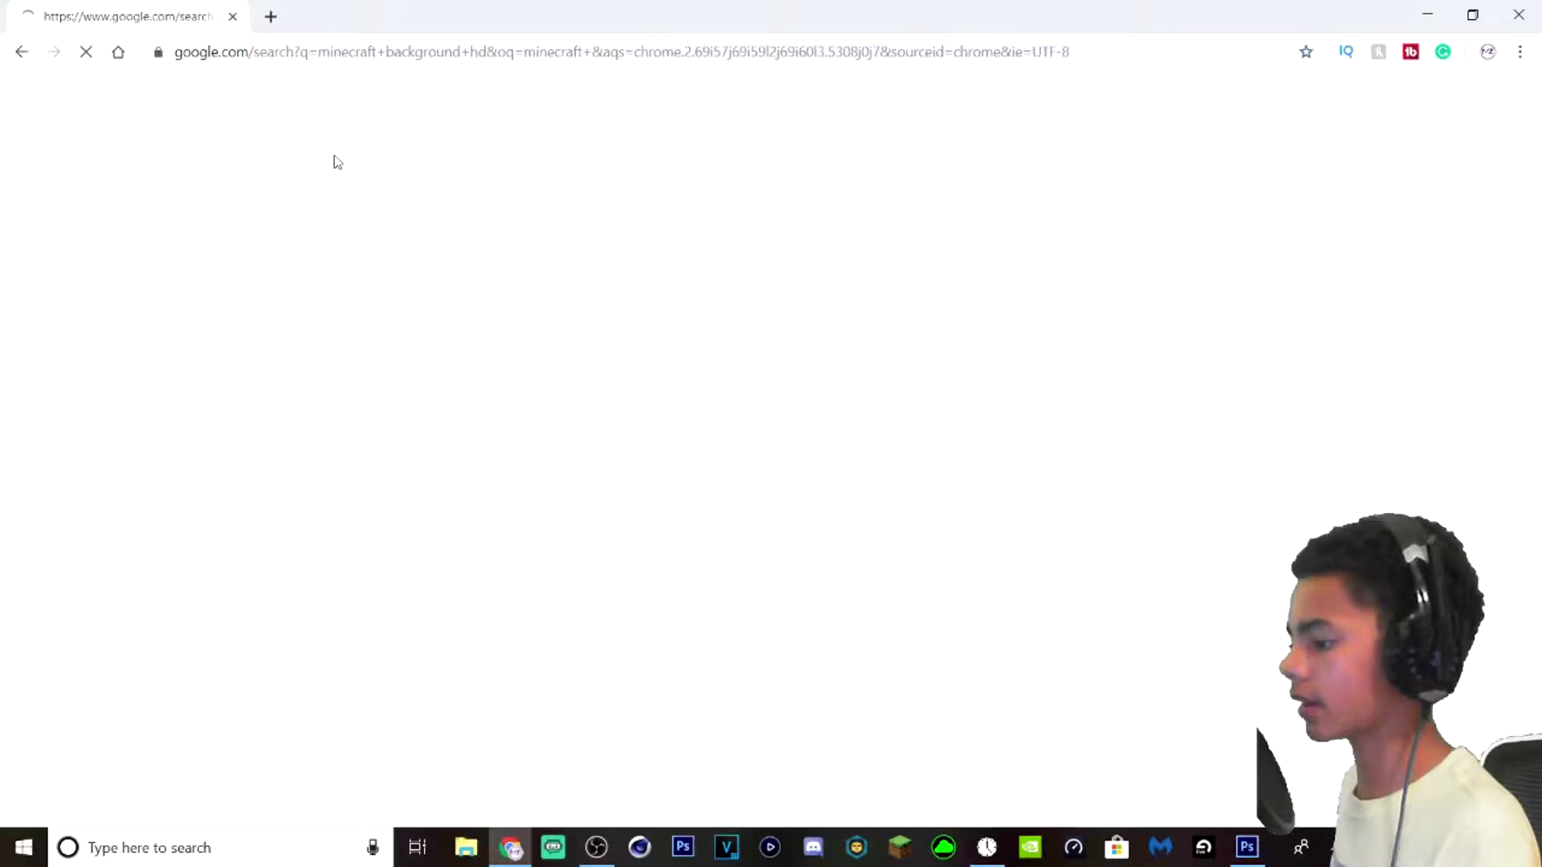
click(268, 171)
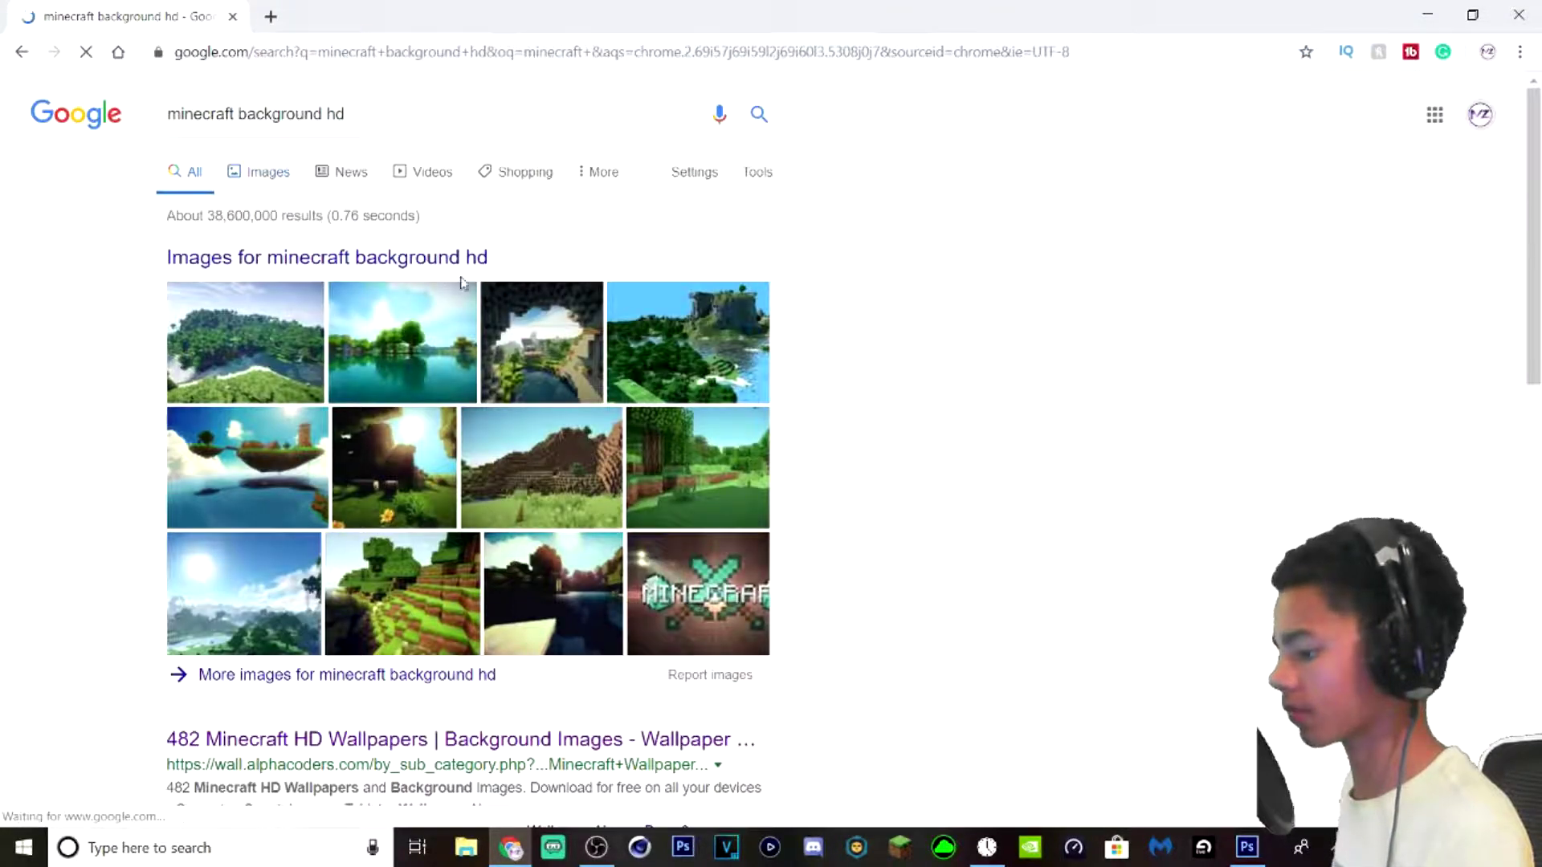
- Open the 1920 × 1080 Minecraft image of a terraced grassy shore with trees at full size in its own tab
scroll(562, 386, down, 8)
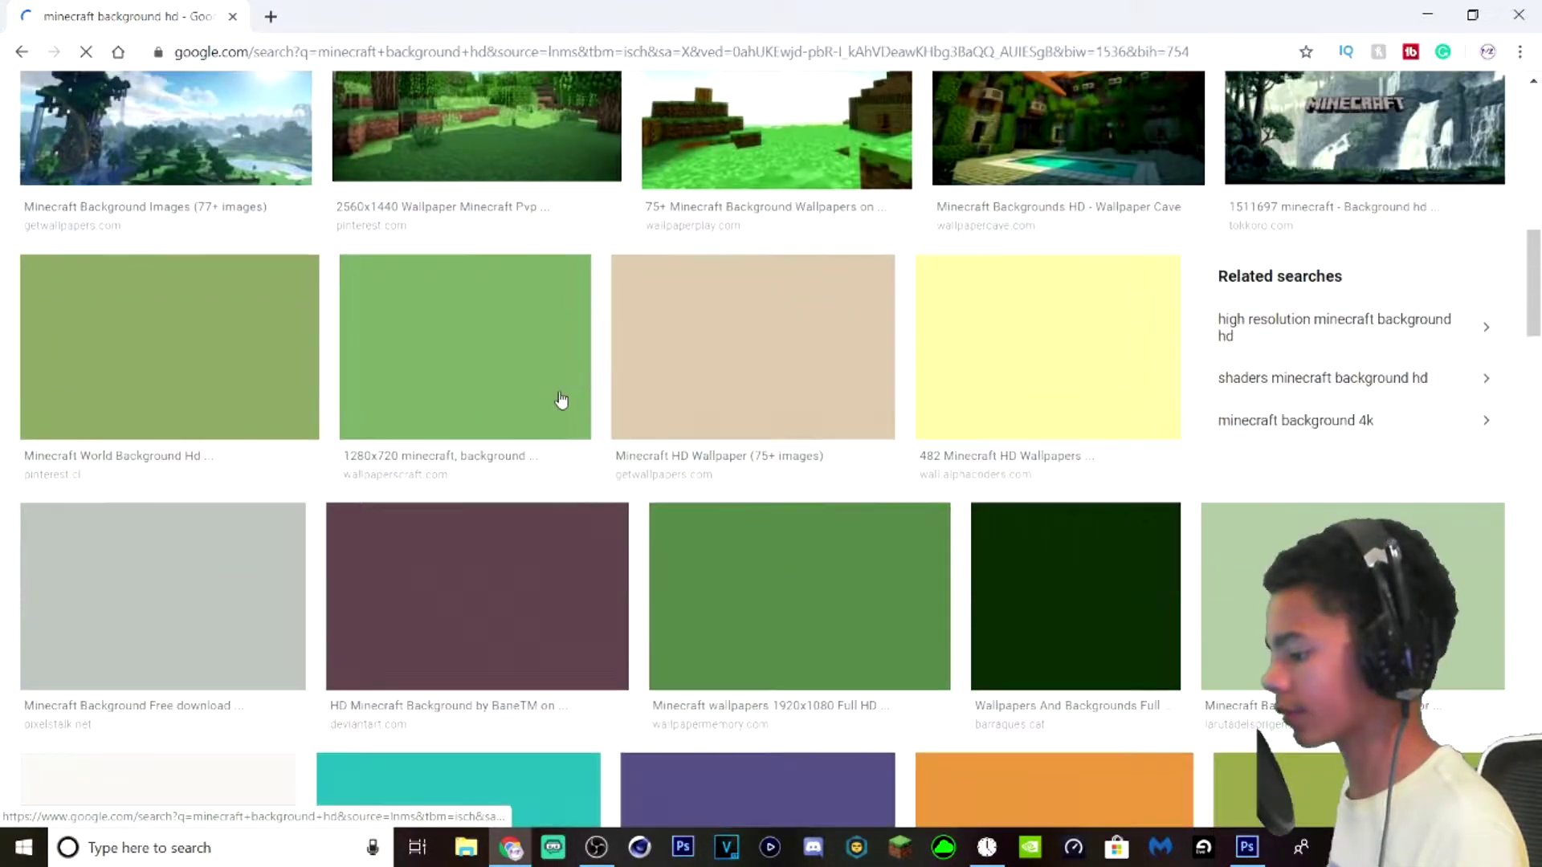
scroll(561, 400, down, 1)
click(551, 437)
right_click(1163, 348)
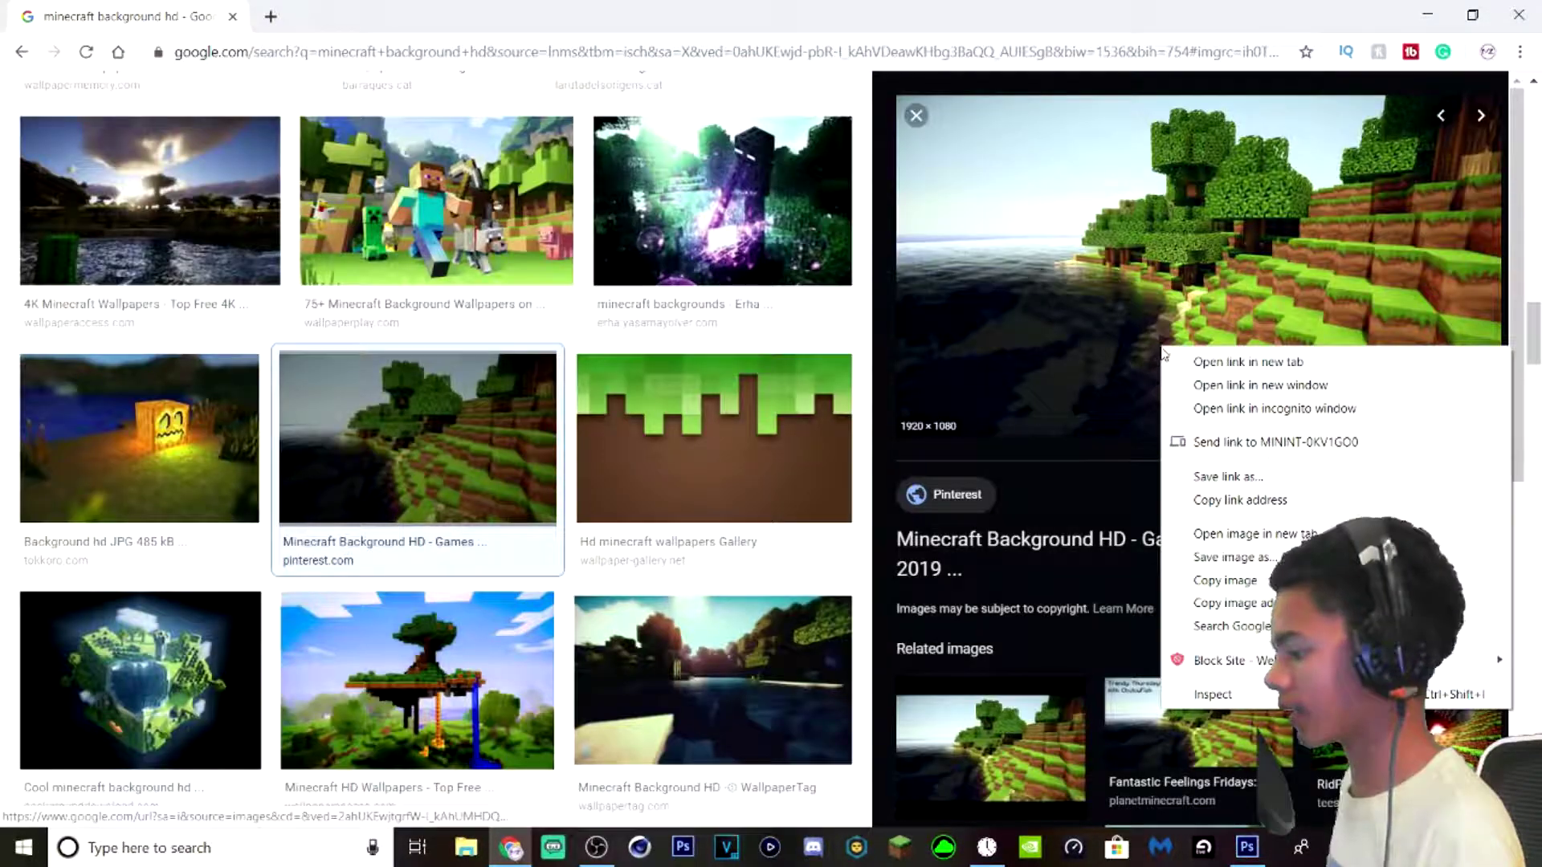
click(1228, 533)
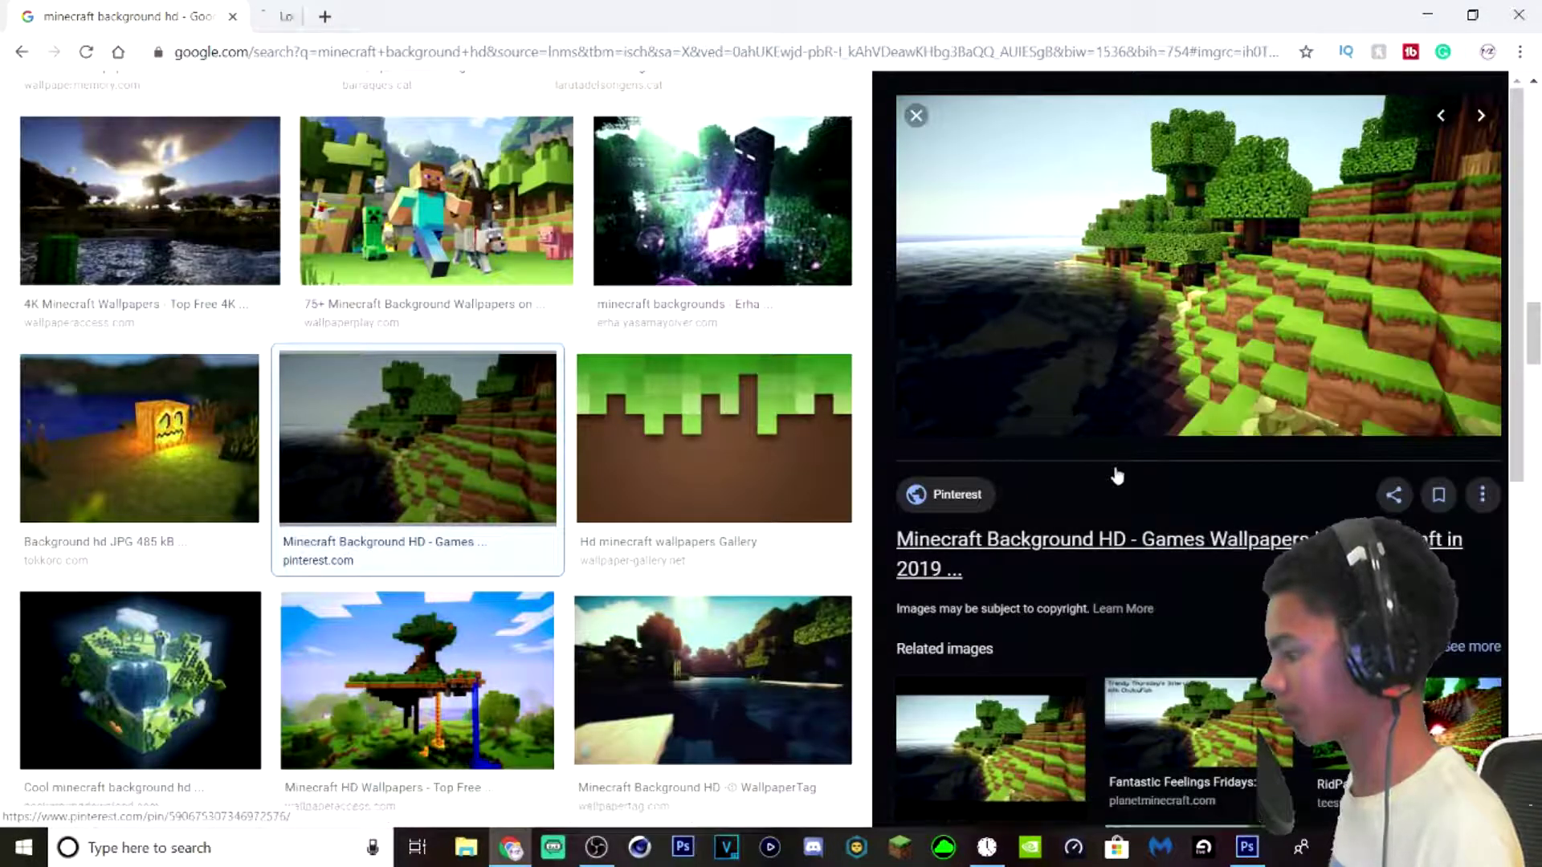
click(440, 18)
- Copy the full-size background image, close the browser and return to Photoshop
right_click(591, 385)
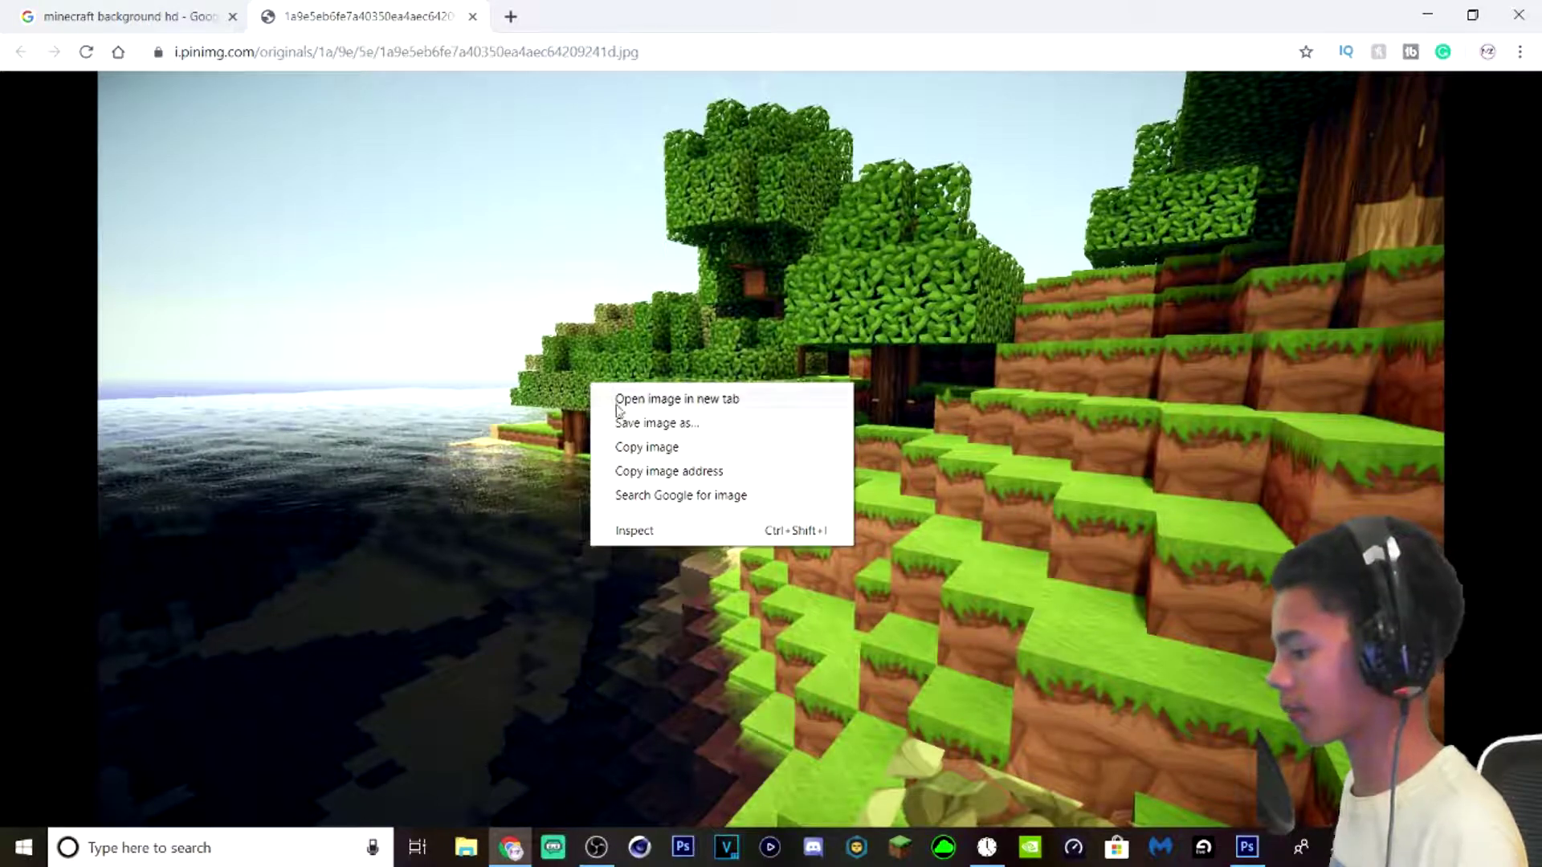
click(643, 447)
click(1518, 11)
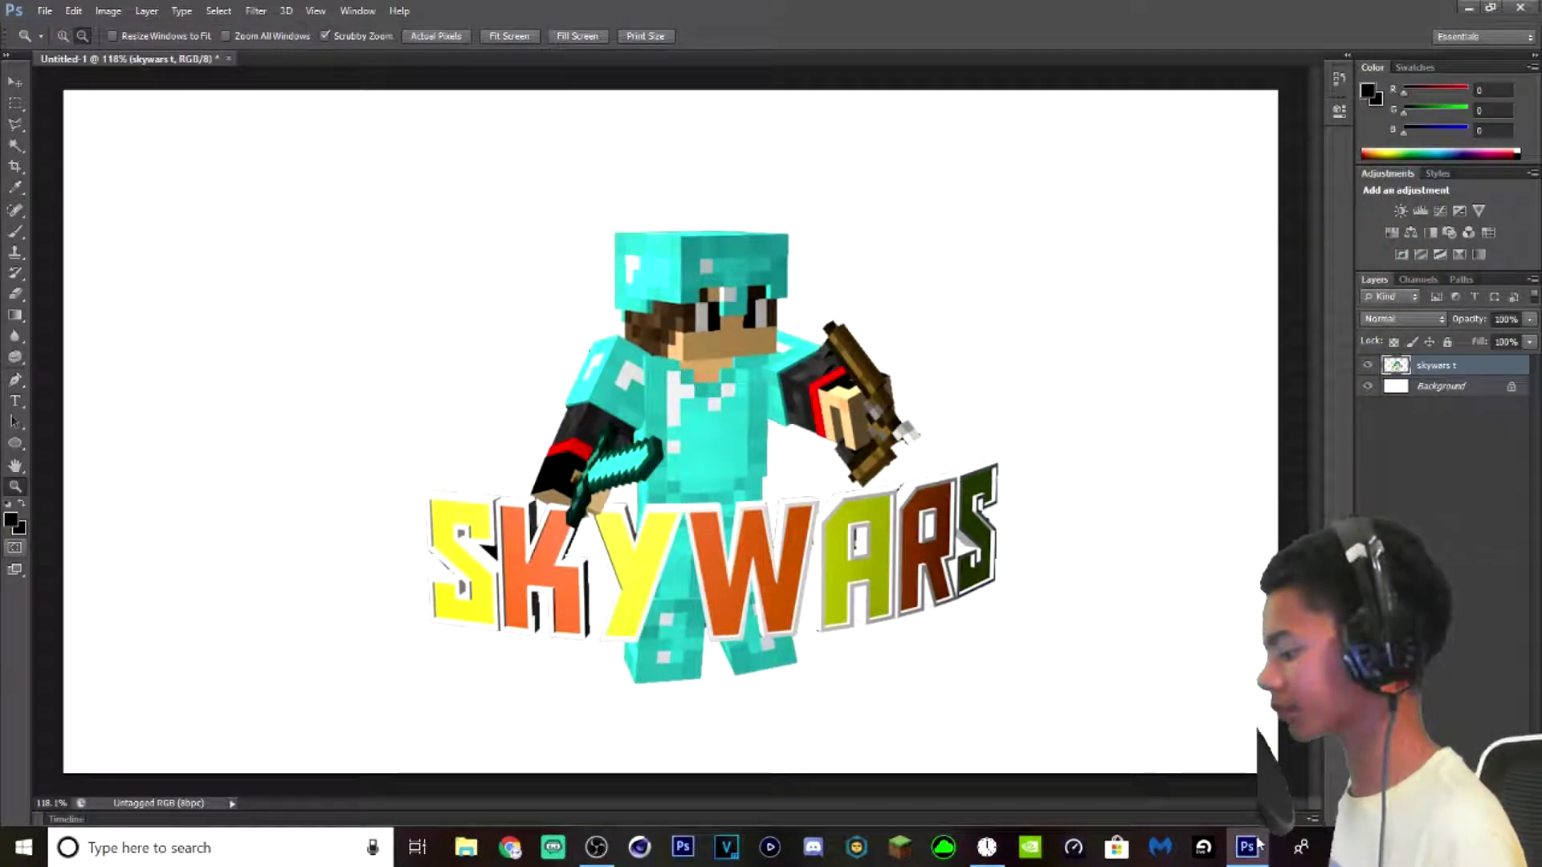
- Paste the copied Minecraft background image into the document as a new layer
alt+click(427, 313)
click(22, 83)
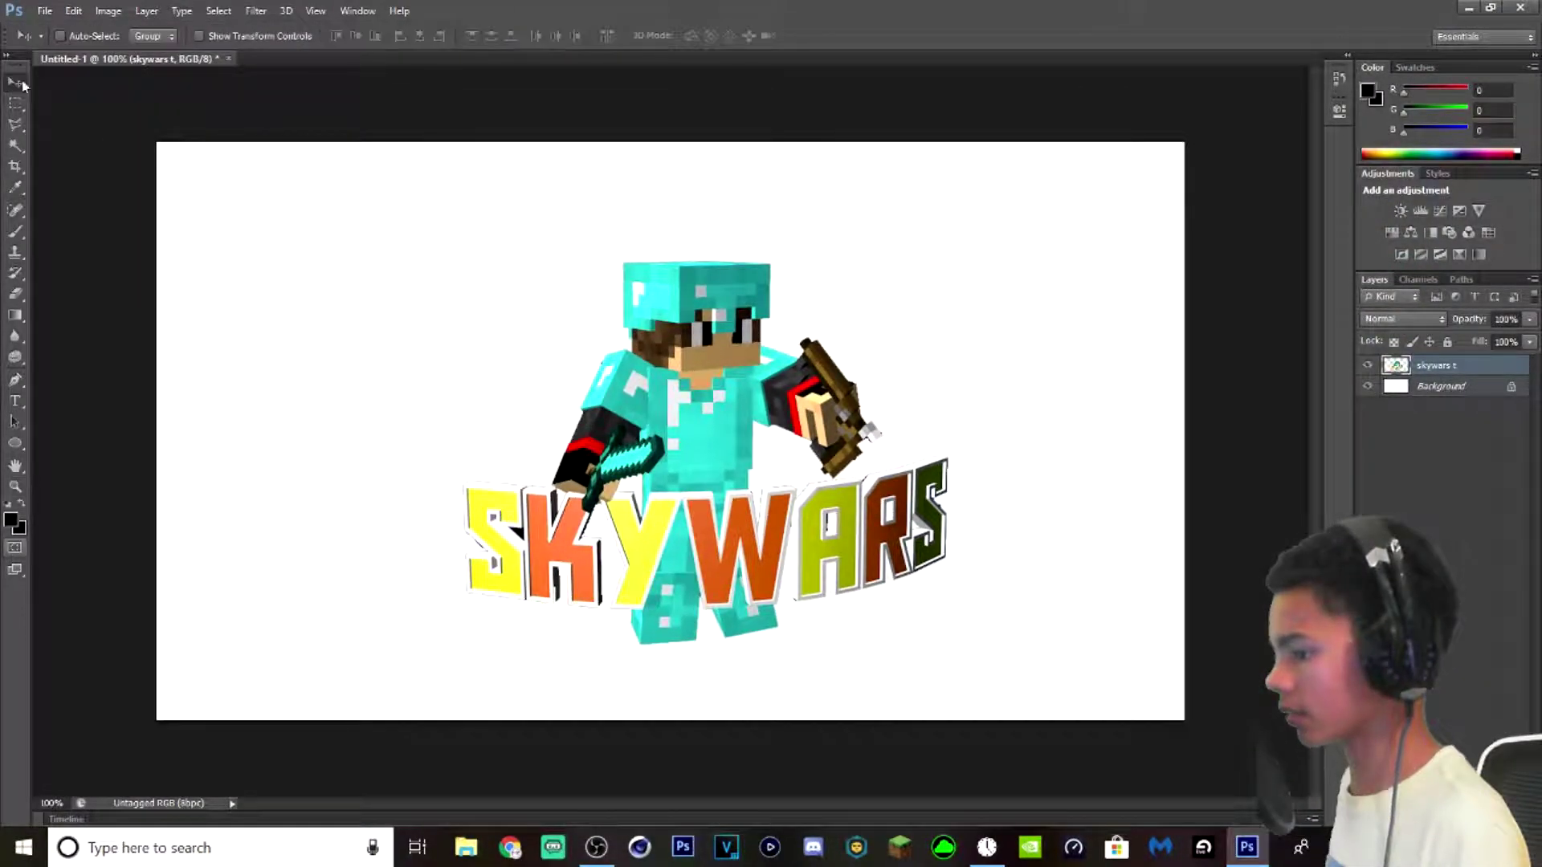
key(ctrl+v)
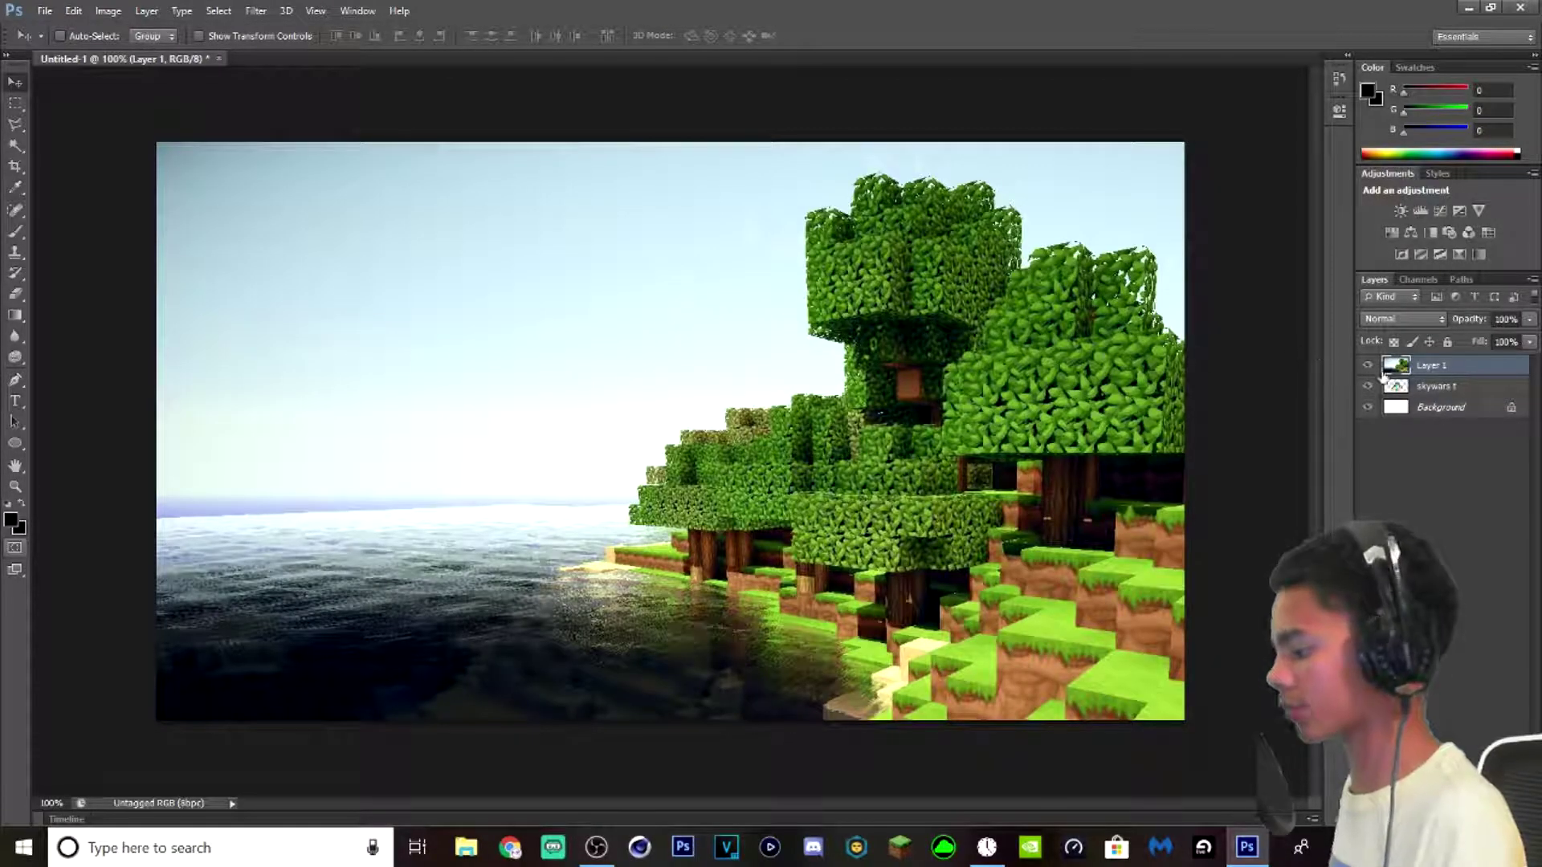
- Scale the pasted background proportionally to about 66.8% and position it to fill the canvas
key(ctrl+t)
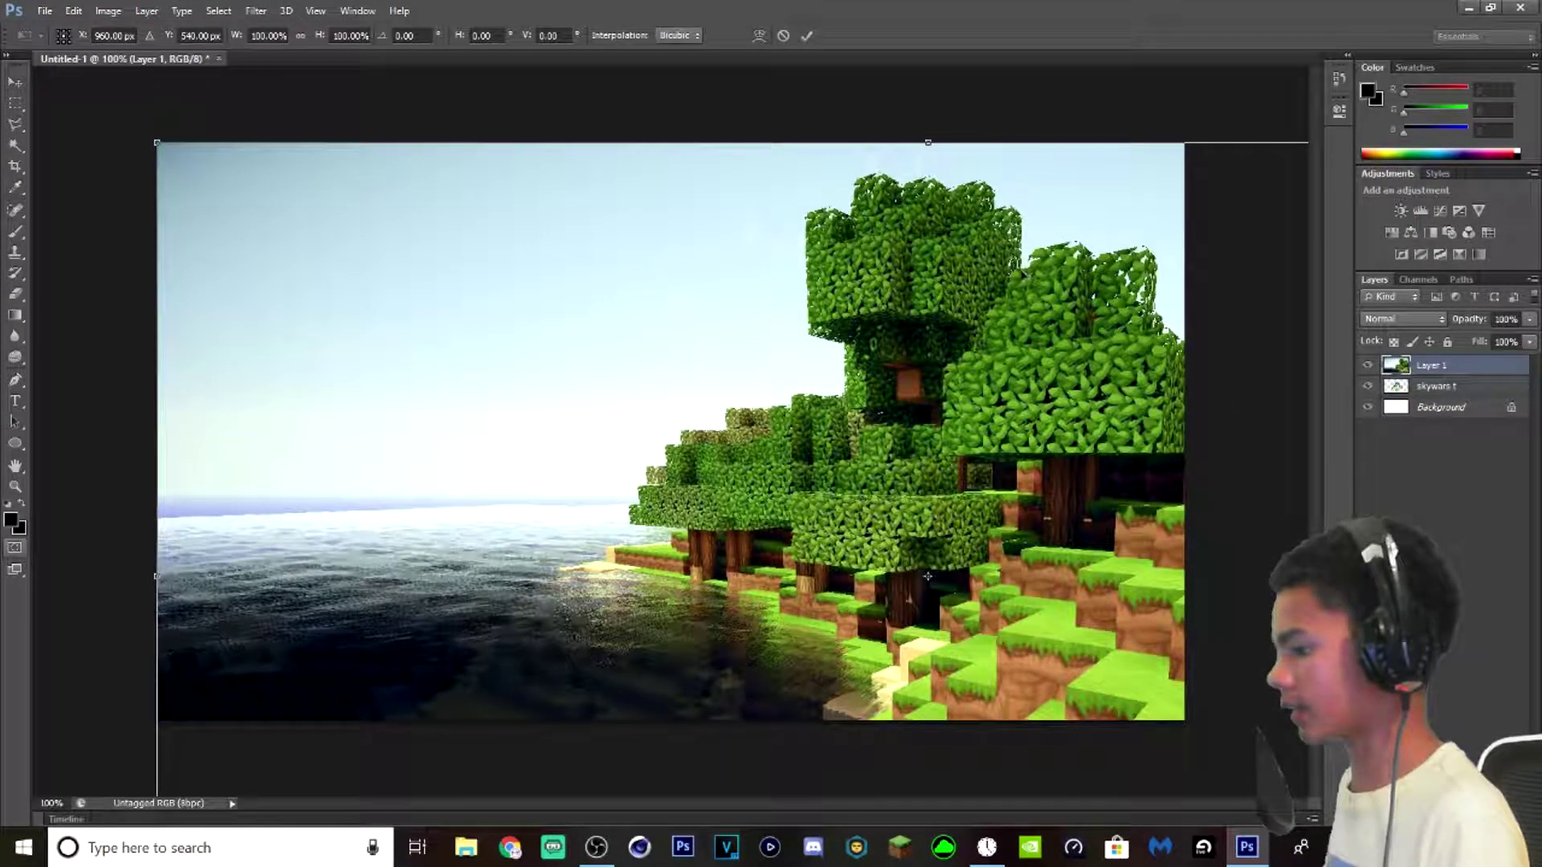
shift+drag(155, 141, 634, 409)
drag(755, 506, 285, 249)
shift+drag(742, 469, 1202, 688)
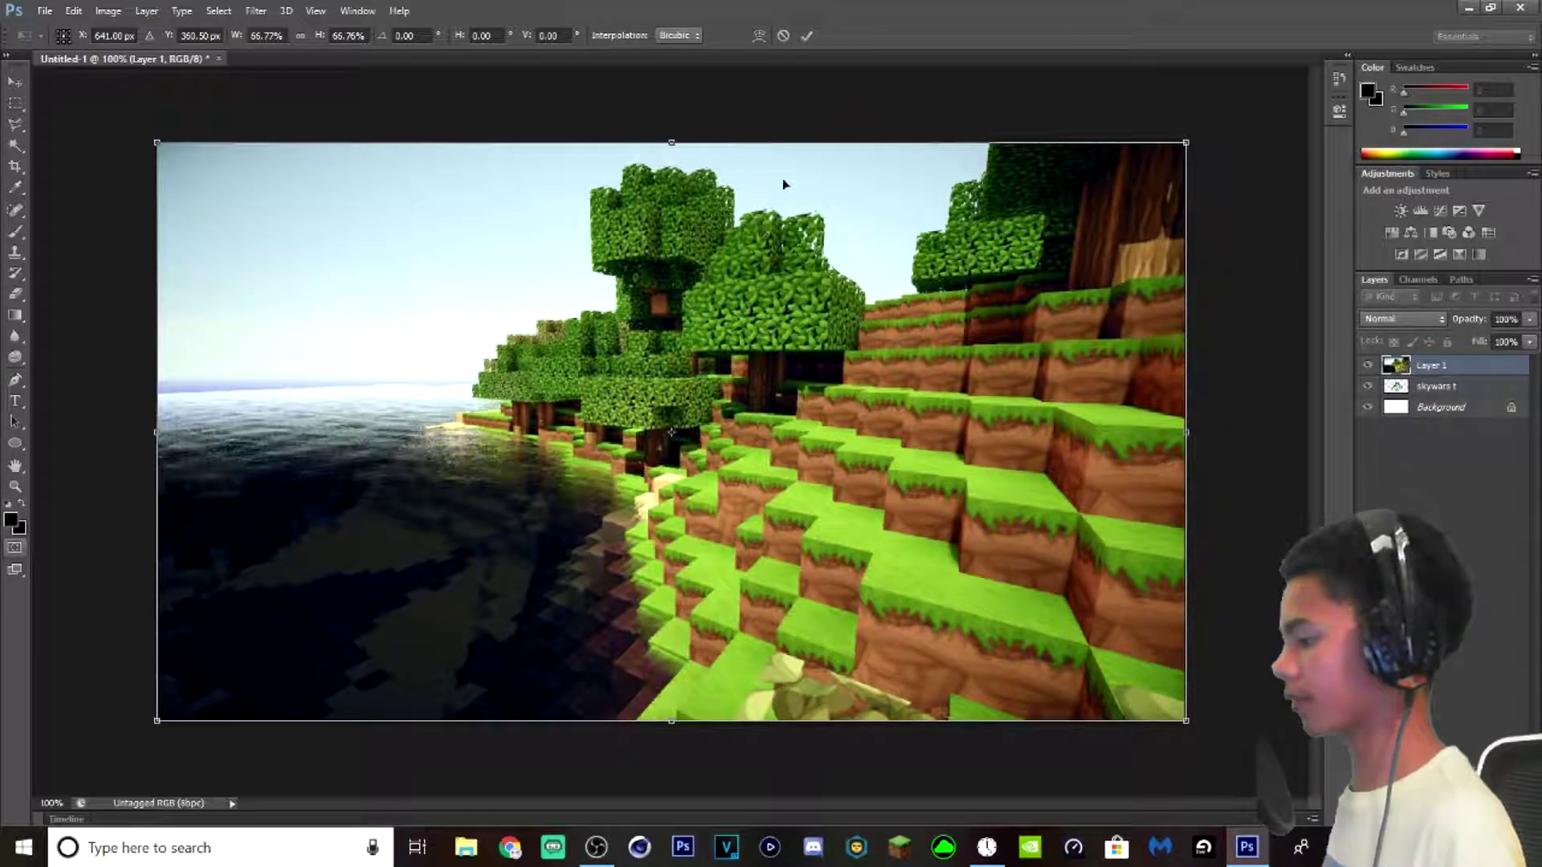
click(808, 36)
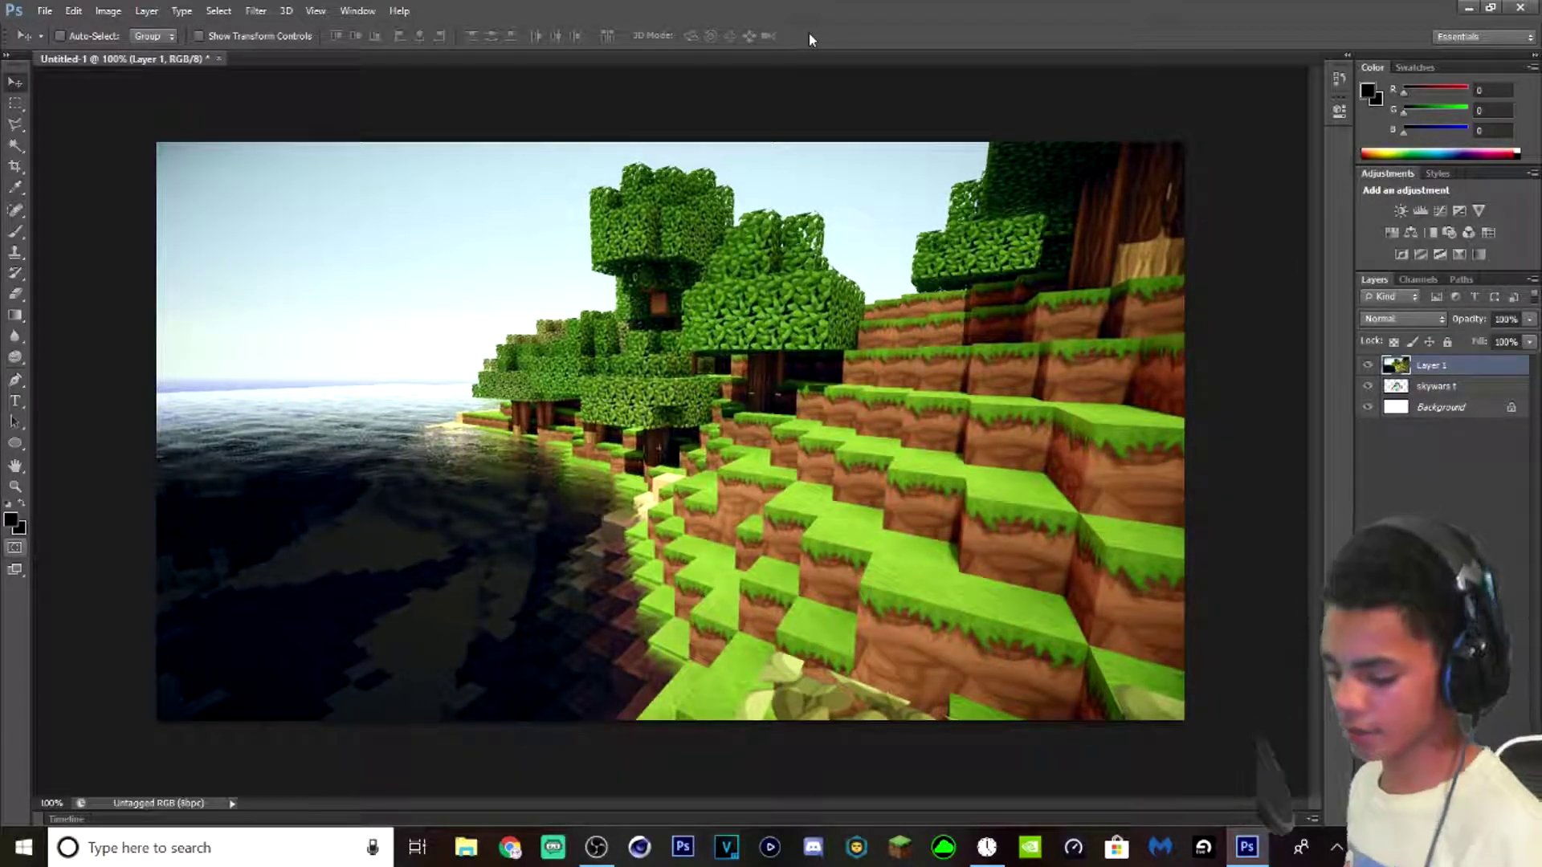
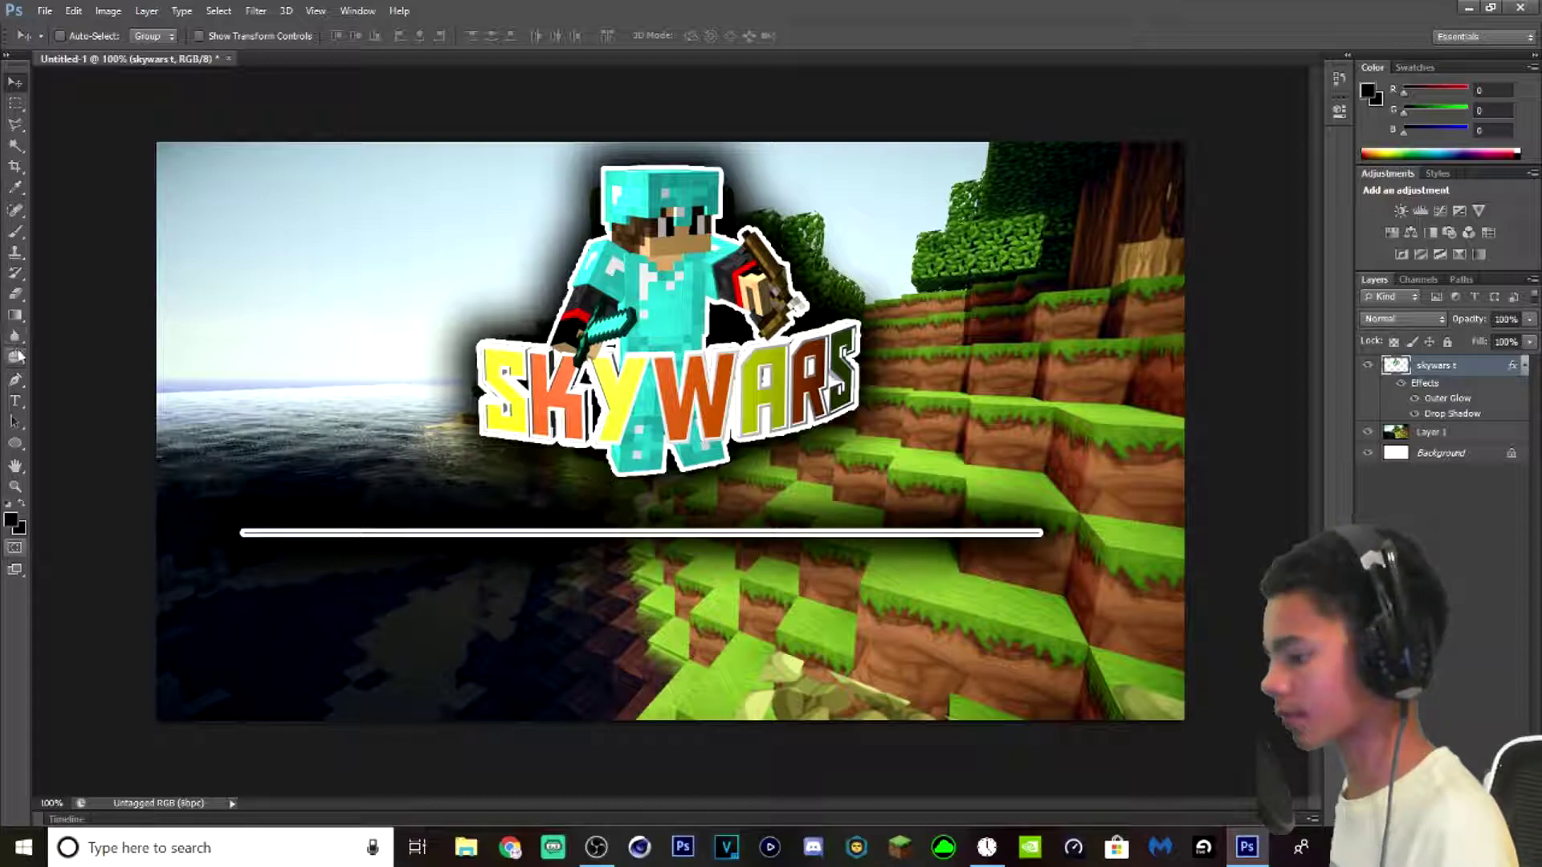
- Try enlarging the character and SKYWARS render proportionally about its centre
alt+shift+drag(888, 273, 1011, 199)
click(807, 35)
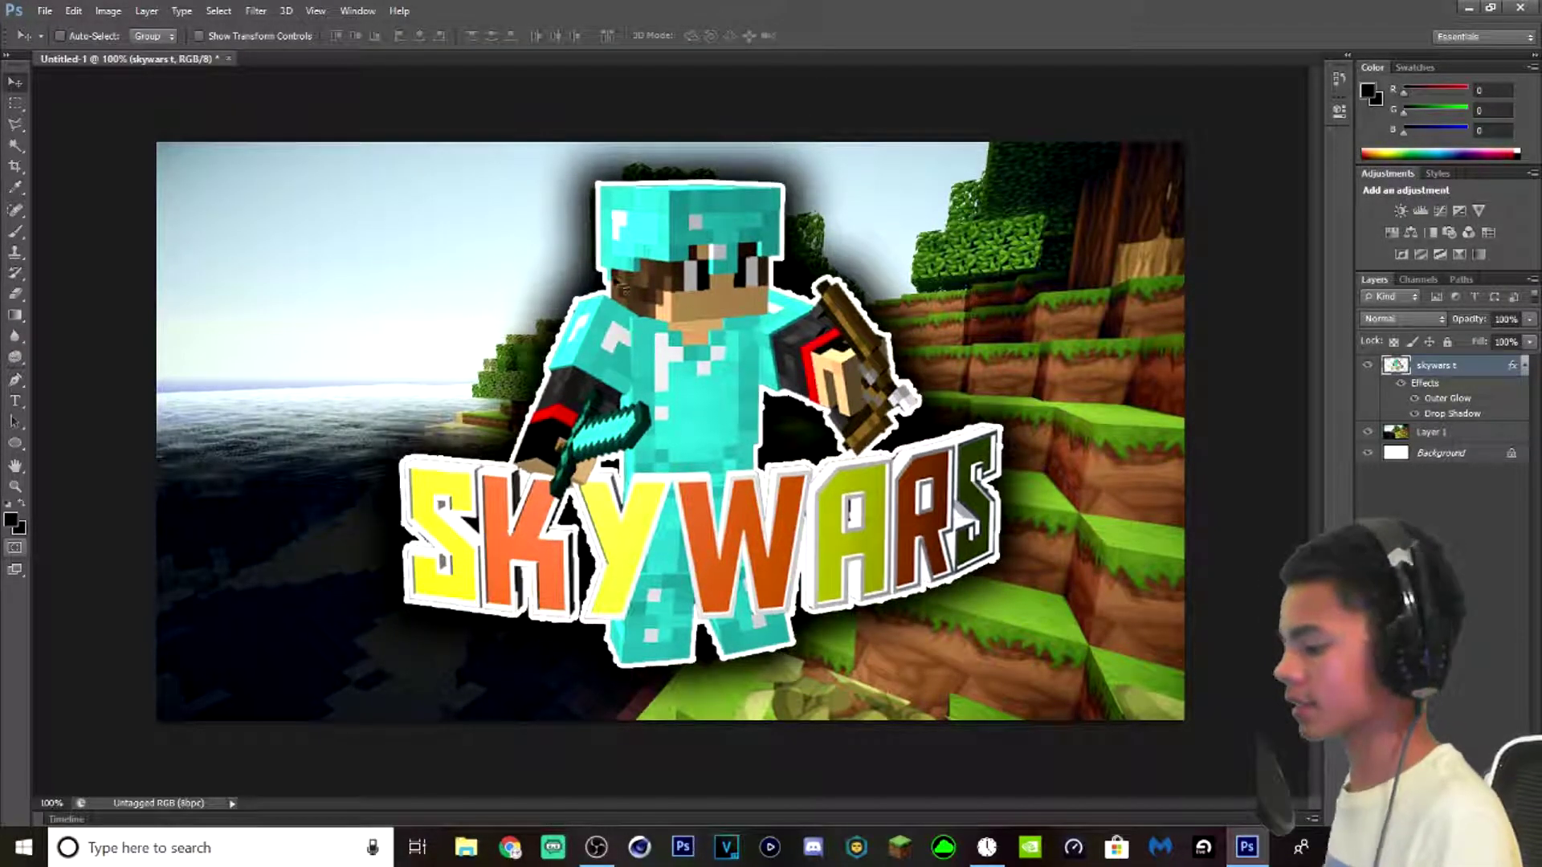
key(ctrl+z)
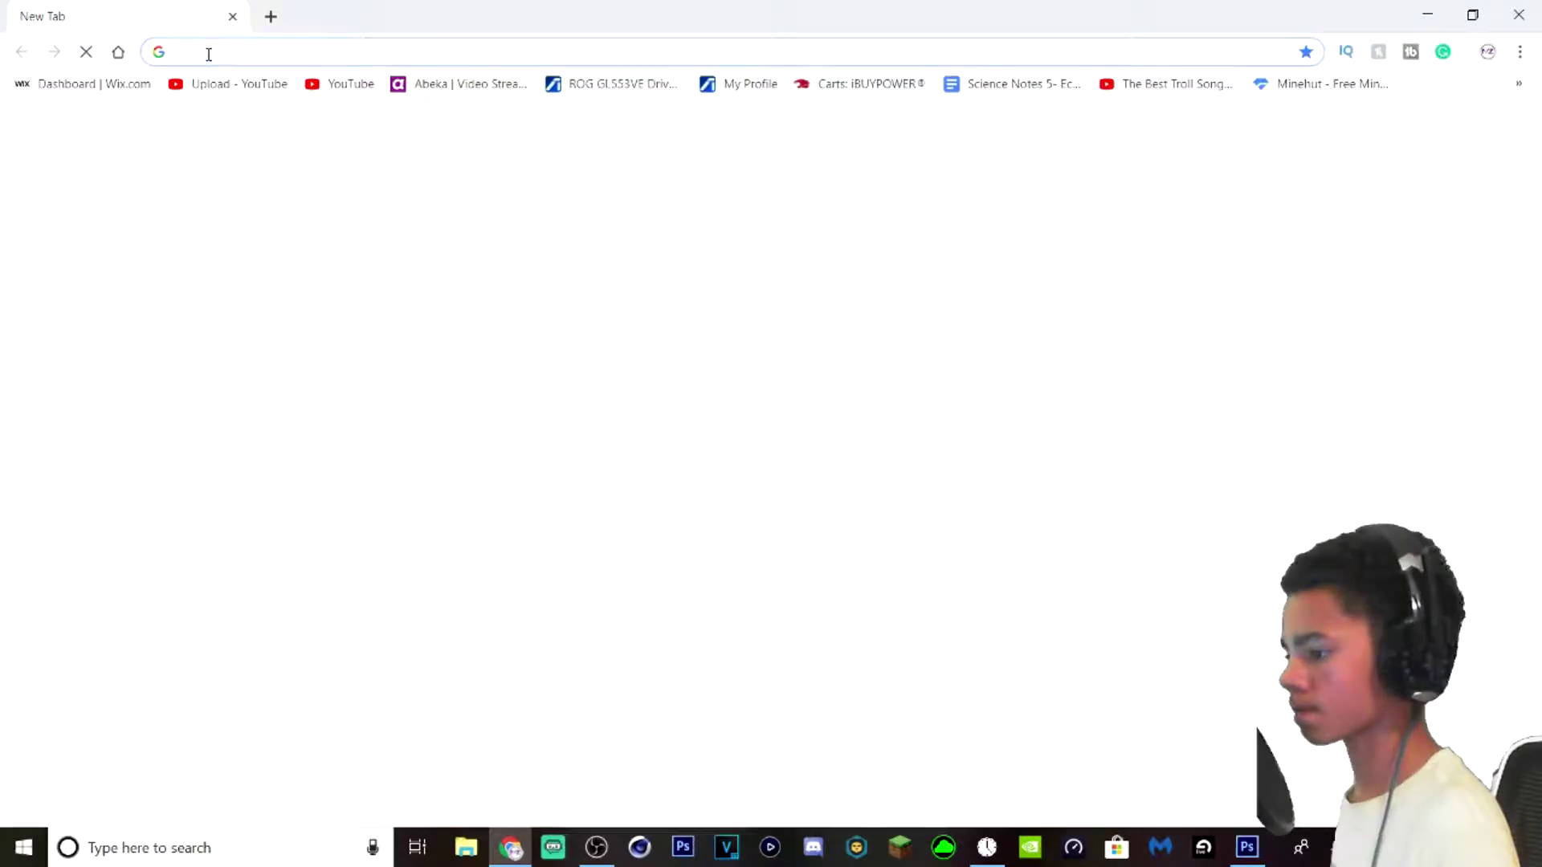
- Search Google Images in Chrome for "clickbait arrow png"
text(click)
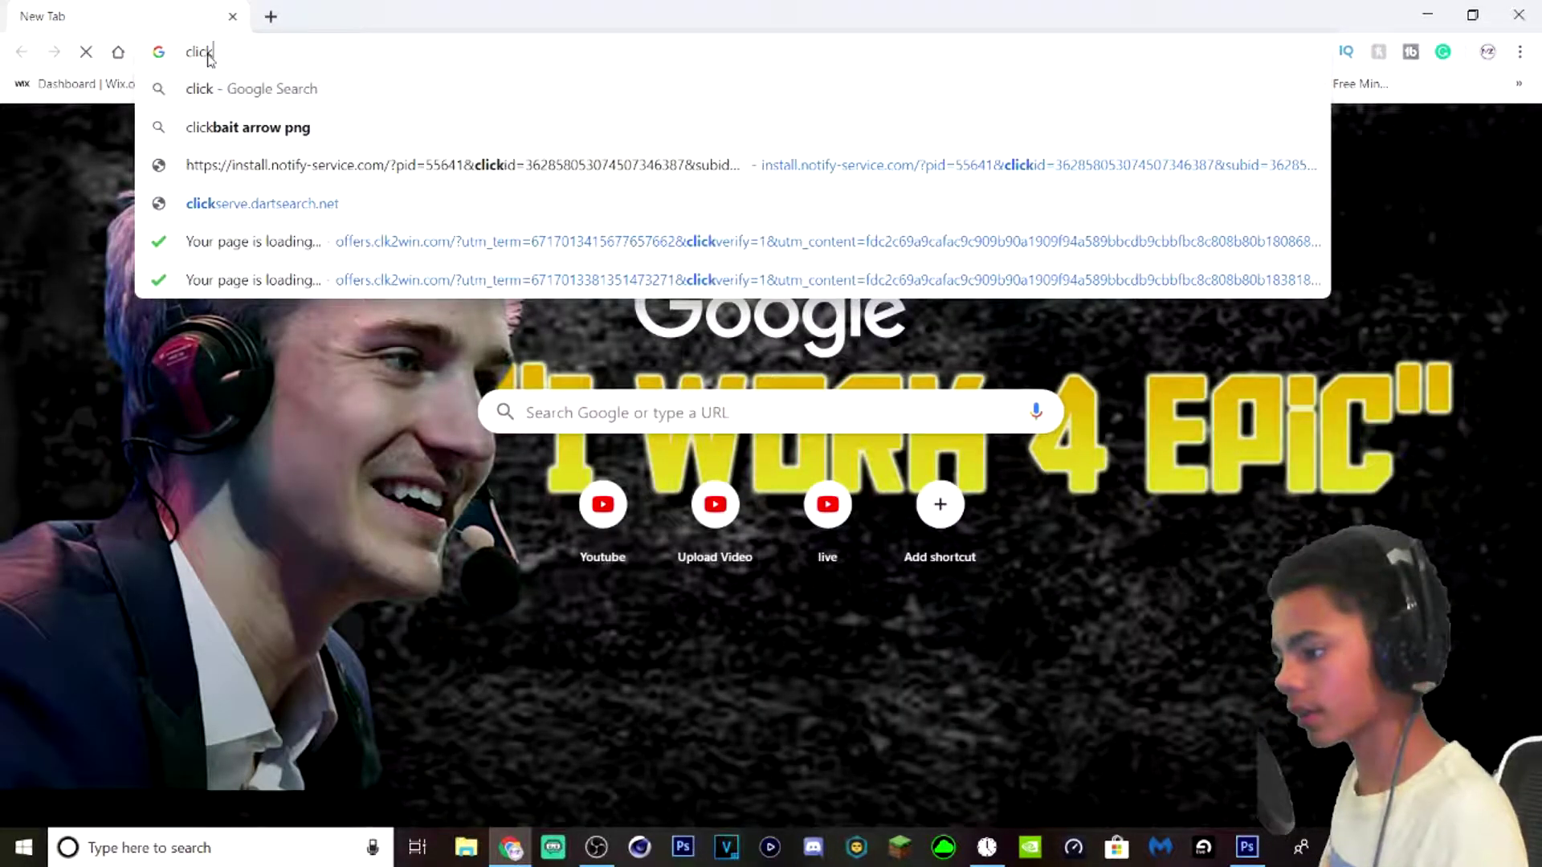
click(257, 127)
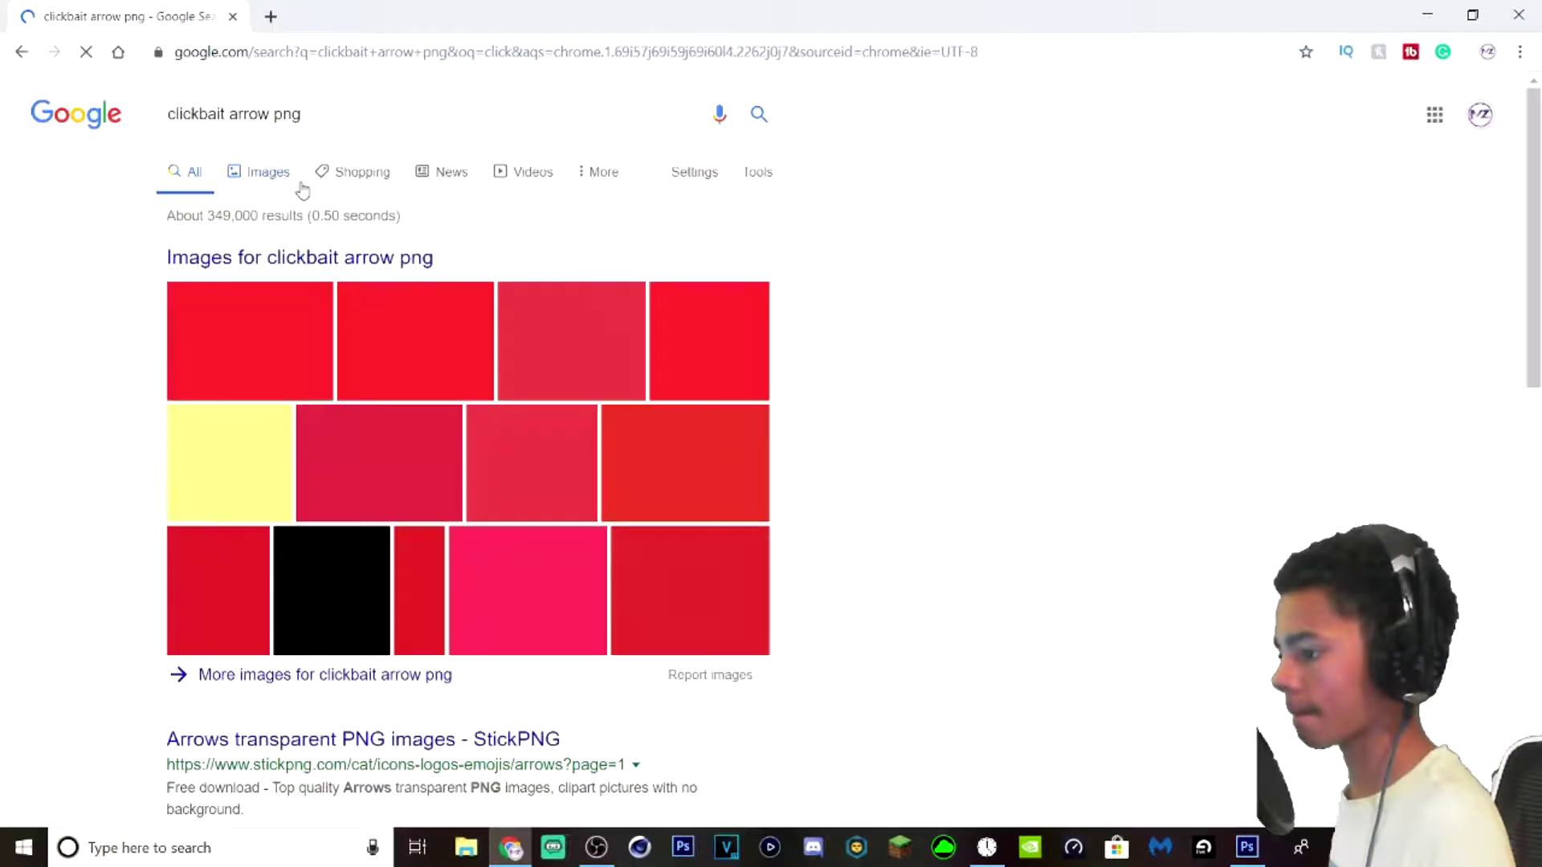
click(268, 174)
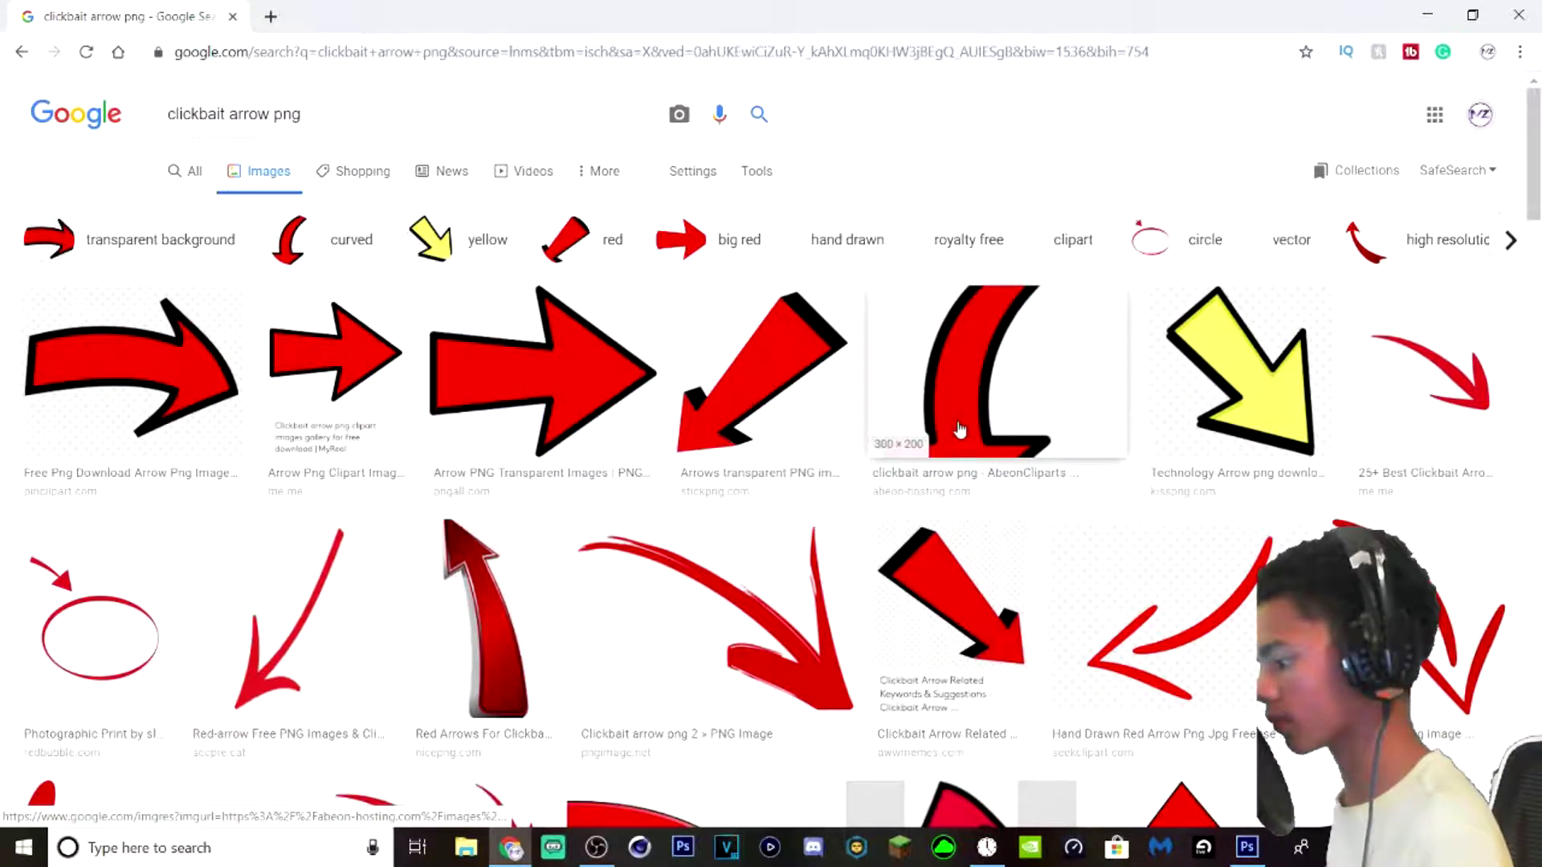
- Open the large red right-pointing arrow from PNG All and save its image to the computer
click(573, 412)
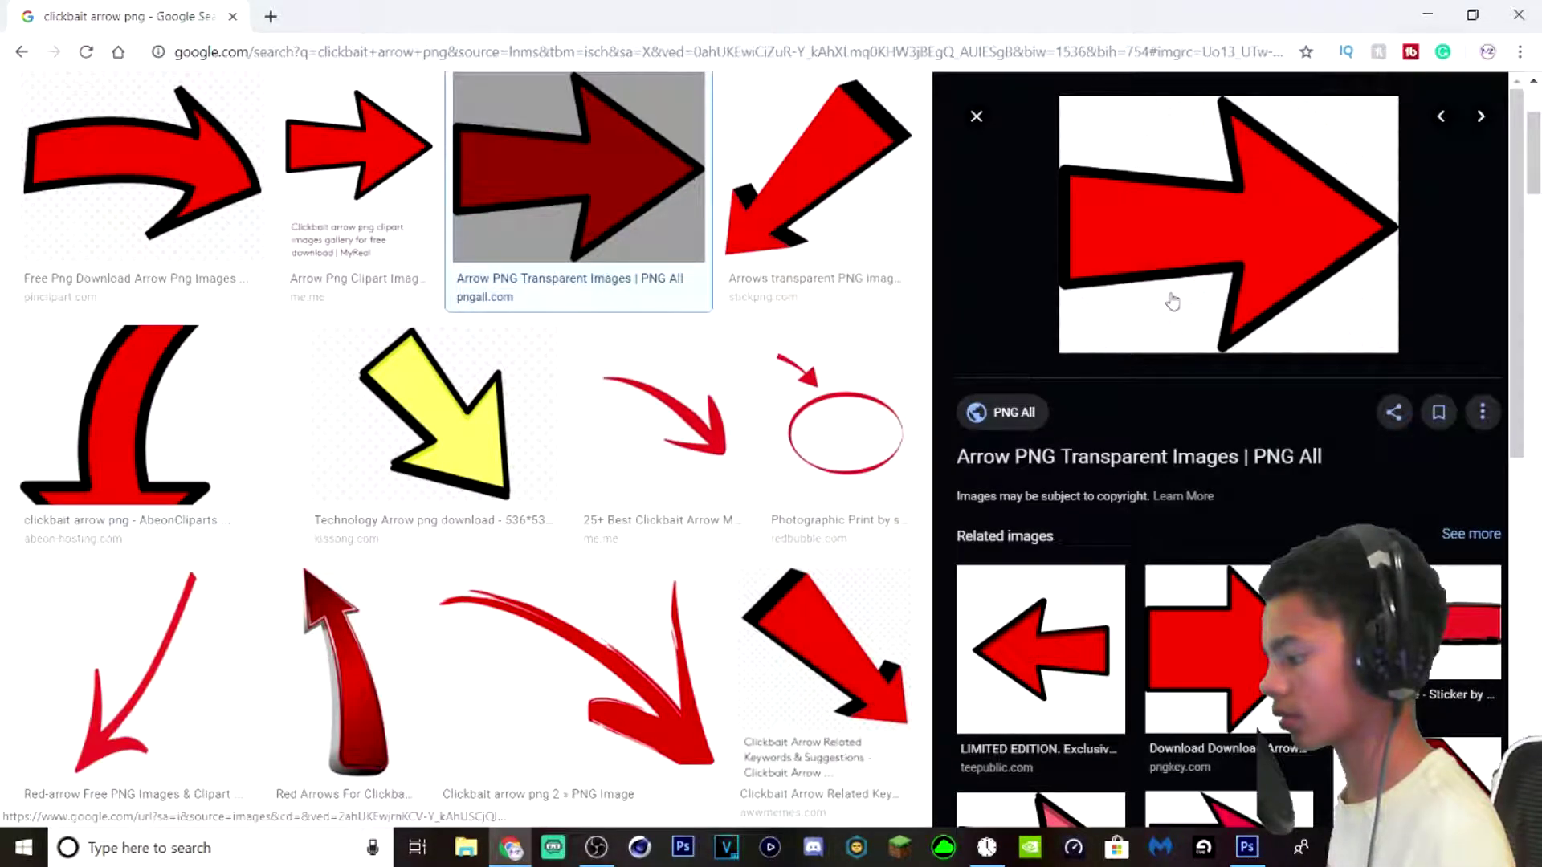
click(1178, 296)
click(472, 17)
right_click(1212, 273)
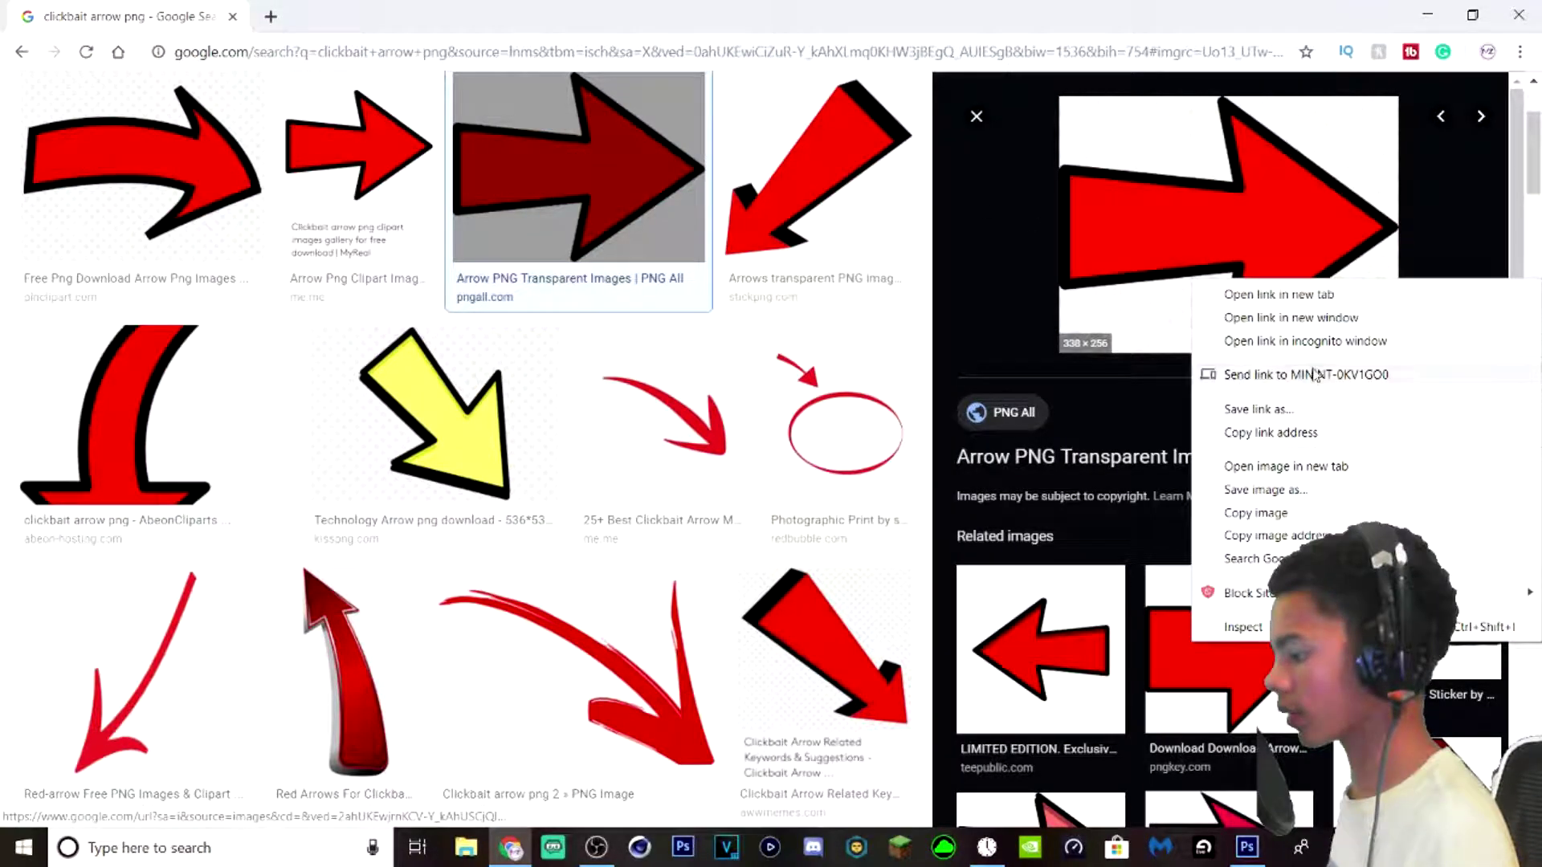
click(1297, 491)
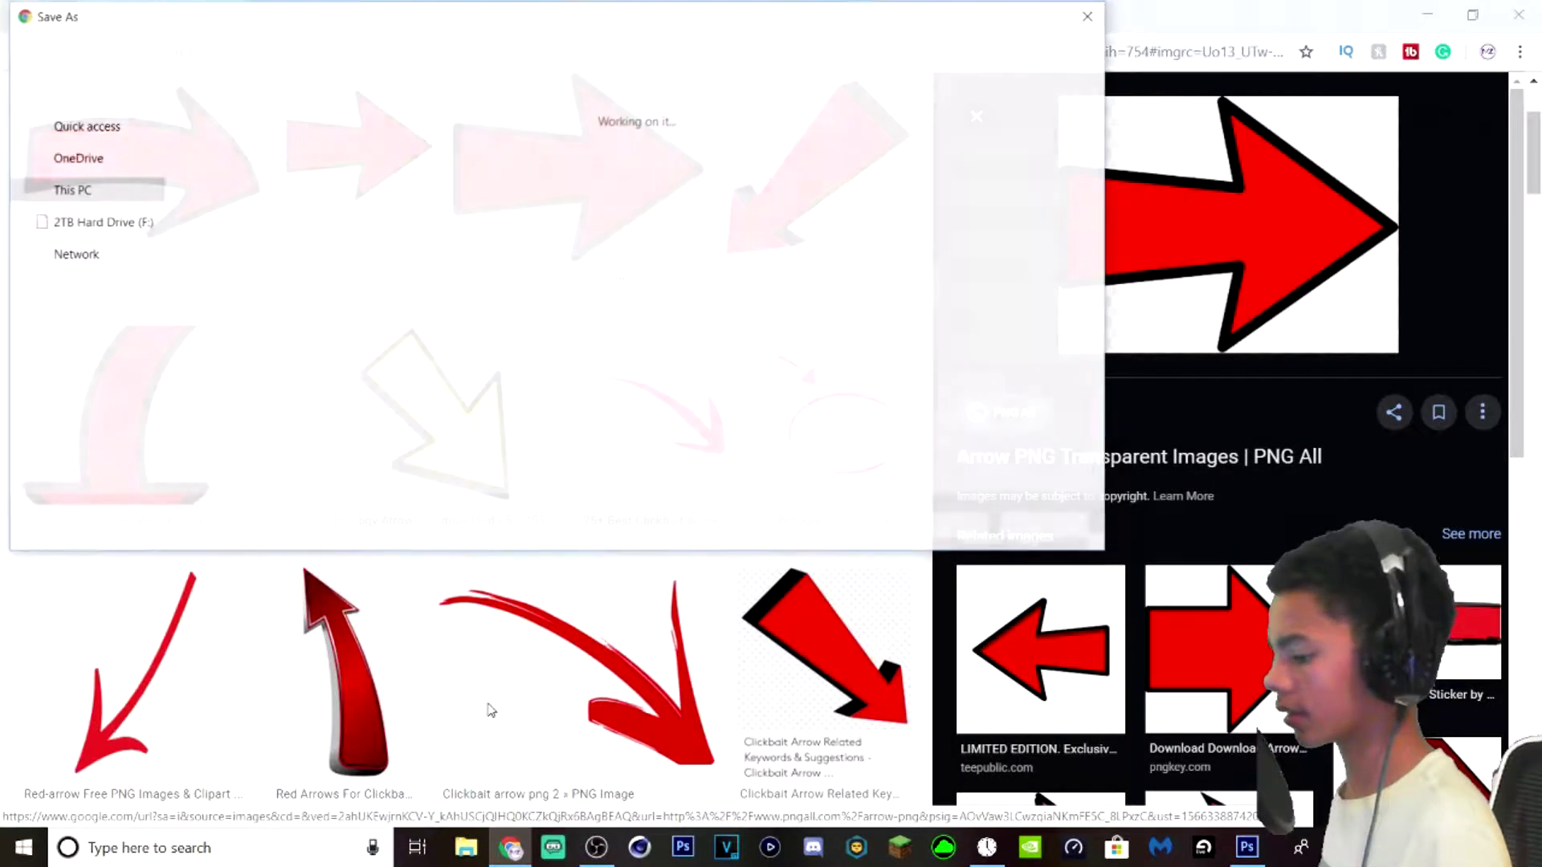
click(938, 526)
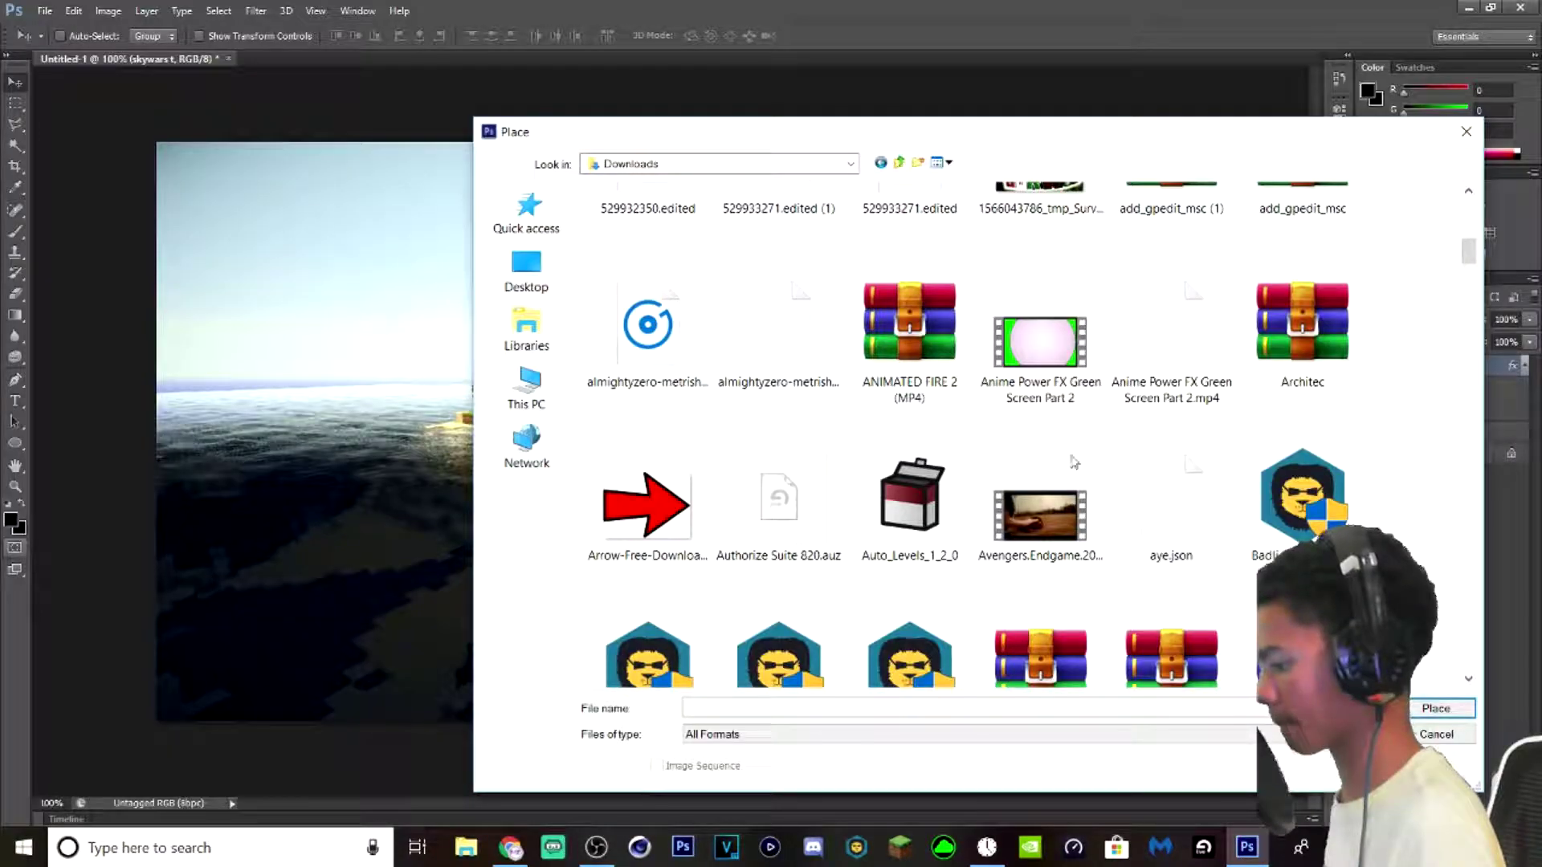
- Place the downloaded red arrow in the Photoshop document, scaled to about 105% and rotated about 14°, pointing at the character's head
double_click(647, 506)
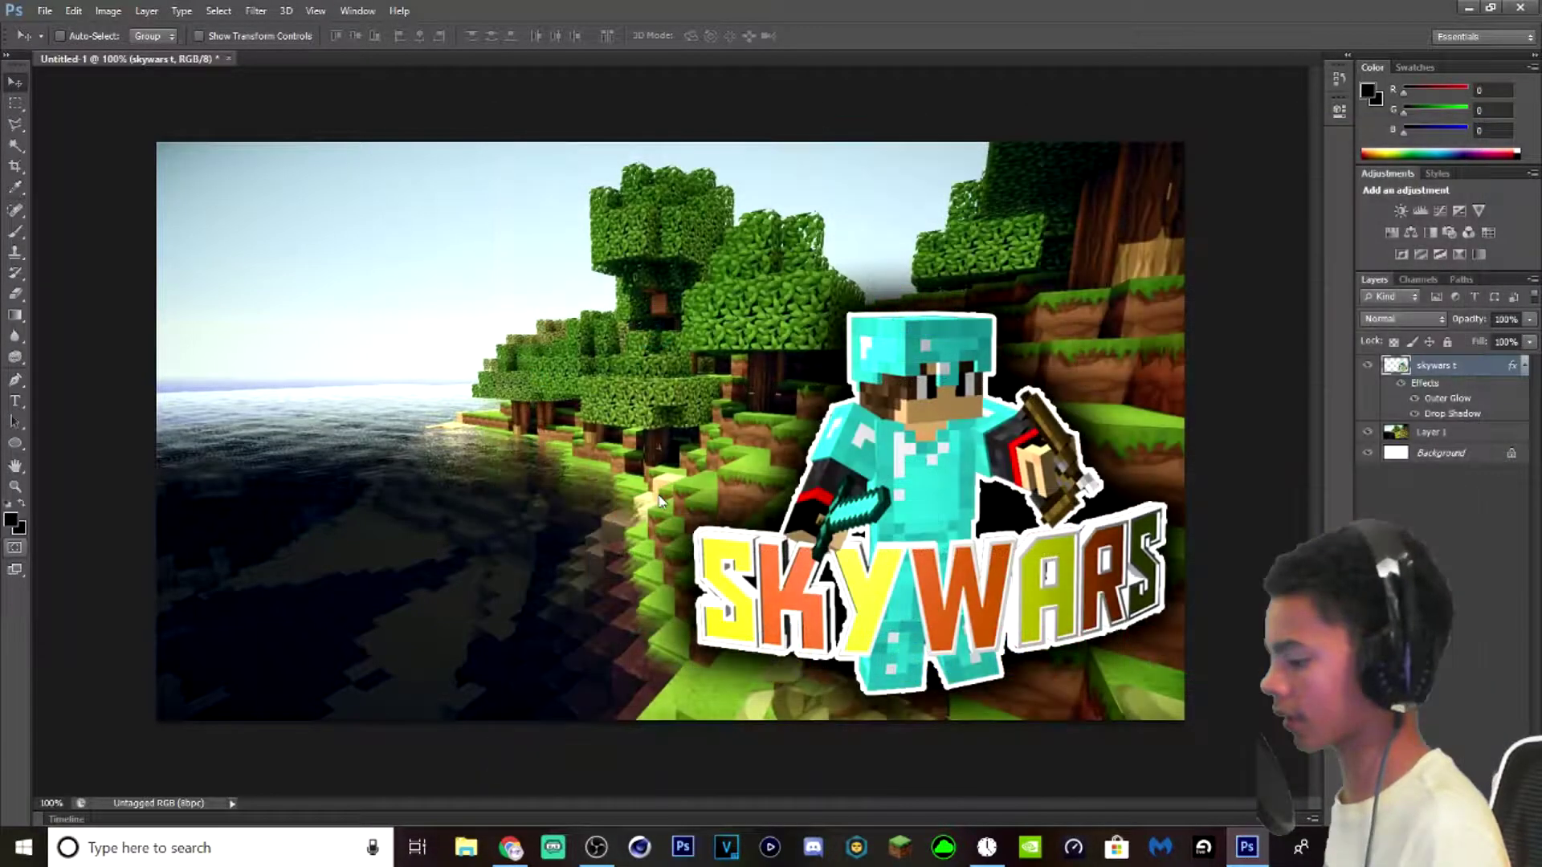
click(806, 35)
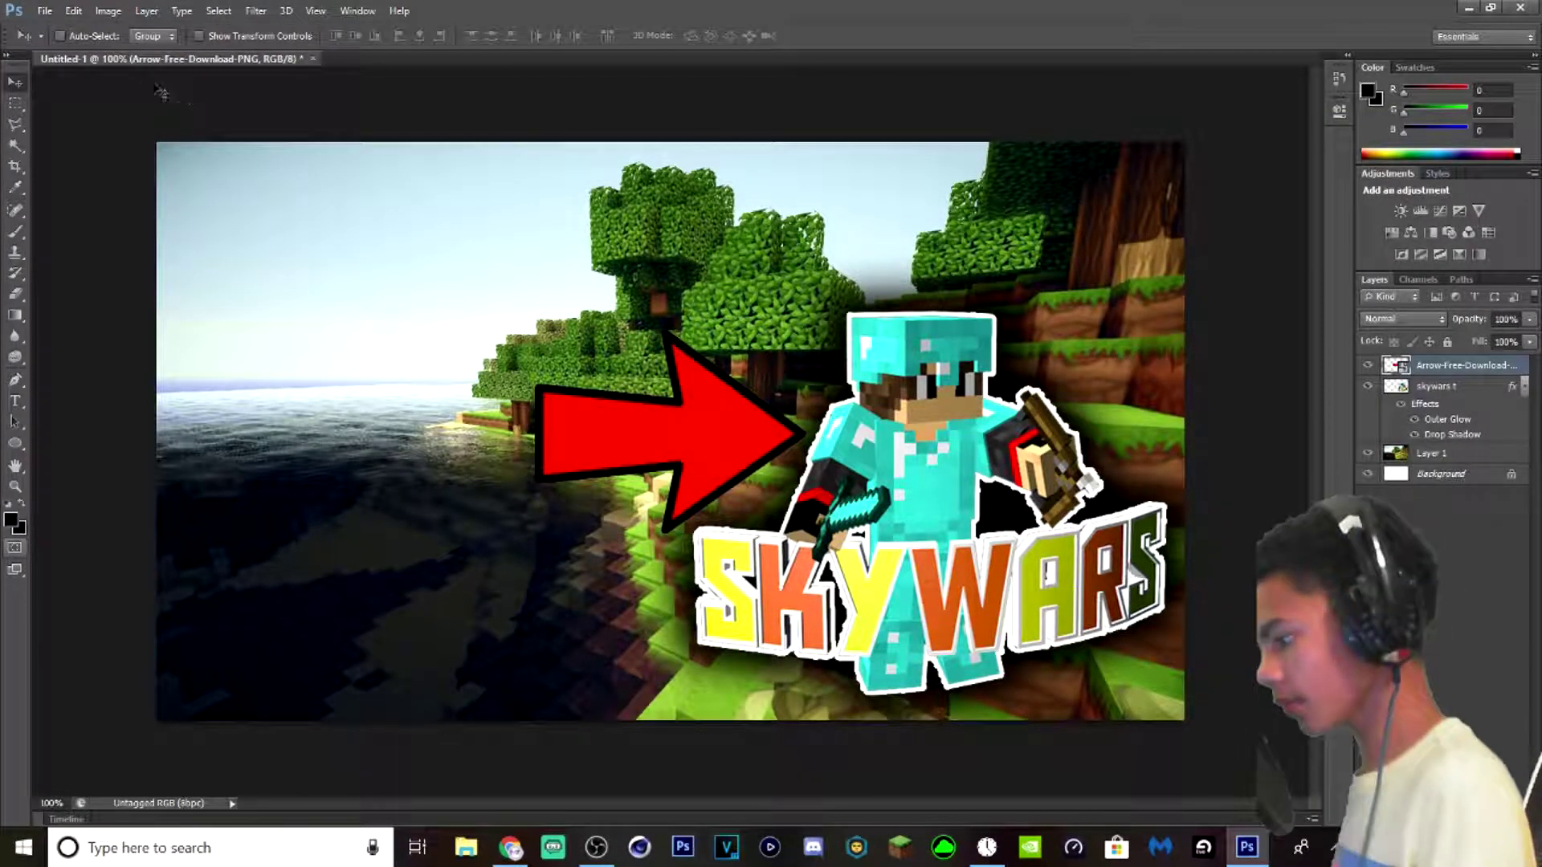
key(ctrl+t)
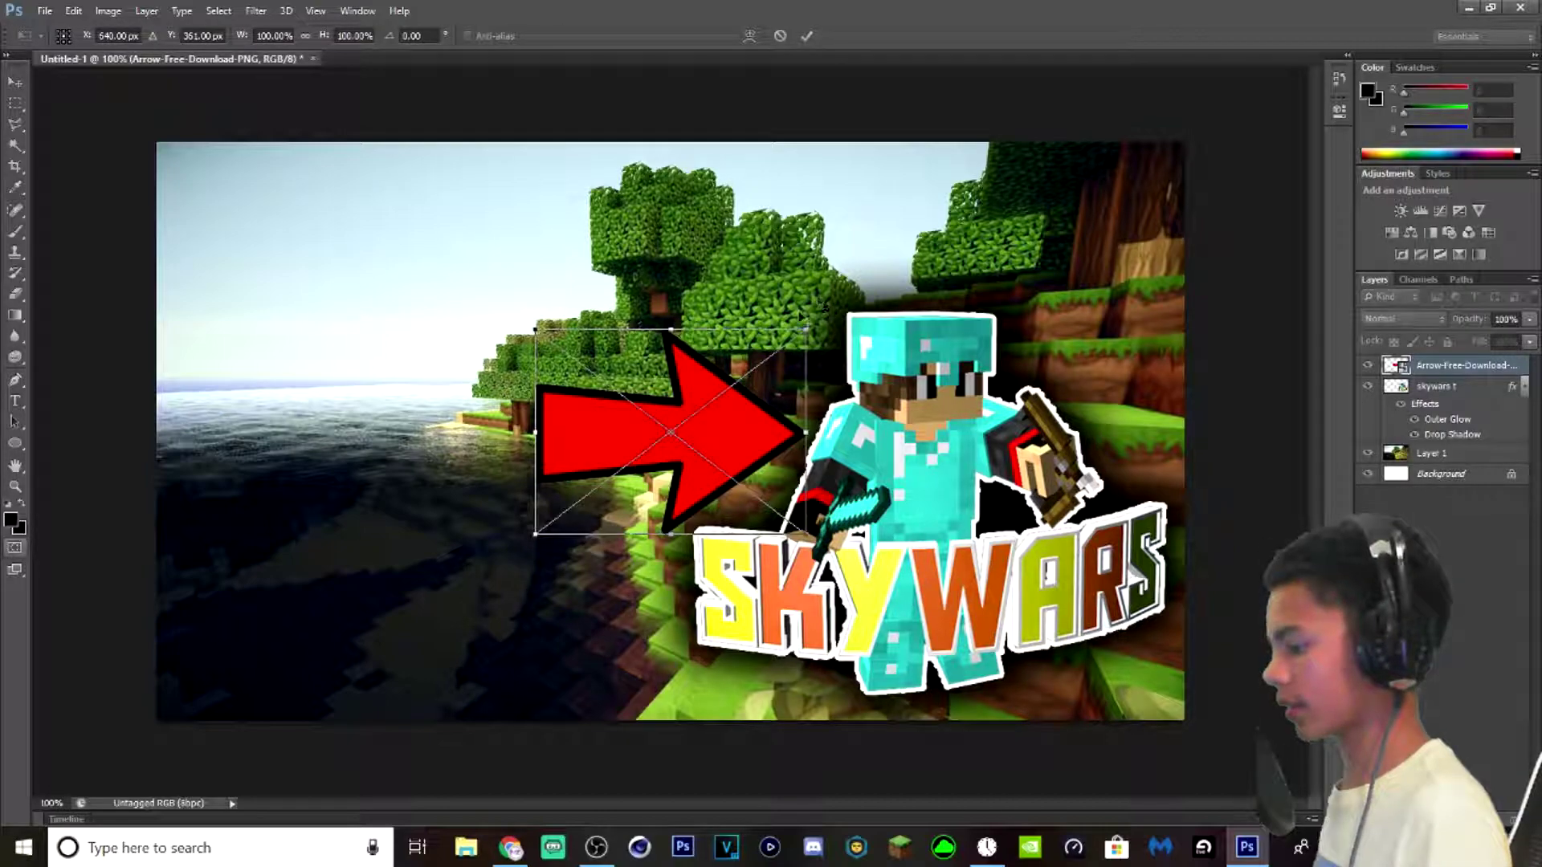
alt+shift+drag(808, 326, 889, 267)
drag(698, 442, 637, 341)
drag(354, 267, 408, 184)
alt+shift+drag(864, 221, 771, 246)
drag(653, 284, 716, 268)
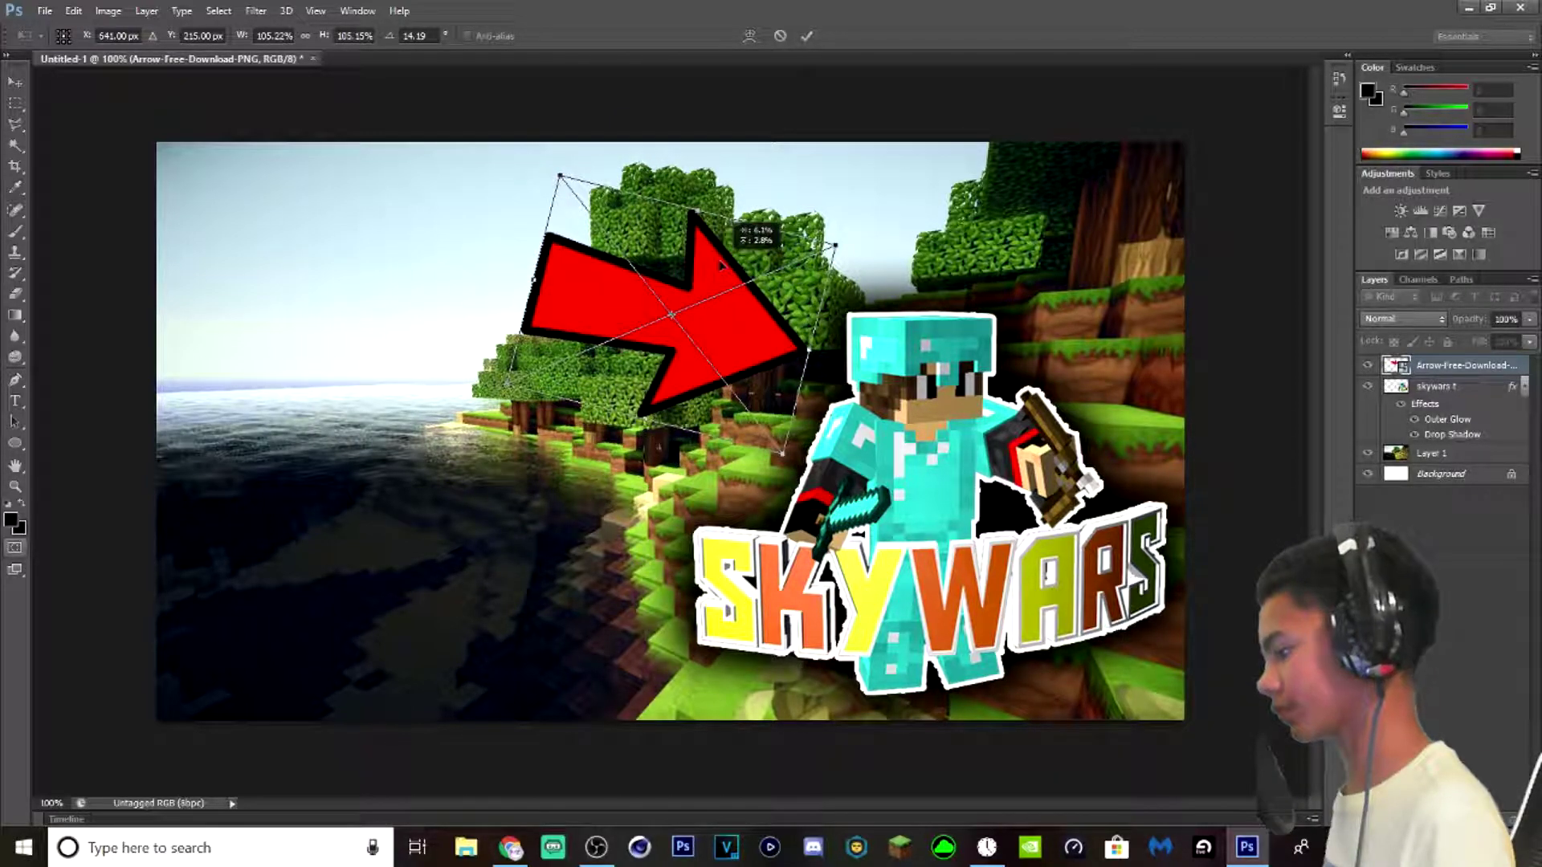
click(806, 36)
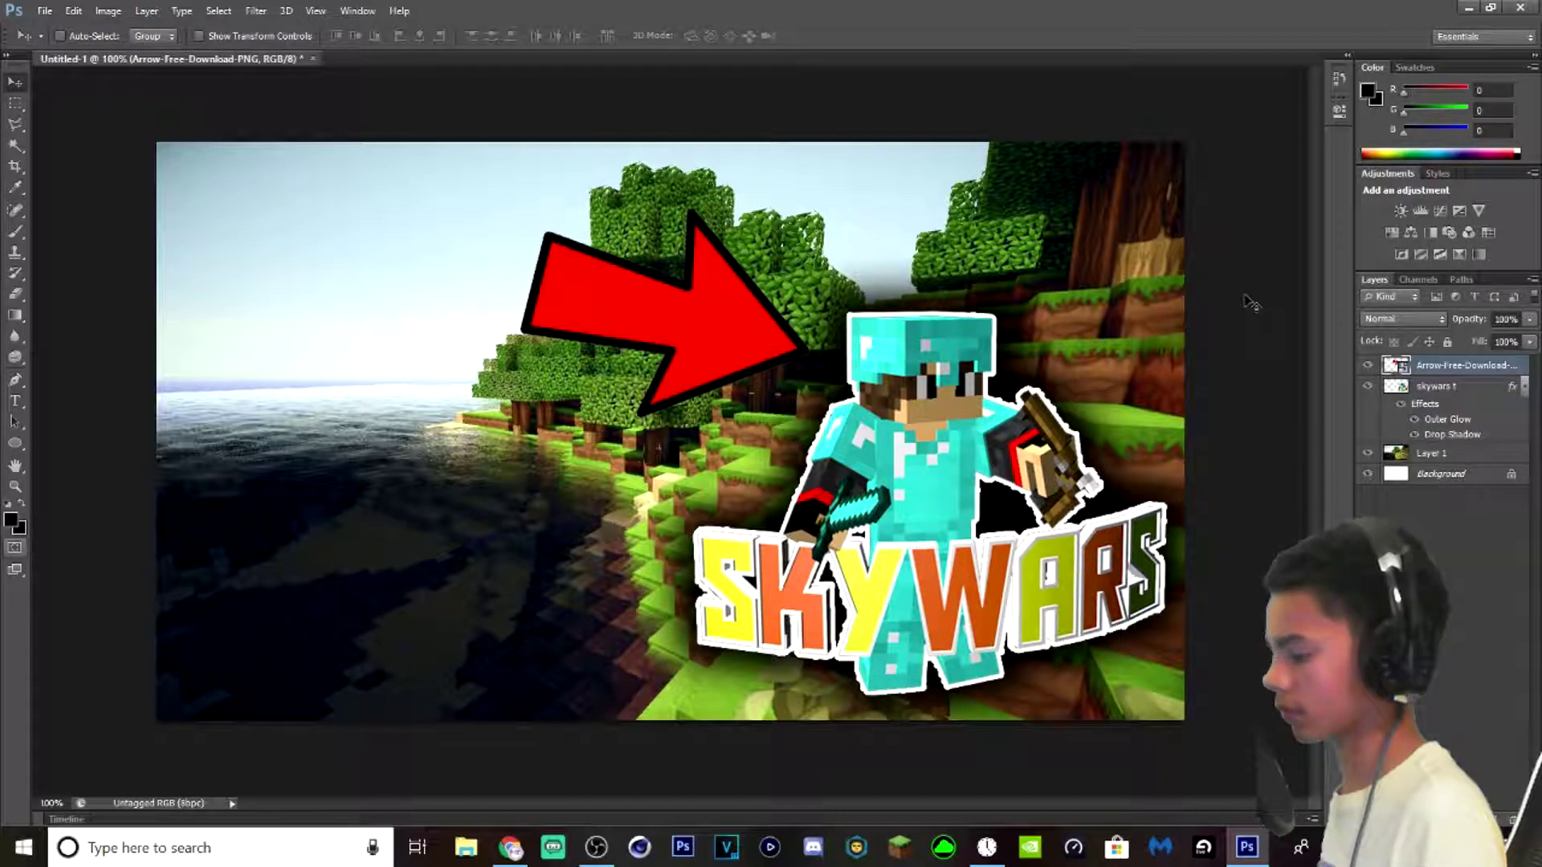
drag(696, 312, 707, 343)
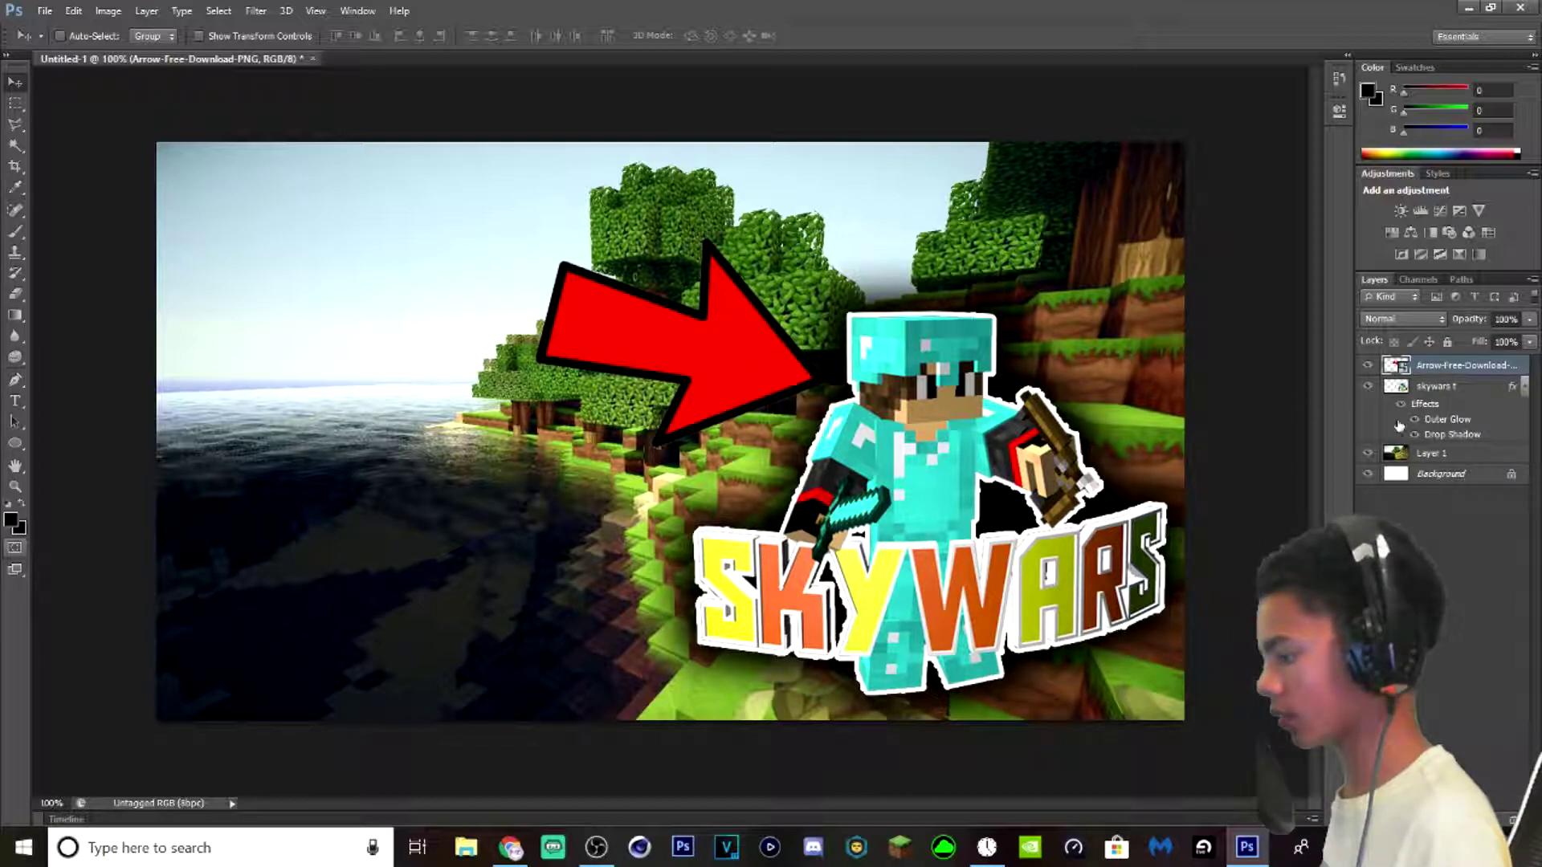
- Give the red arrow layer a white (ffffff) Outer Glow, leaving Drop Shadow off
double_click(1396, 365)
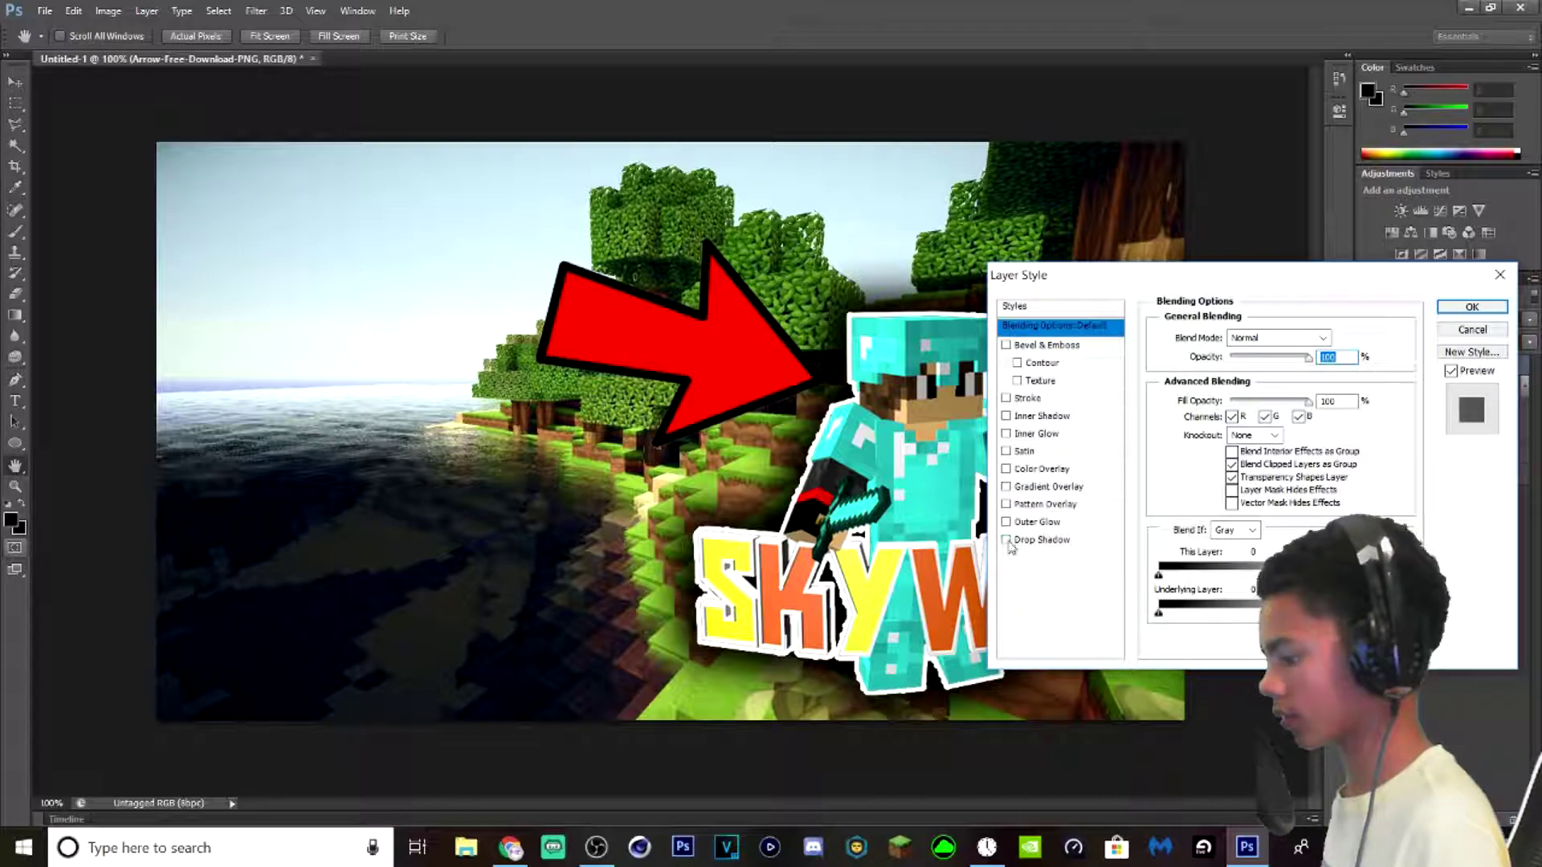
click(1006, 540)
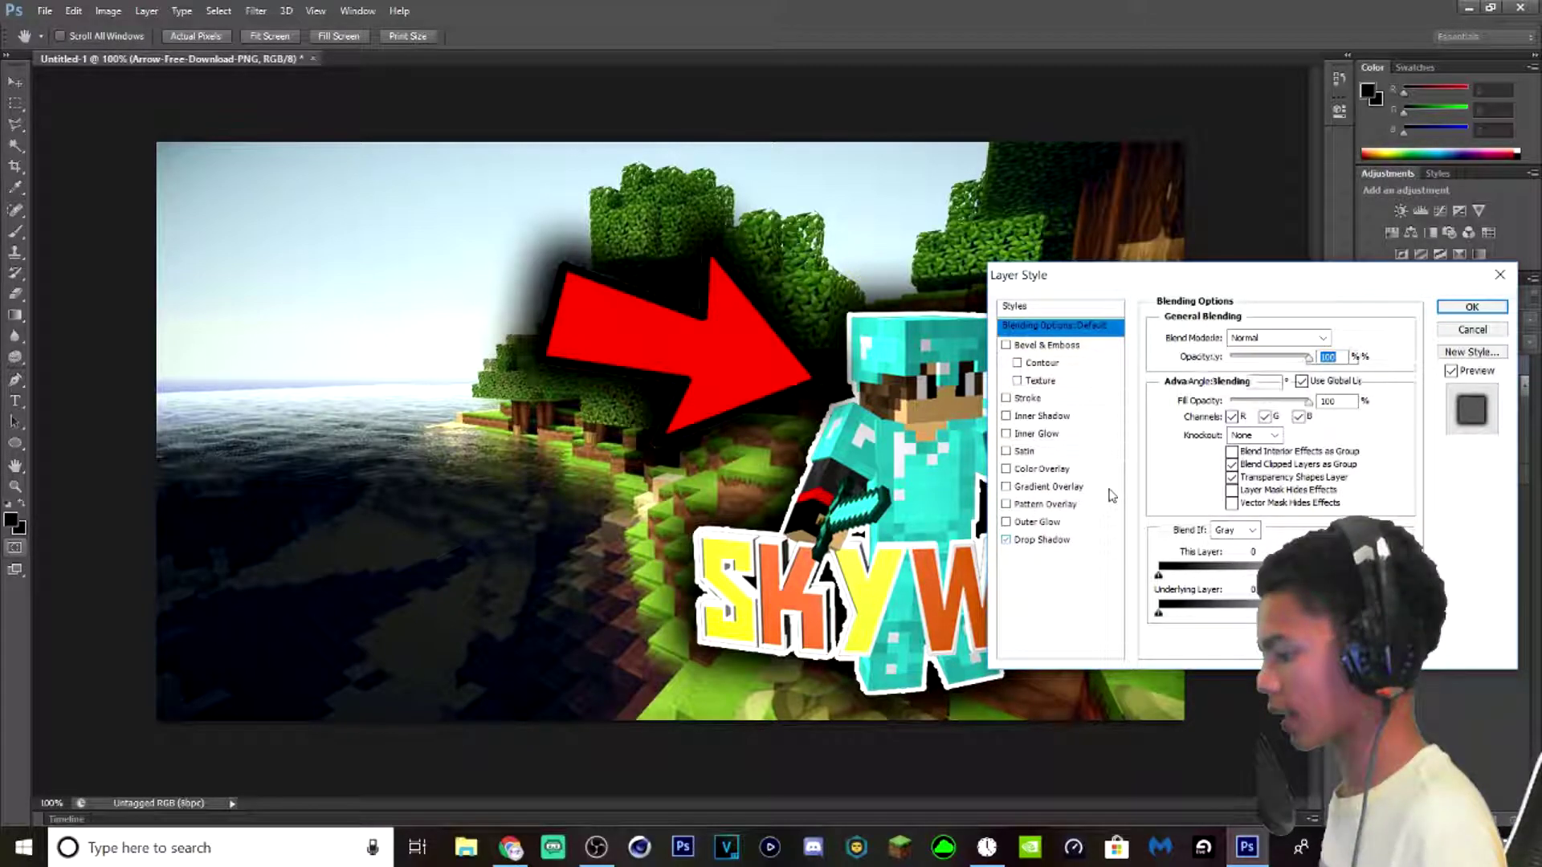
click(1080, 539)
click(1006, 540)
click(1042, 522)
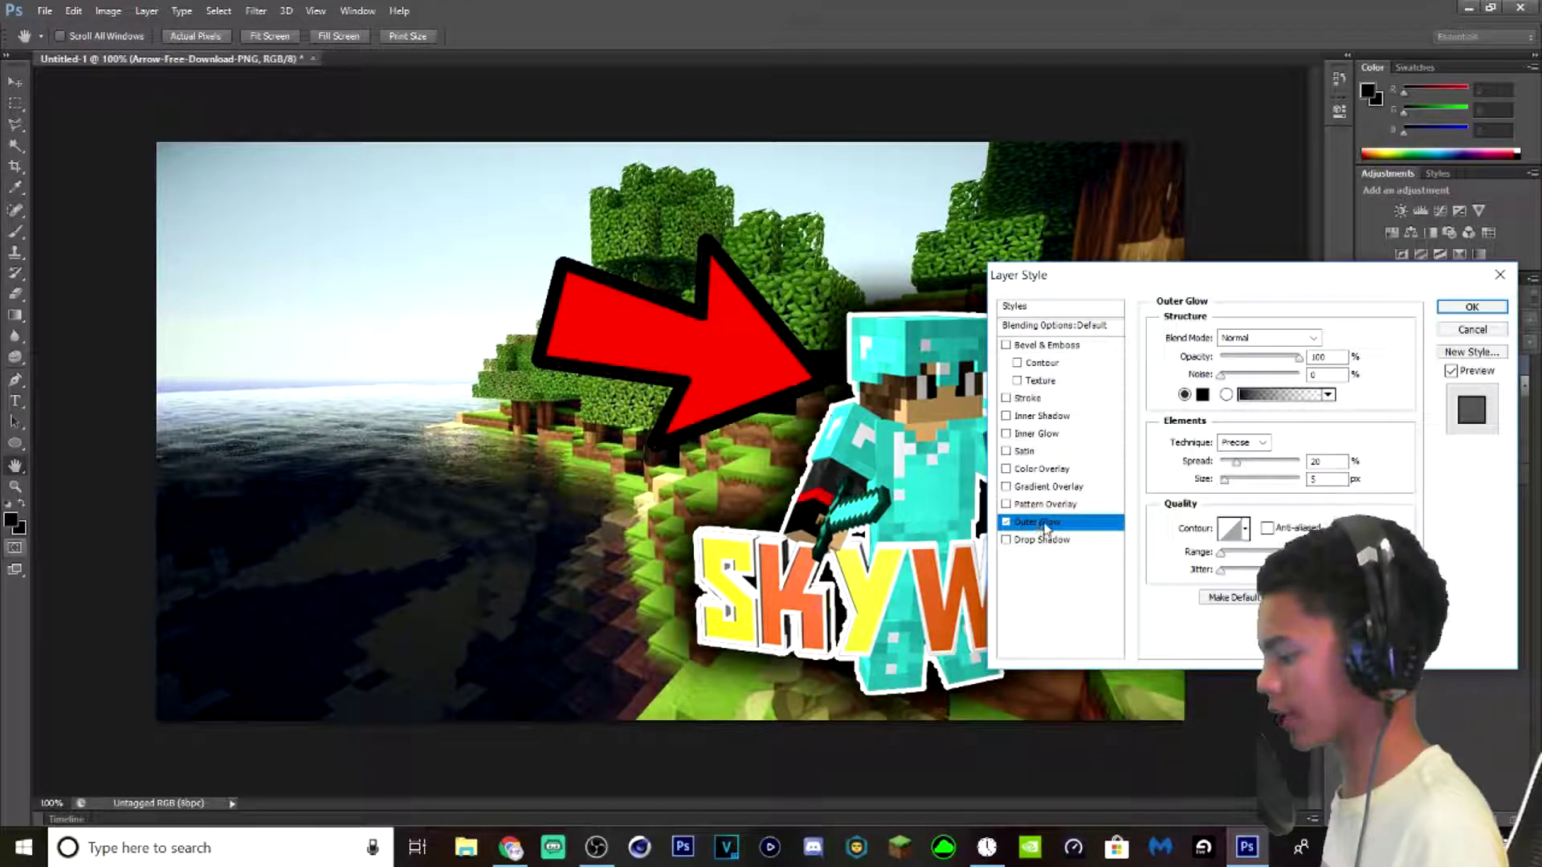
click(1203, 395)
click(813, 448)
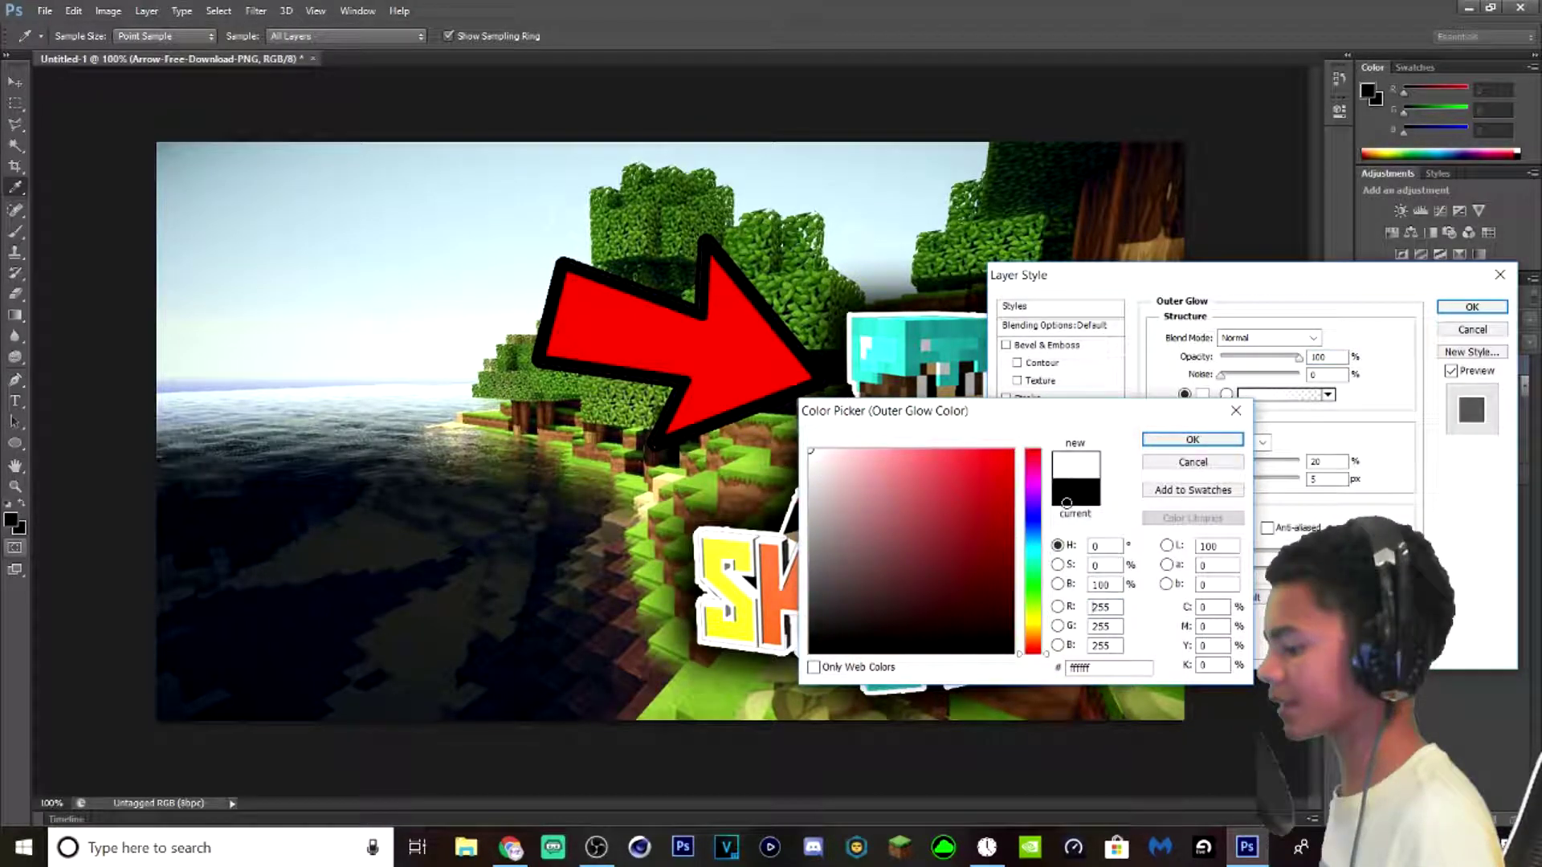
click(1193, 441)
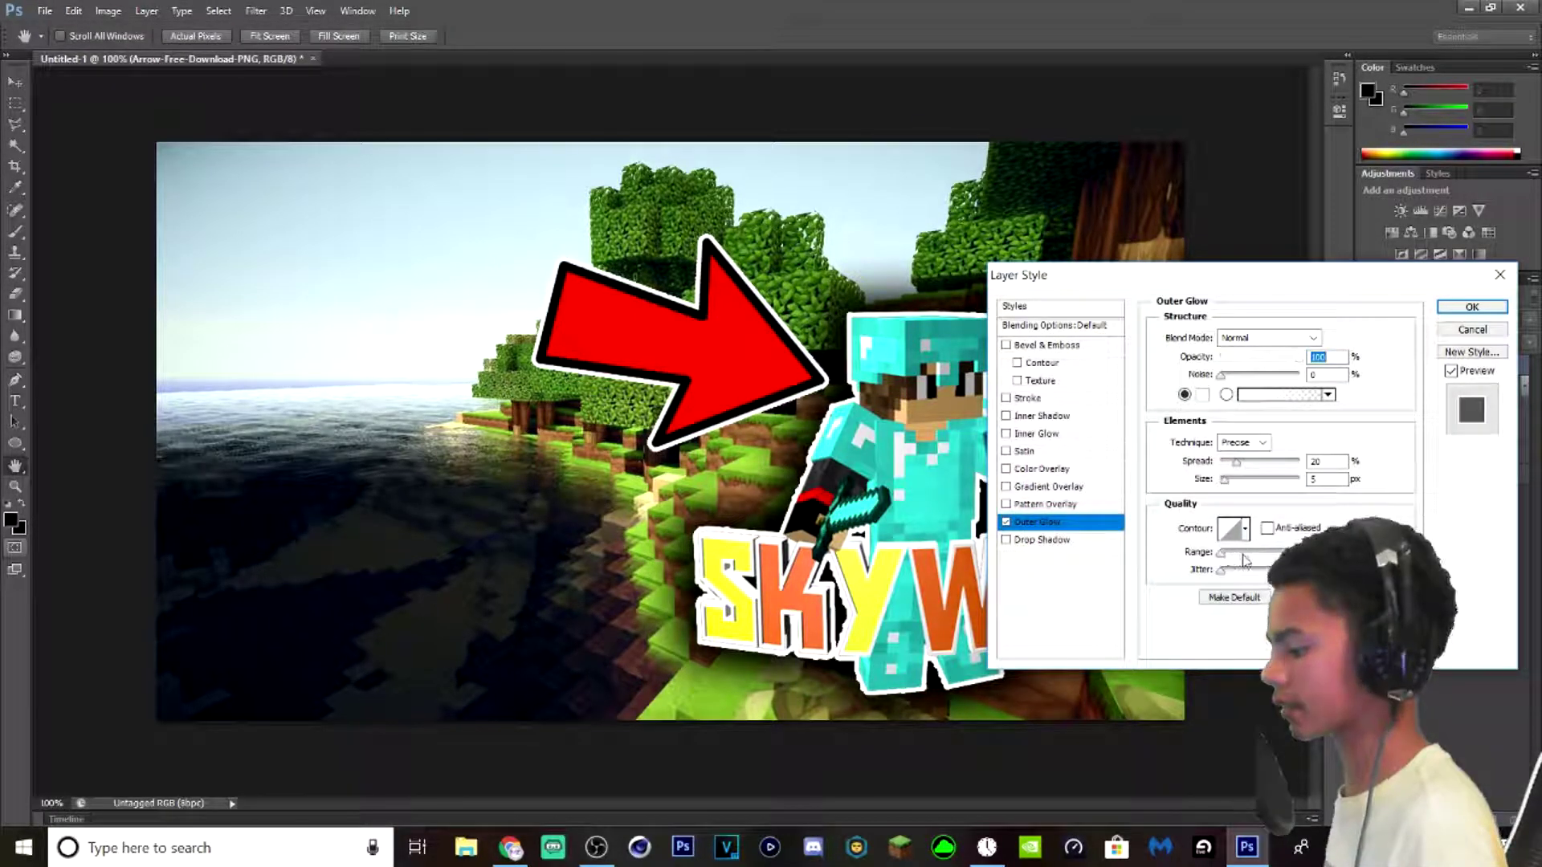
- Strengthen the arrow's outer glow by raising its range, setting its size to about 100 px and slightly increasing its spread
drag(1243, 555, 1269, 554)
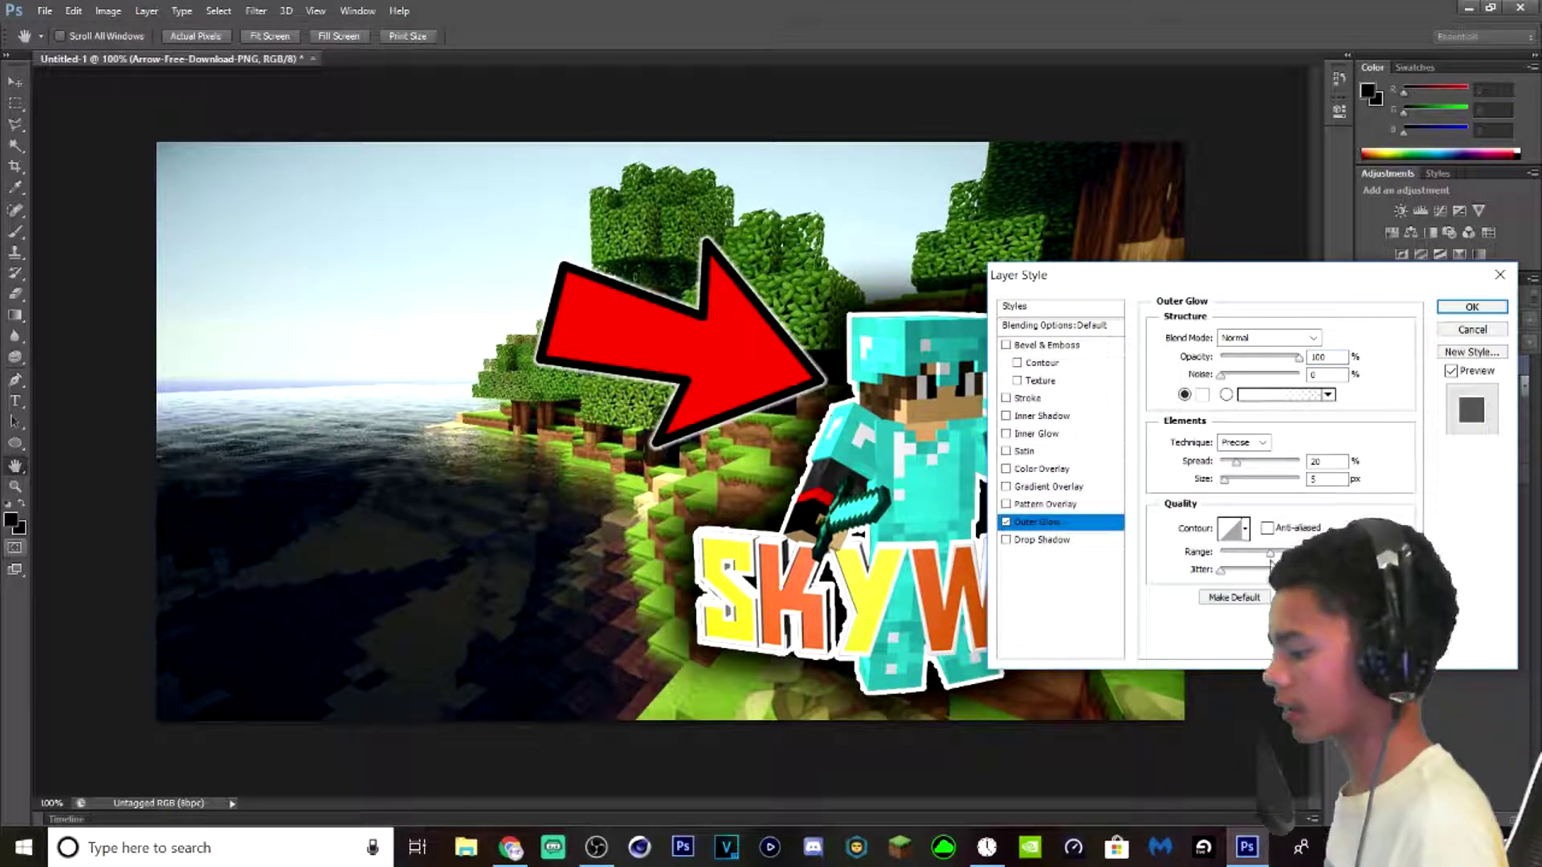
click(1253, 480)
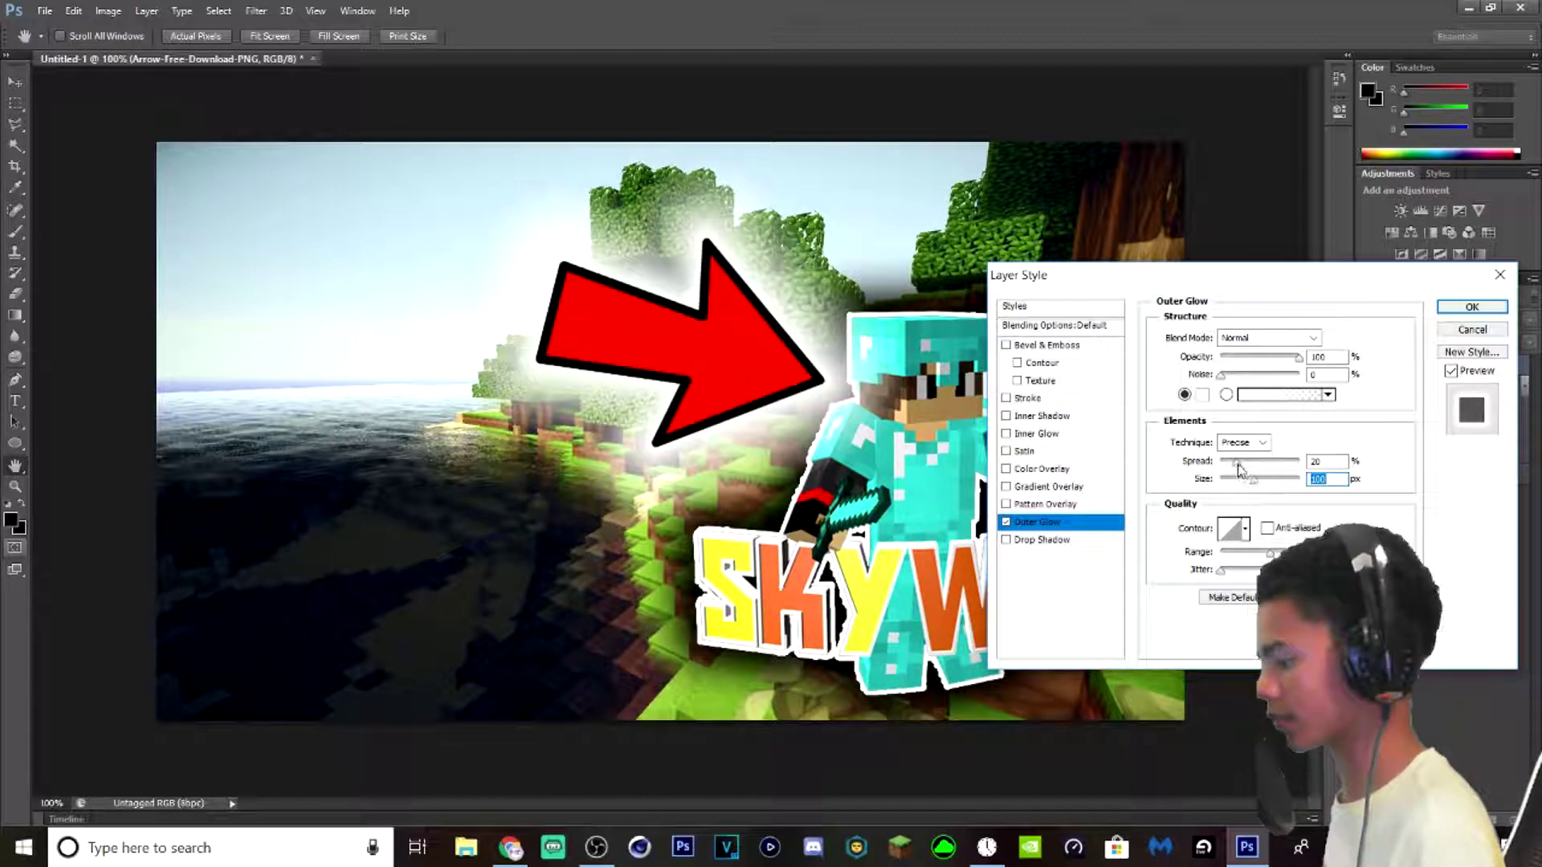
drag(1237, 462, 1246, 463)
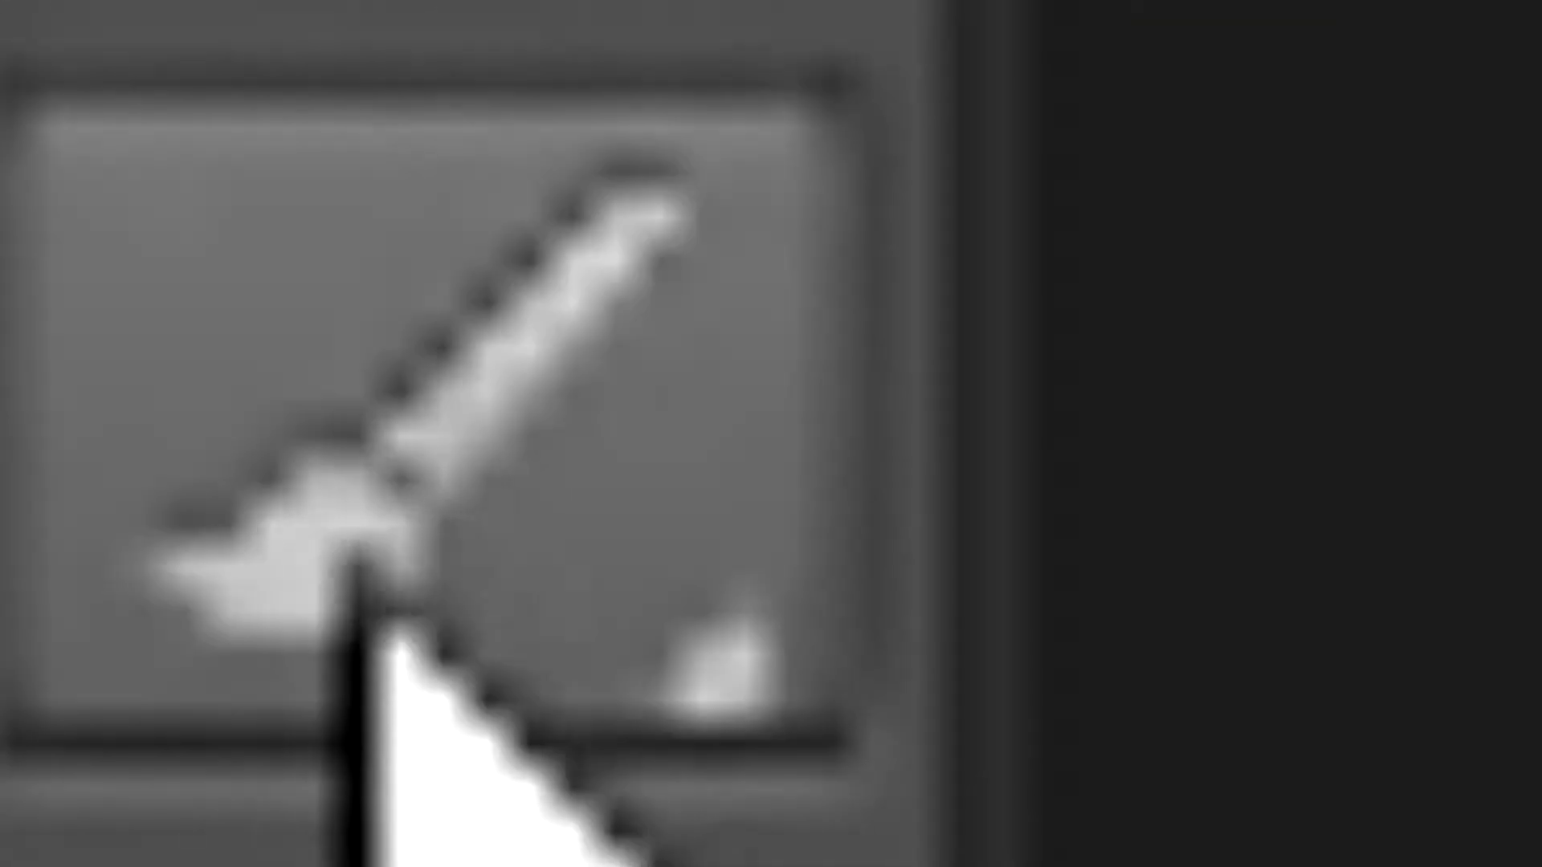
- Lower the hardness of the 380 px Brush and paint a soft black vignette around the canvas edges
click(345, 598)
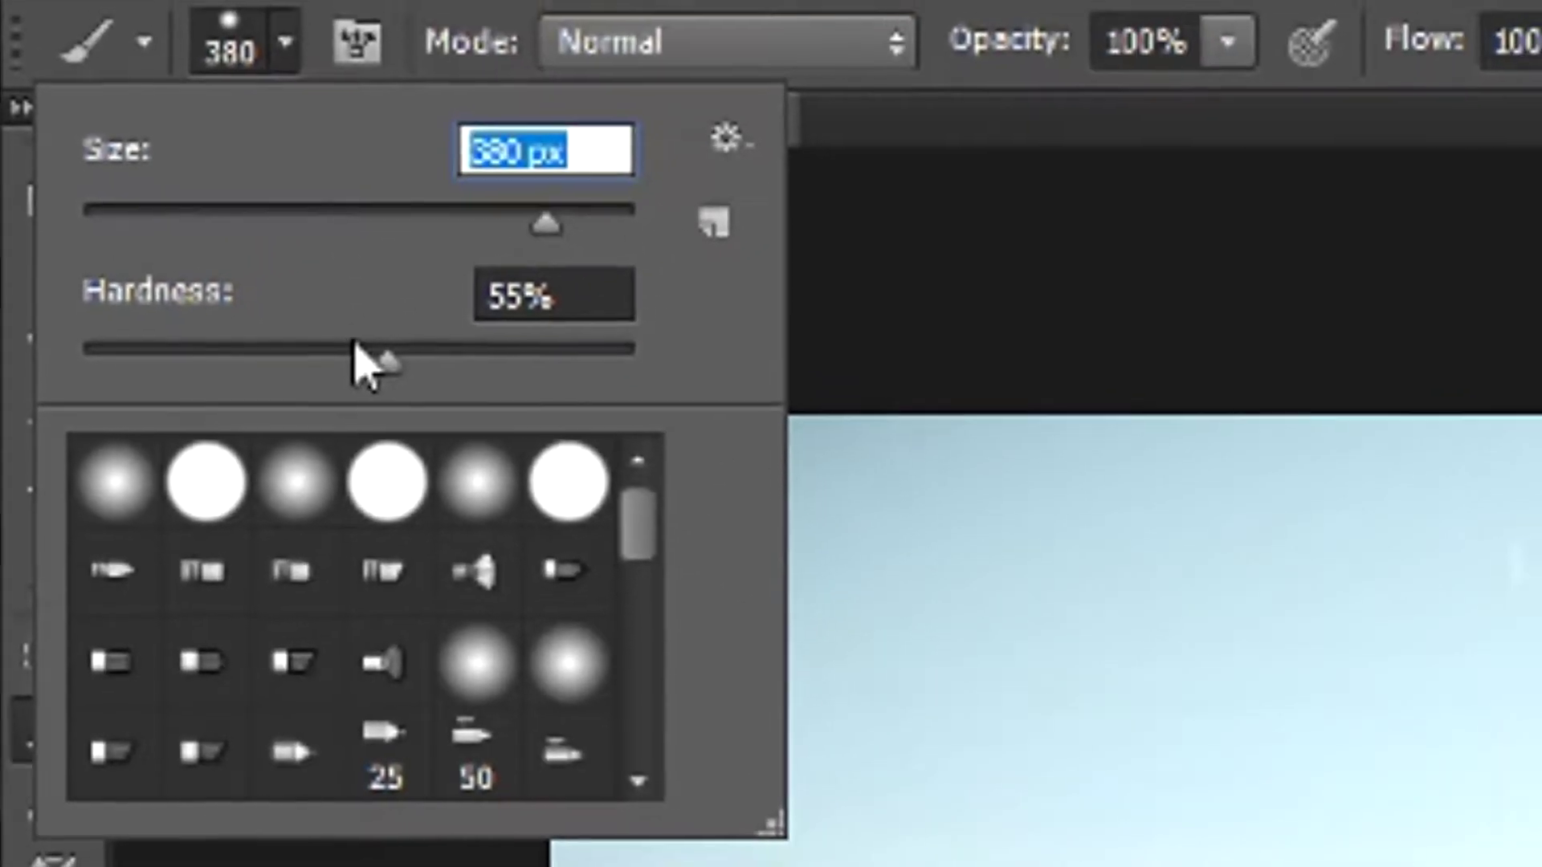
drag(554, 160, 207, 177)
drag(125, 400, 77, 400)
mouse_move(465, 137)
mouse_down()
mouse_move(672, 103)
mouse_move(1105, 125)
mouse_move(1206, 227)
mouse_move(1211, 482)
mouse_move(1256, 706)
mouse_move(860, 740)
mouse_move(506, 714)
mouse_move(241, 758)
mouse_move(93, 534)
mouse_move(206, 34)
mouse_move(1104, 80)
mouse_up()
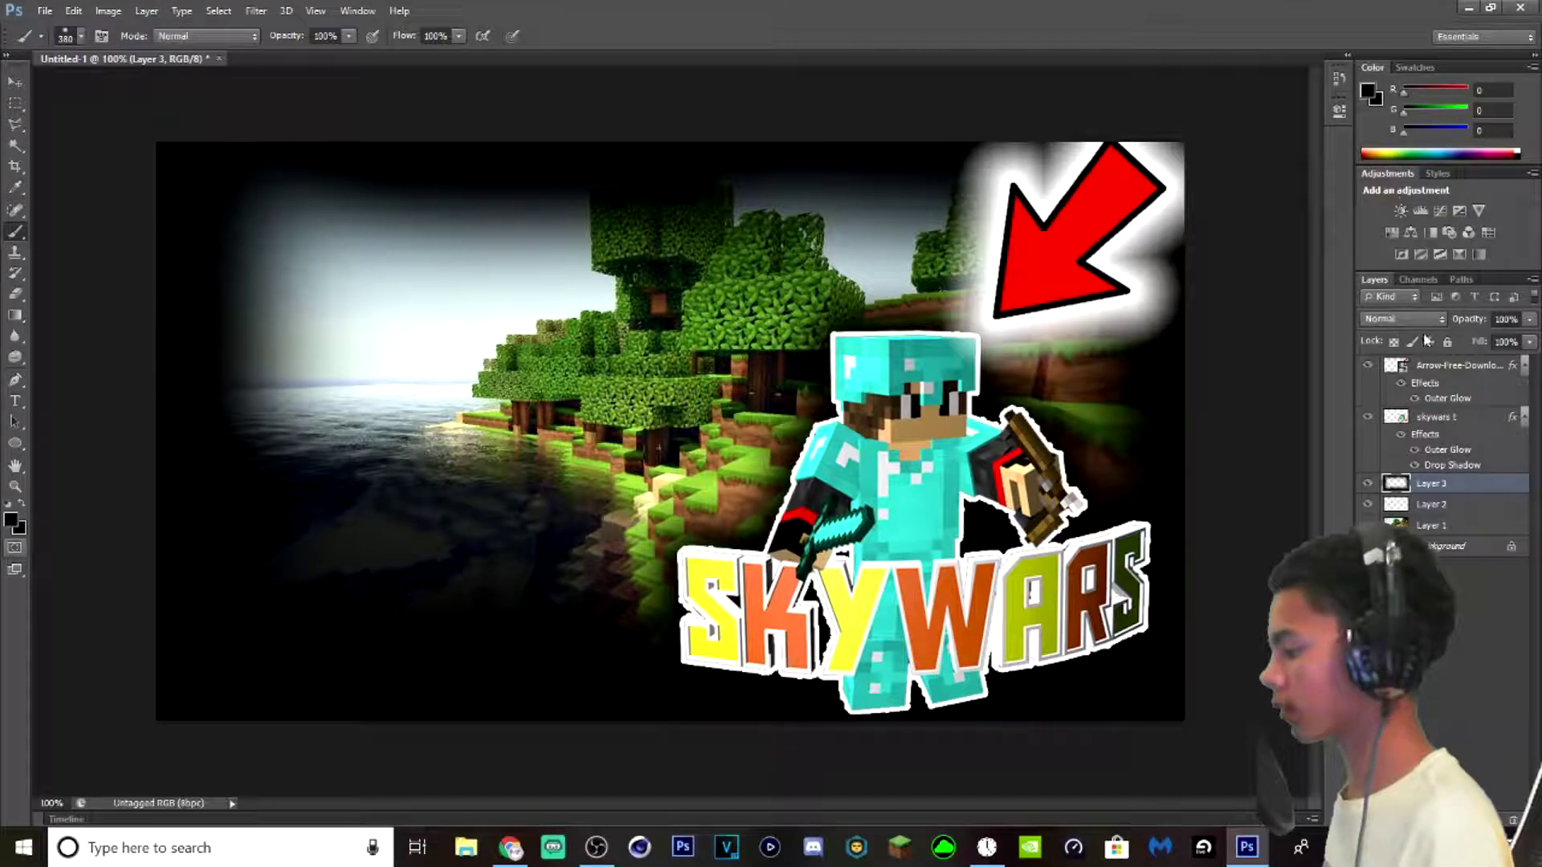
- Reduce the opacity of the vignette on Layer 3 to 57% and select Layer 2
click(1530, 319)
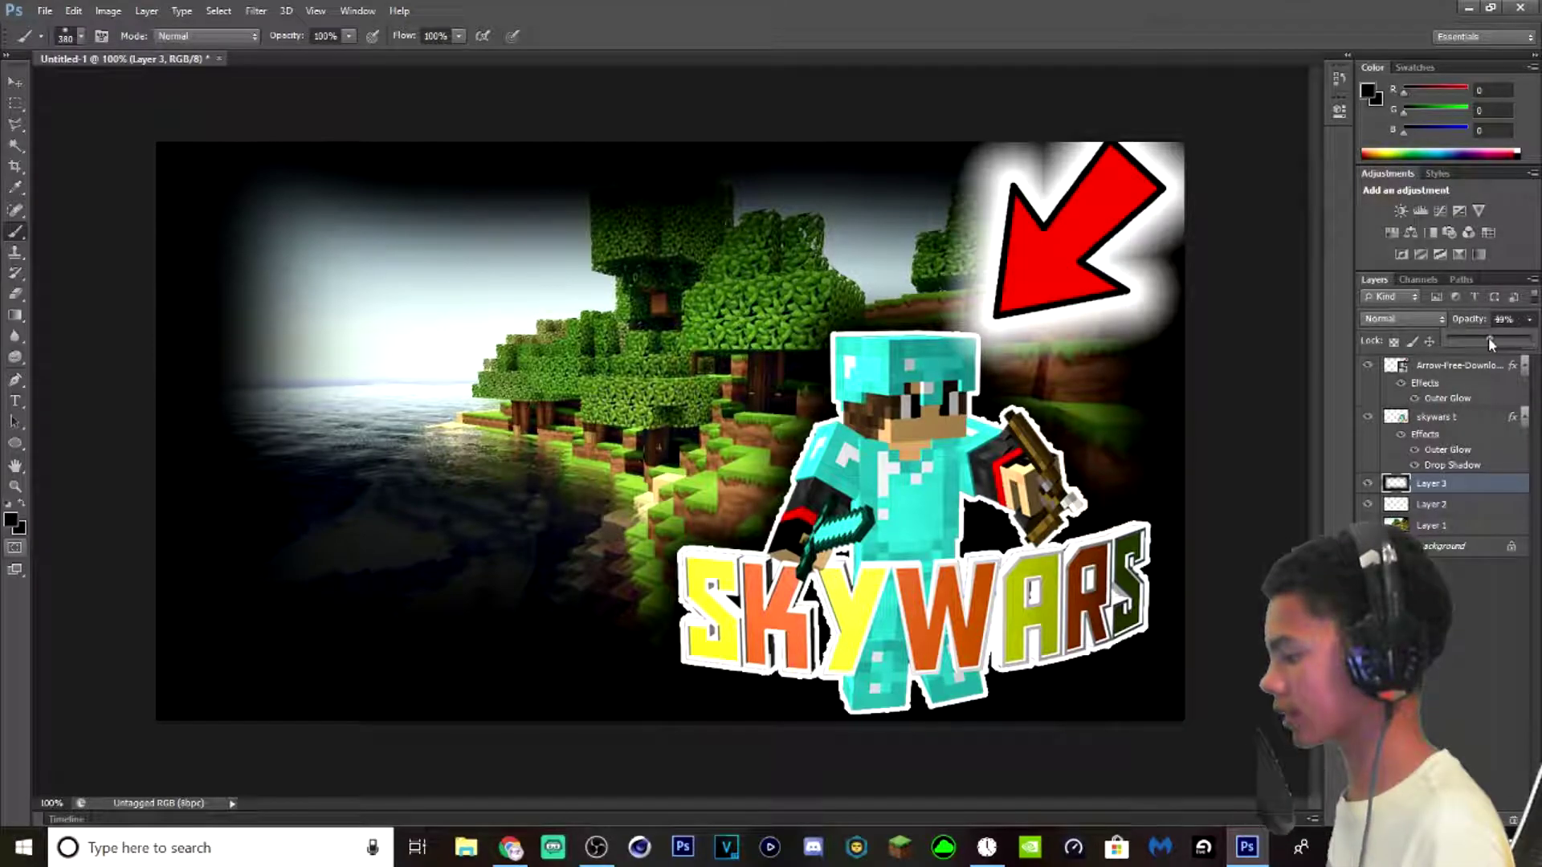
click(1489, 337)
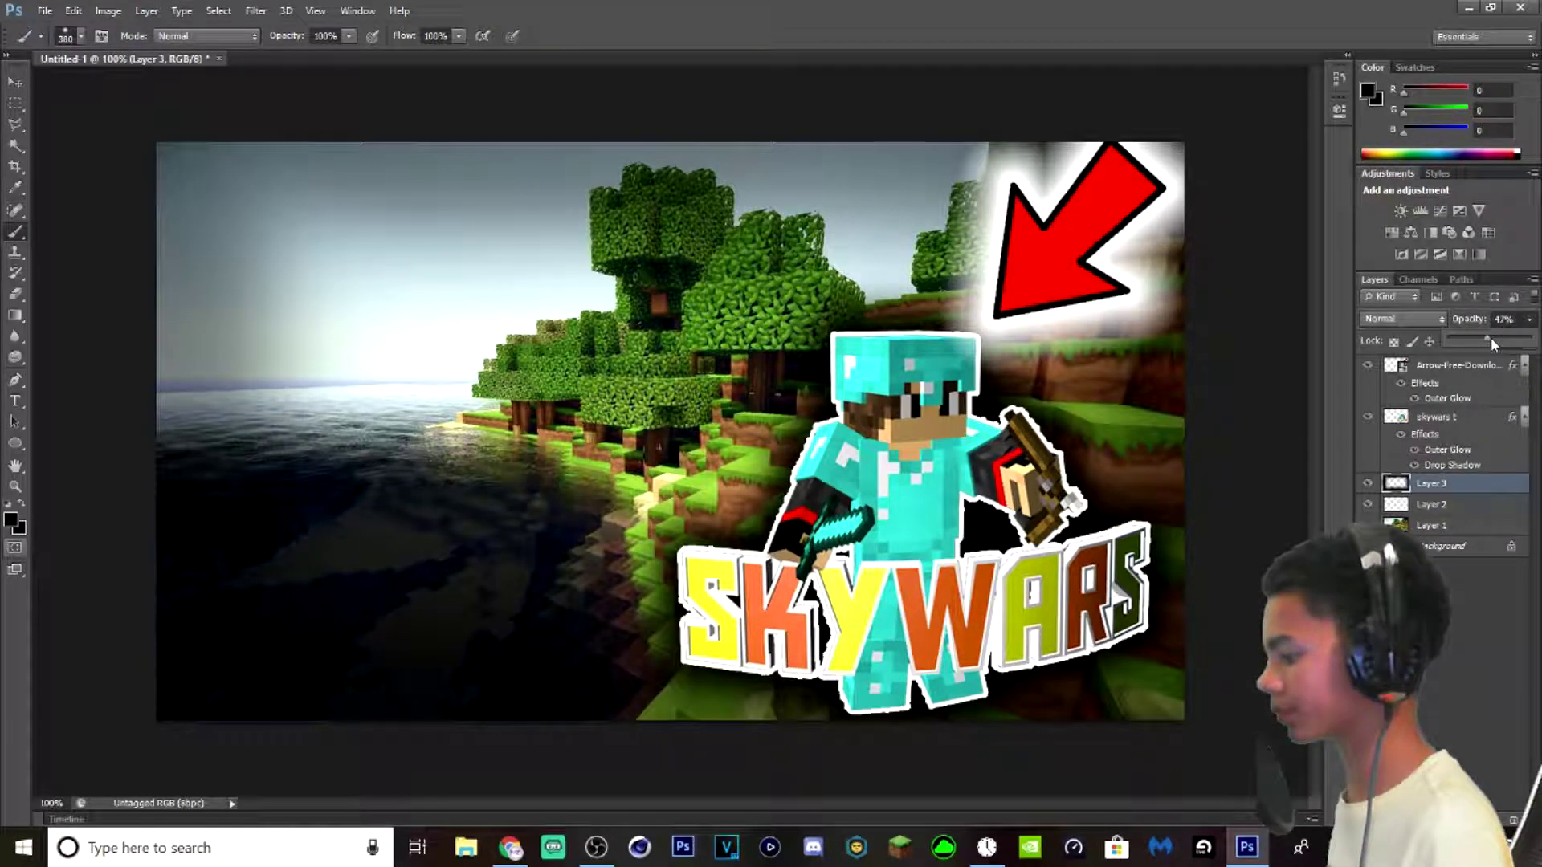
drag(1491, 337, 1495, 337)
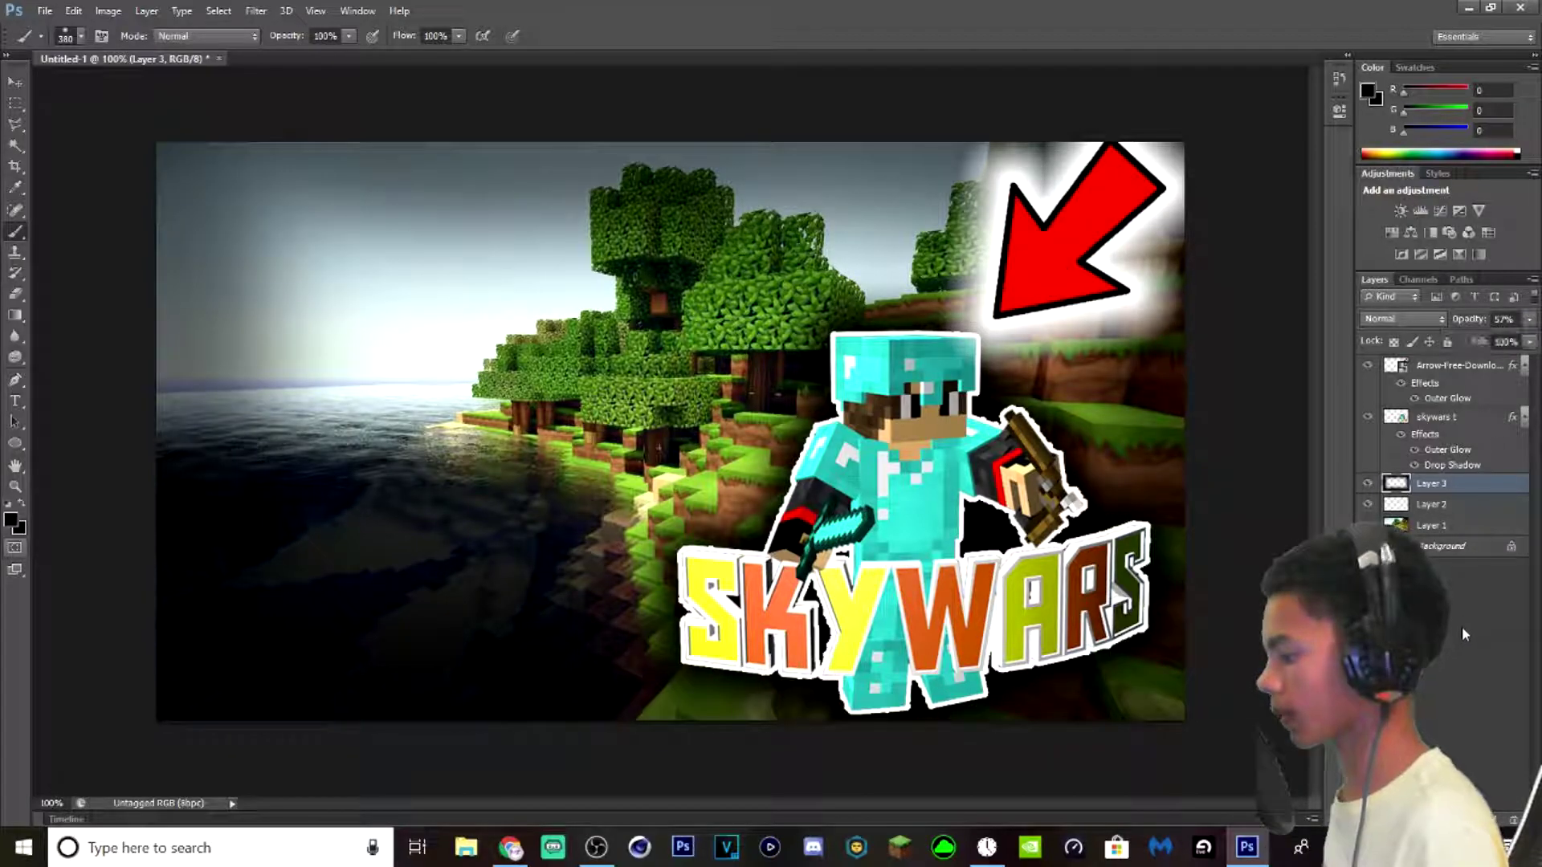
click(1478, 505)
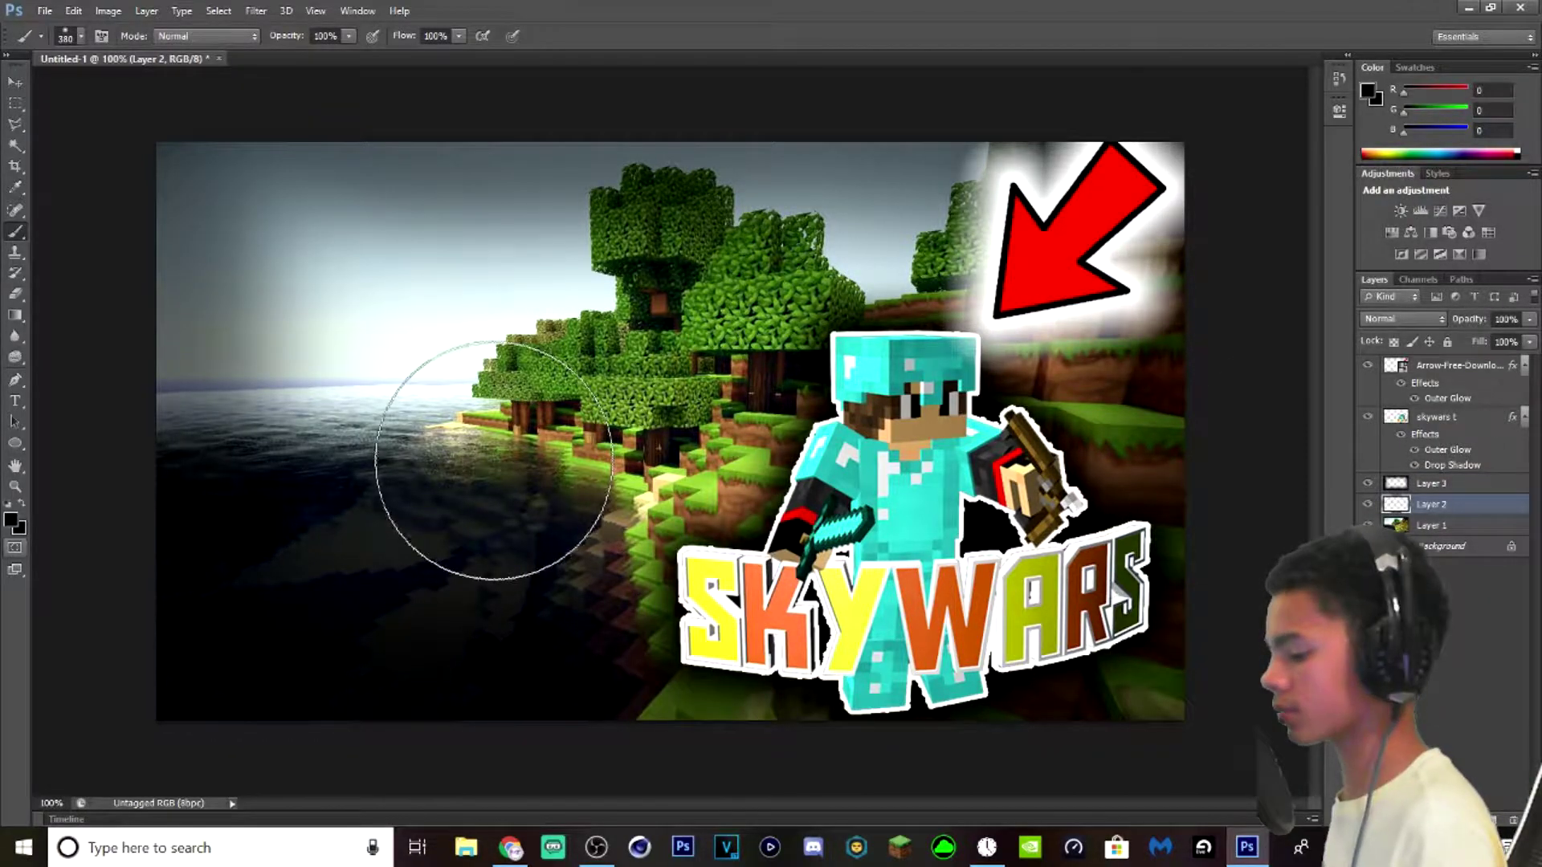
- Set the foreground color to a near-white with RGB values of 247 for brushing on Layer 2
click(12, 520)
drag(842, 514, 808, 454)
click(1208, 442)
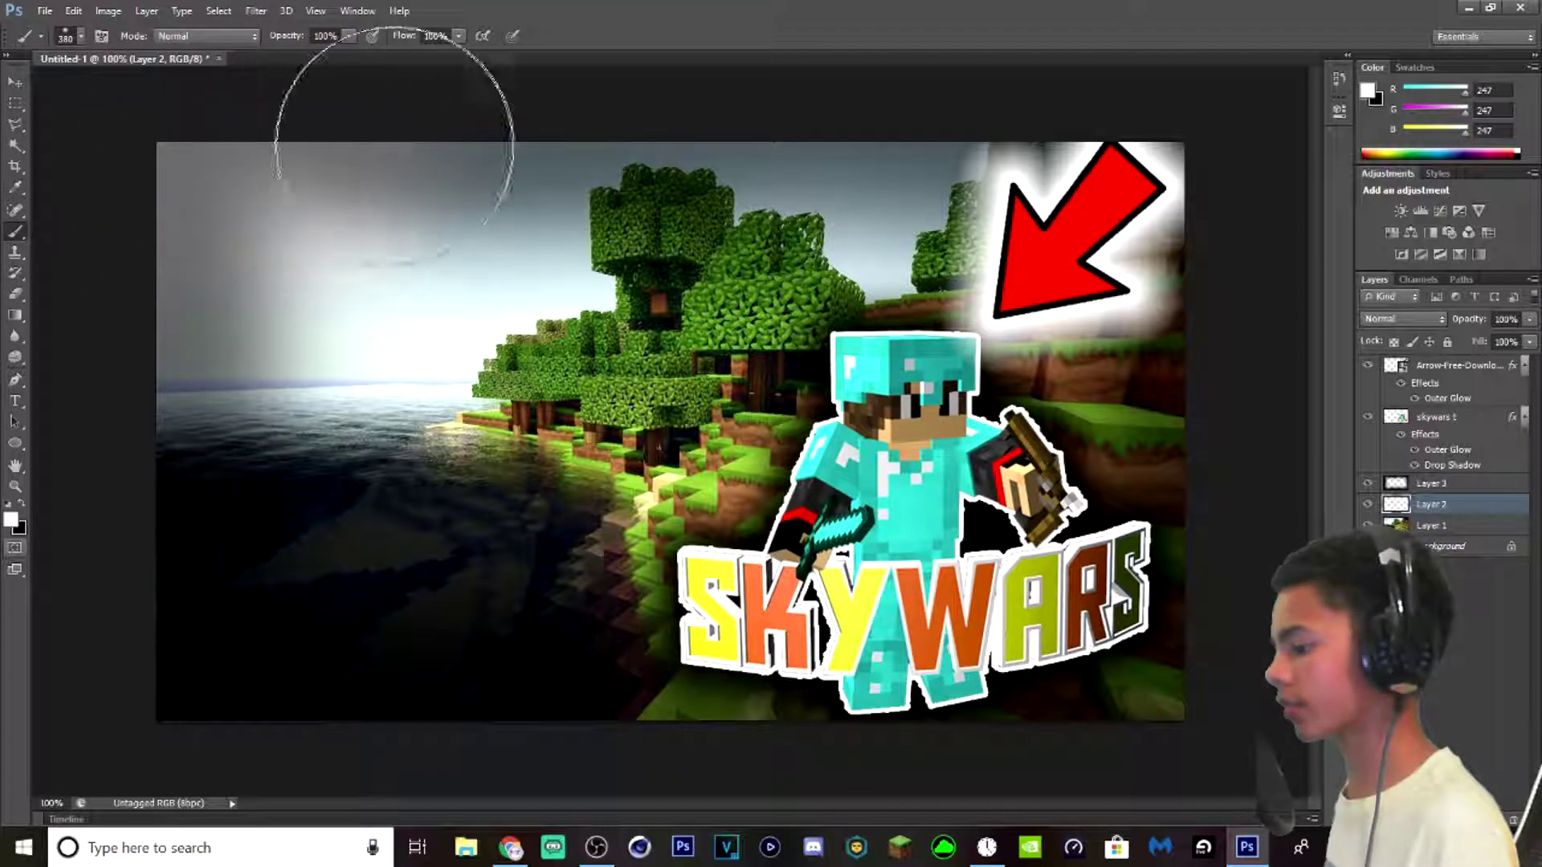
- Reduce the opacity of the dark vignette on Layer 3 further and place Layer 2 above it in the stack
click(1465, 489)
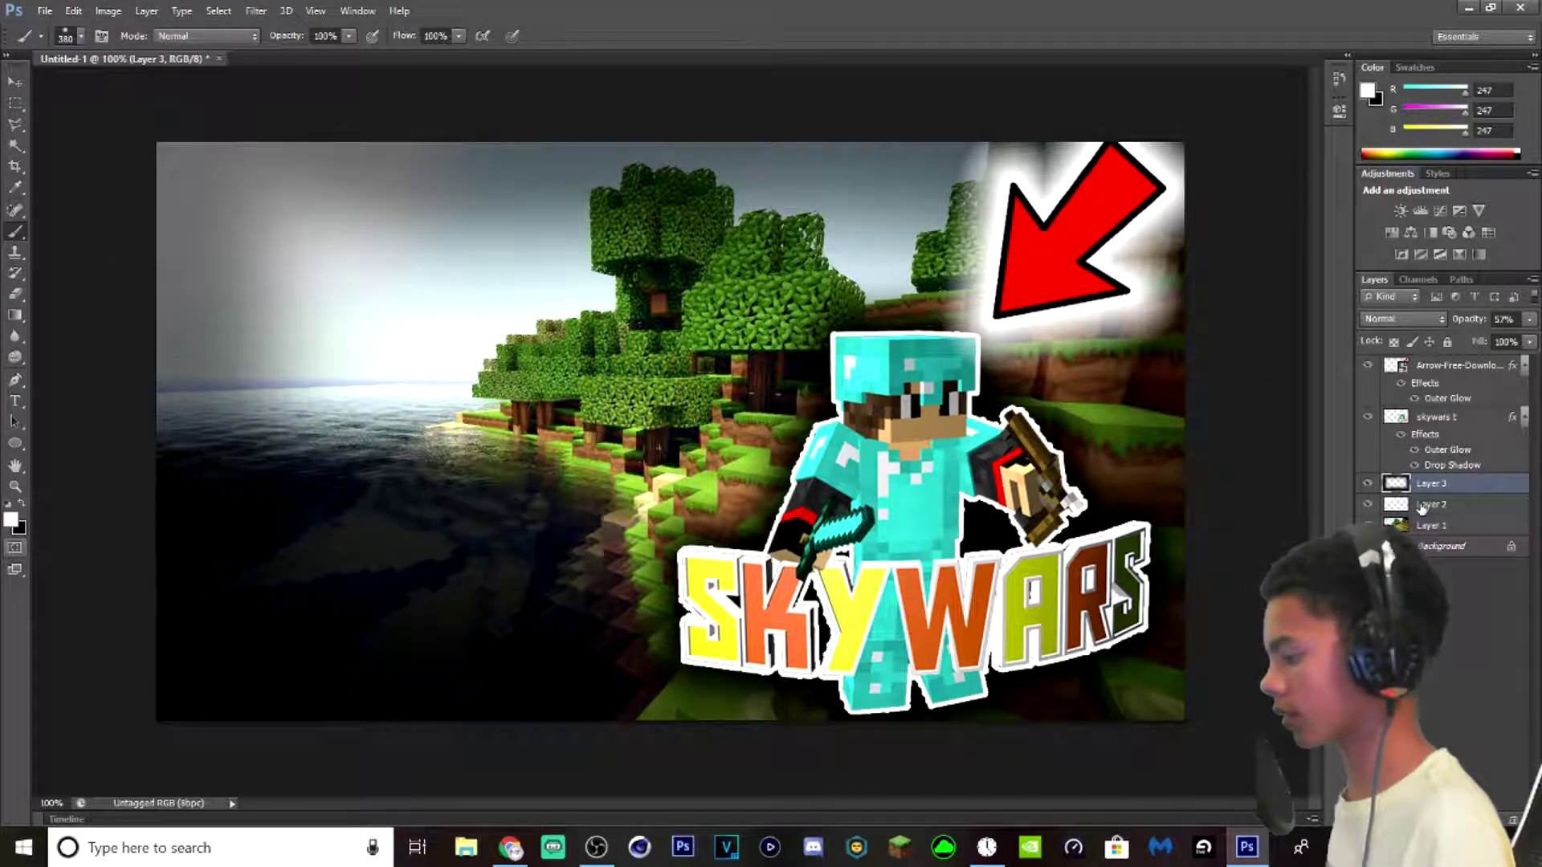
click(1530, 341)
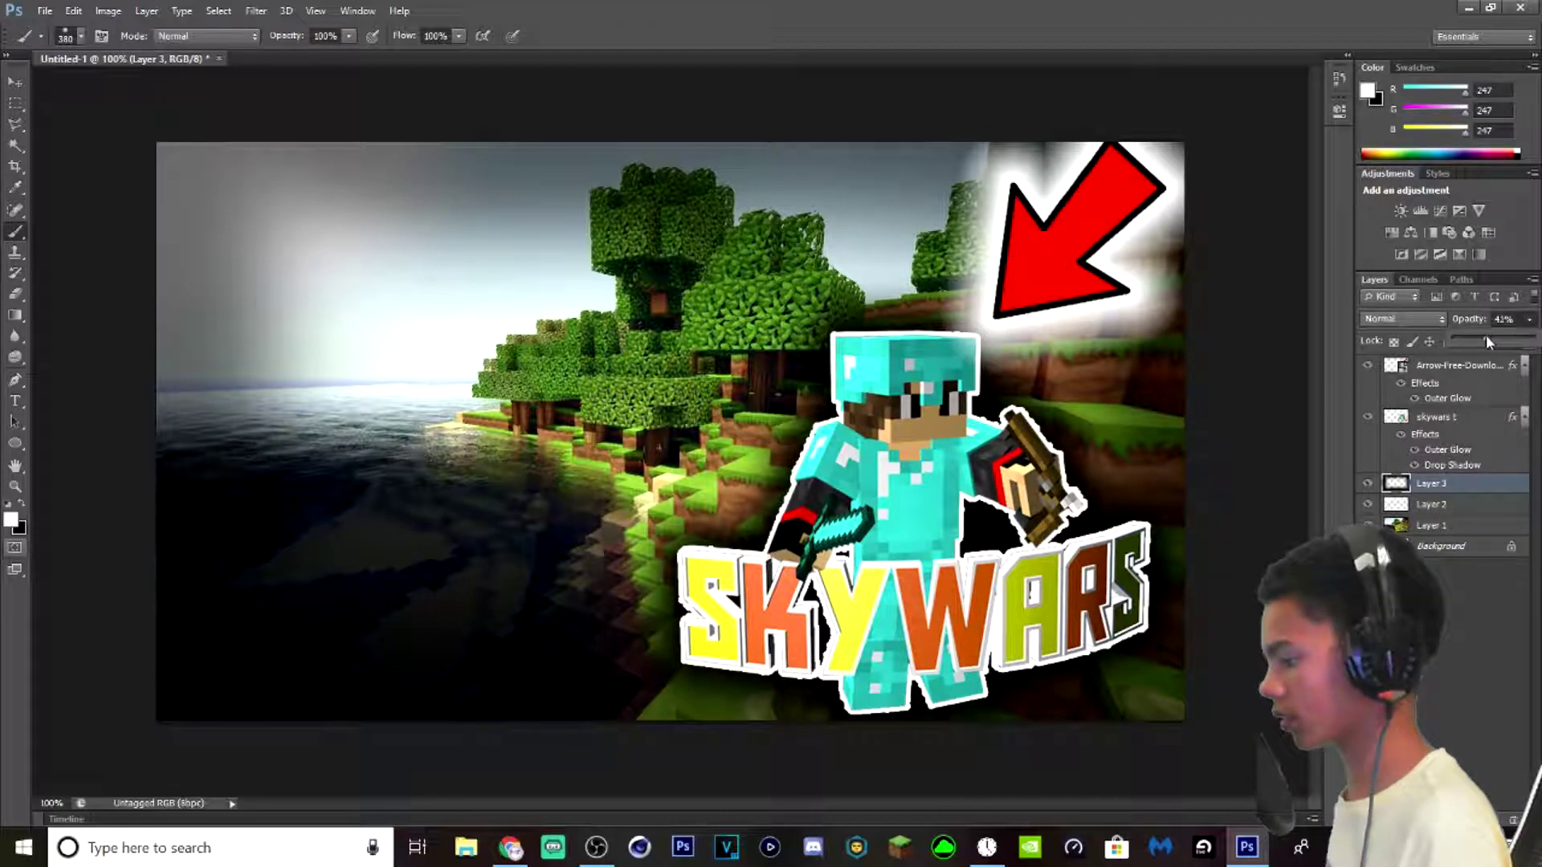
click(1458, 570)
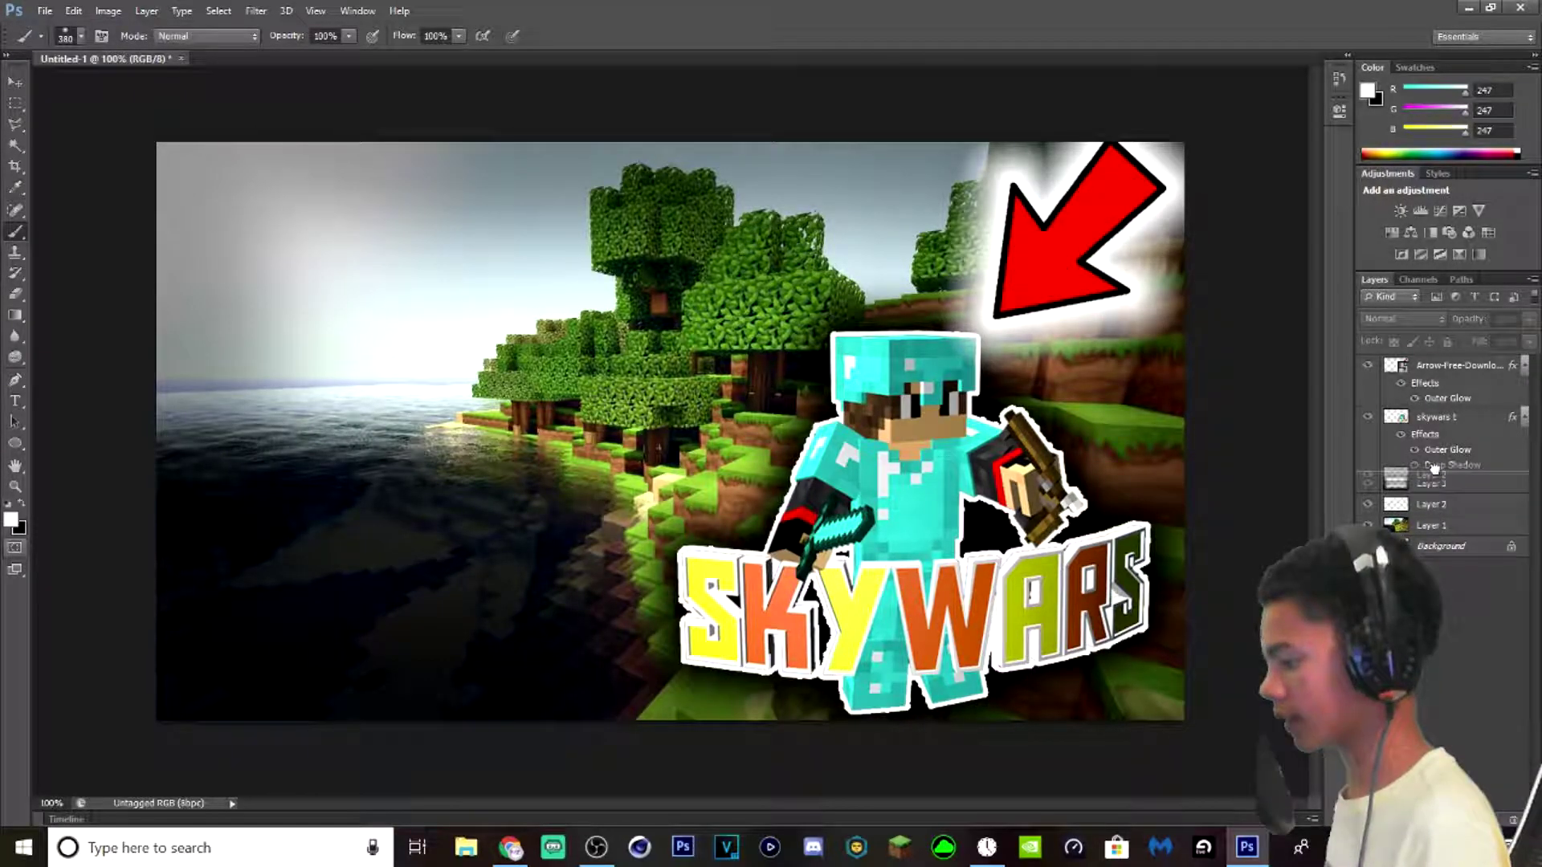
drag(1434, 468, 1435, 488)
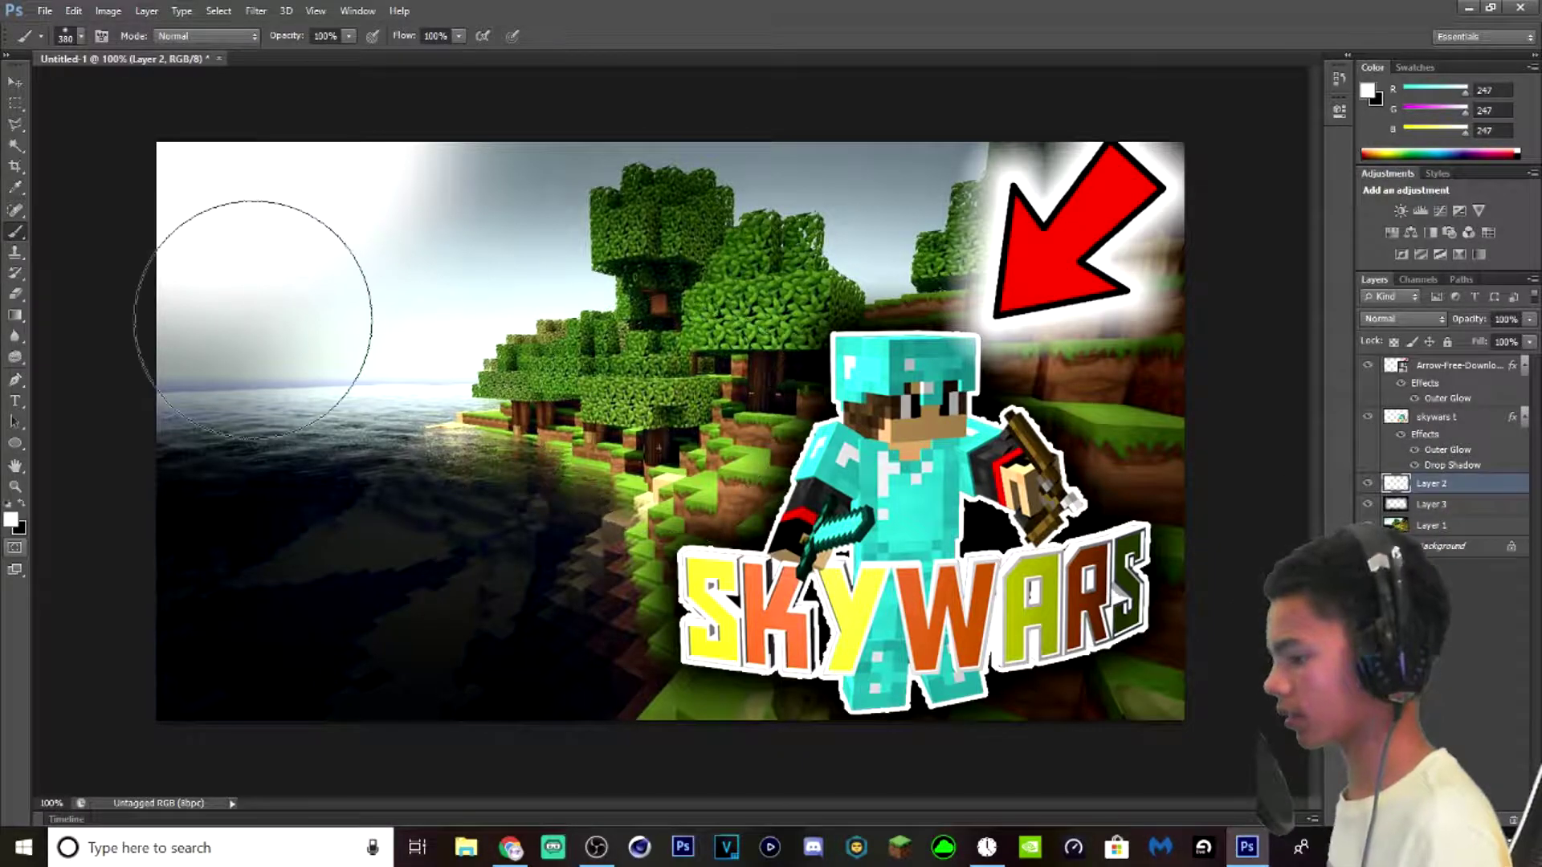
- Brush a soft white haze over the sky beside the trees on Layer 2 and lower that layer's opacity to about 64%
click(194, 353)
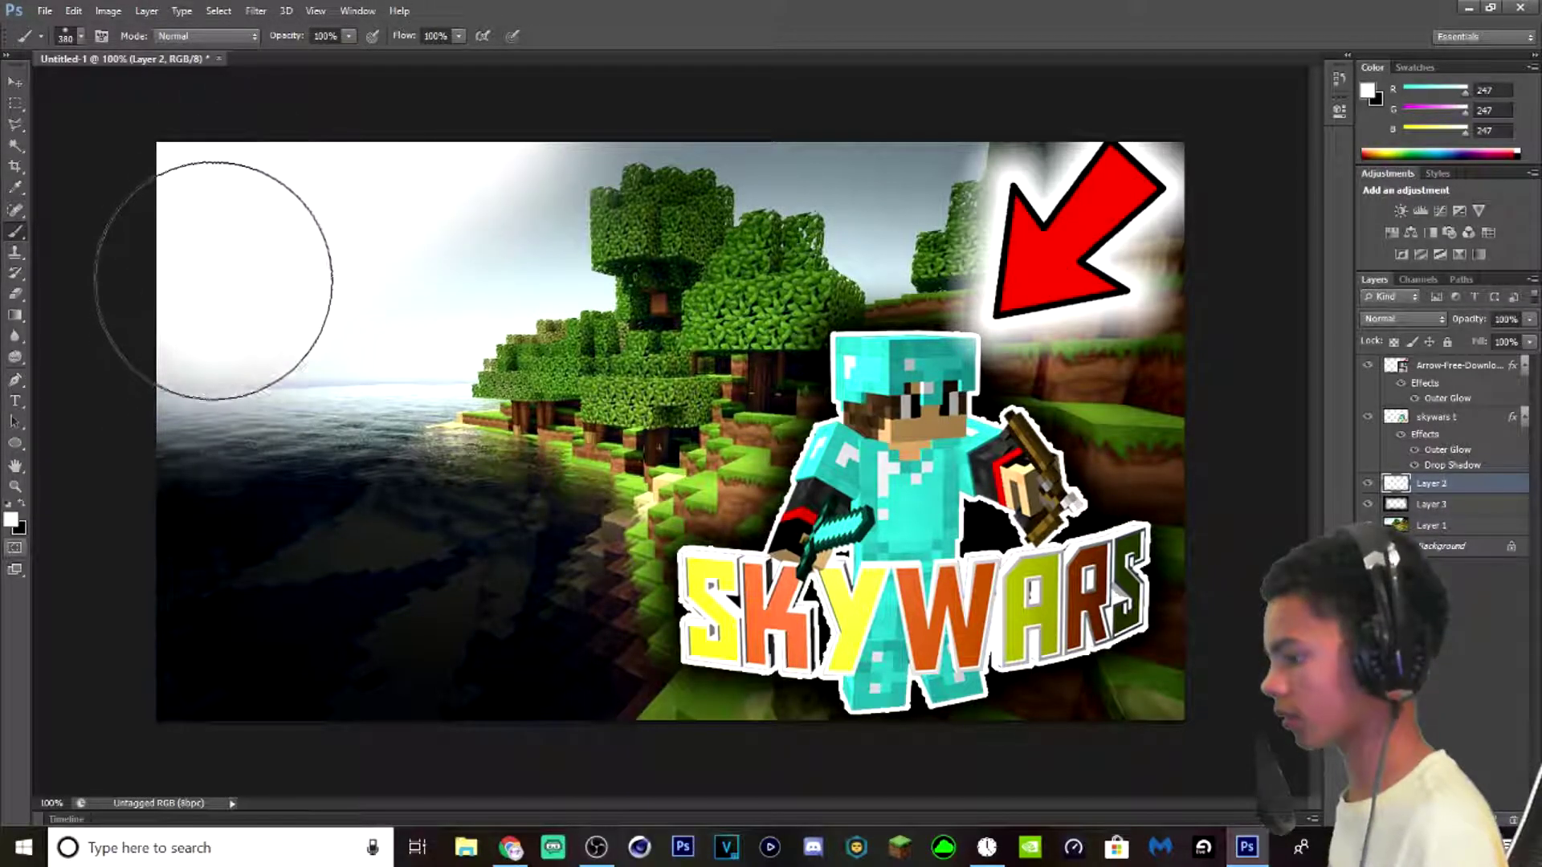
click(1529, 320)
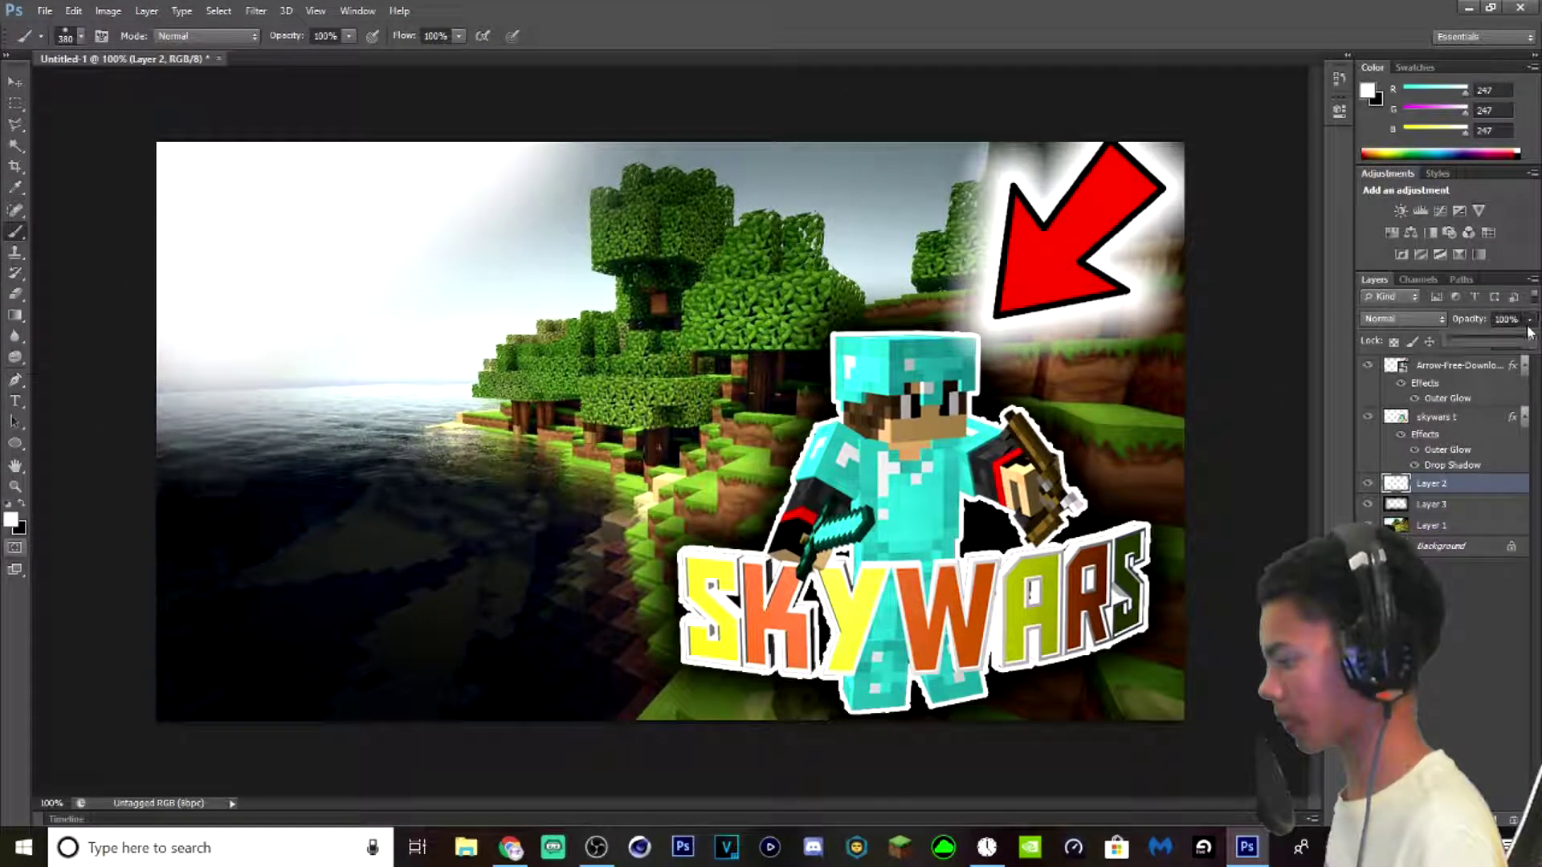
drag(1503, 340, 1486, 340)
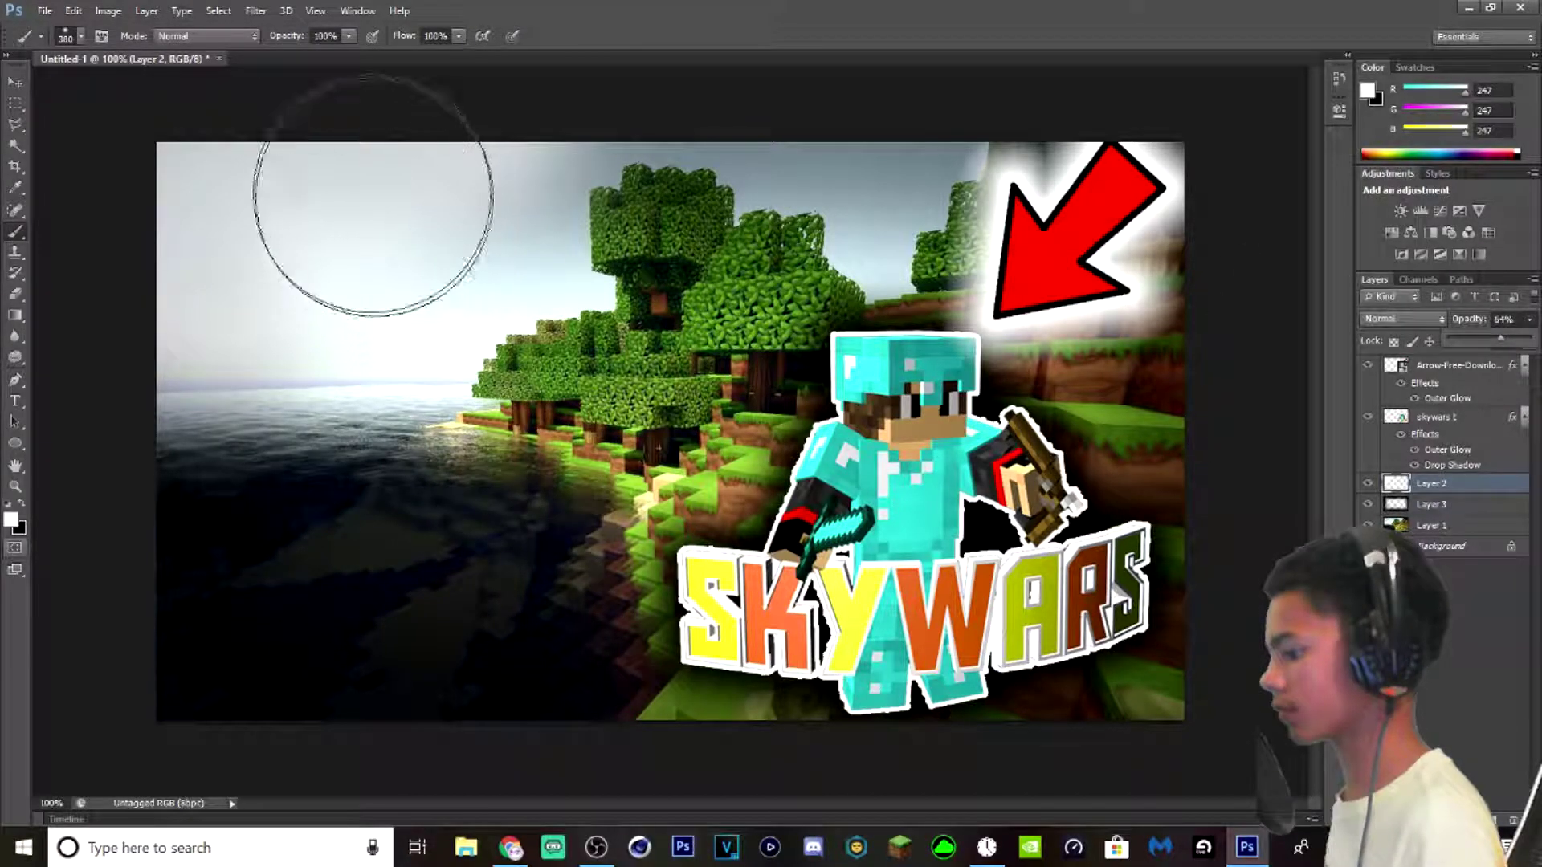
mouse_move(273, 227)
mouse_down()
mouse_move(413, 253)
mouse_move(389, 99)
mouse_move(206, 241)
mouse_move(344, 196)
mouse_up()
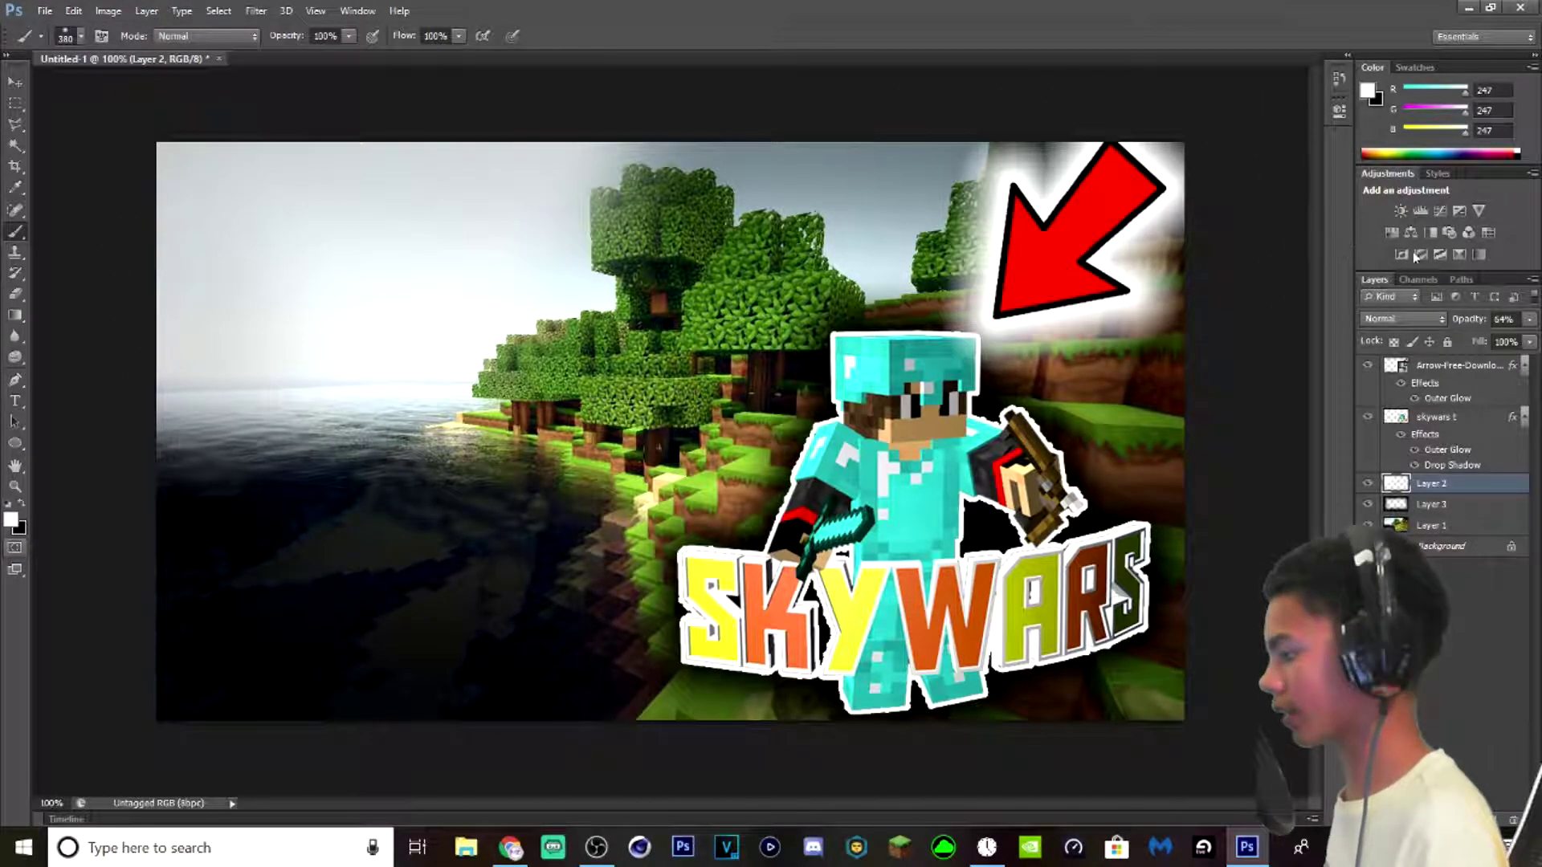
click(1530, 320)
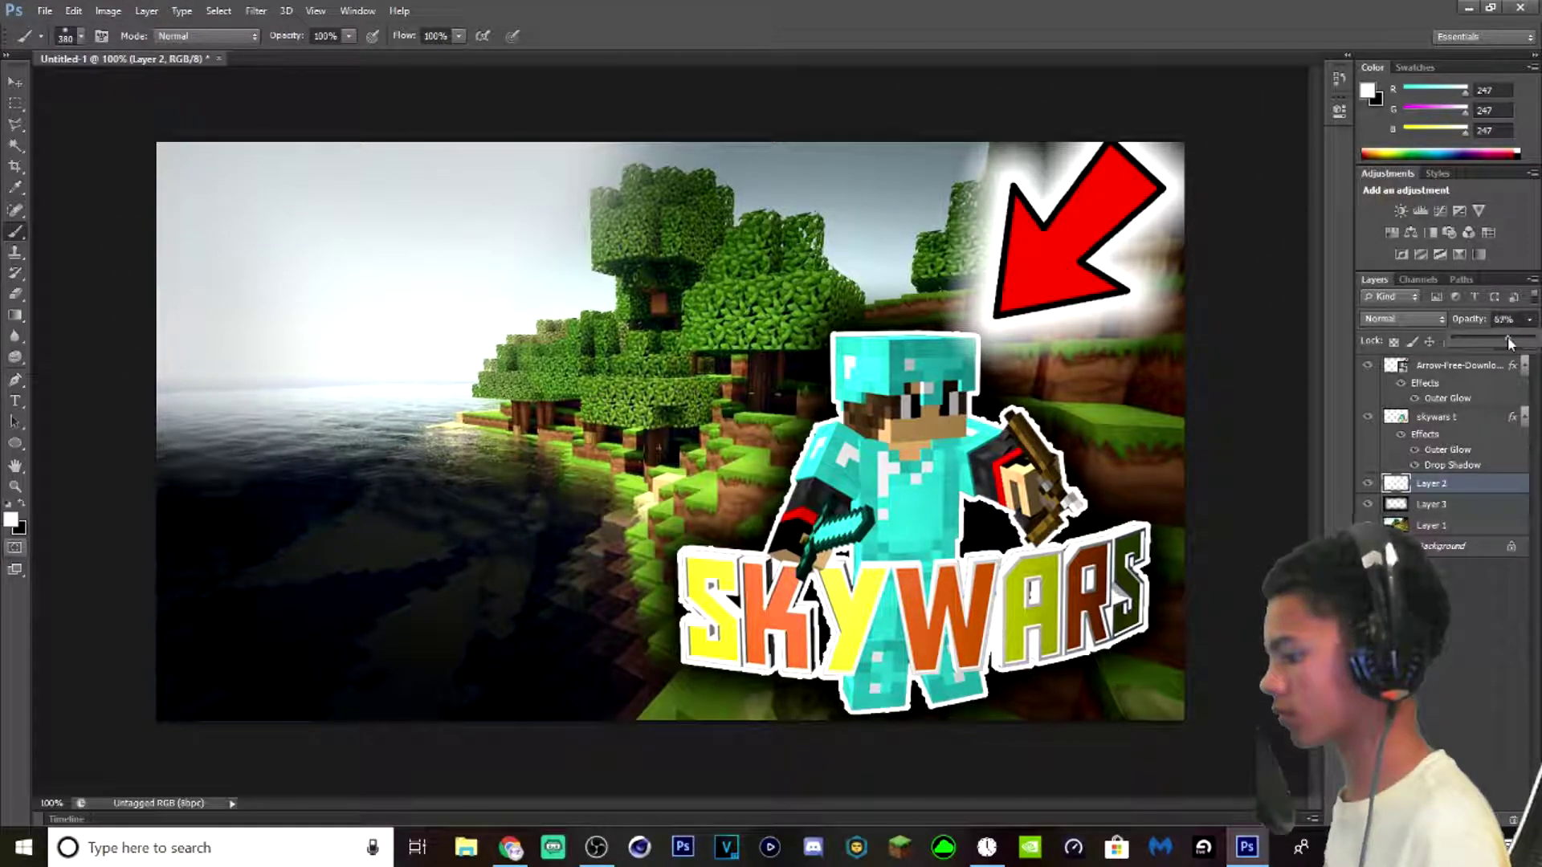
click(1524, 620)
click(1509, 622)
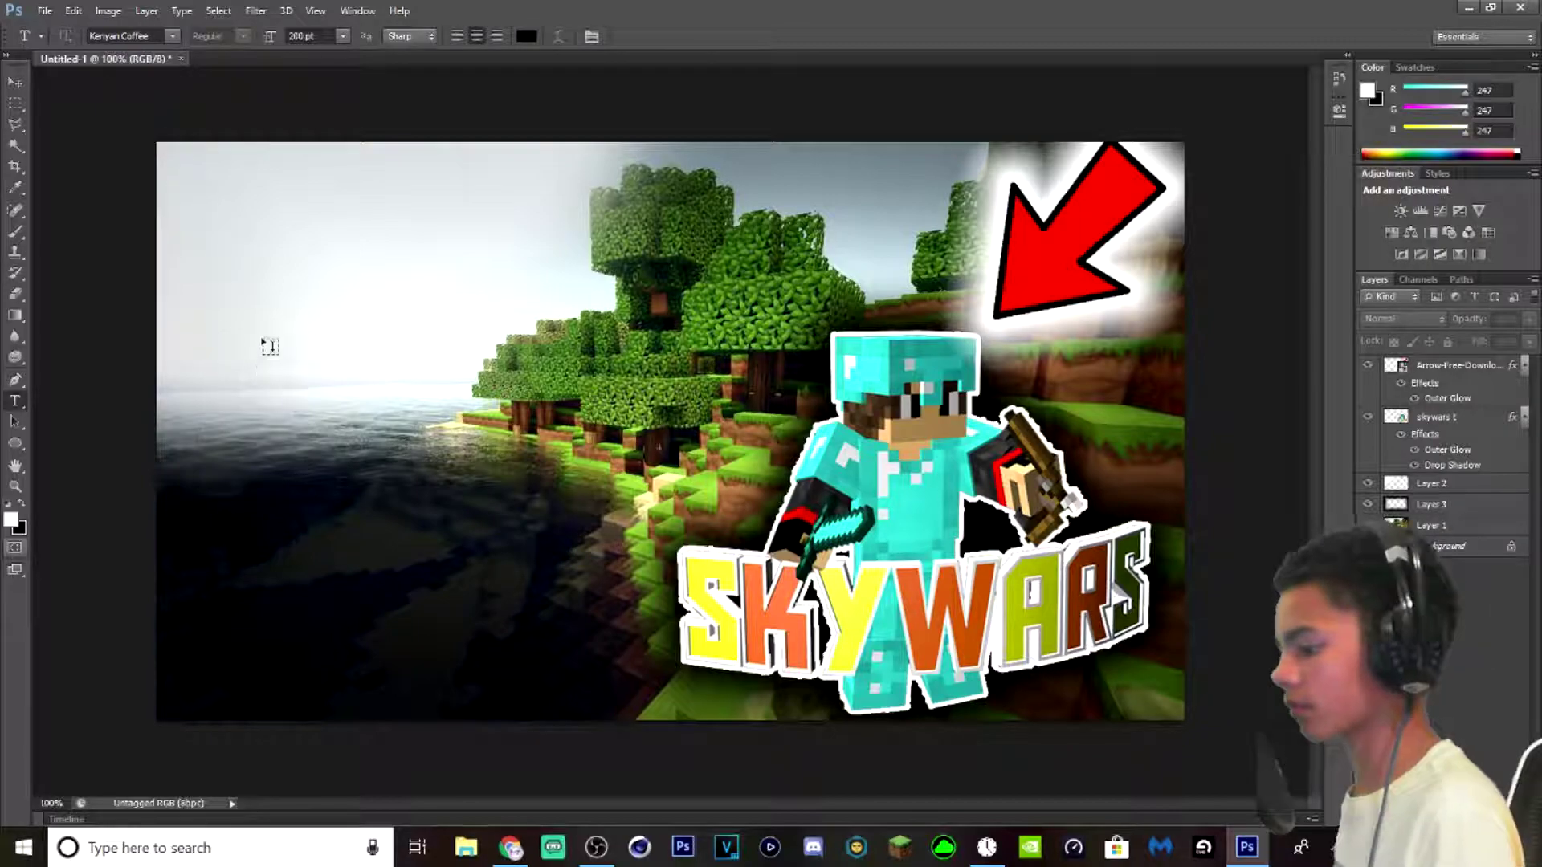
- Add the text "HOW TO" in 200 pt Kenyan Coffee and position it fully inside the canvas across the sky and trees
click(270, 346)
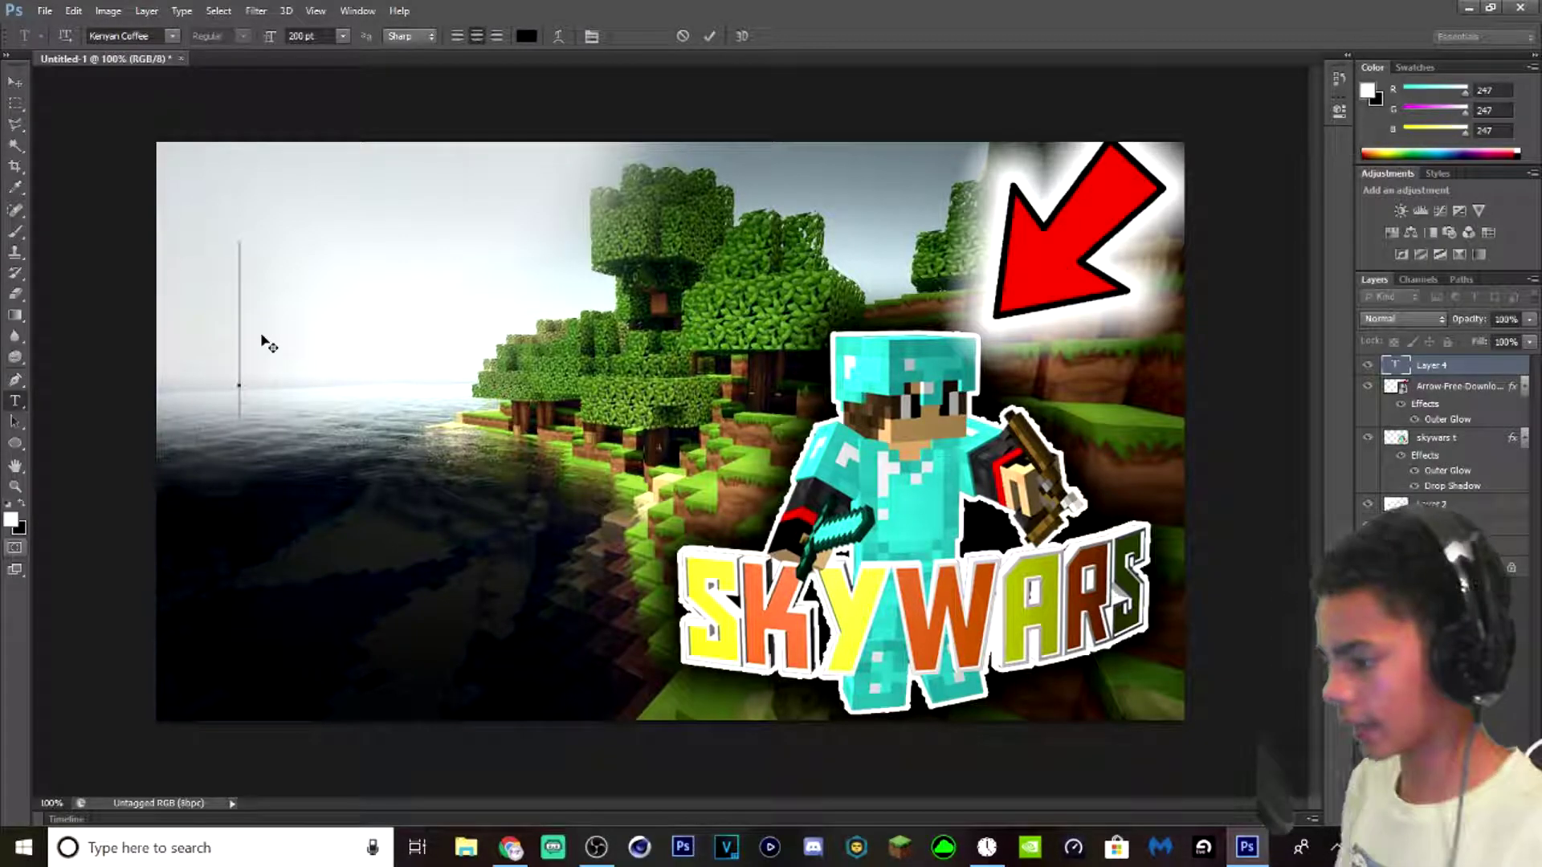
text(HOW TO)
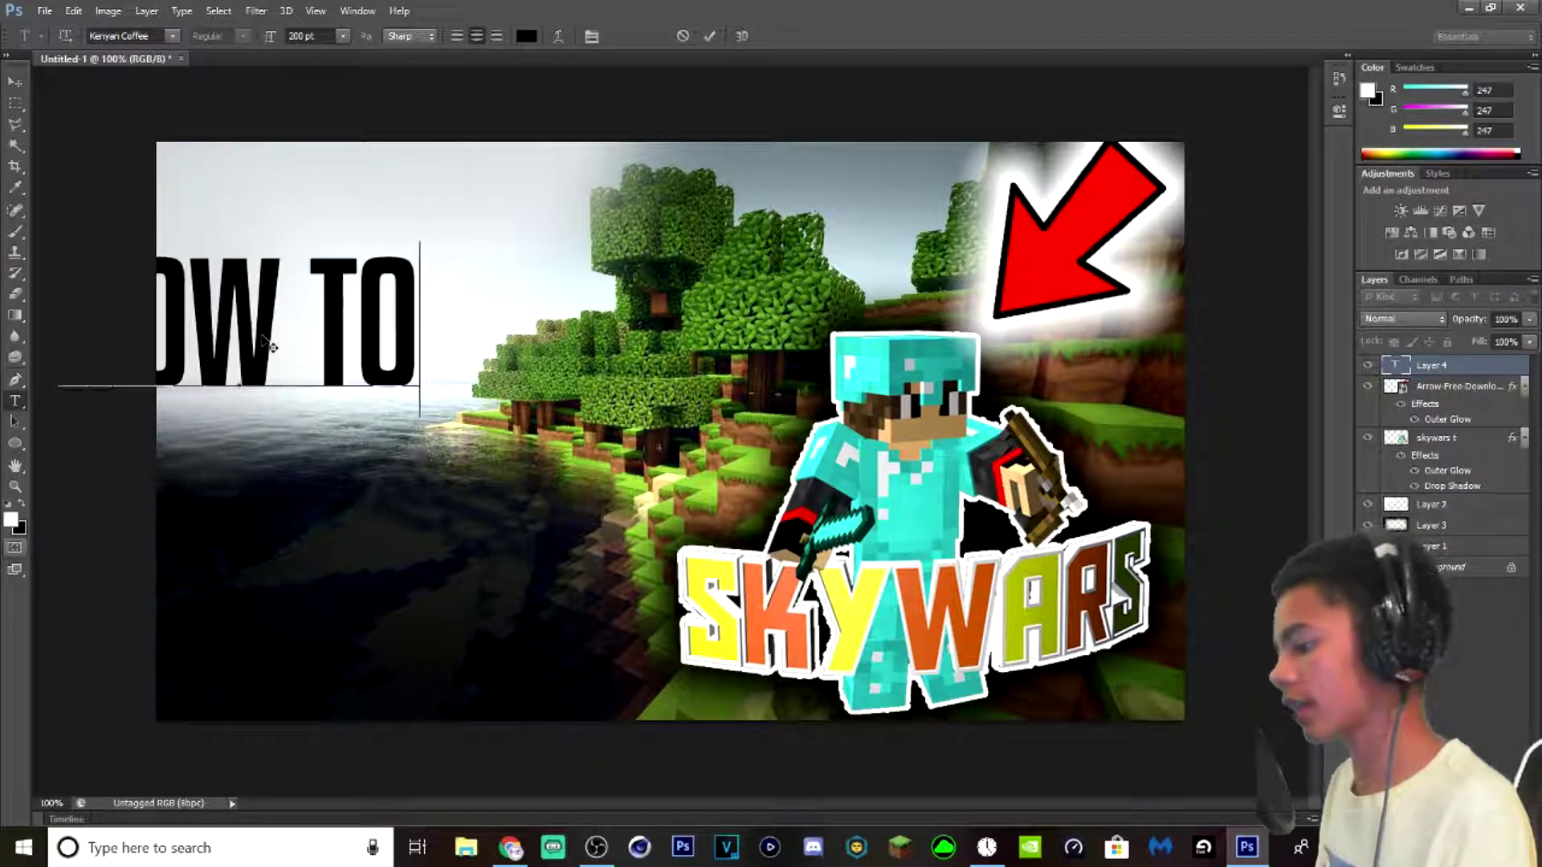
click(710, 35)
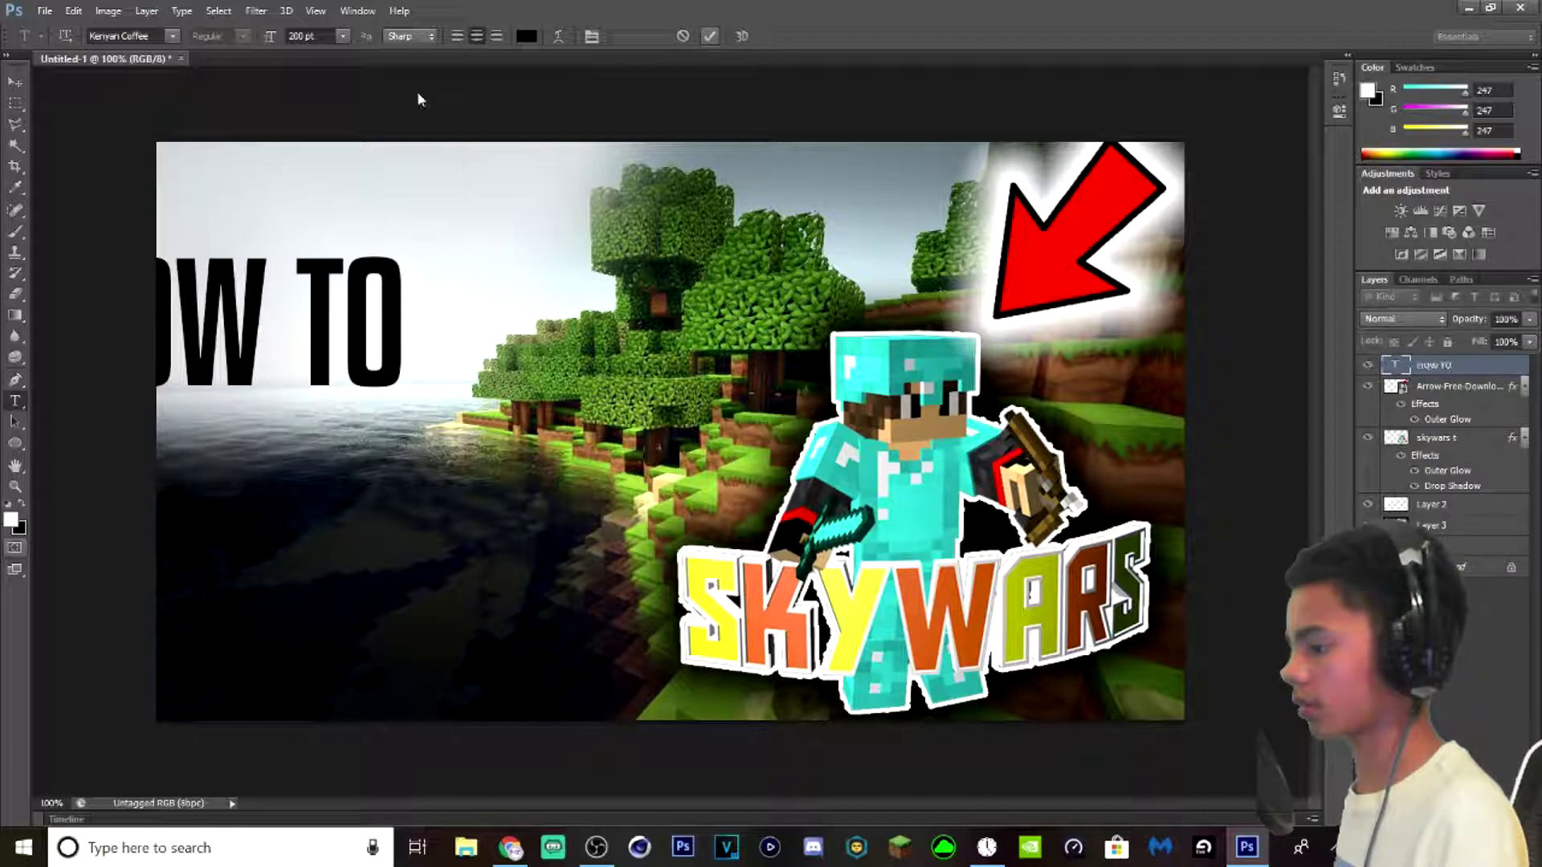
click(15, 82)
drag(386, 333, 552, 305)
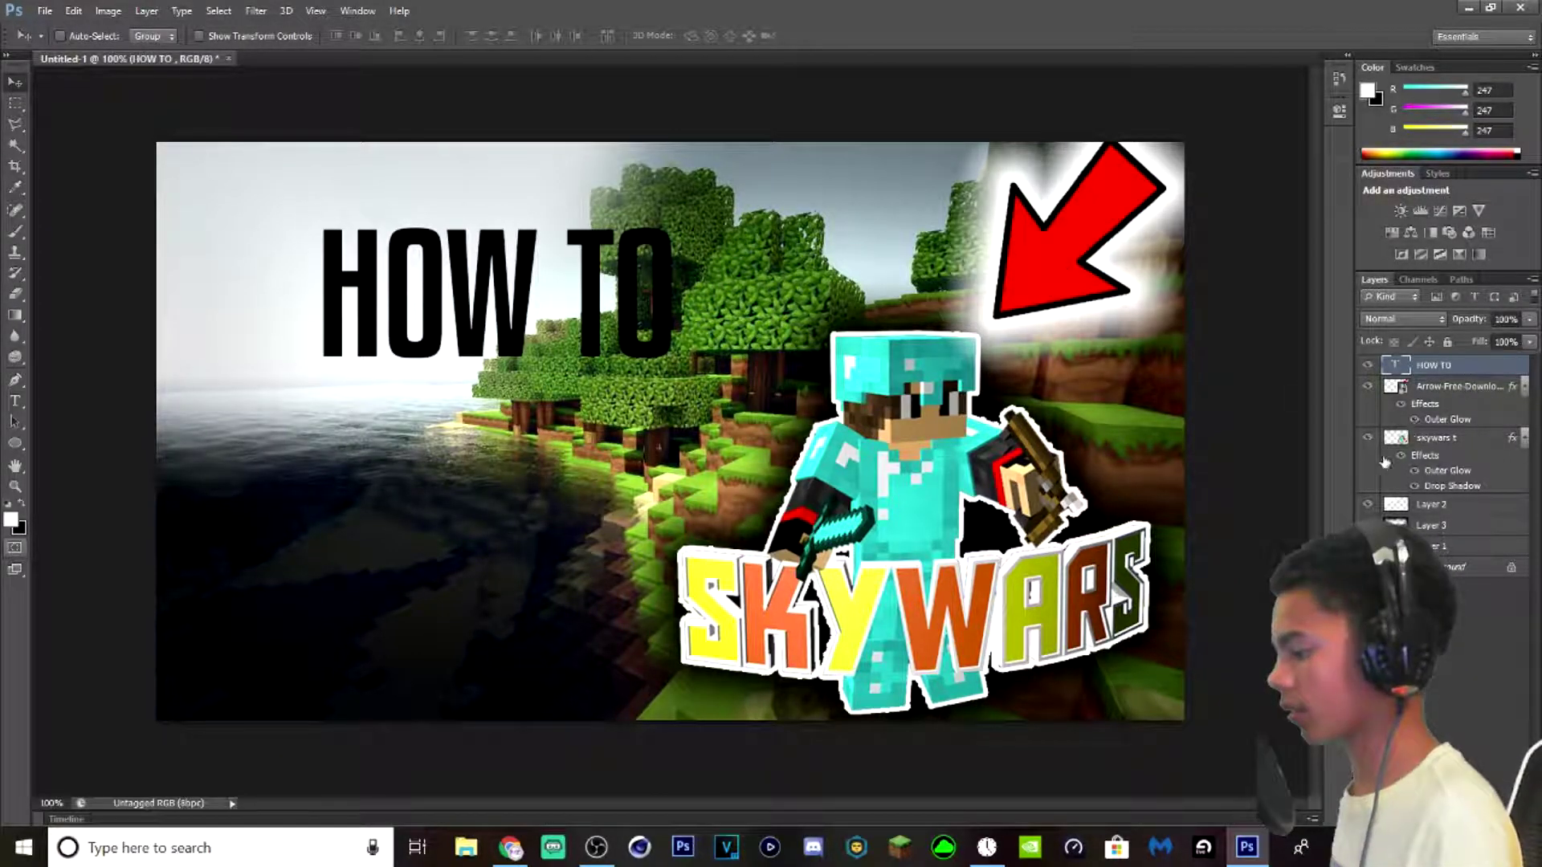
- Enable Drop Shadow, Outer Glow and Gradient Overlay in the HOW TO text's layer style
click(1006, 540)
click(1006, 522)
click(1048, 489)
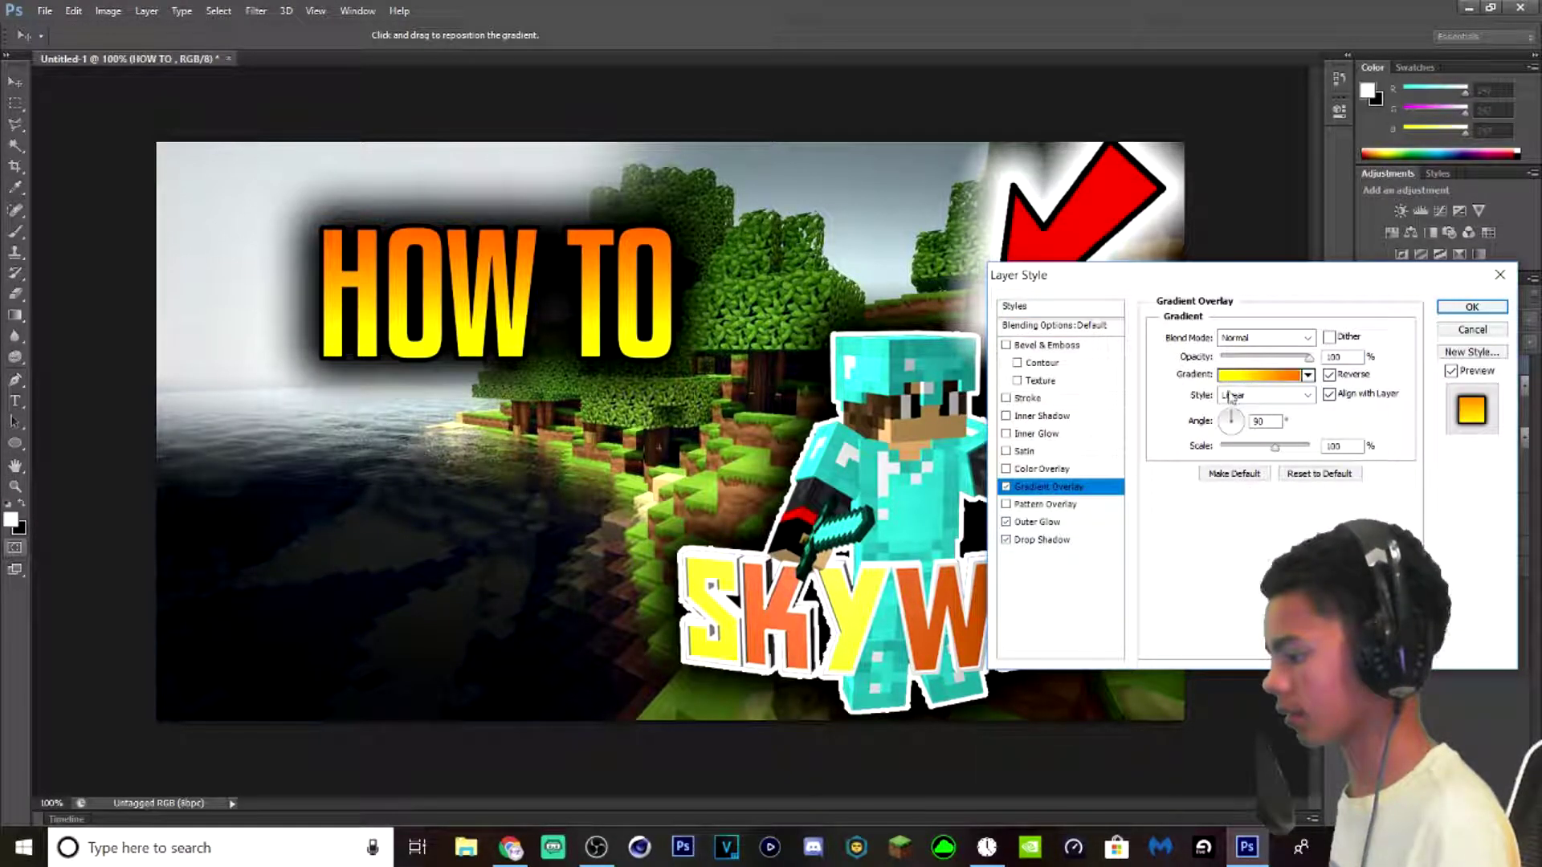
- Switch the HOW TO text's Gradient Overlay to the dark blue to cyan preset and shift the text slightly down and left
click(1277, 375)
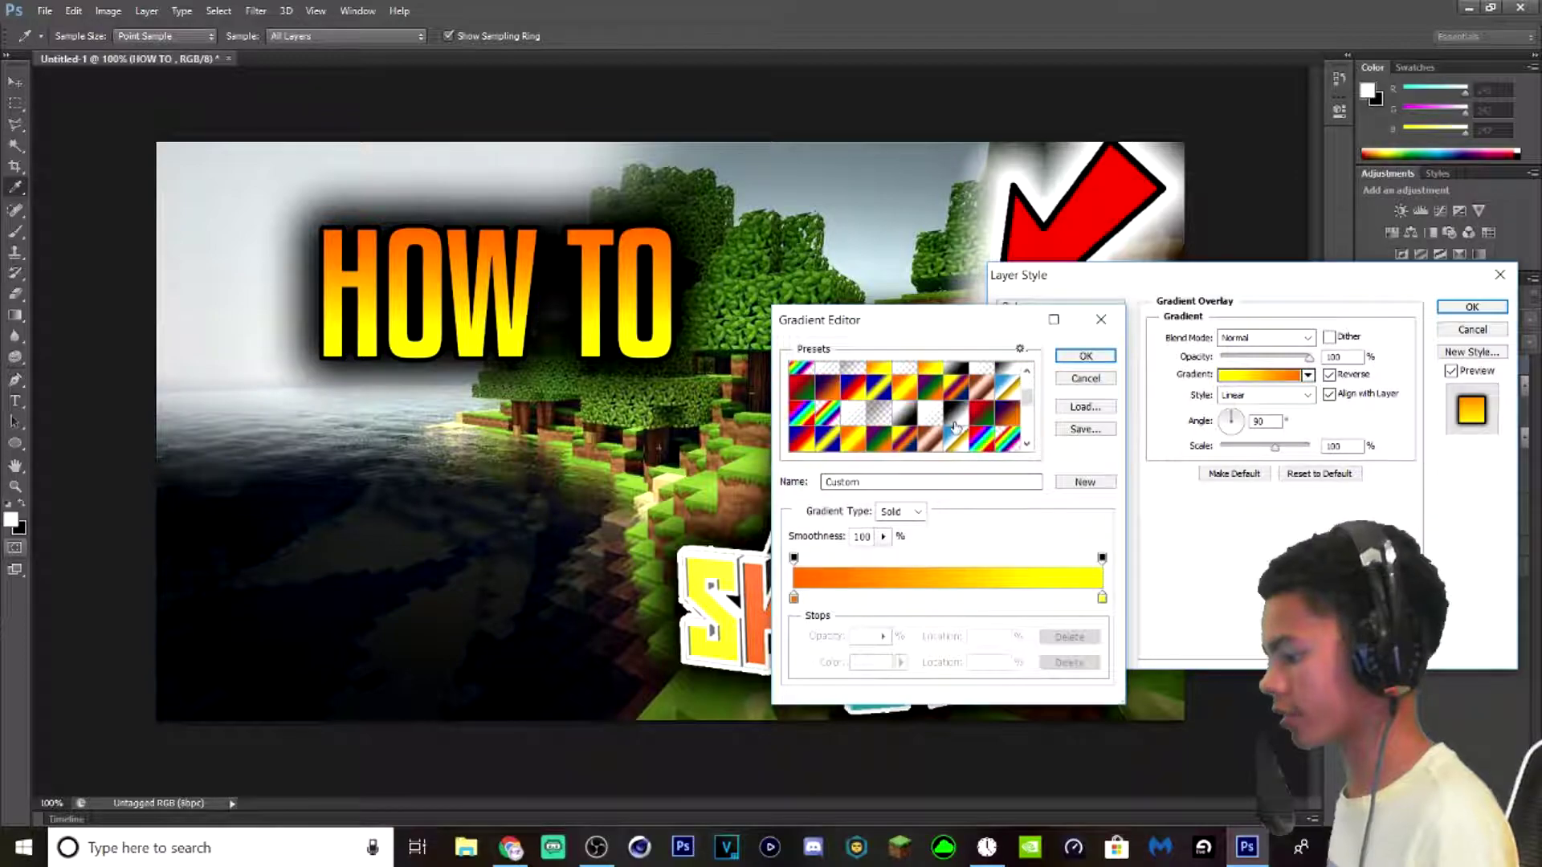
scroll(957, 419, down, 3)
click(1007, 415)
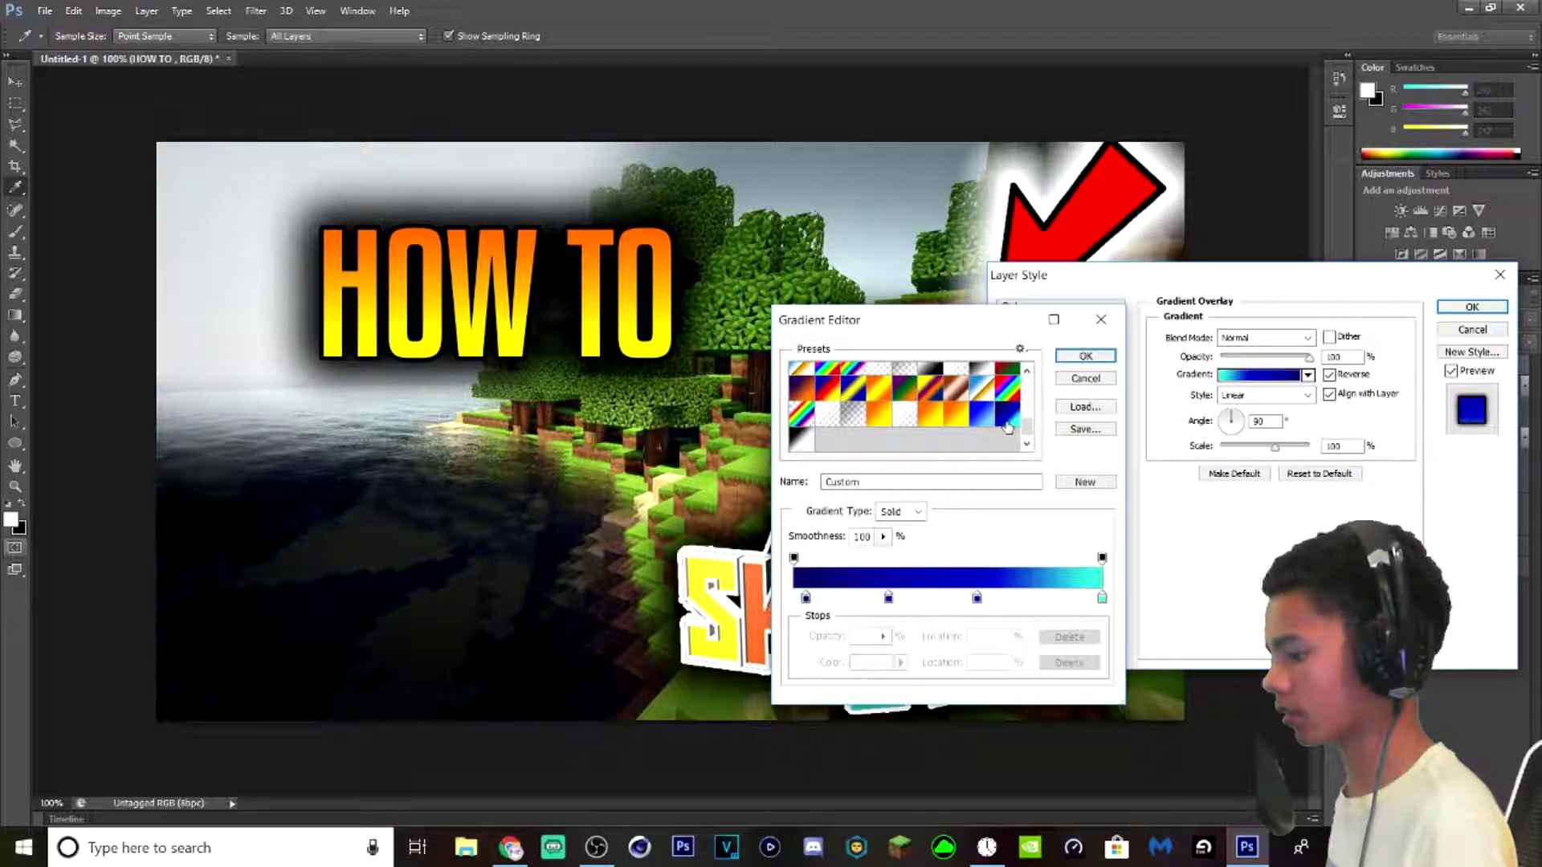
click(1088, 359)
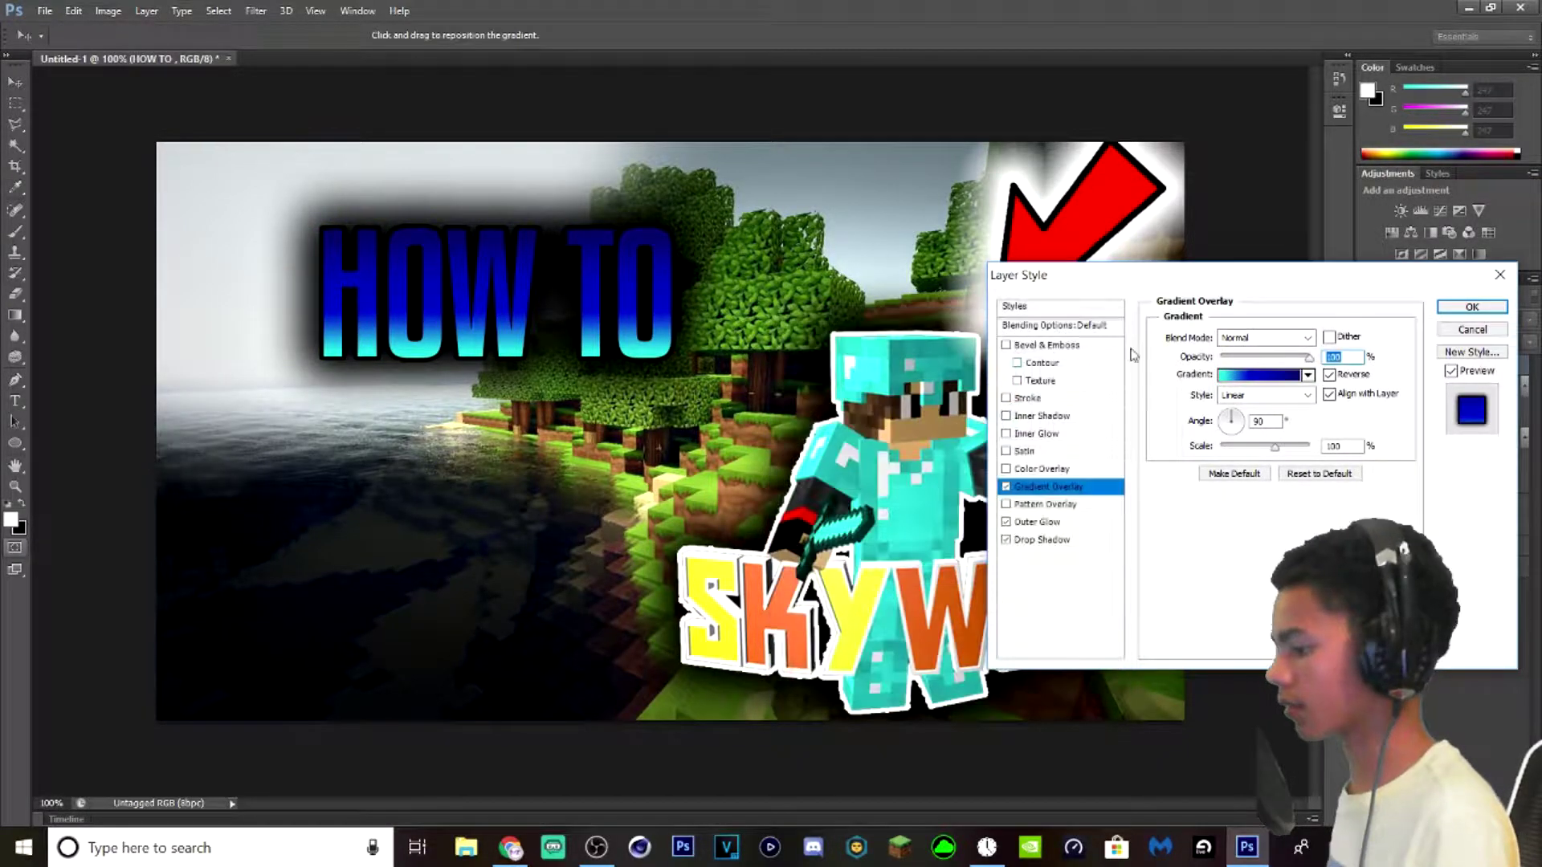
click(1469, 309)
drag(507, 321, 477, 355)
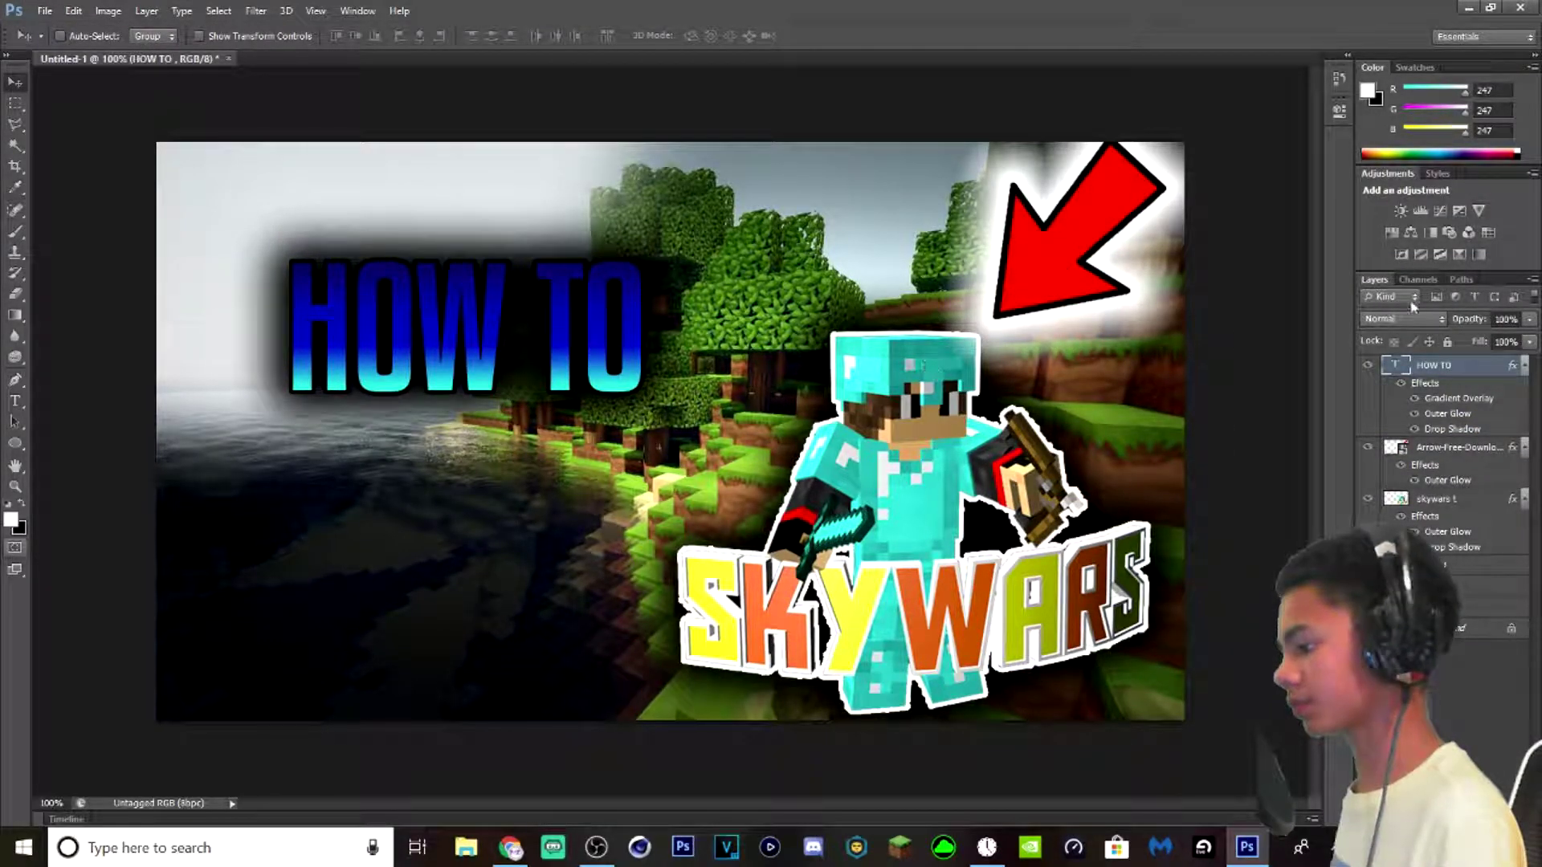
- Change the outer glow color of the HOW TO text to an off-white
double_click(1395, 390)
click(1048, 487)
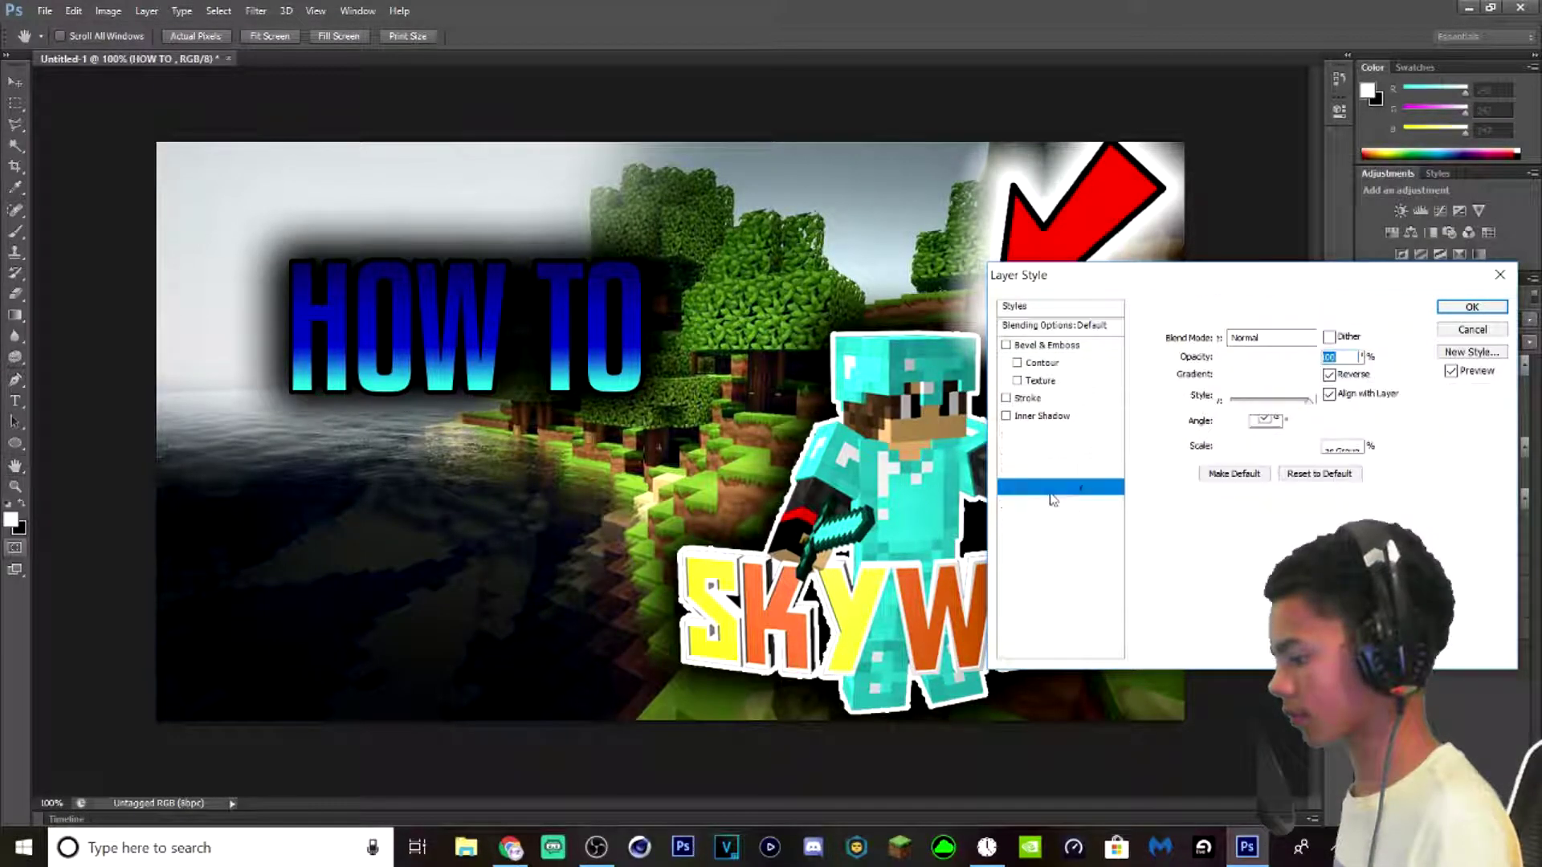
click(1040, 522)
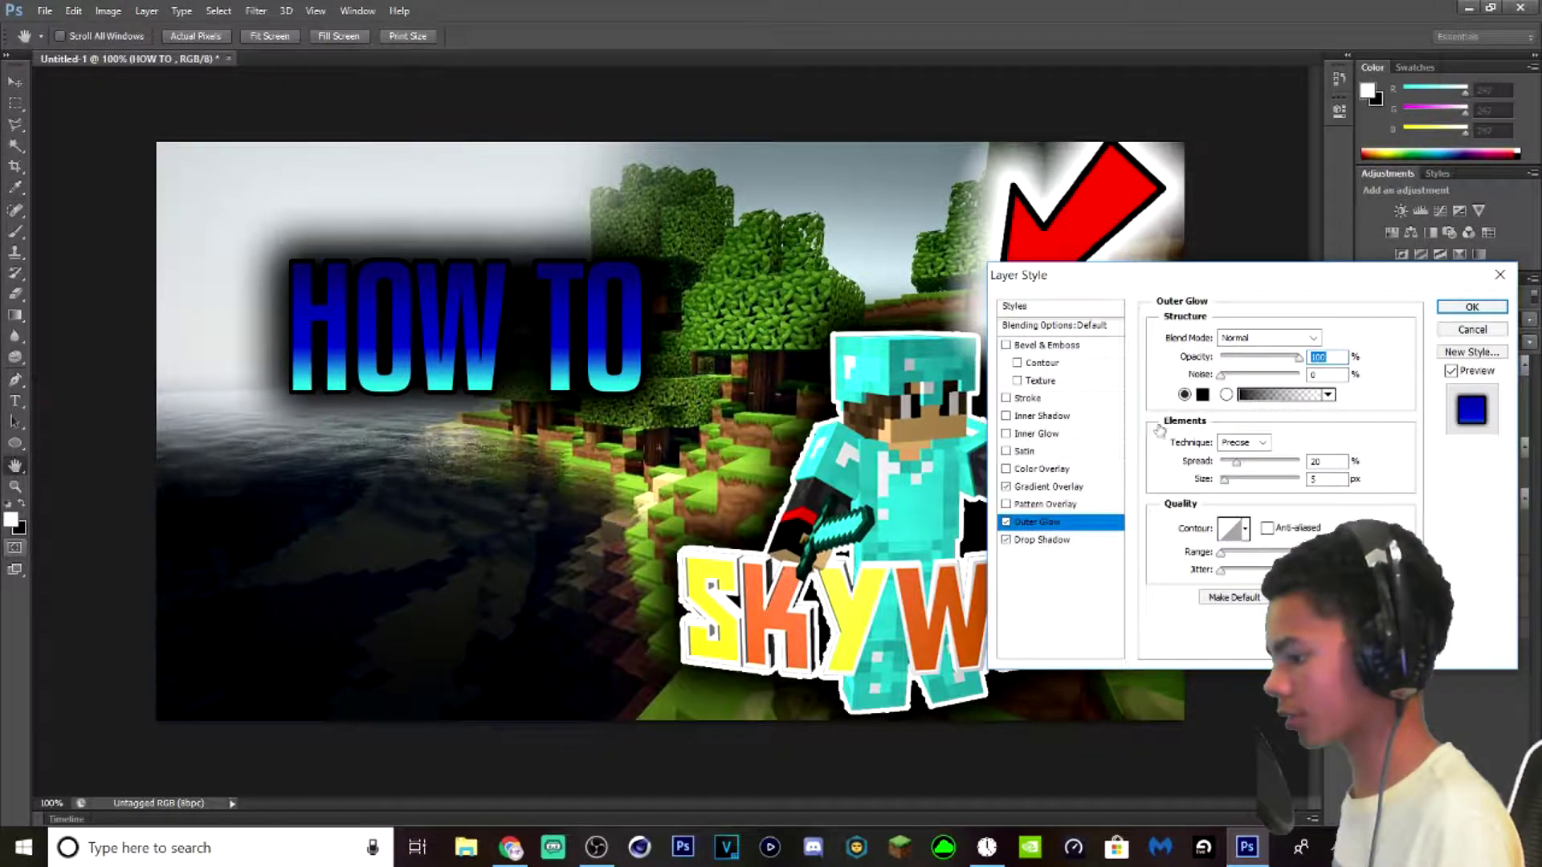
click(1202, 394)
click(811, 451)
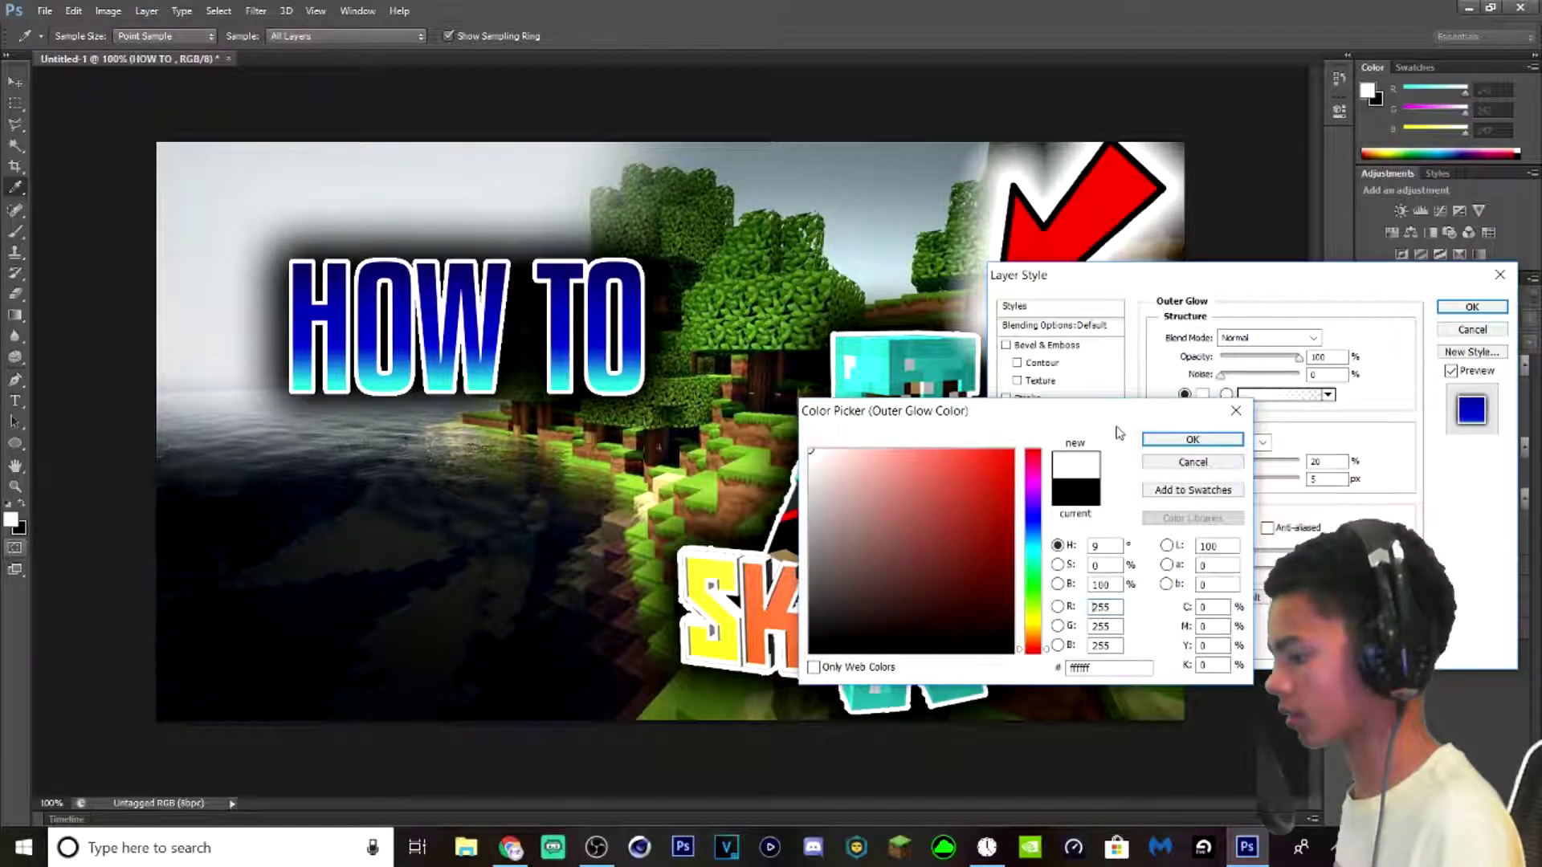
drag(842, 623, 910, 592)
click(811, 451)
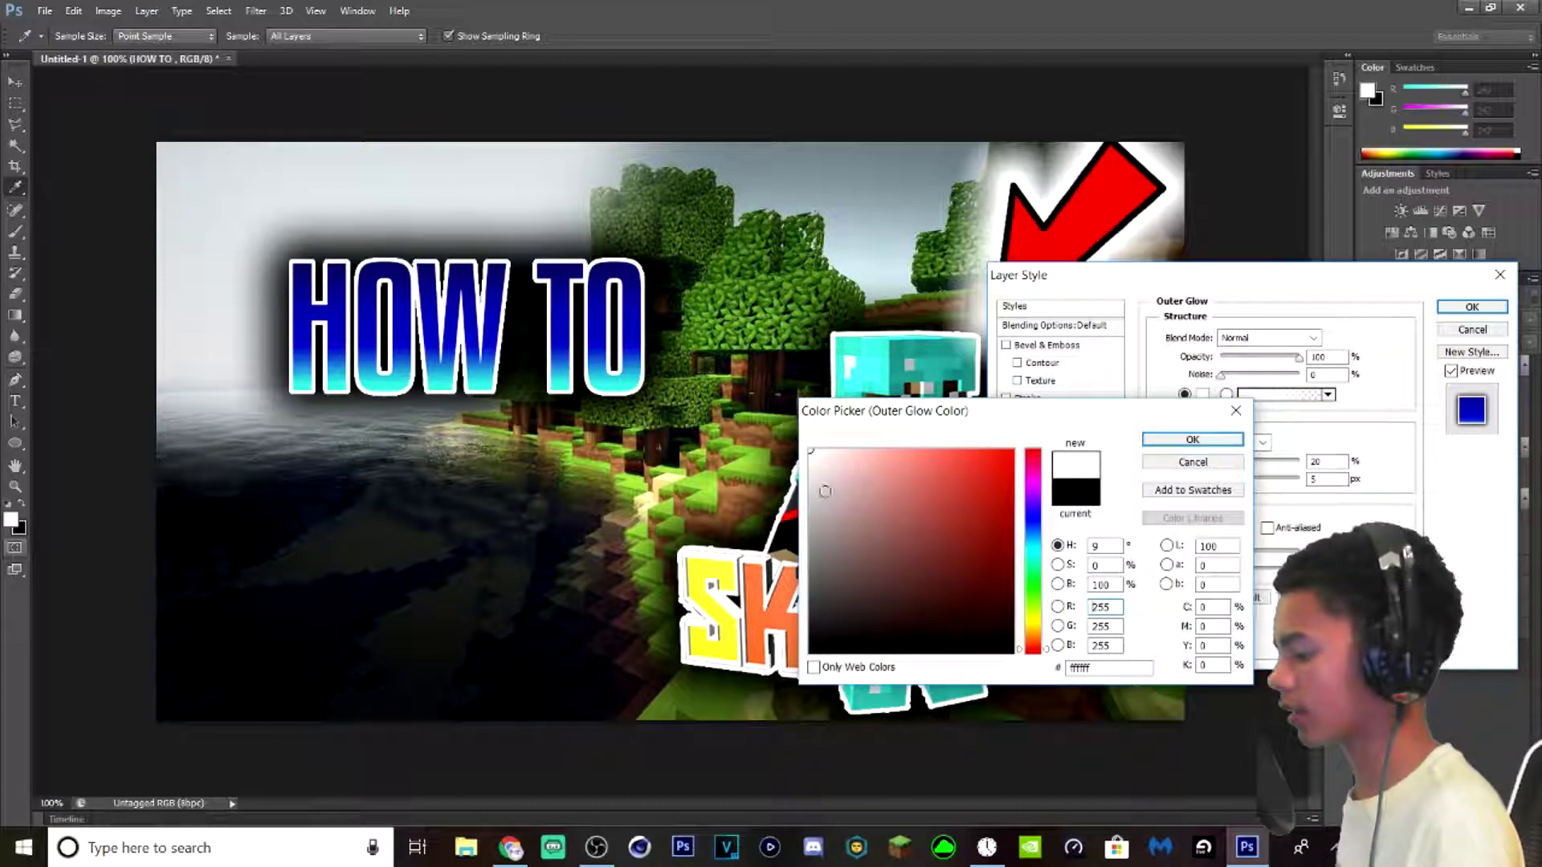
click(814, 487)
- Duplicate the HOW TO text straight below the original and change the copy's wording to "MAKE"
key(ctrl+j)
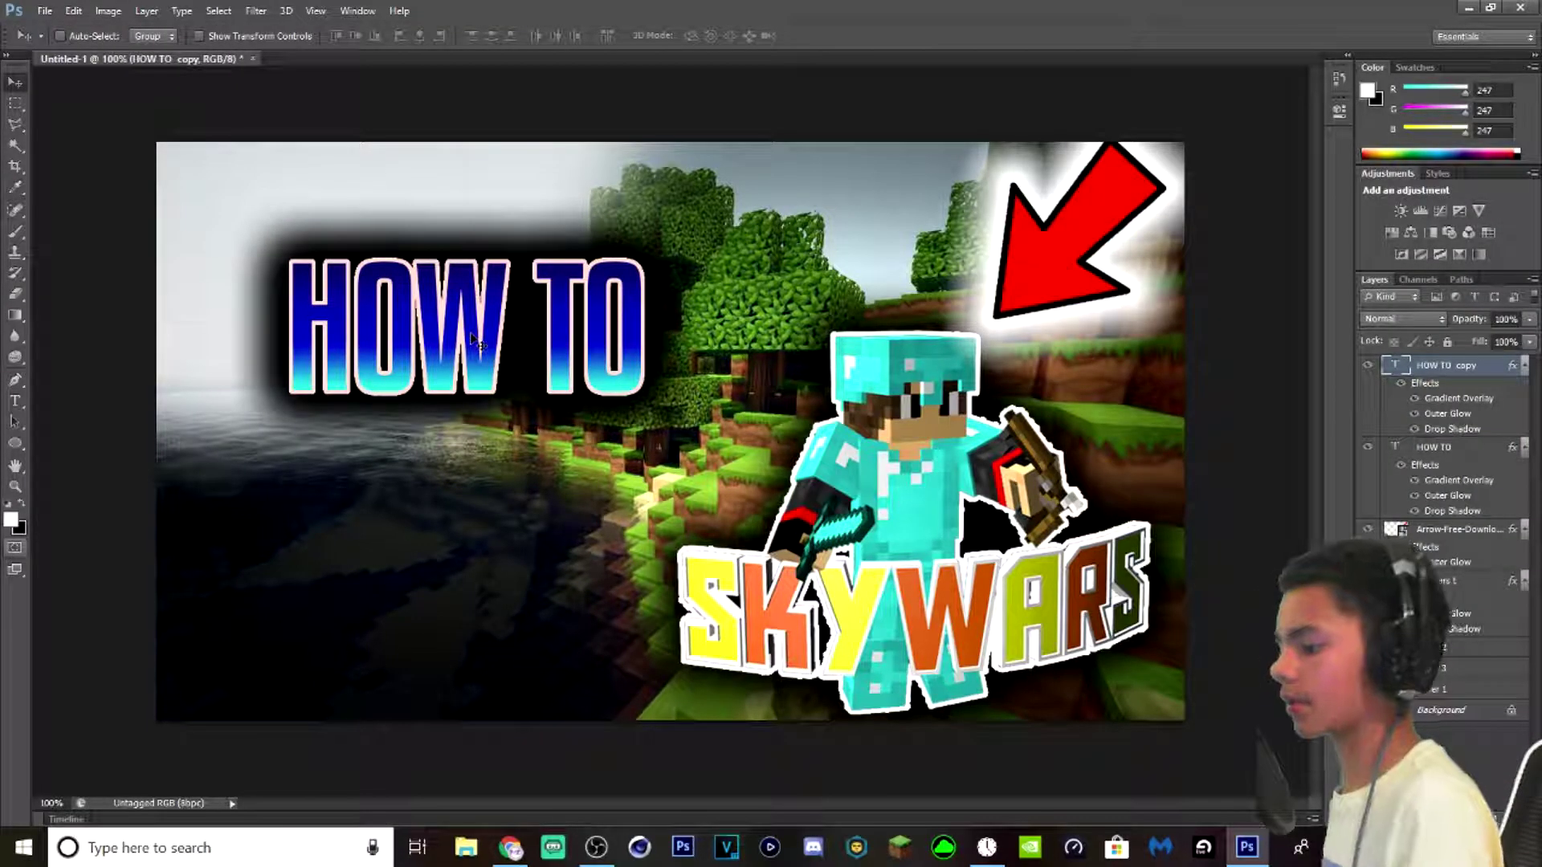
shift+drag(472, 345, 446, 507)
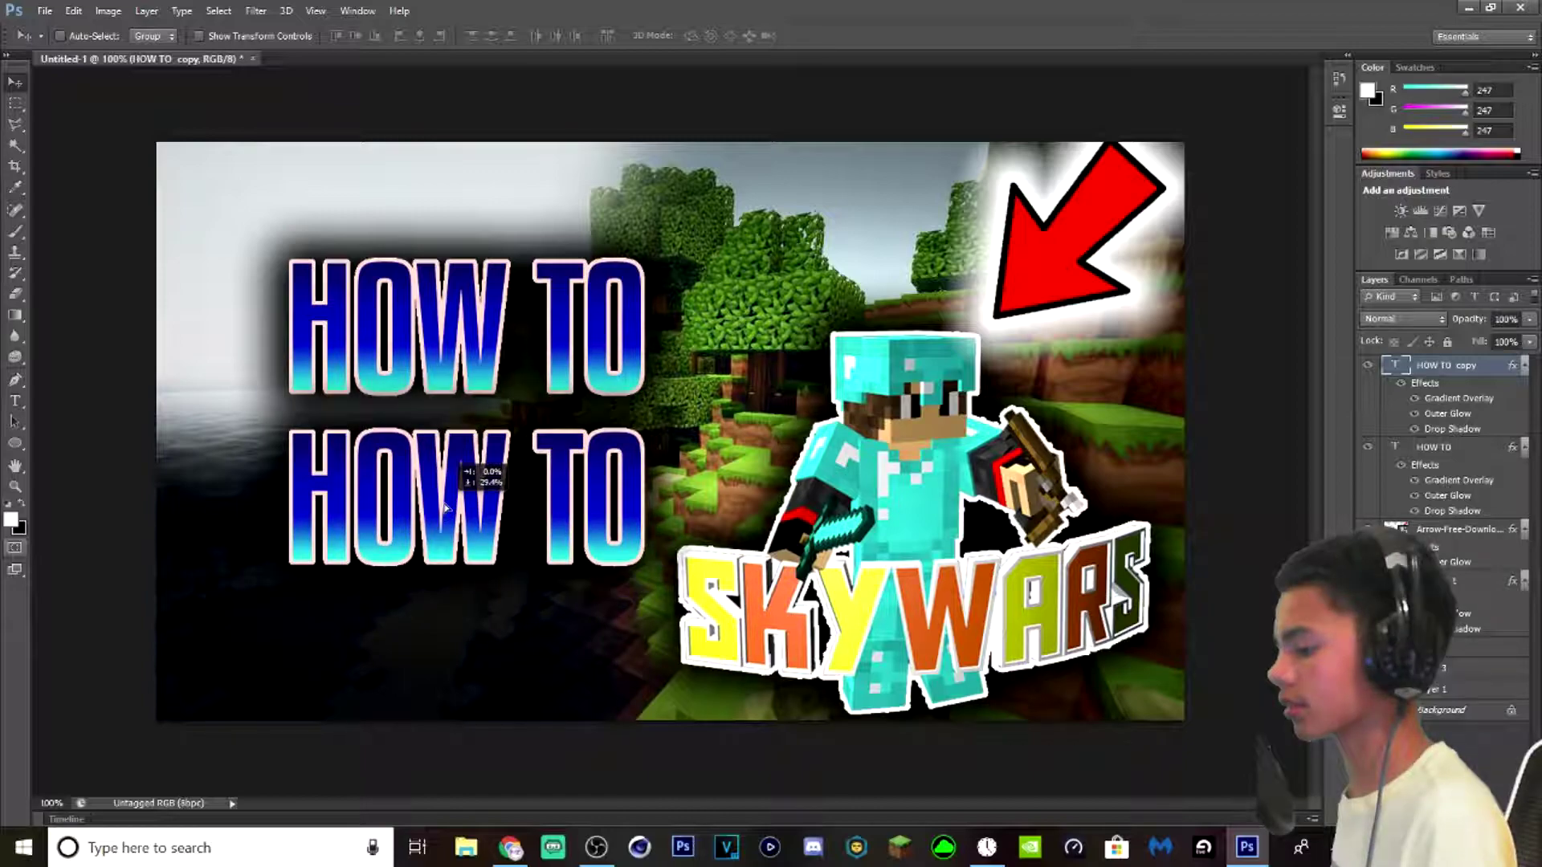
key(t)
drag(293, 494, 739, 494)
text(MK)
key(BackSpace)
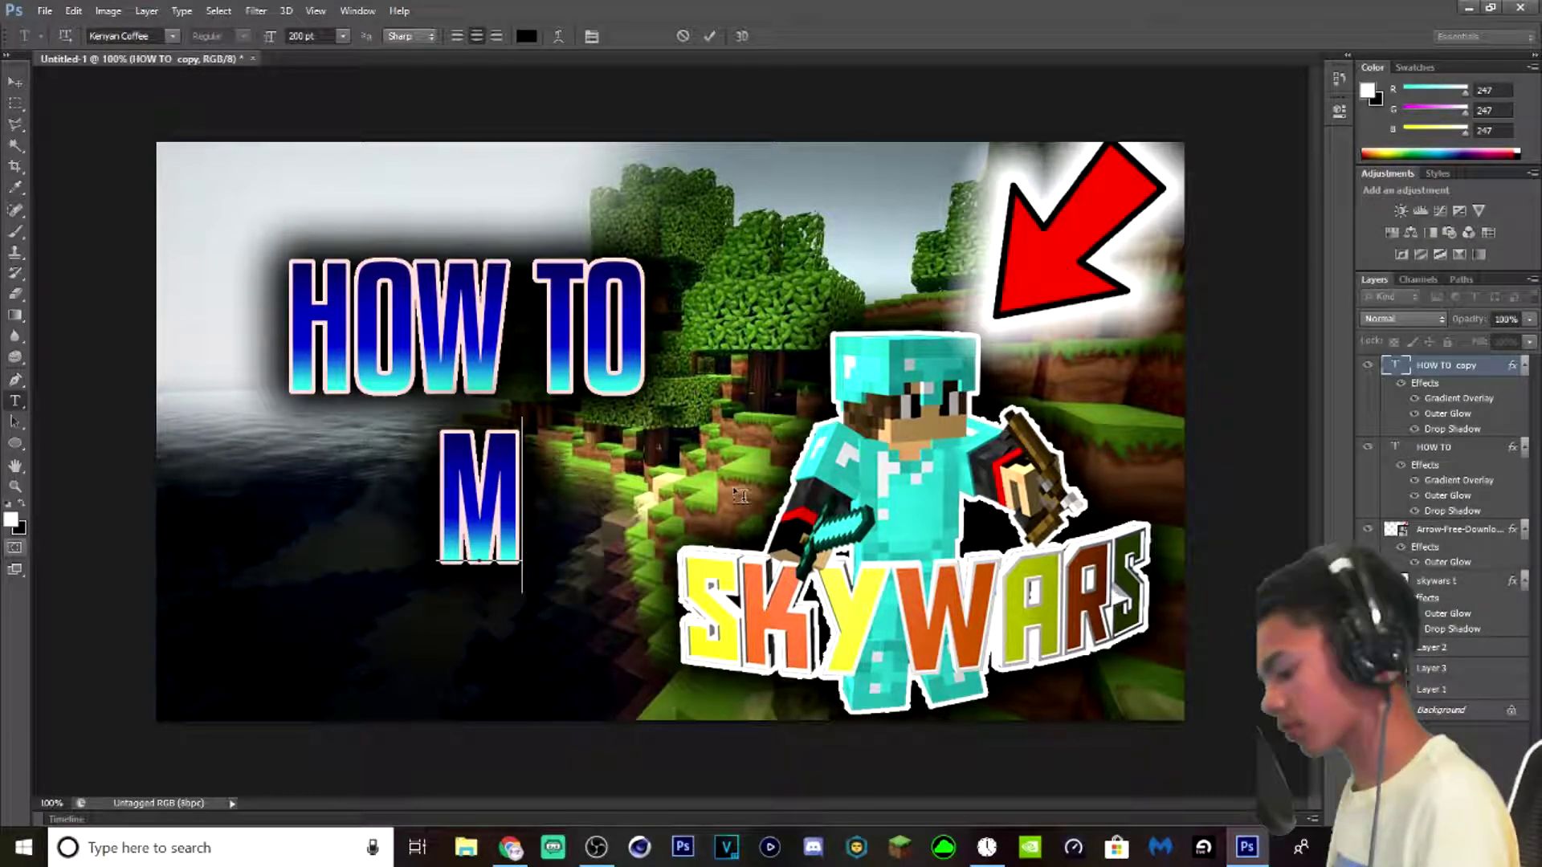
text(AKE)
- Move the HOW TO and MAKE text layers up together, and bring MAKE closer beneath HOW TO
shift+click(1433, 446)
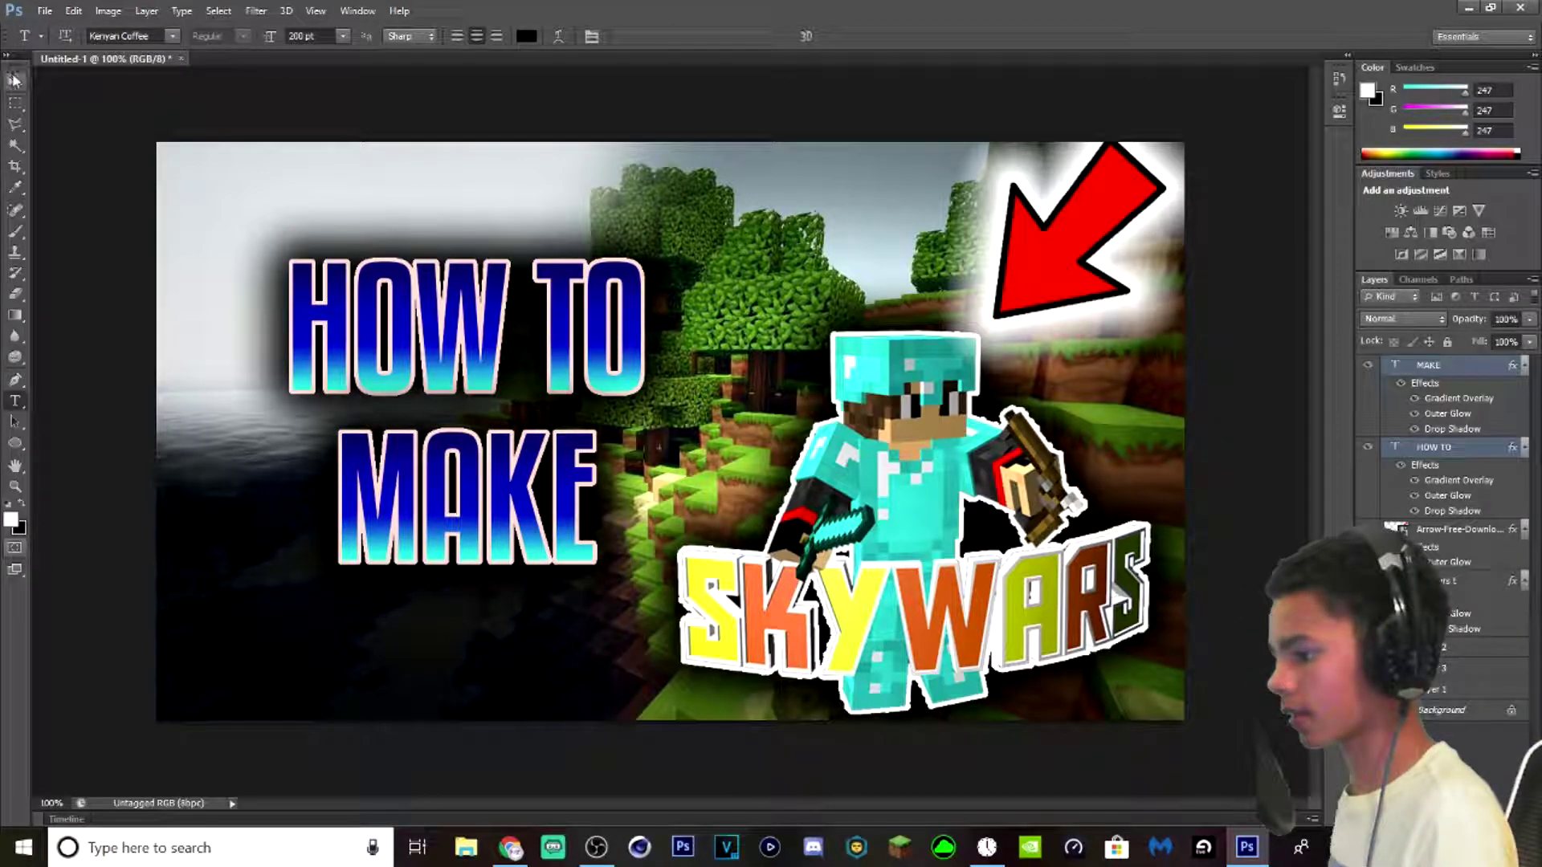
click(14, 82)
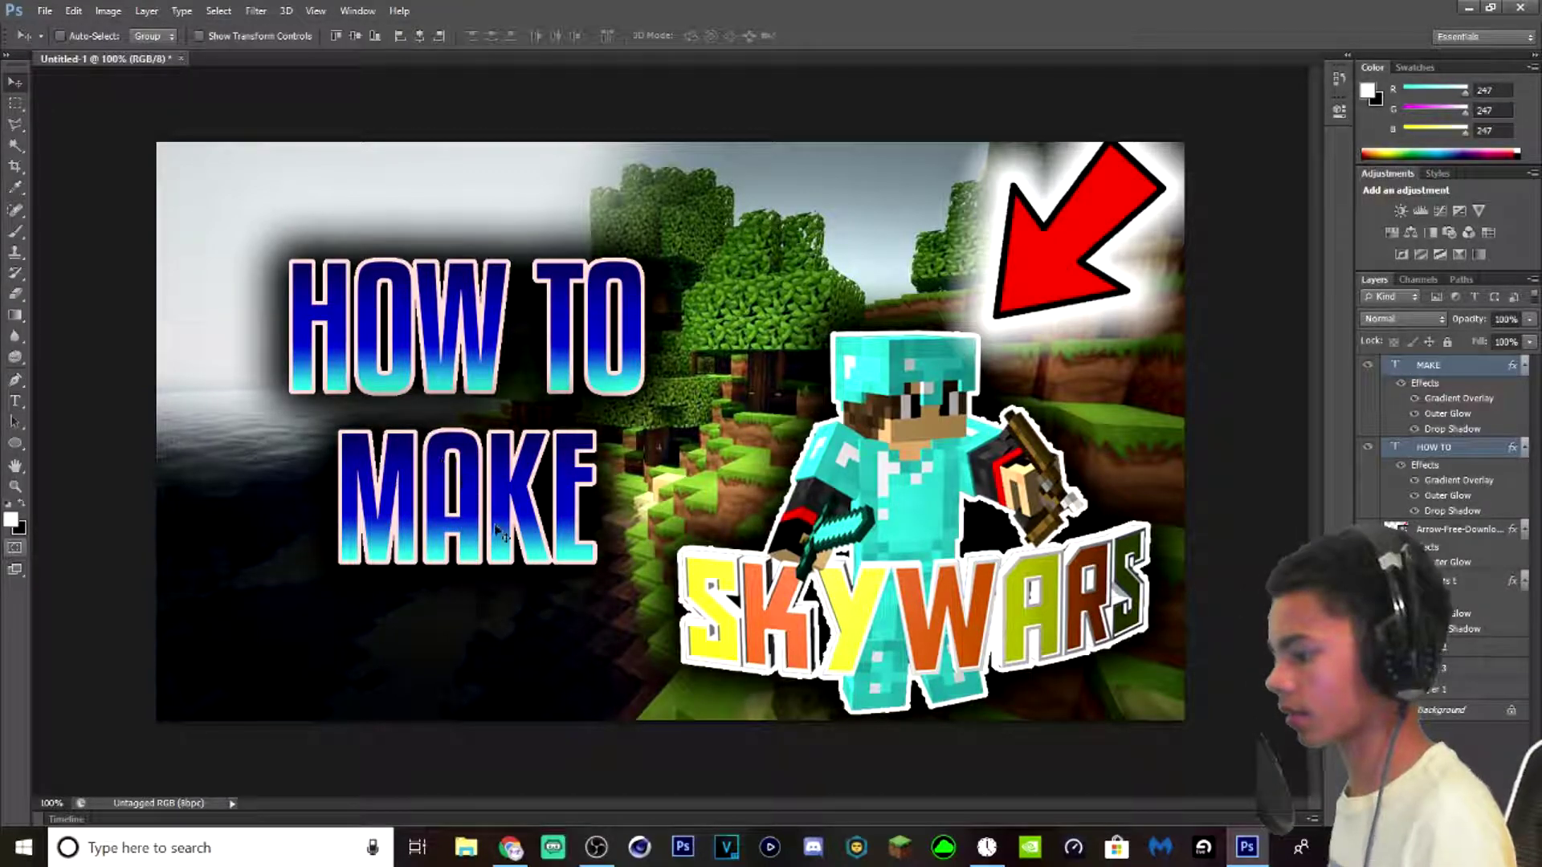
drag(490, 528, 488, 506)
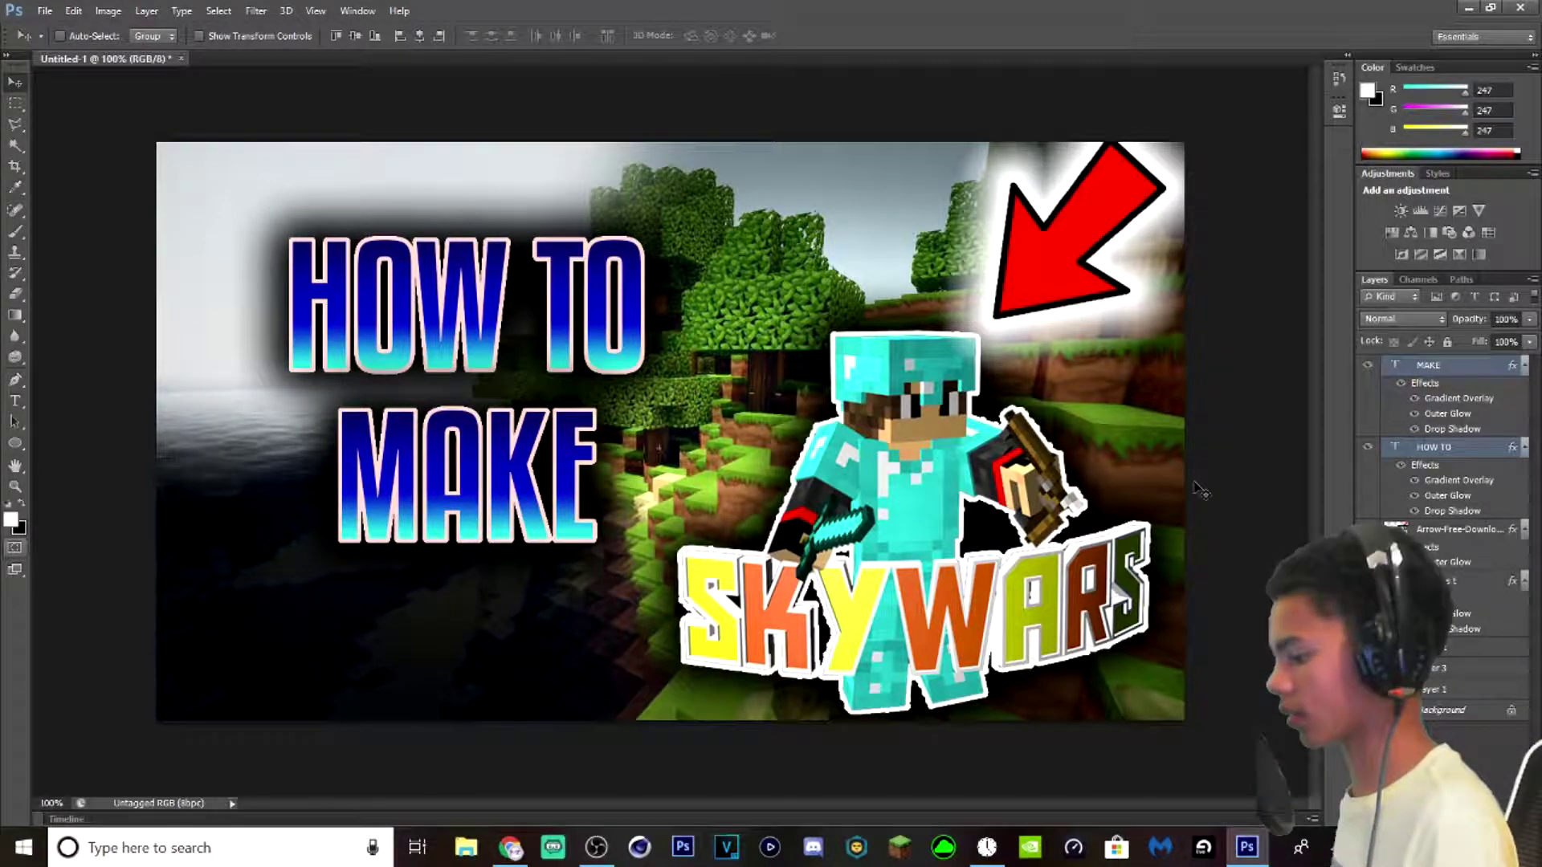
drag(549, 476, 553, 446)
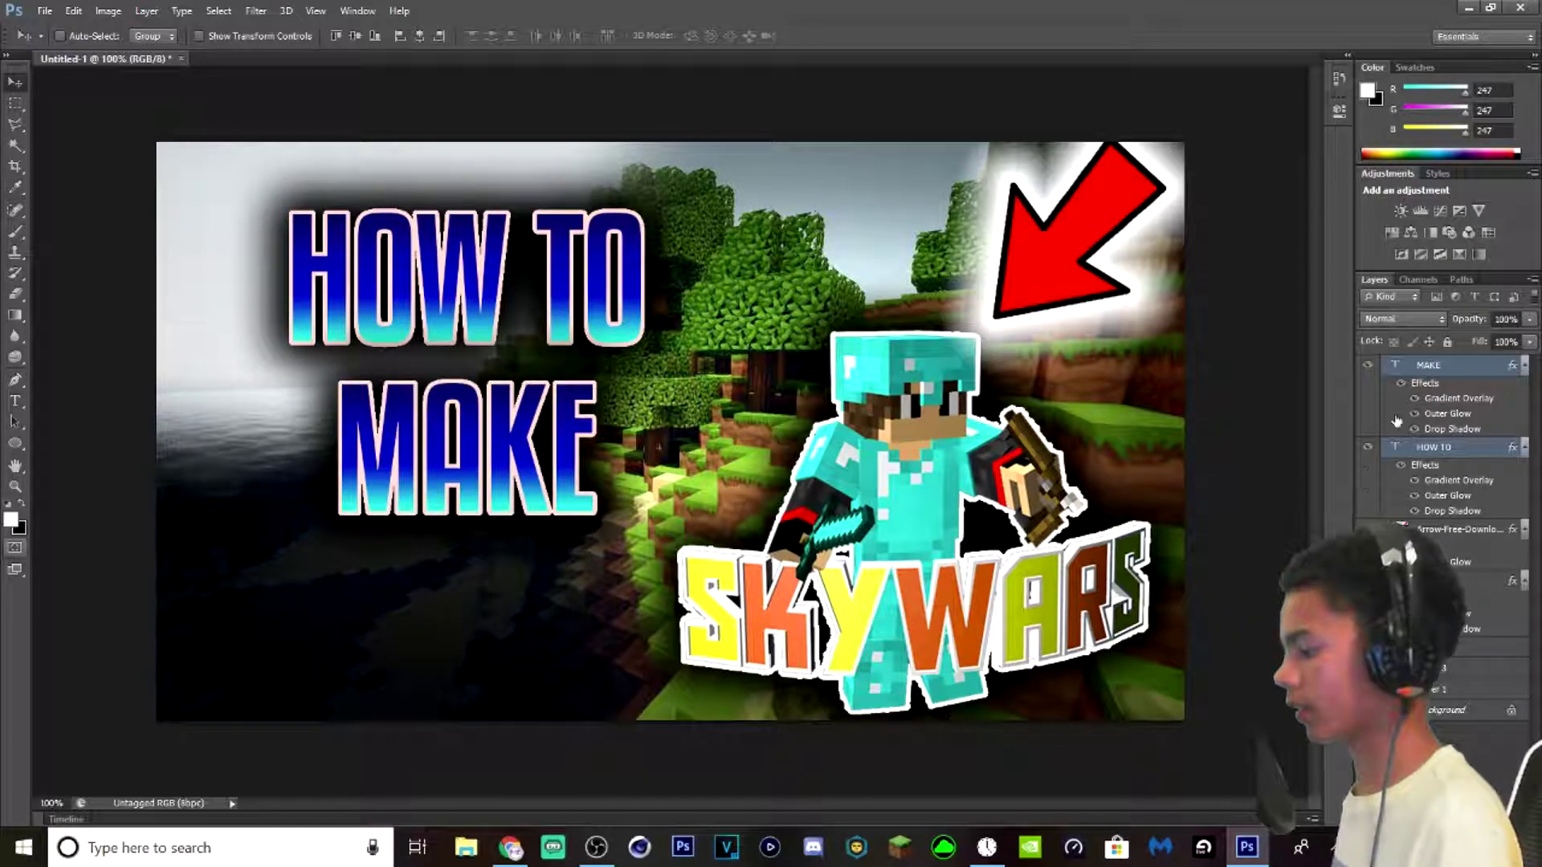
click(1455, 370)
drag(504, 438, 504, 433)
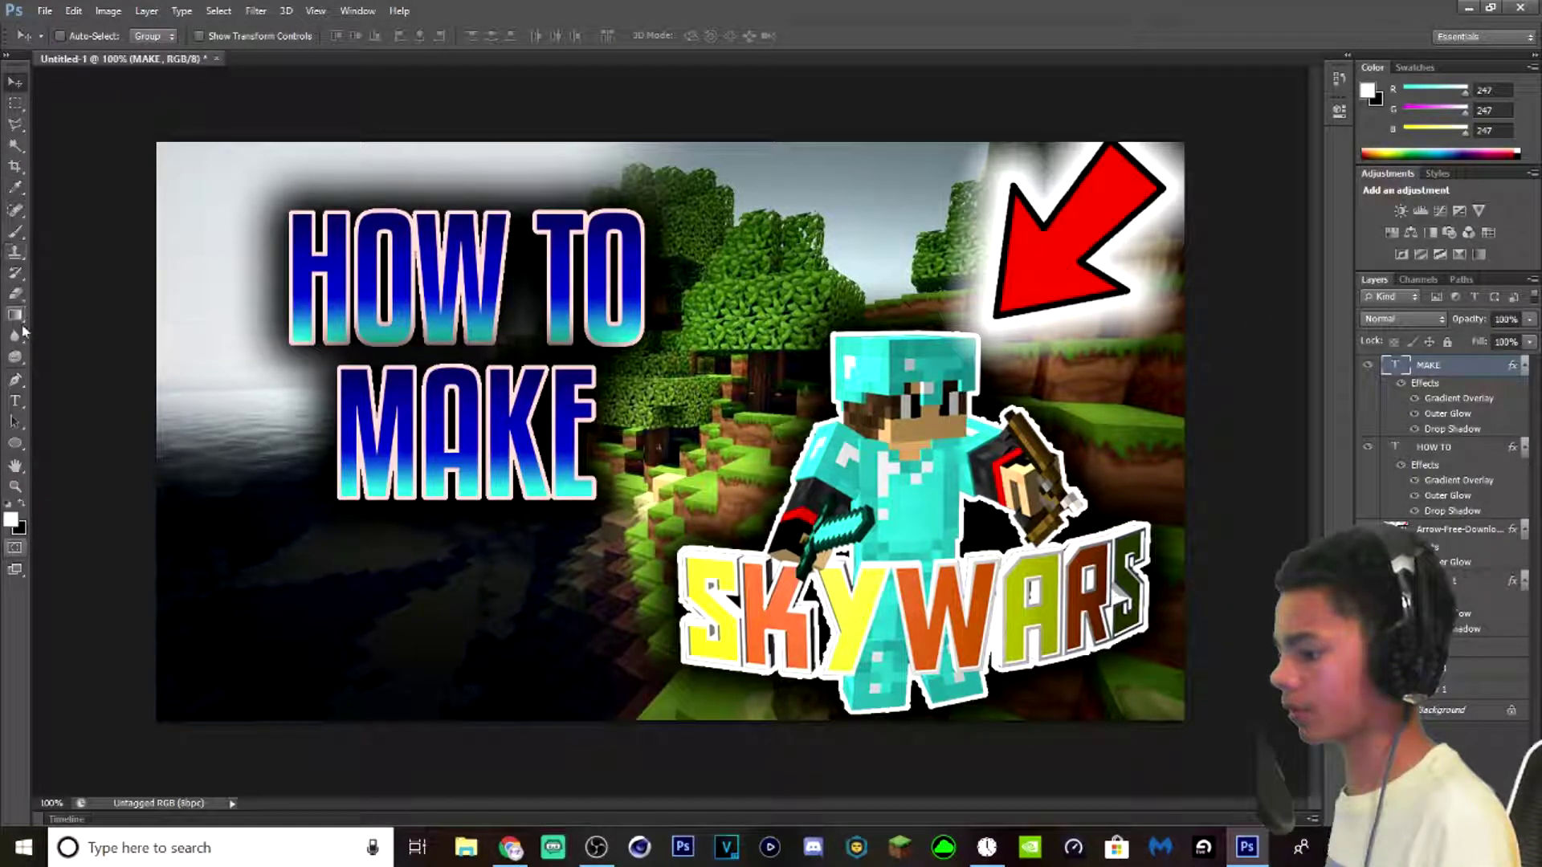
- Duplicate the MAKE text, place the copy above the character's head beside HOW TO, and change its wording to "3D"
key(ctrl+j)
drag(564, 391, 934, 214)
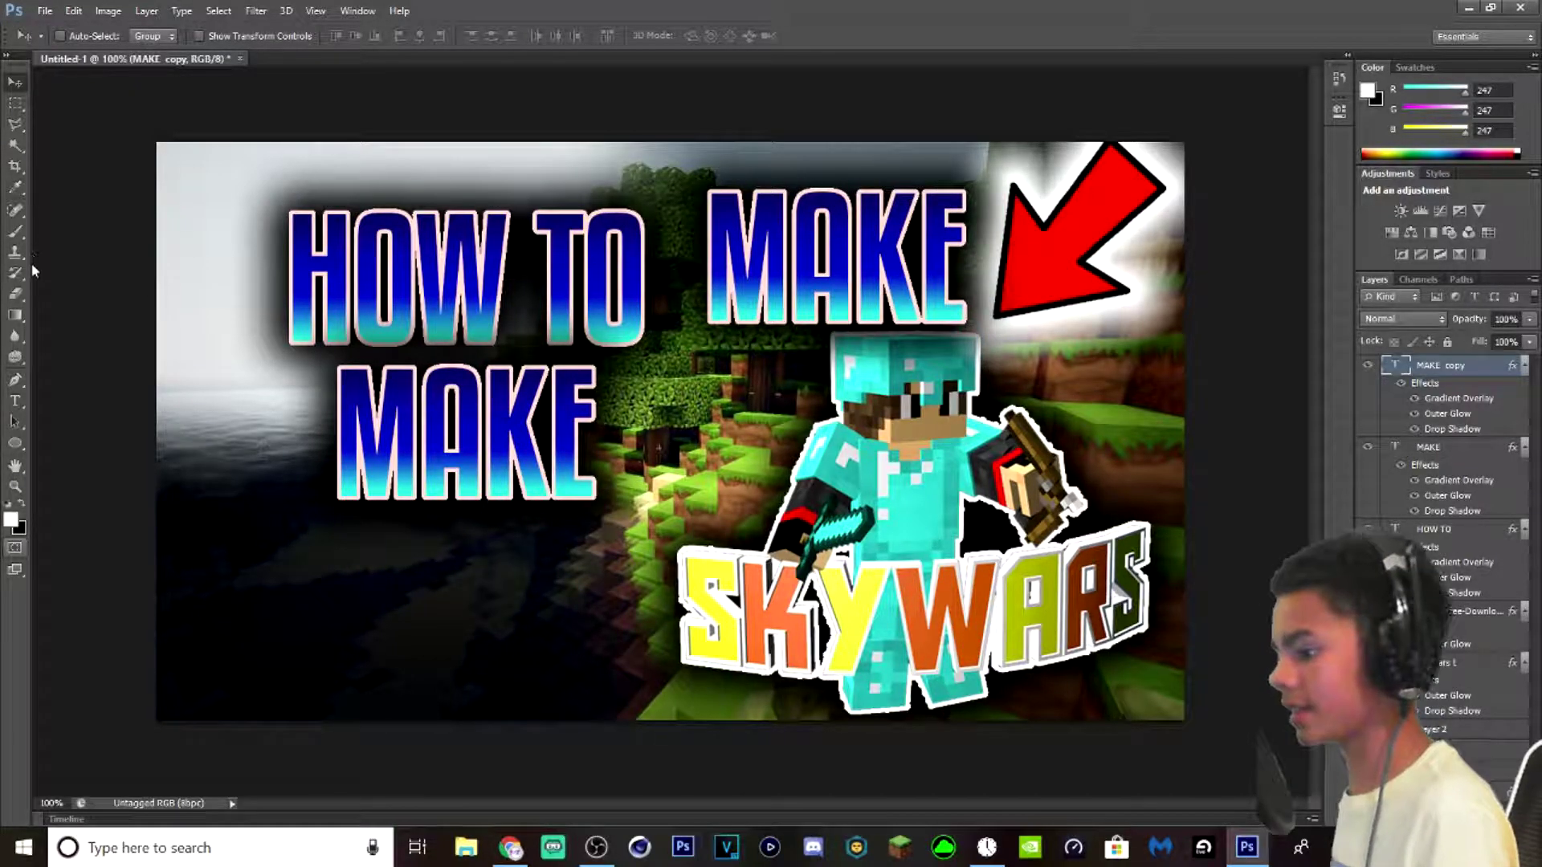
click(16, 400)
drag(705, 261, 968, 241)
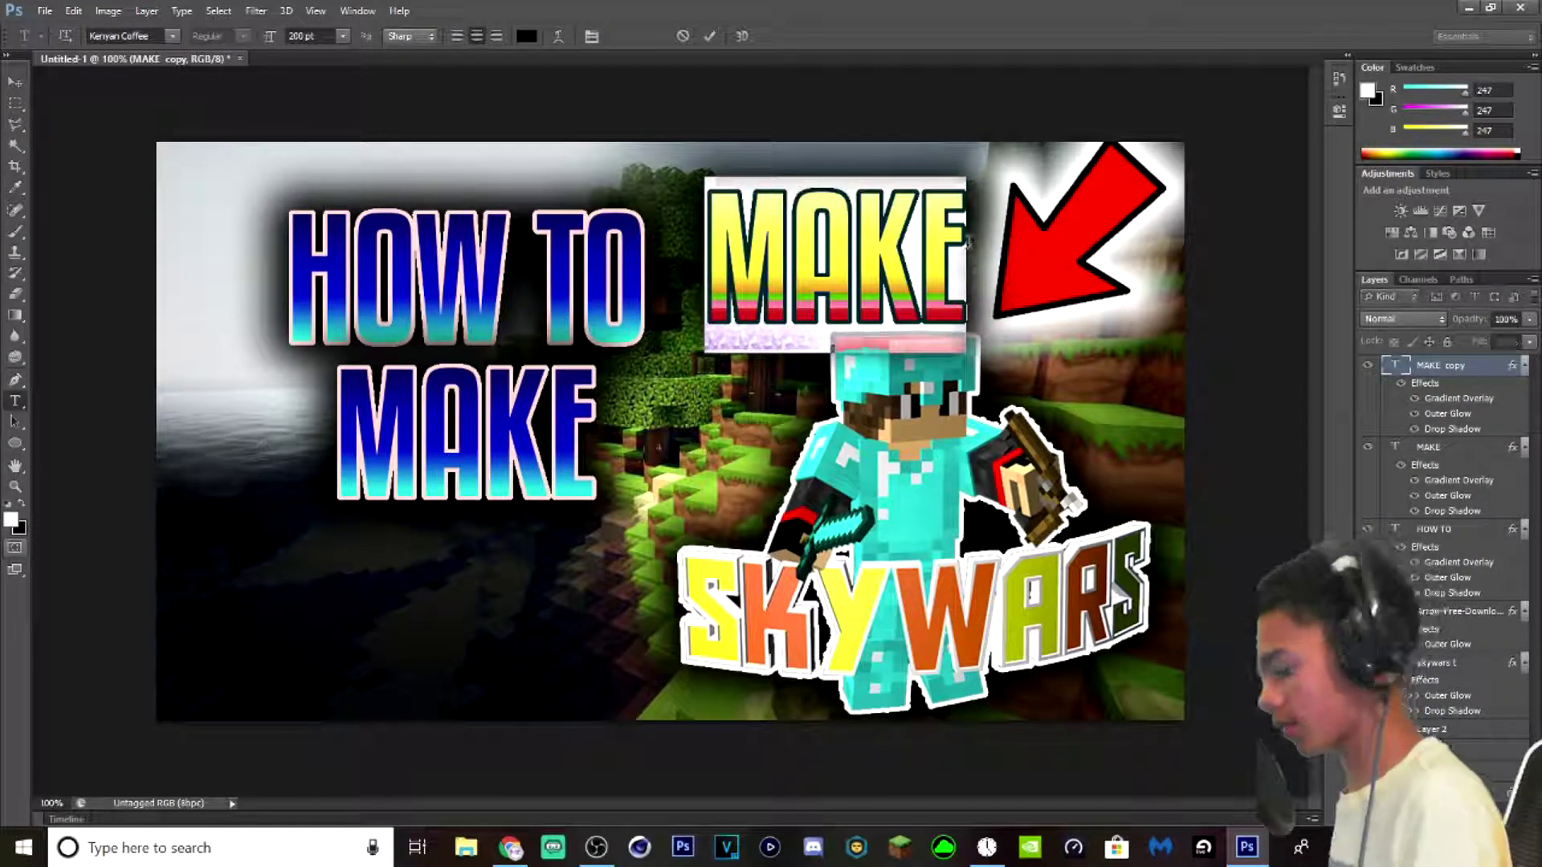
text(#)
key(BackSpace)
text(3D)
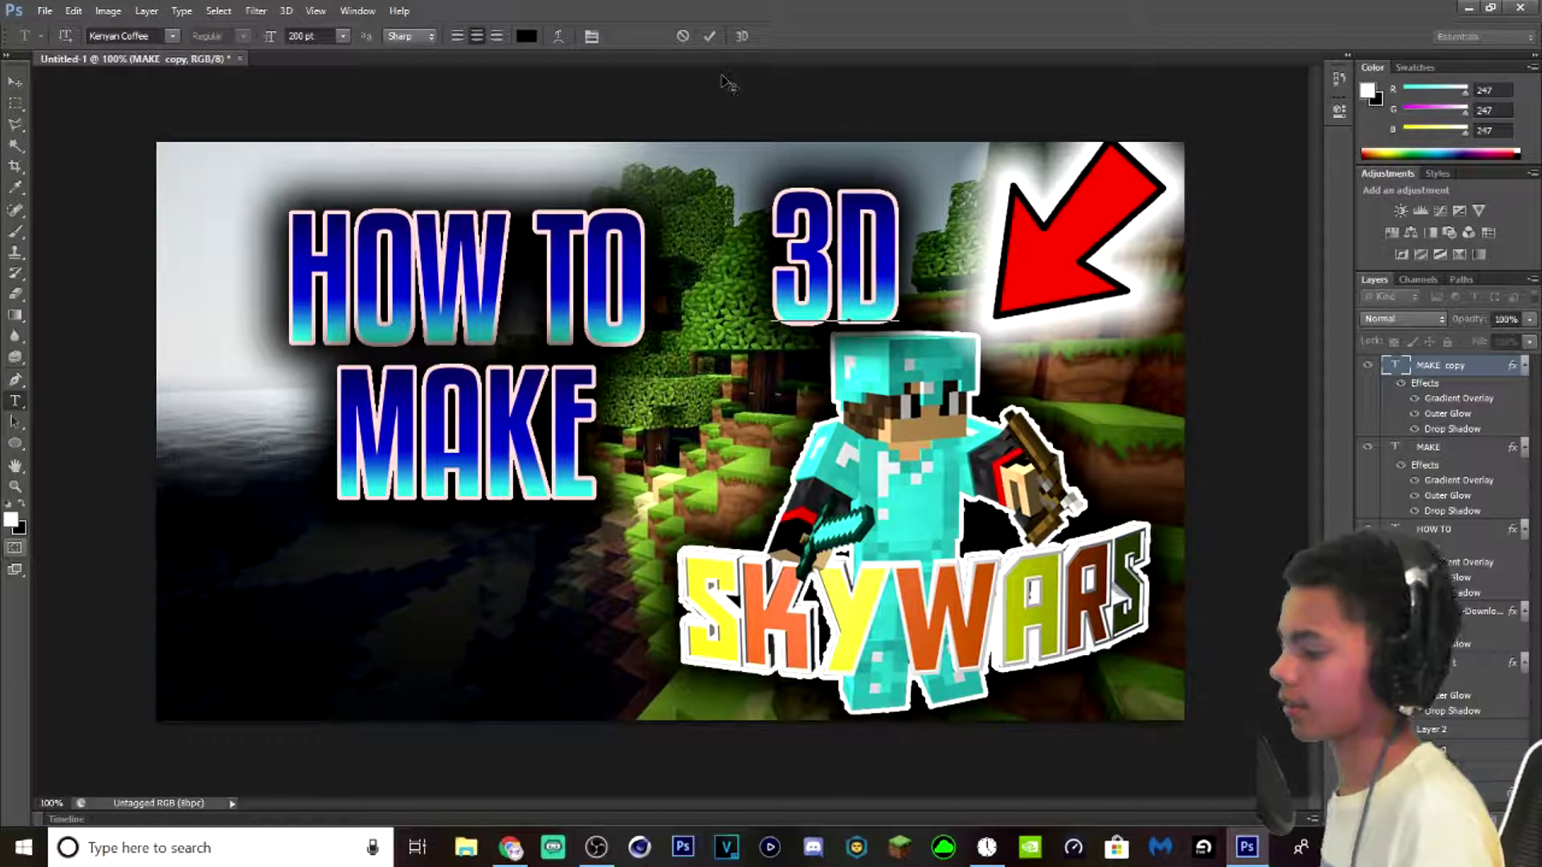
- Commit the 3D text and change its gradient overlay to a yellow-to-orange gradient
click(710, 35)
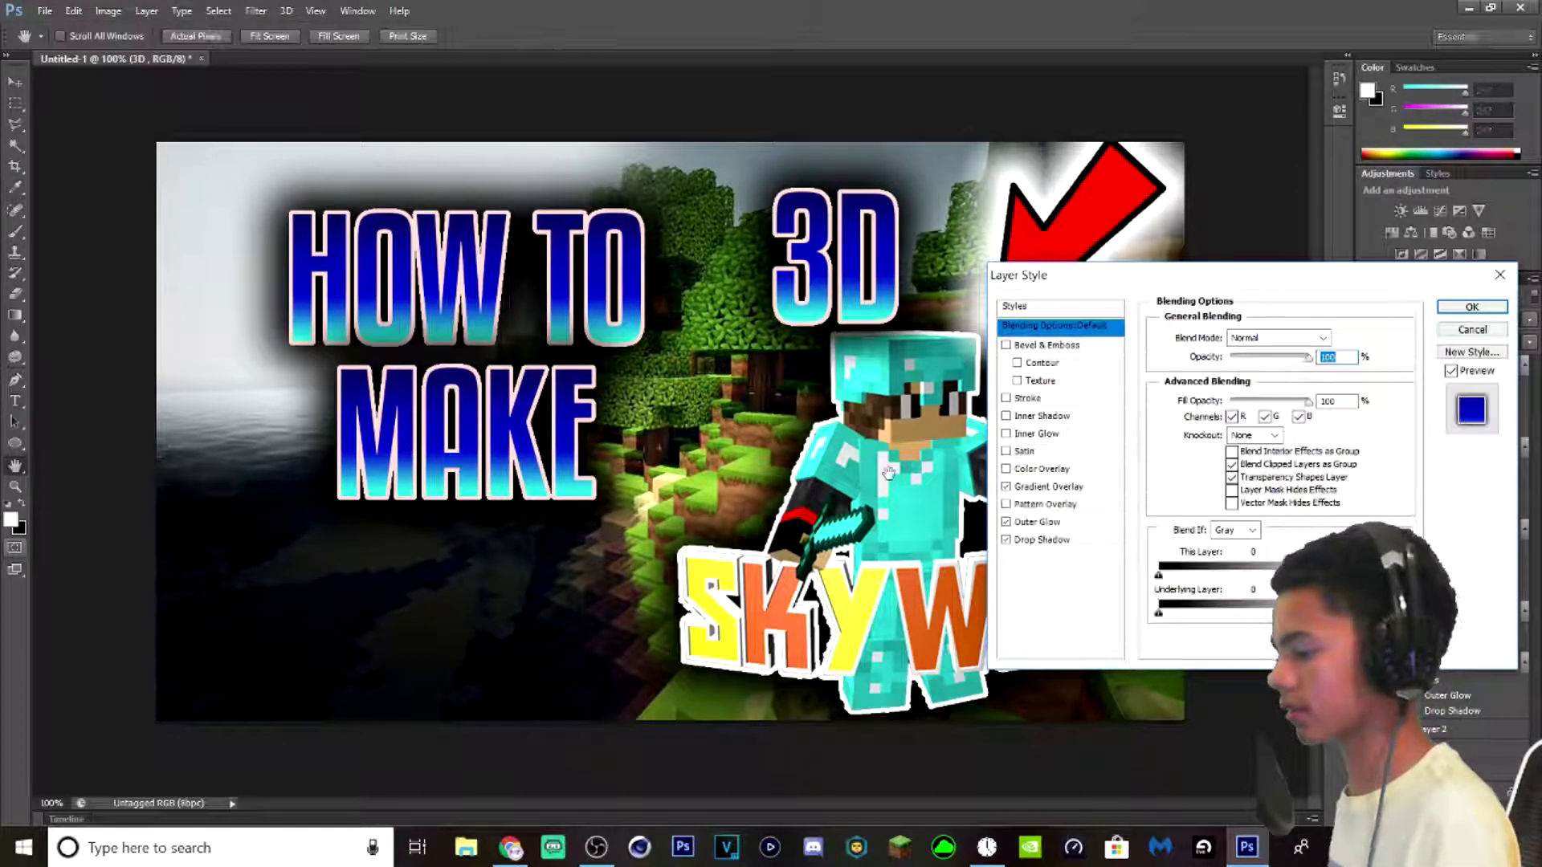
click(1047, 486)
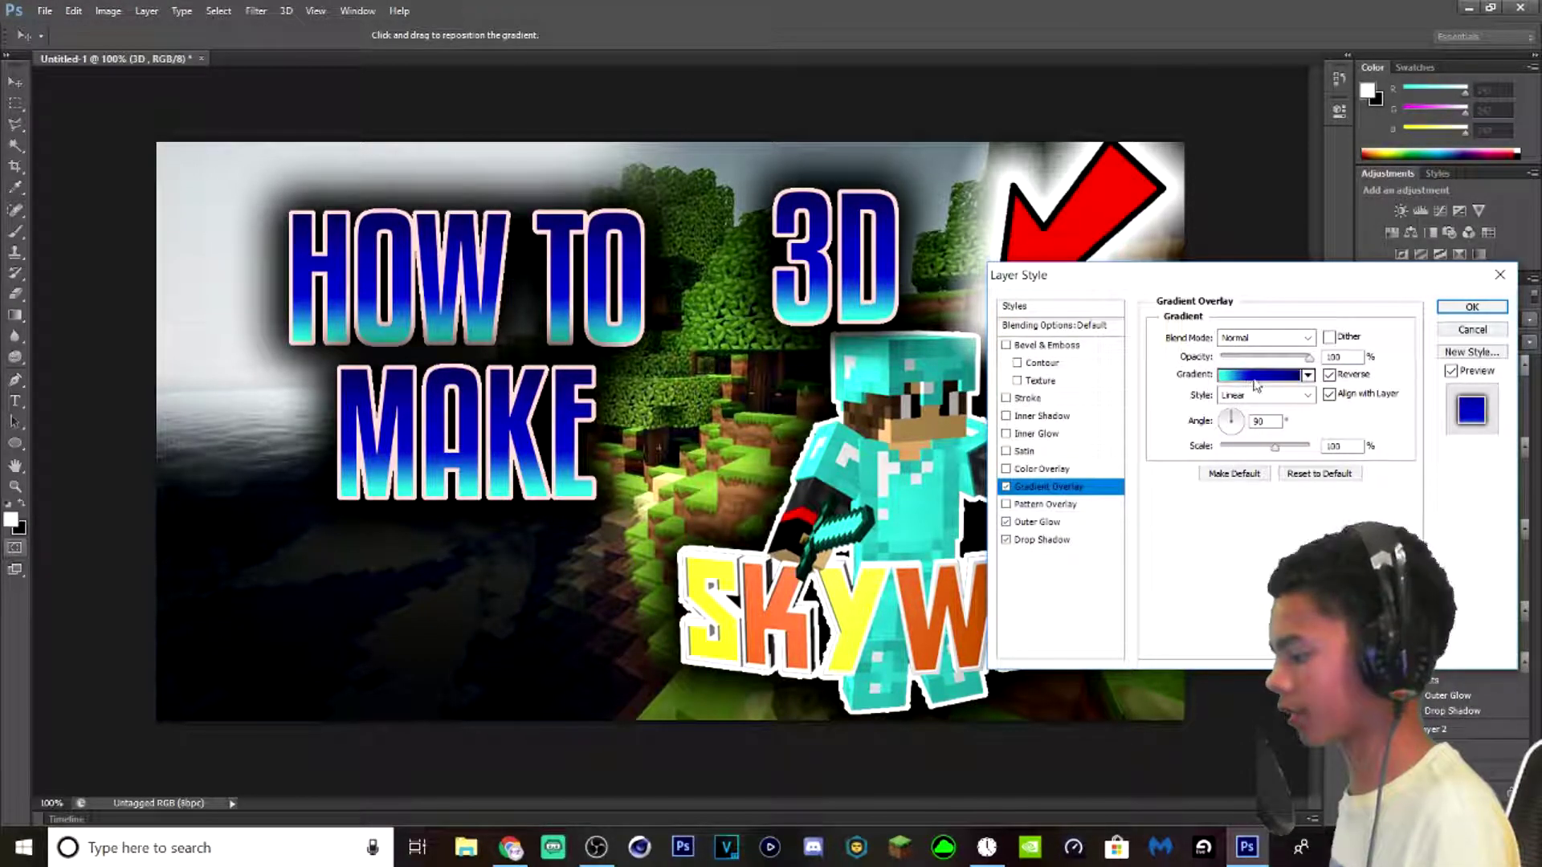
click(1254, 379)
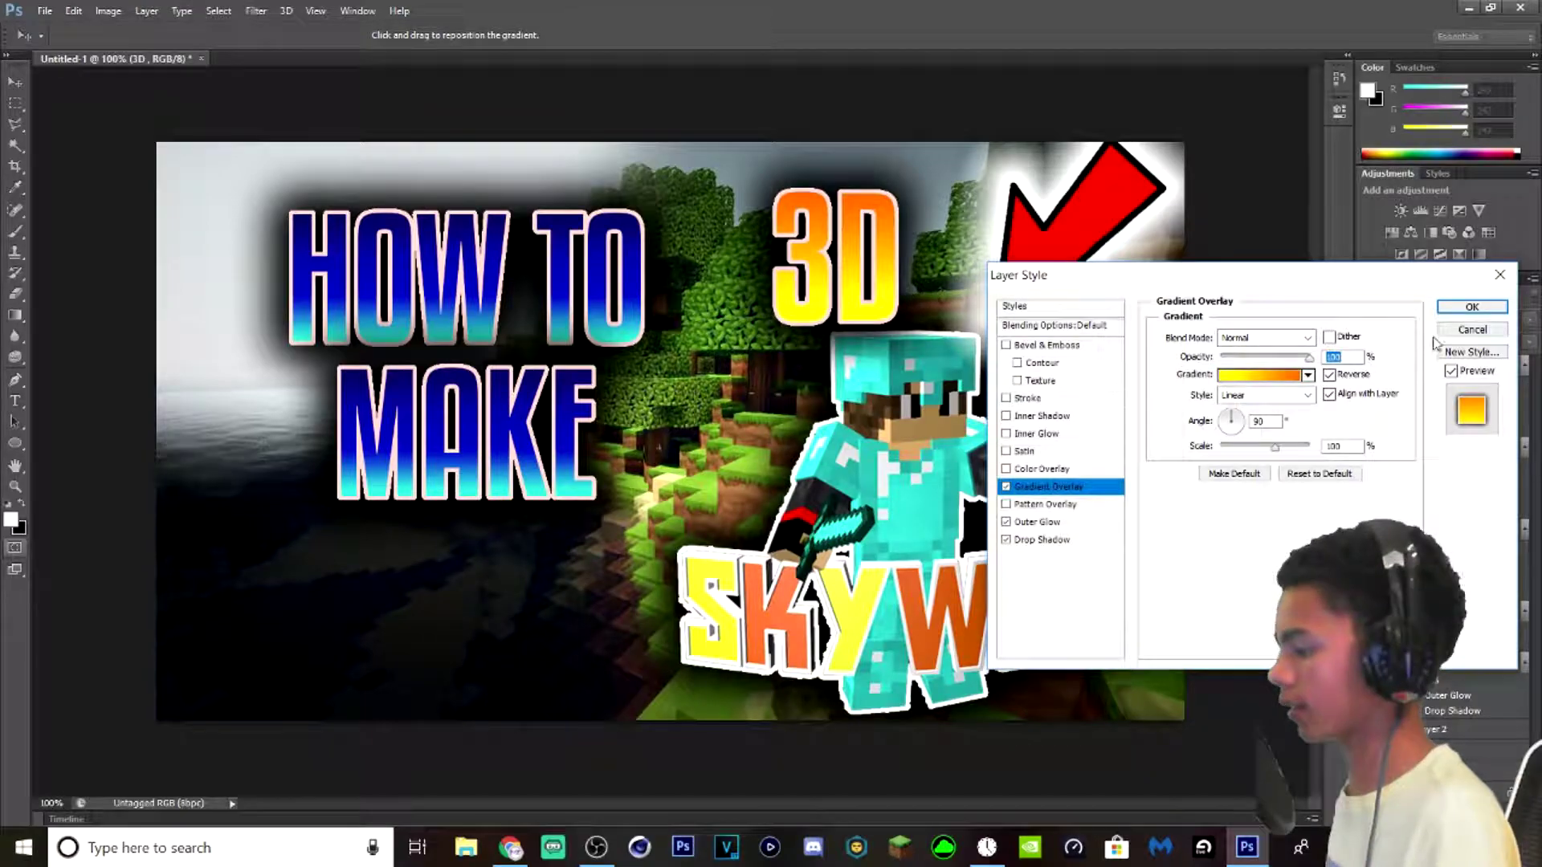
click(1471, 307)
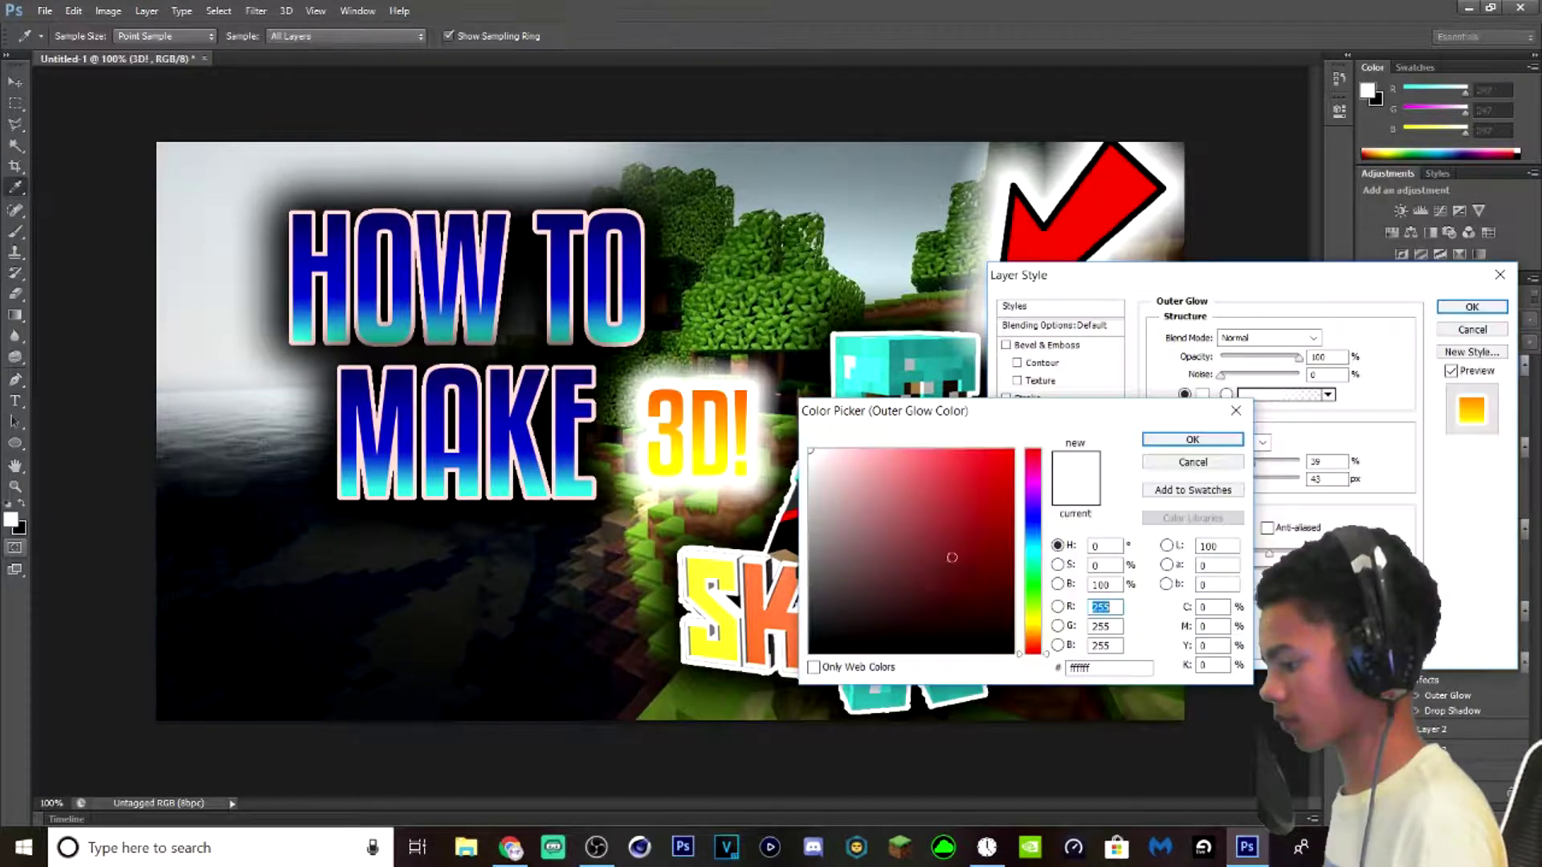
- Change the outer glow color of the 3D! text to black and nudge the text slightly away from MAKE
click(951, 652)
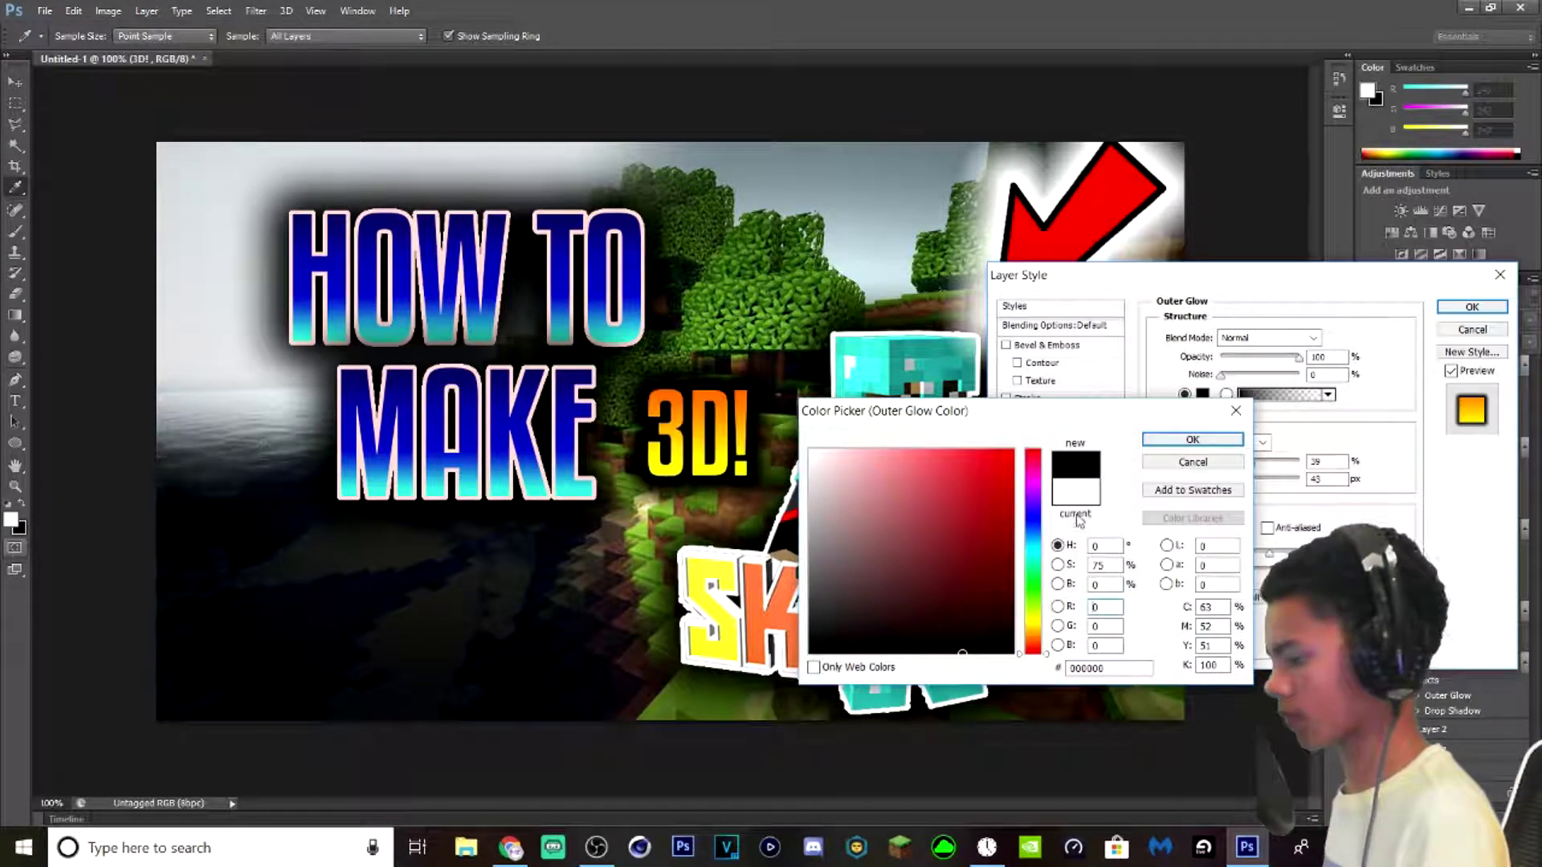
click(1167, 441)
click(1485, 307)
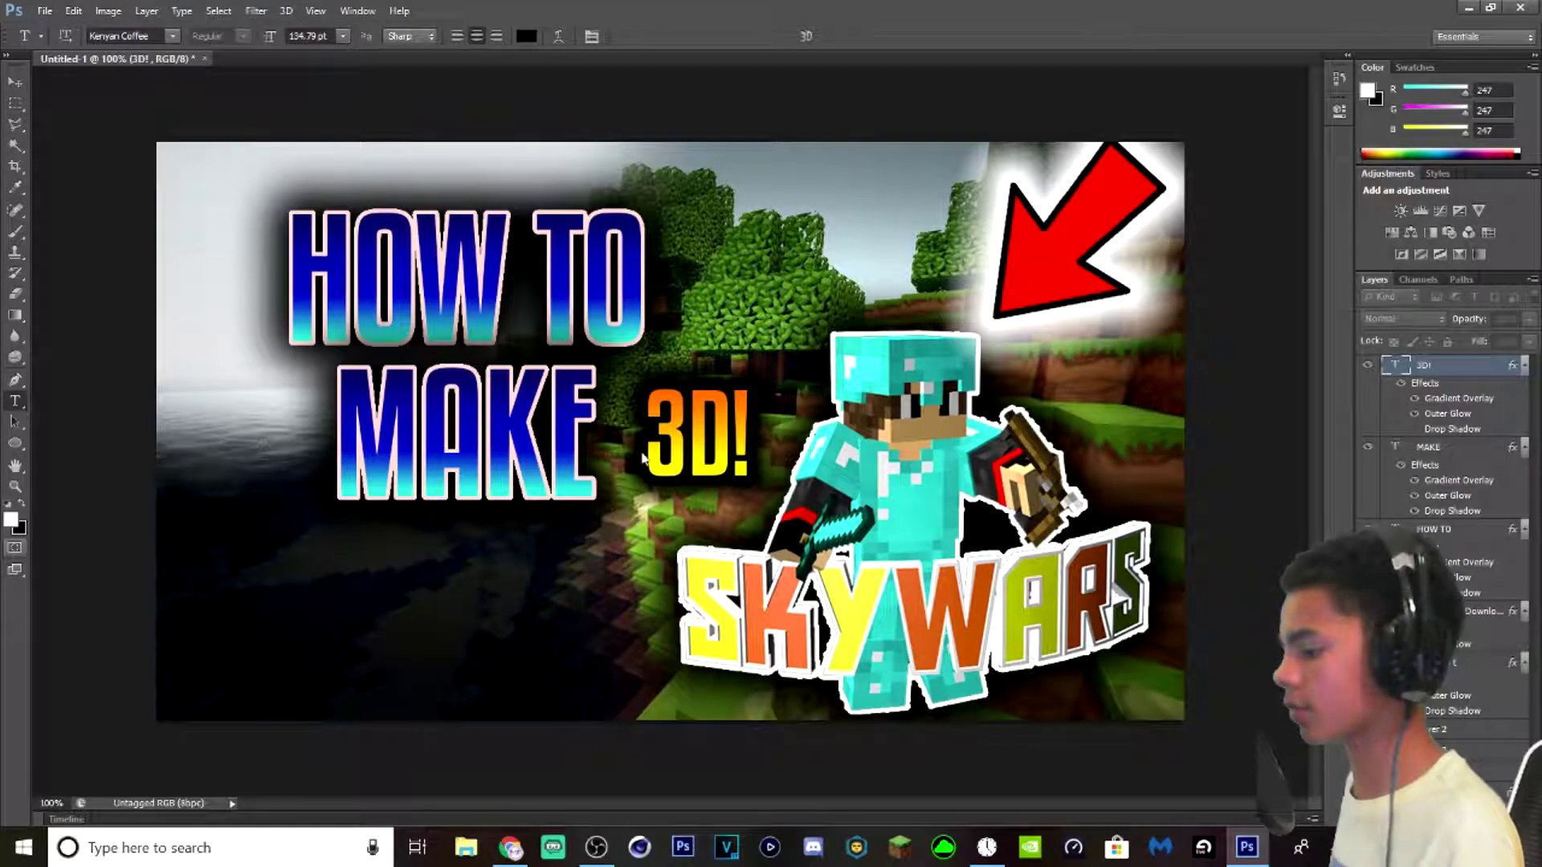
click(14, 81)
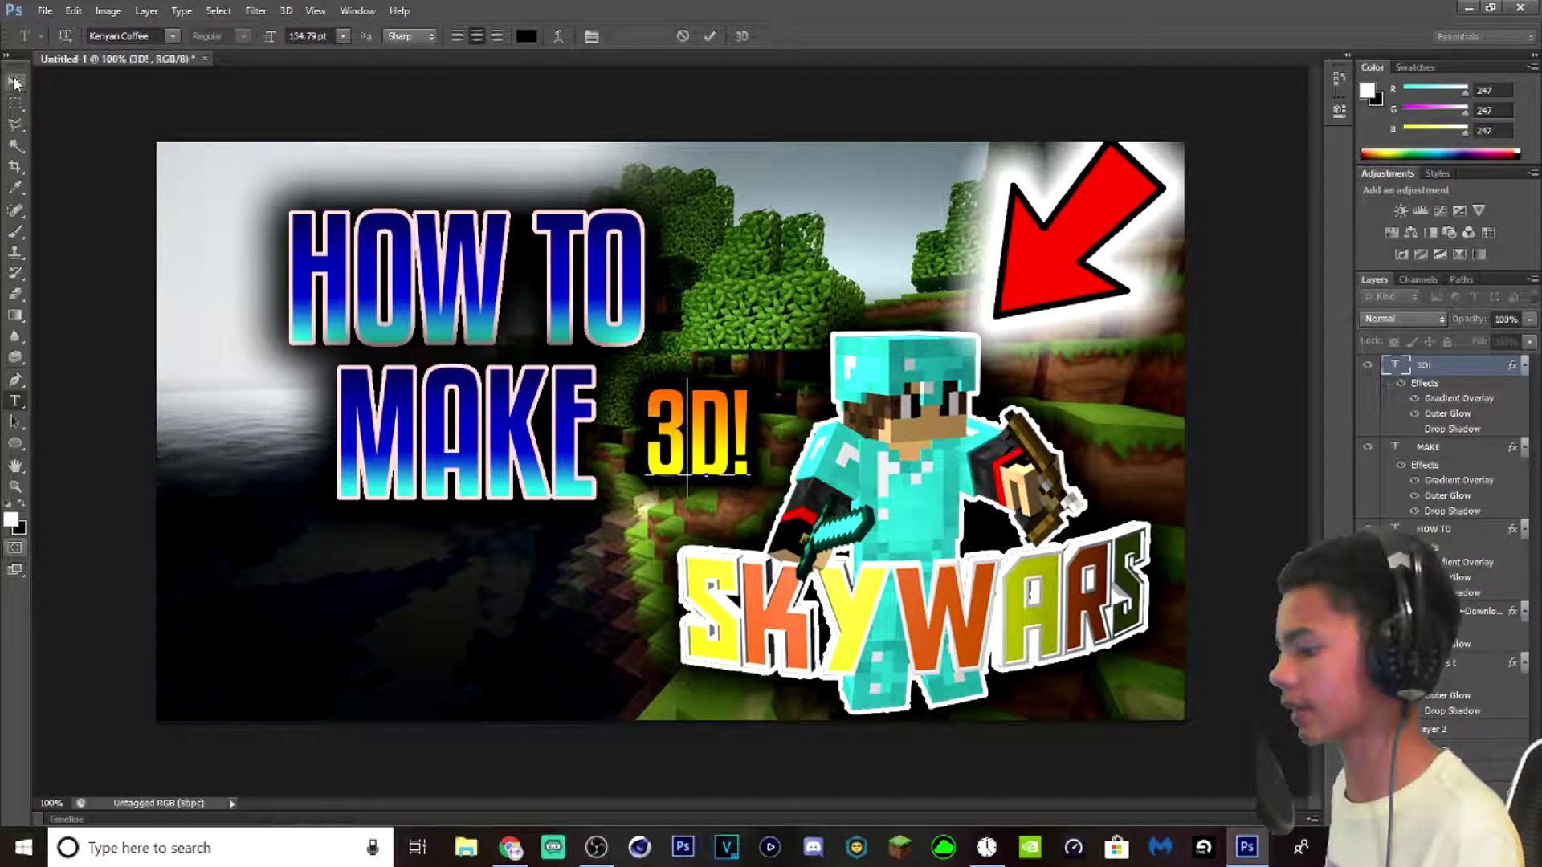
mouse_move(696, 452)
mouse_down()
mouse_move(718, 452)
mouse_move(706, 450)
mouse_up()
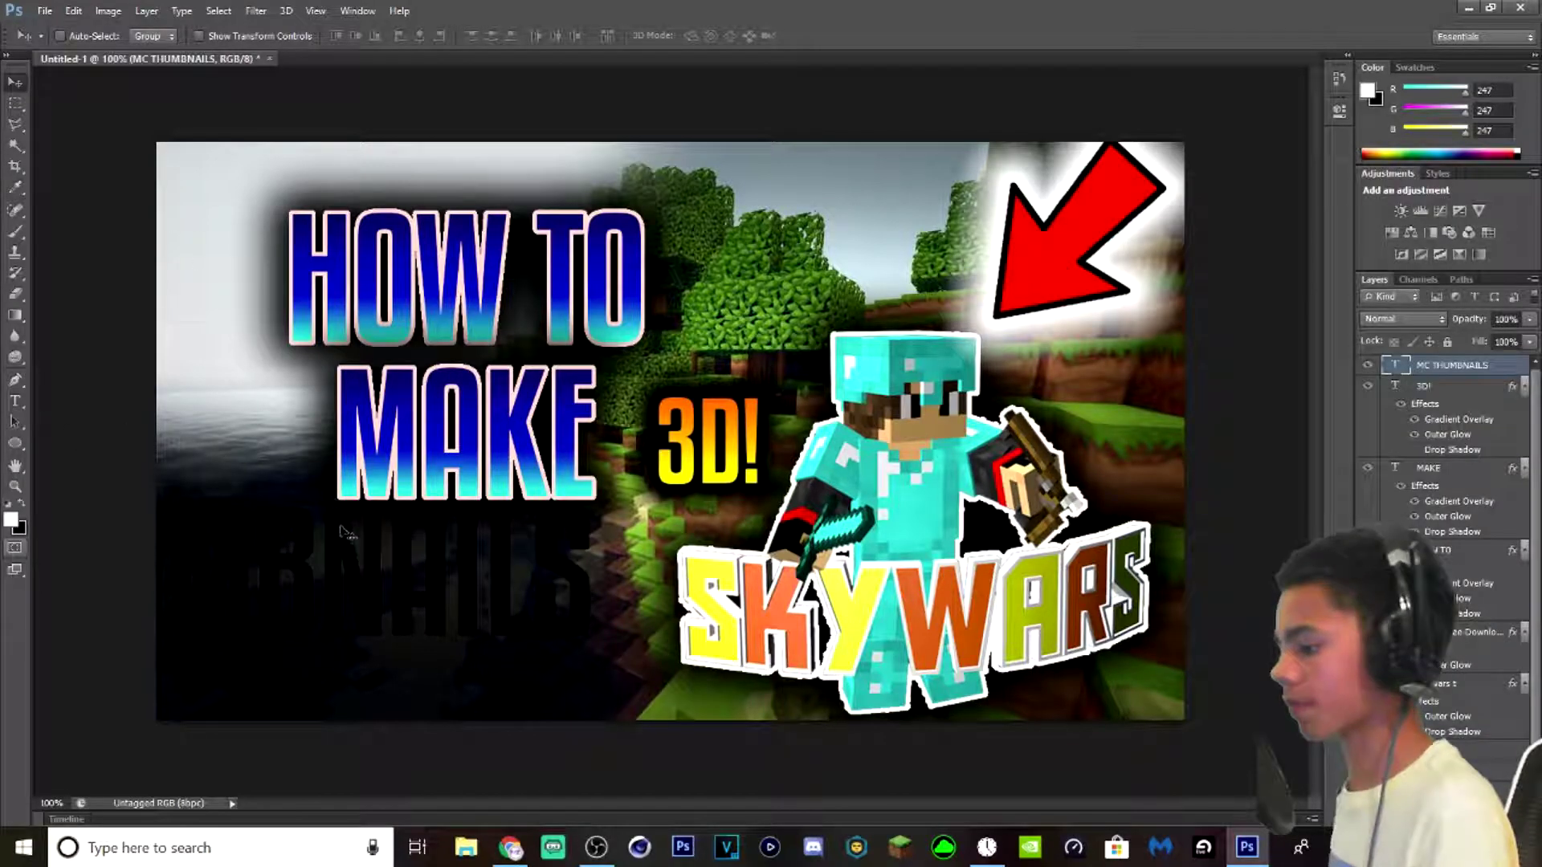
drag(344, 540, 730, 569)
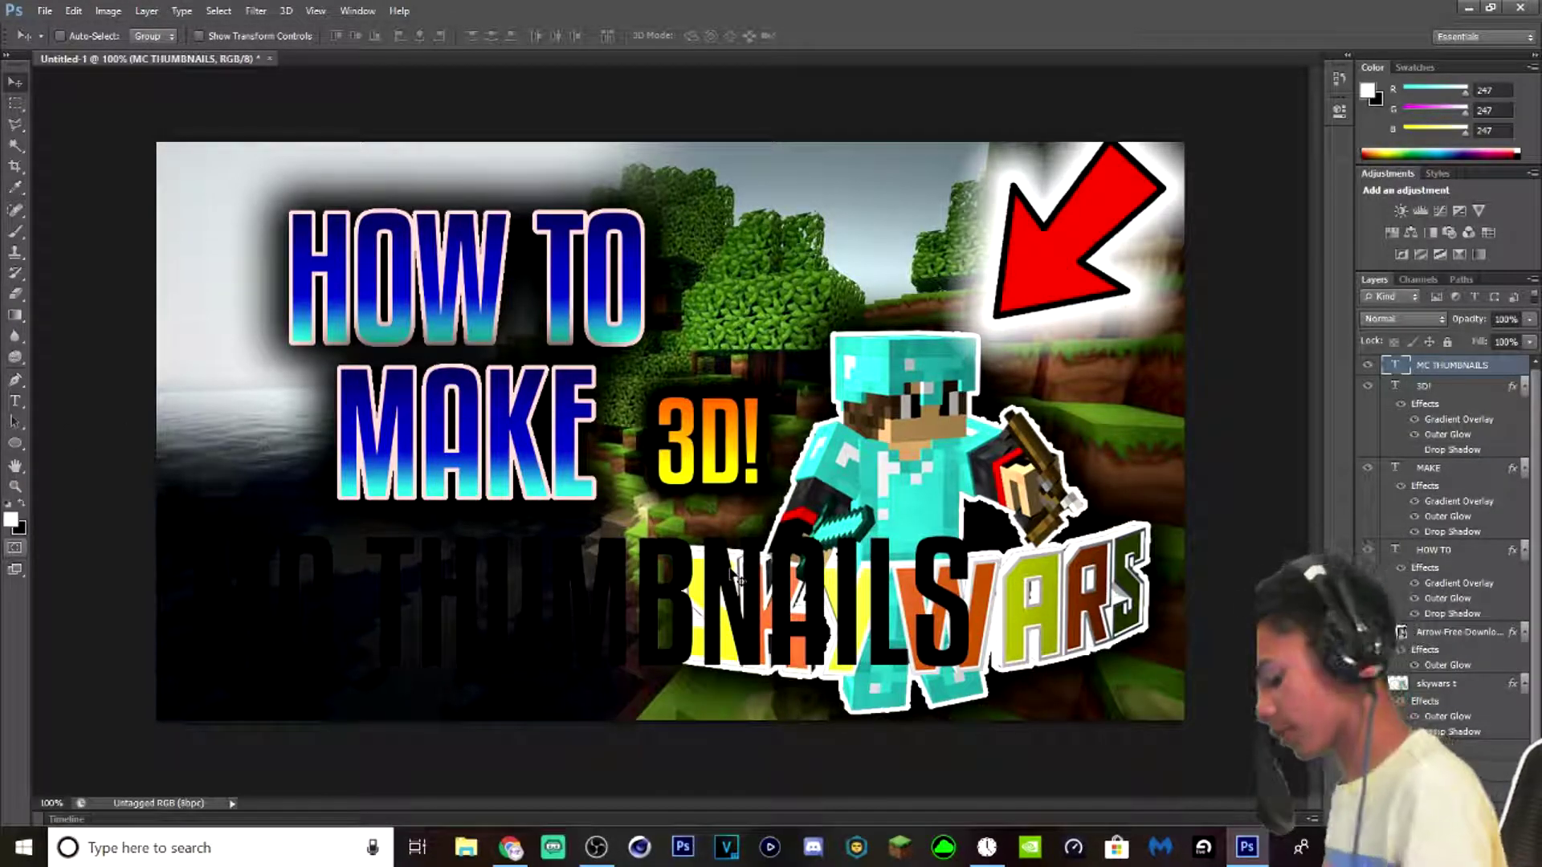
key(ctrl+z)
key(ctrl+alt+z)
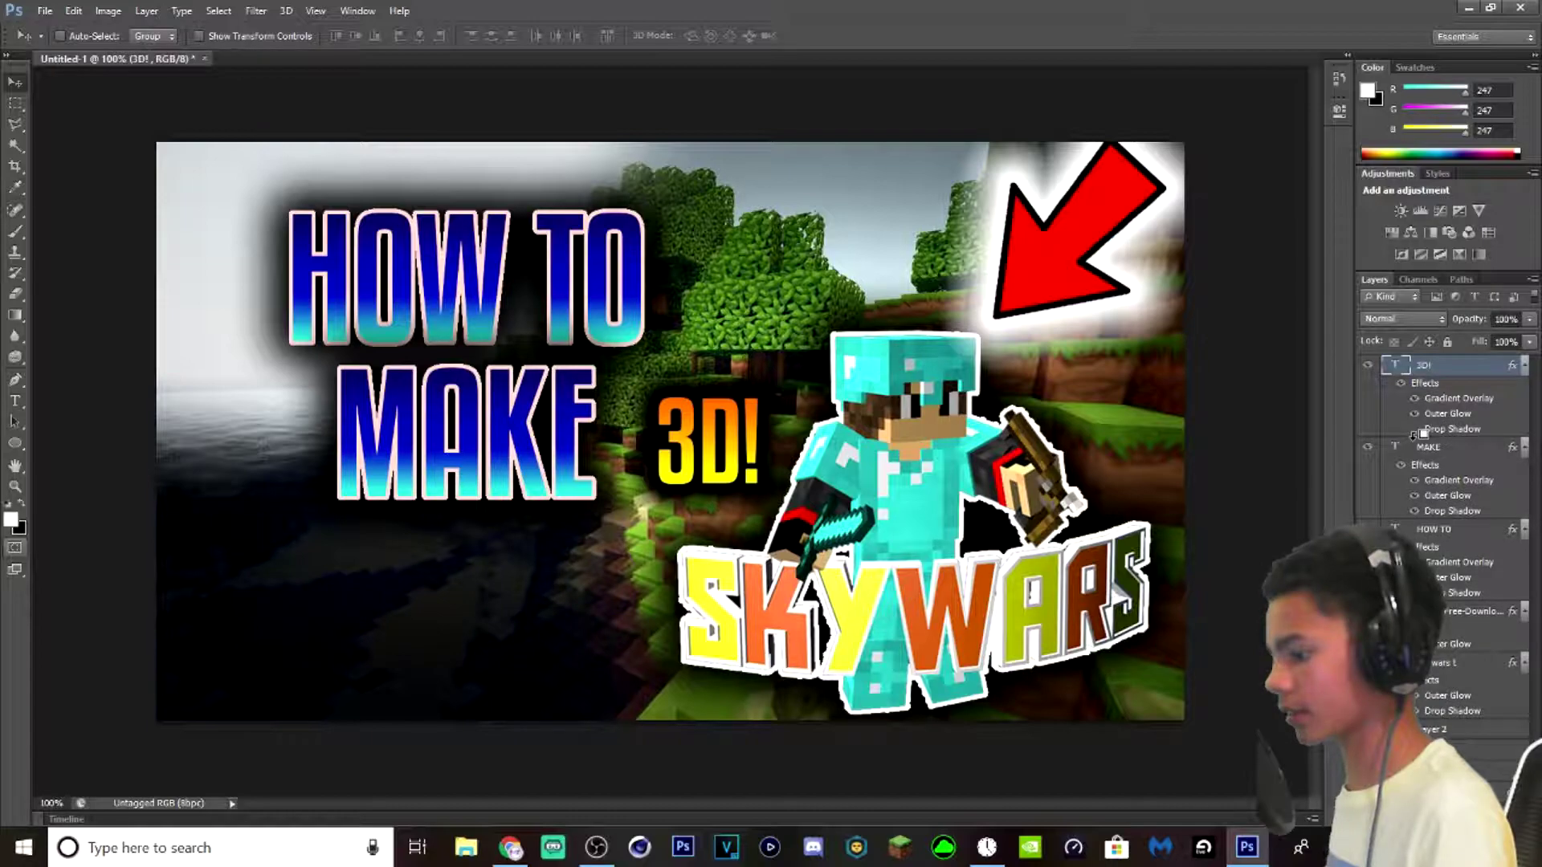
- Duplicate the MAKE text below the original and change the copy's wording to "MC THUMBNAILS"
click(1443, 458)
key(ctrl+j)
drag(446, 394, 400, 578)
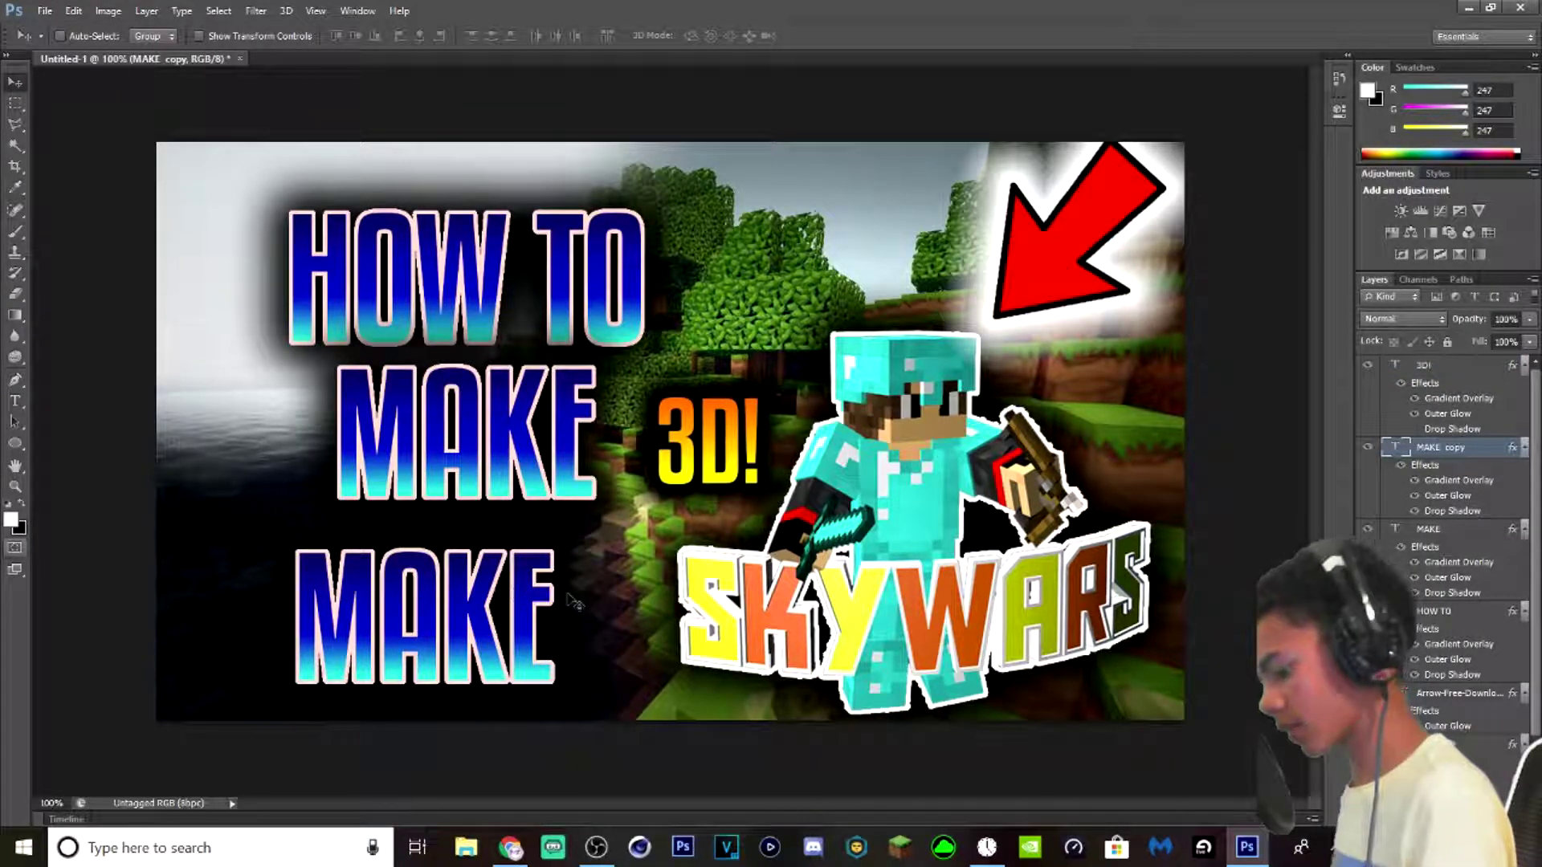
click(15, 401)
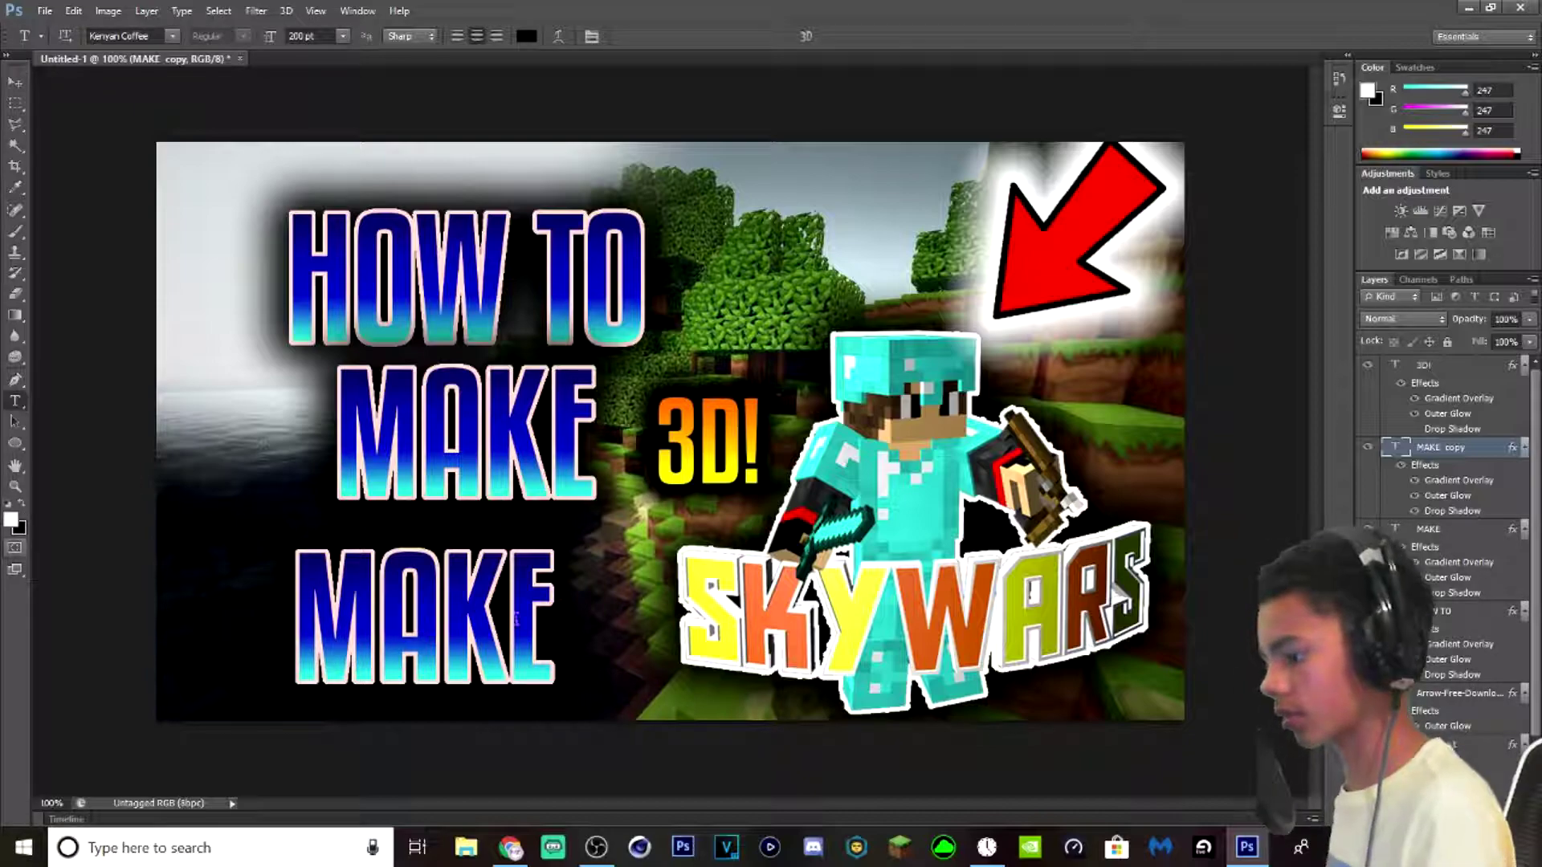
drag(485, 599, 282, 608)
drag(556, 610, 377, 608)
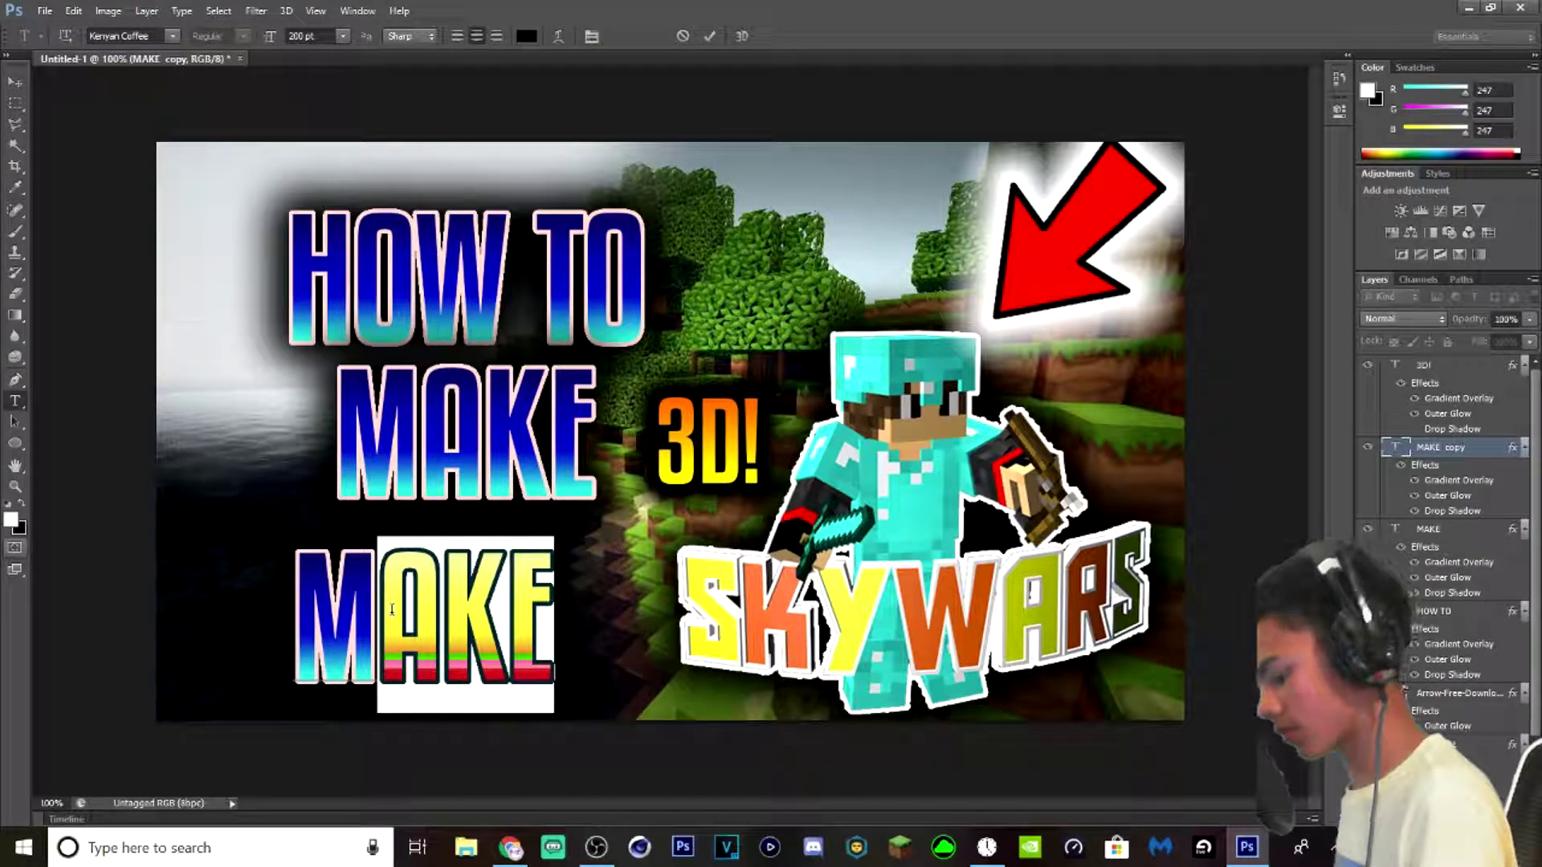
text(C)
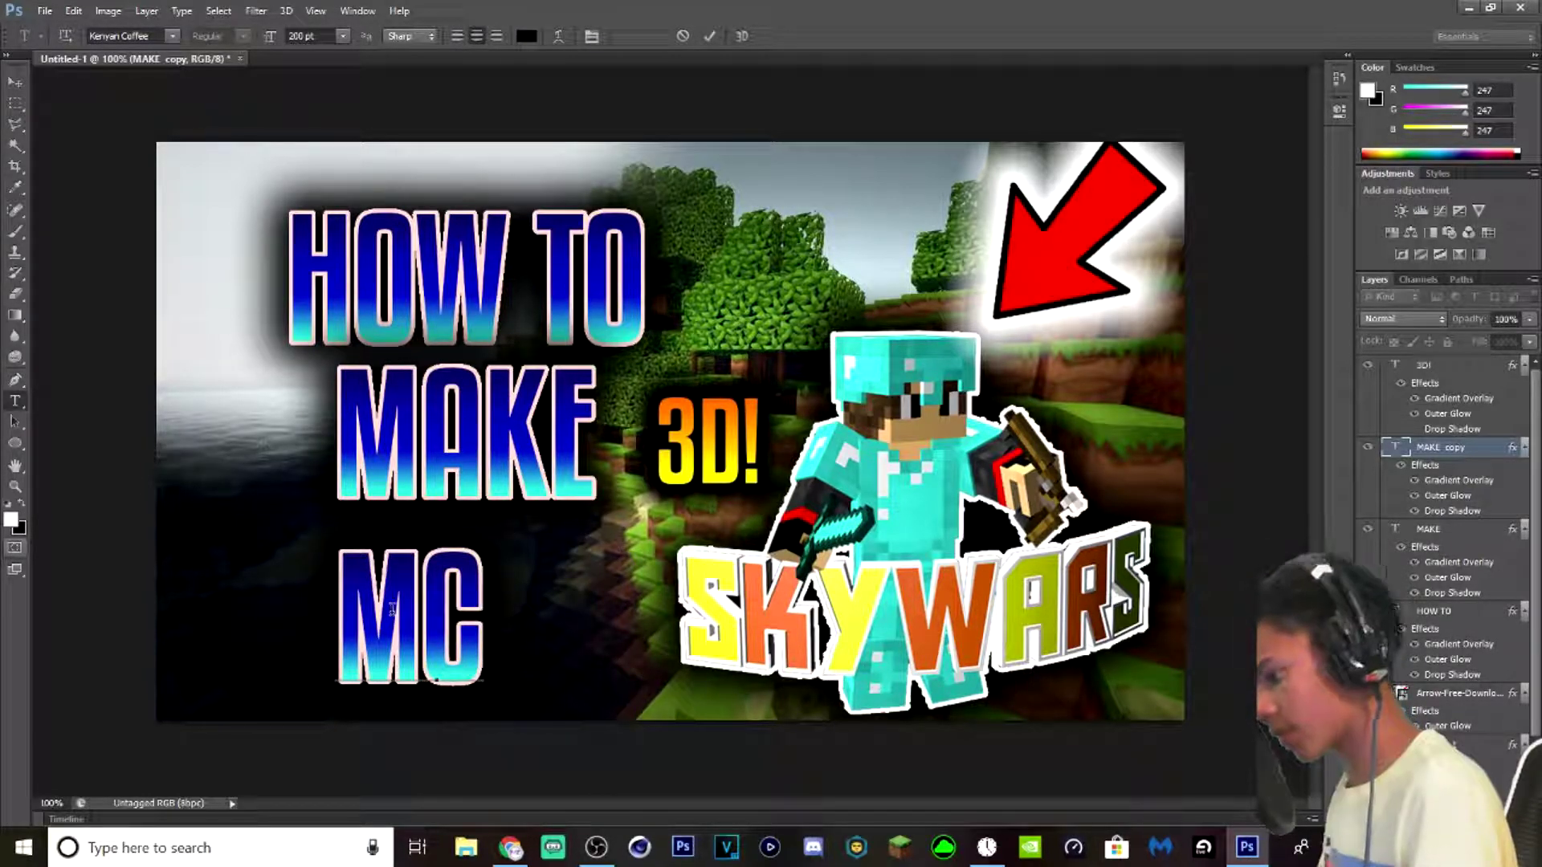
text( THUMBNAILS)
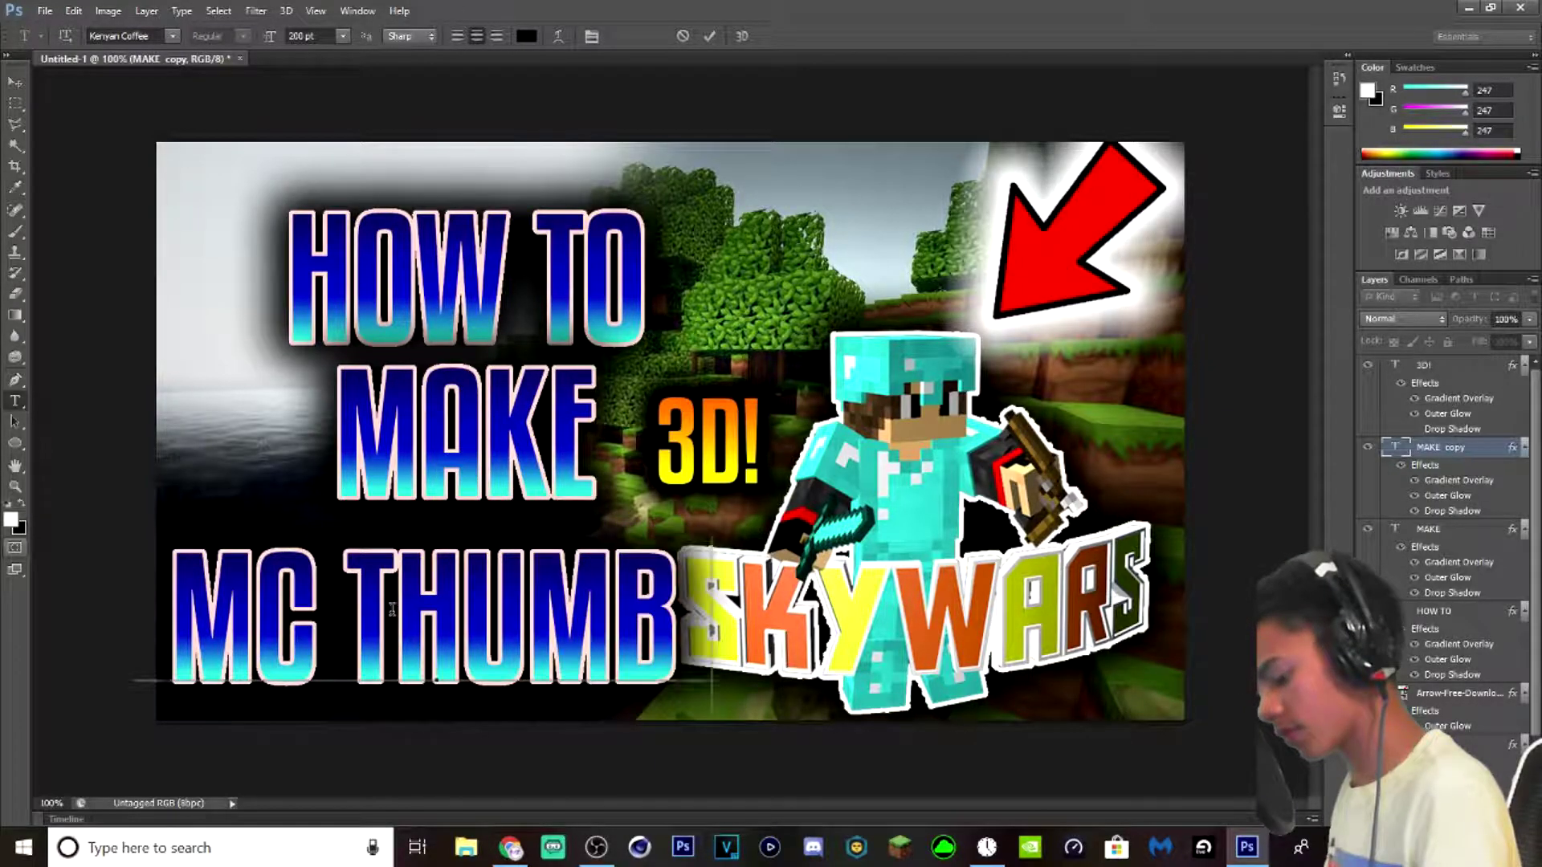
click(709, 36)
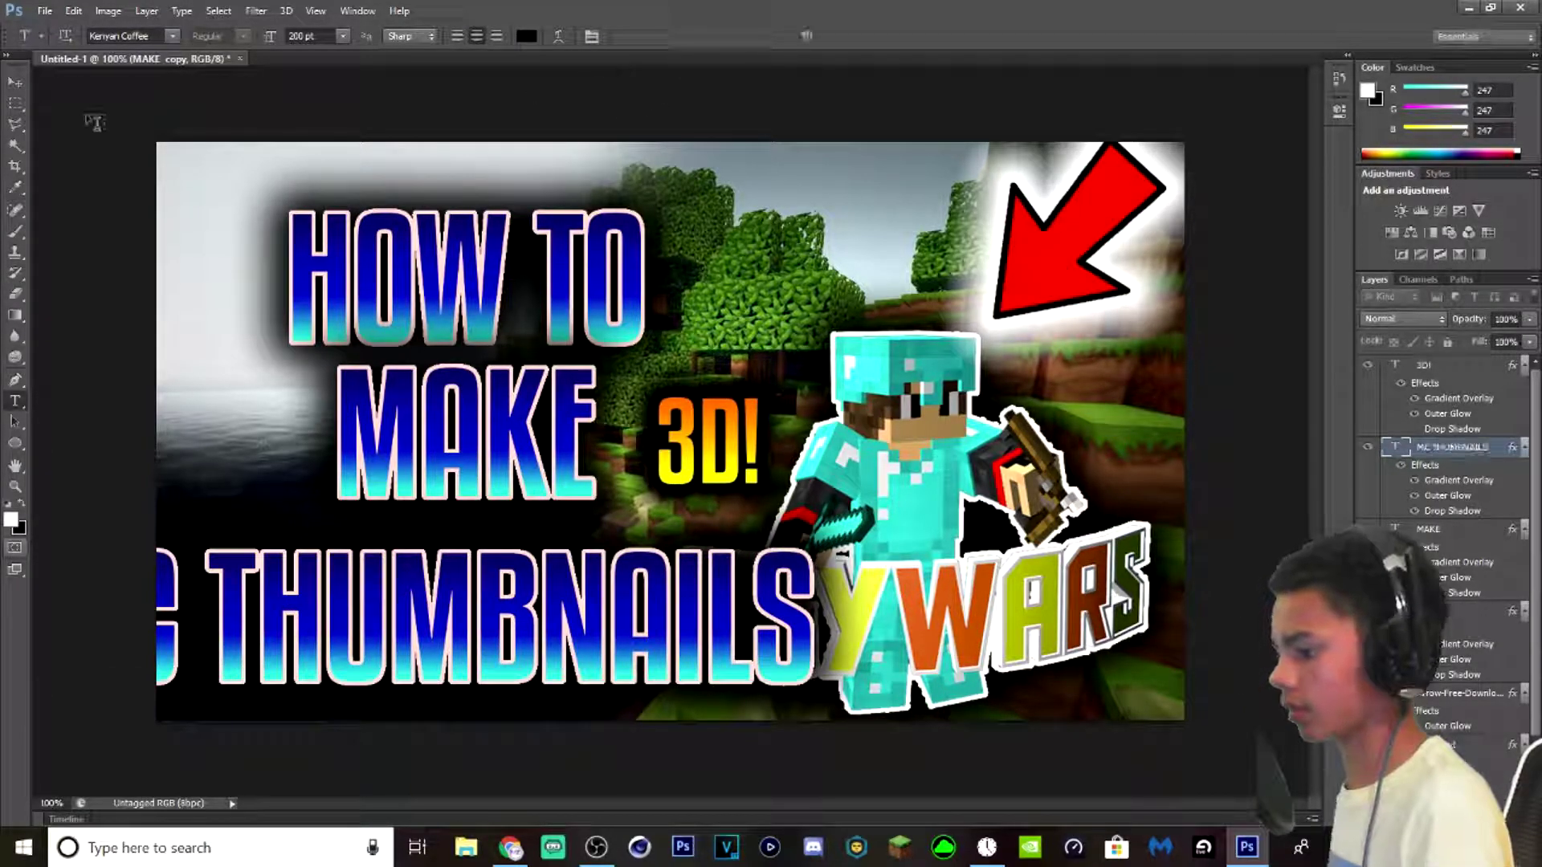
- Scale the MC THUMBNAILS text down to about 61% and fit it beneath MAKE, beside the SKYWARS lettering
key(v)
key(ctrl+t)
alt+drag(840, 536, 582, 565)
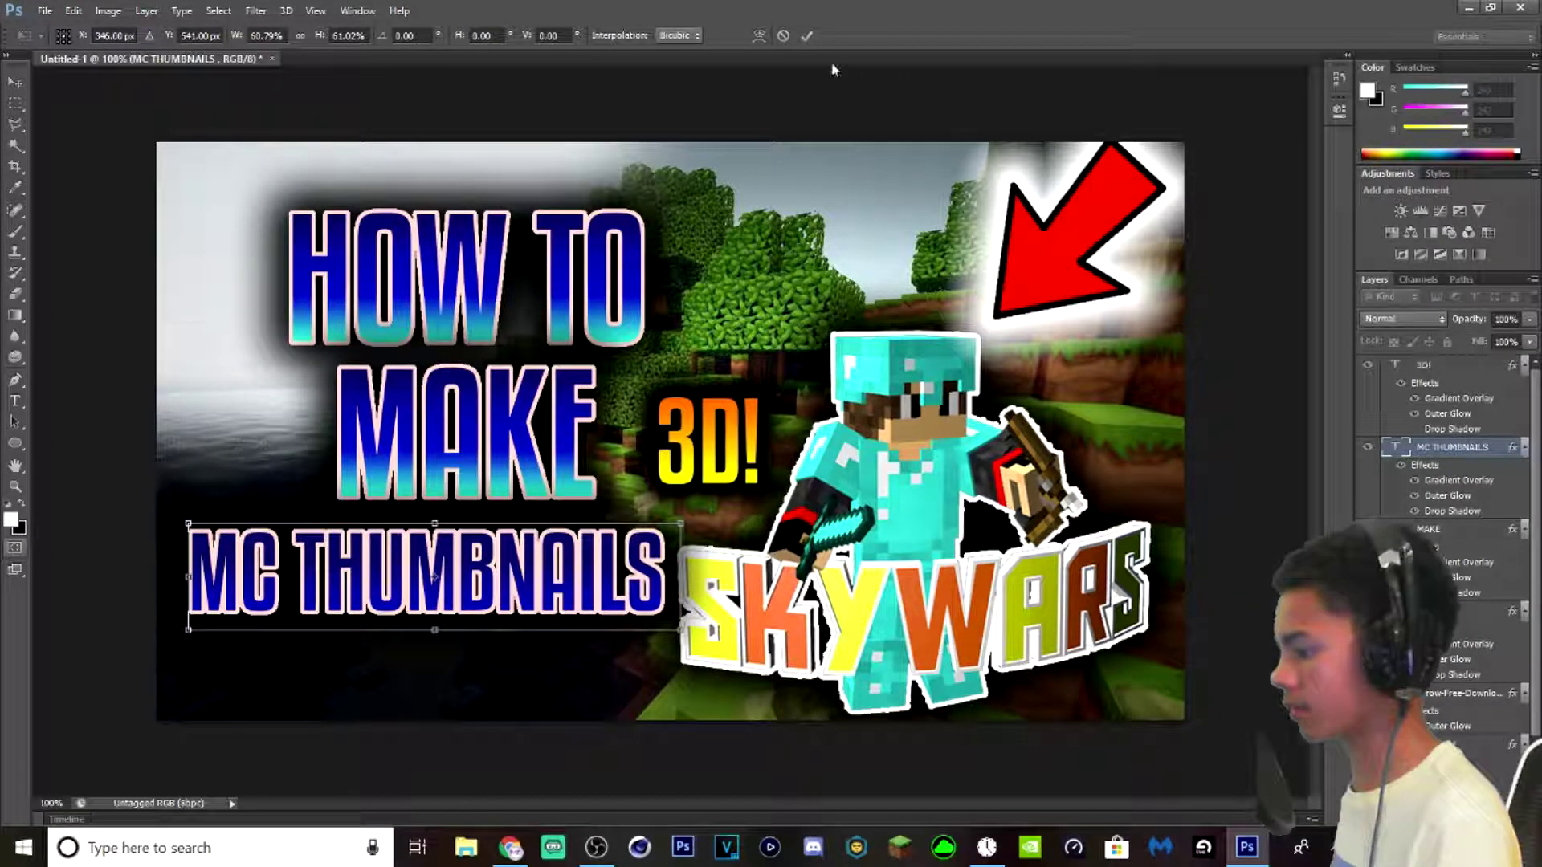
key(Return)
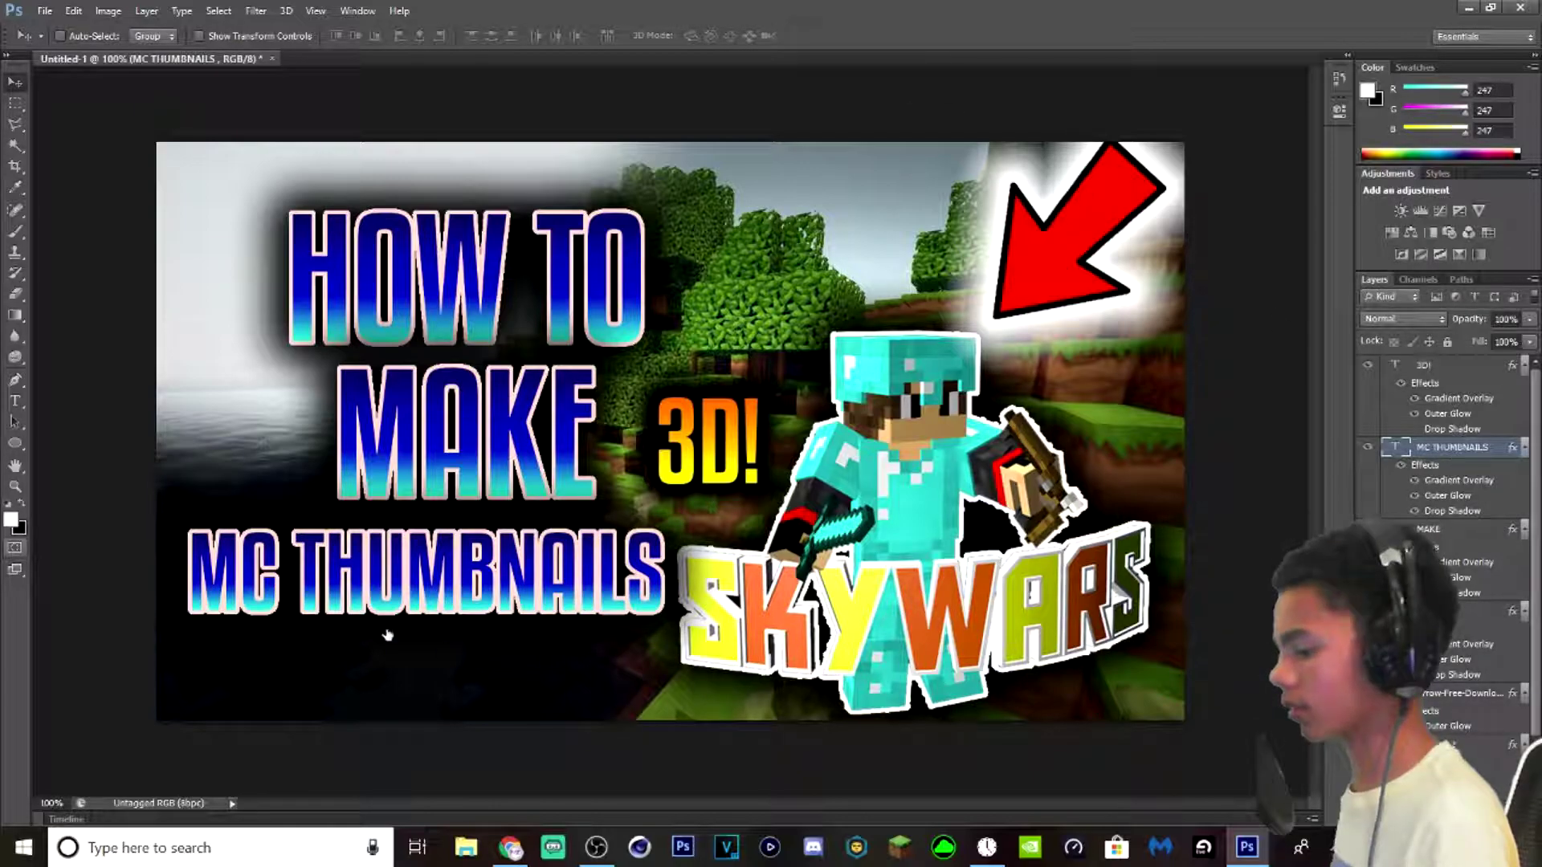
- Change the gradient overlay of the MC THUMBNAILS text to the black-to-white preset
click(1052, 490)
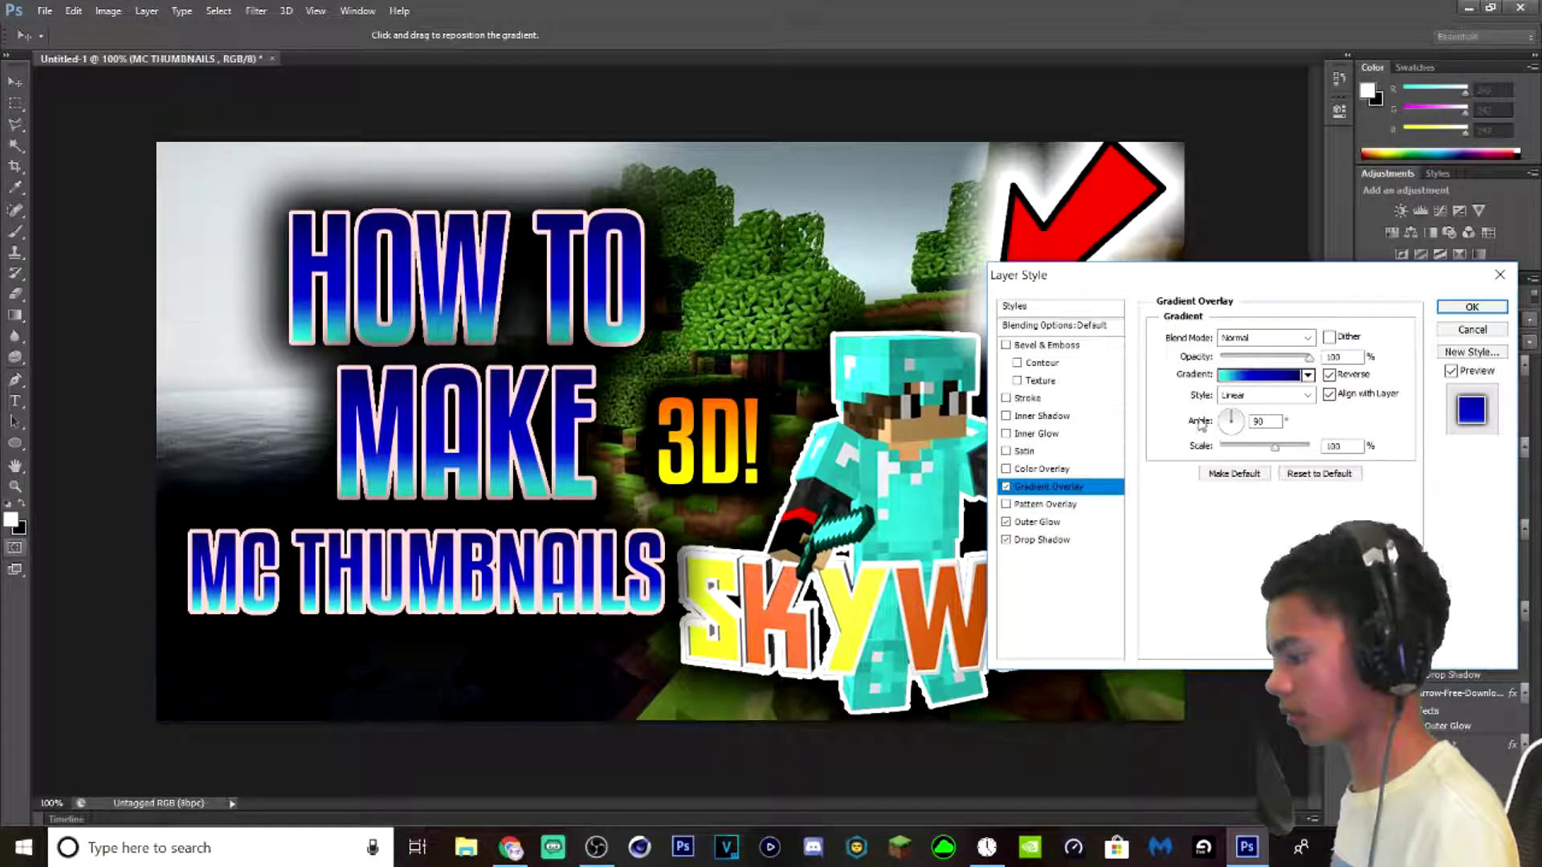
click(1257, 376)
scroll(924, 434, down, 5)
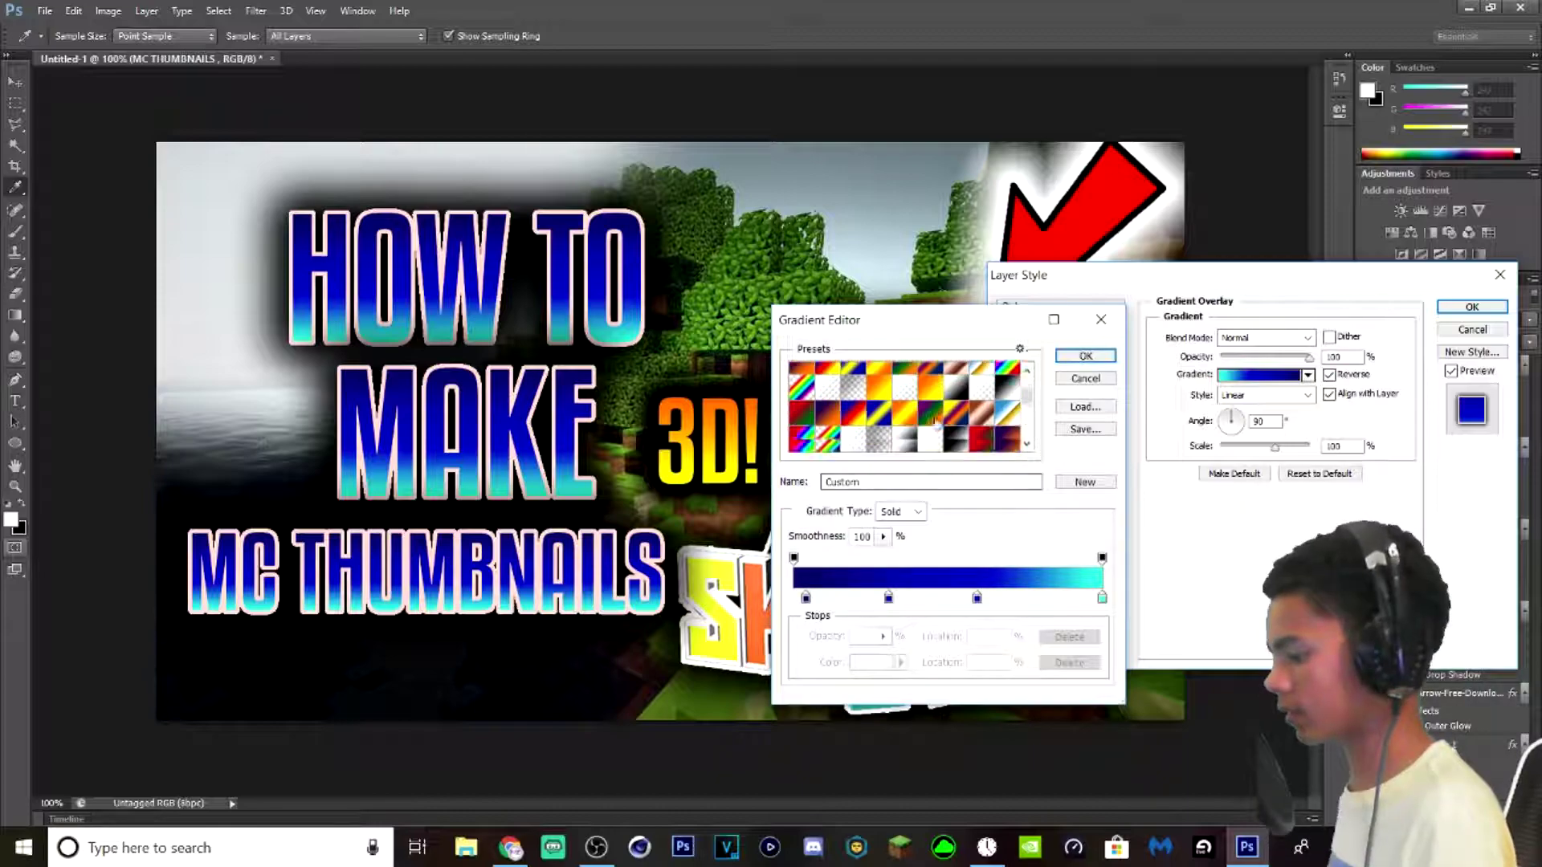
click(800, 438)
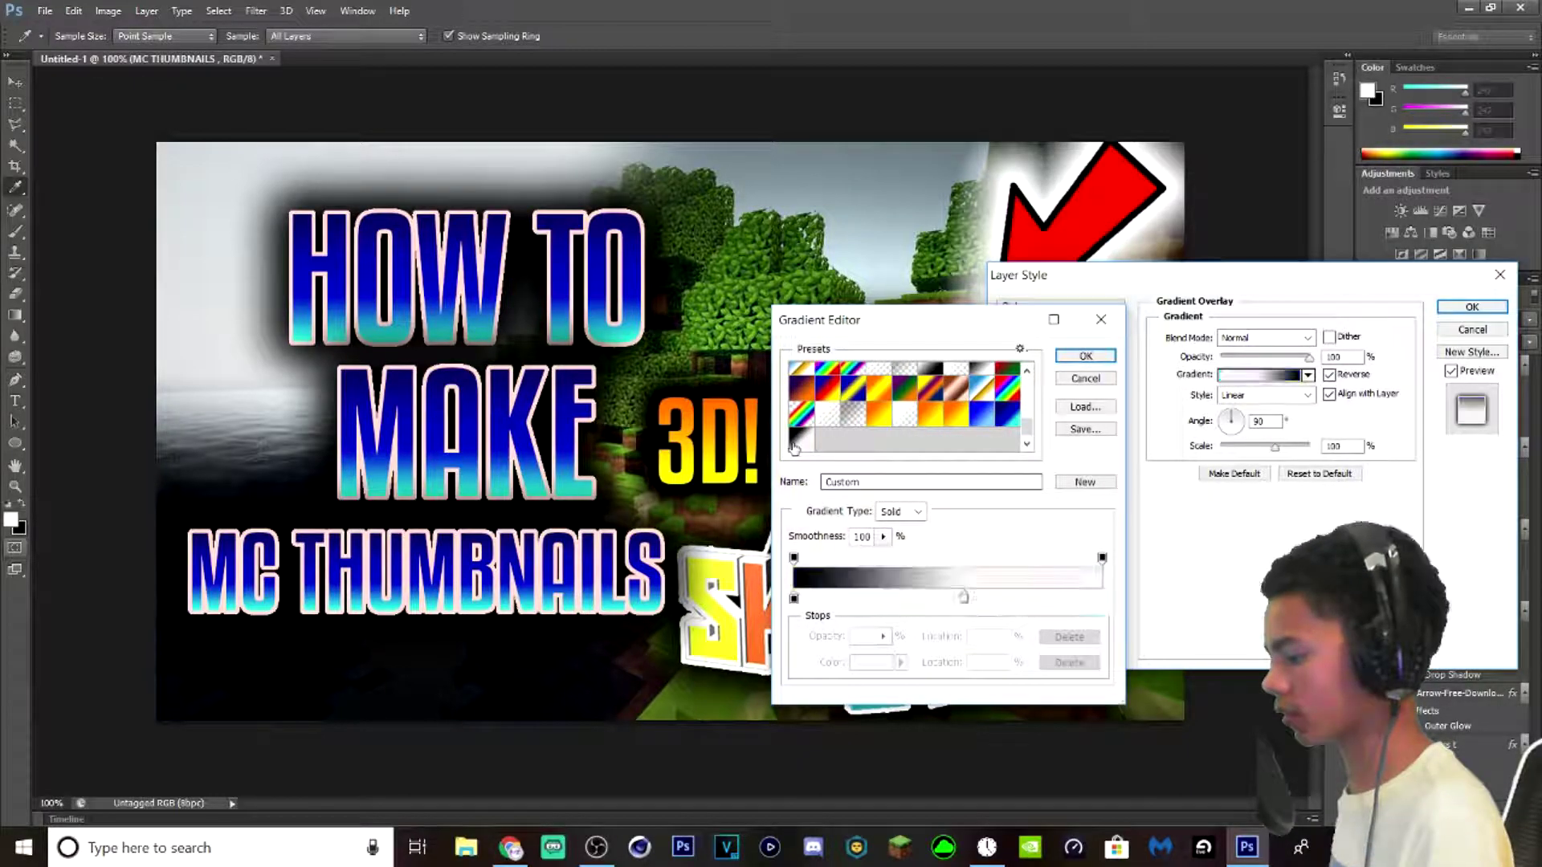
click(1085, 356)
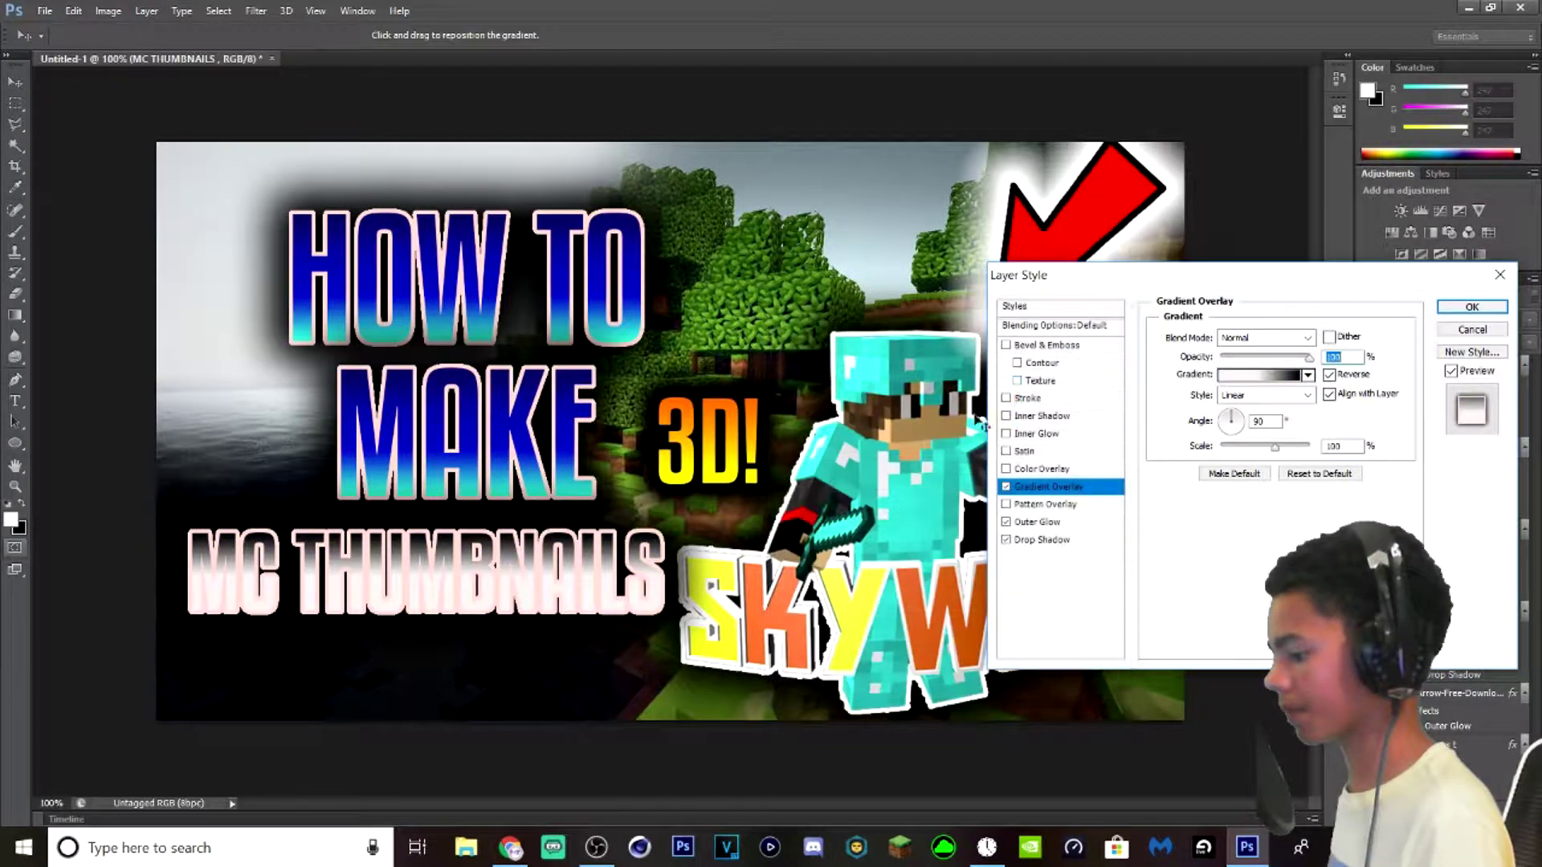
- Set the outer glow color of the MC THUMBNAILS text to white
click(1006, 522)
click(1036, 523)
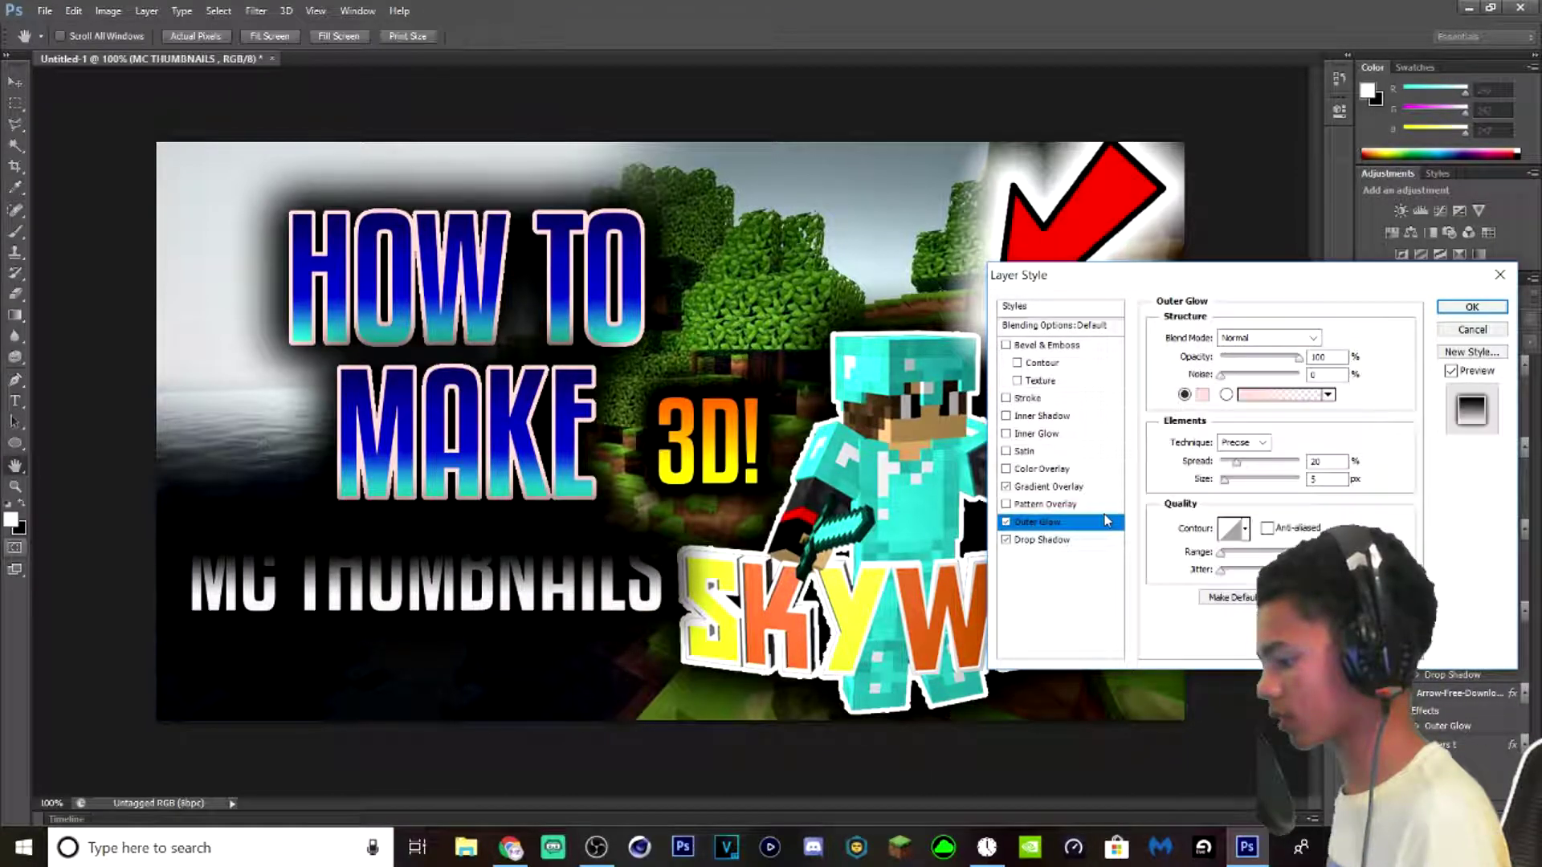
click(1202, 394)
click(811, 451)
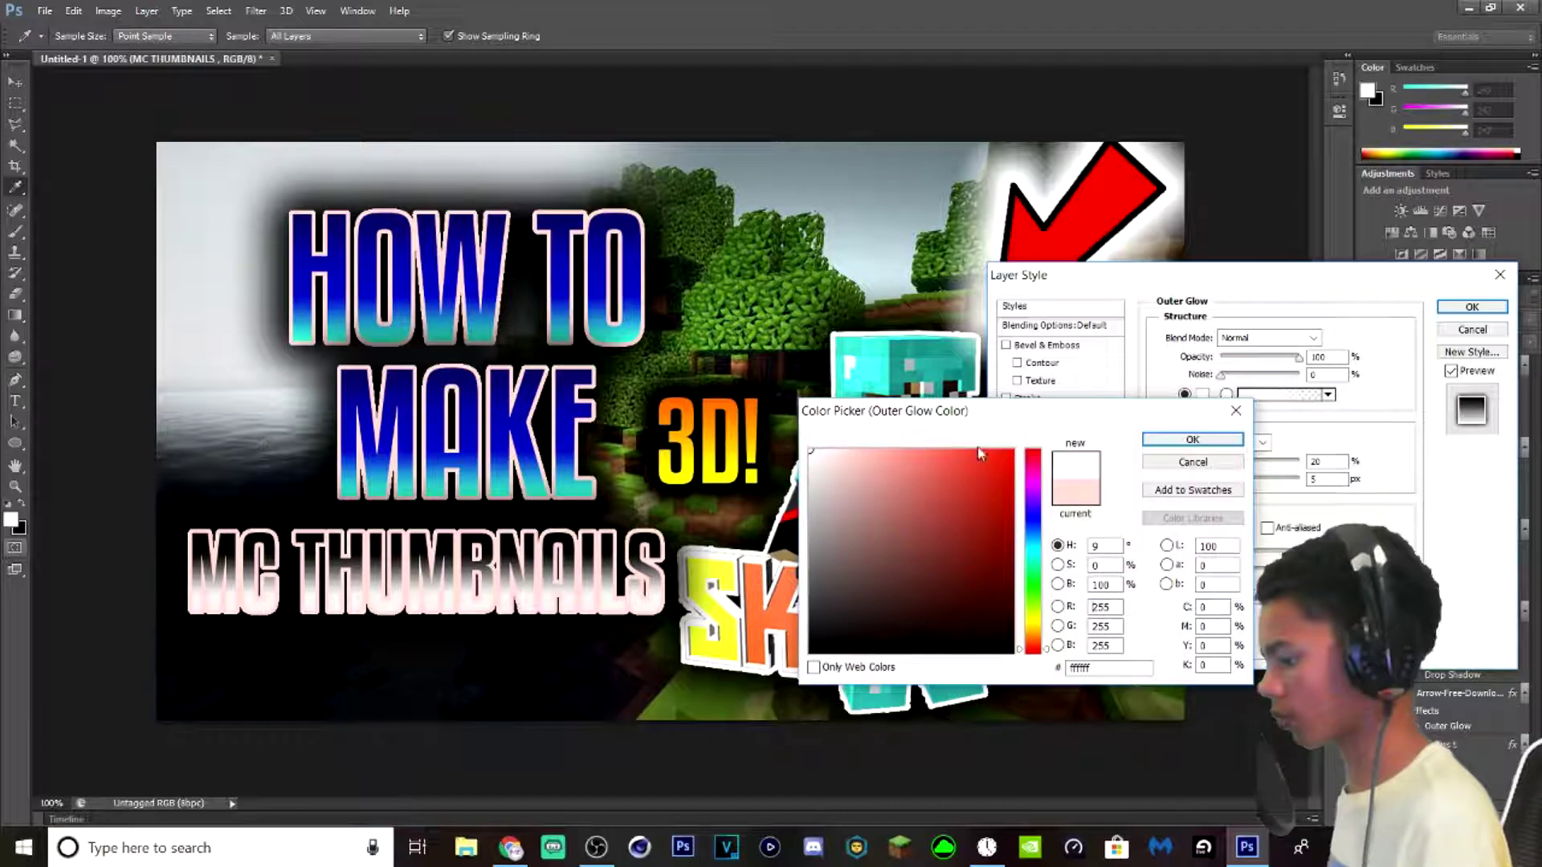
click(1171, 440)
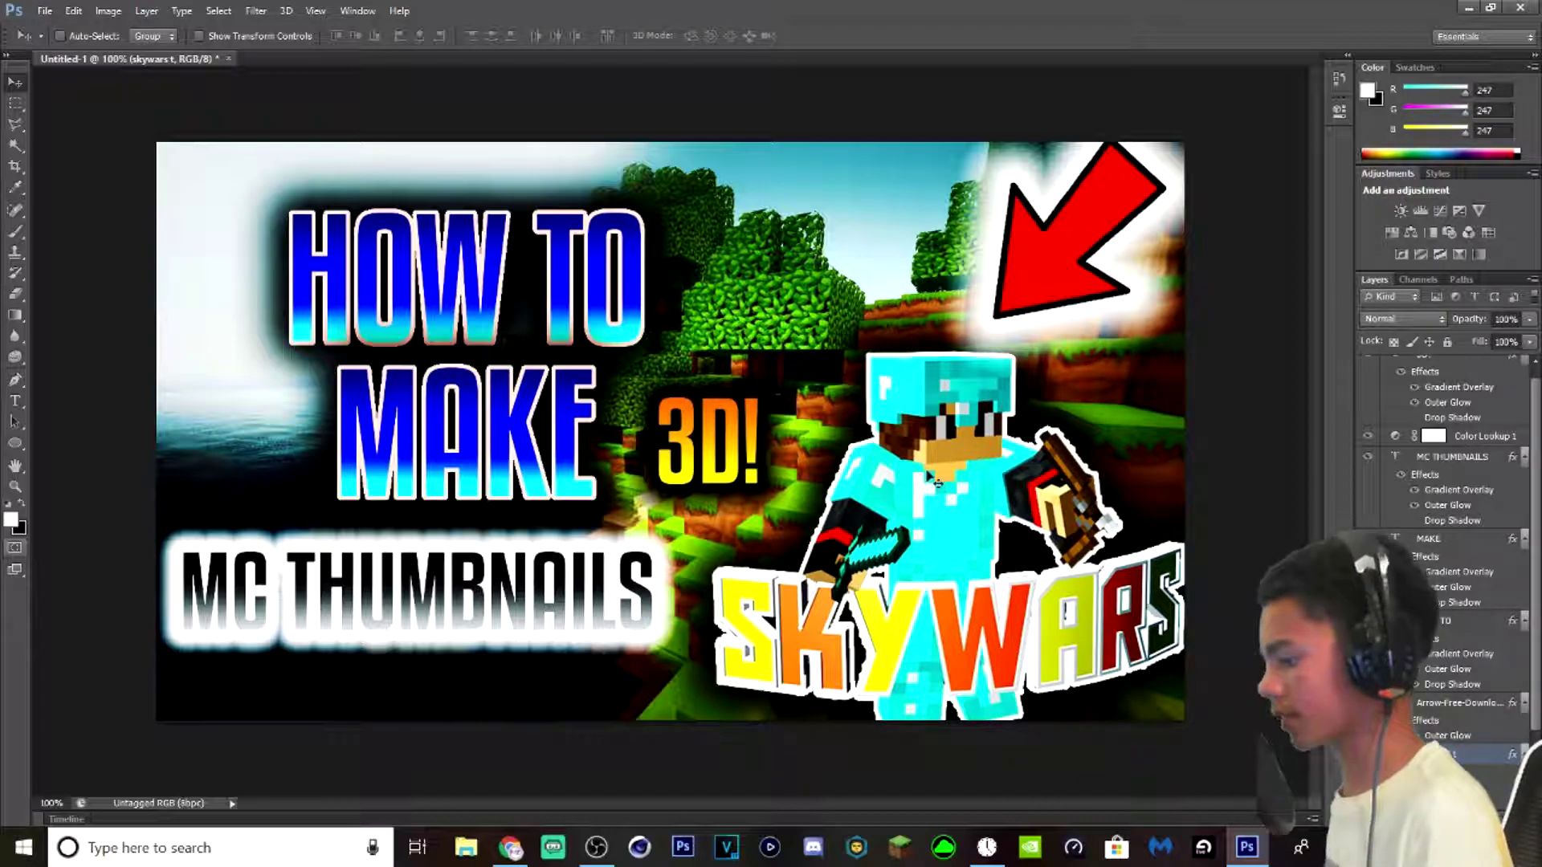
- Scale the character and SKYWARS lettering down slightly so they fit inside the canvas
key(ctrl+t)
drag(1182, 357, 1159, 371)
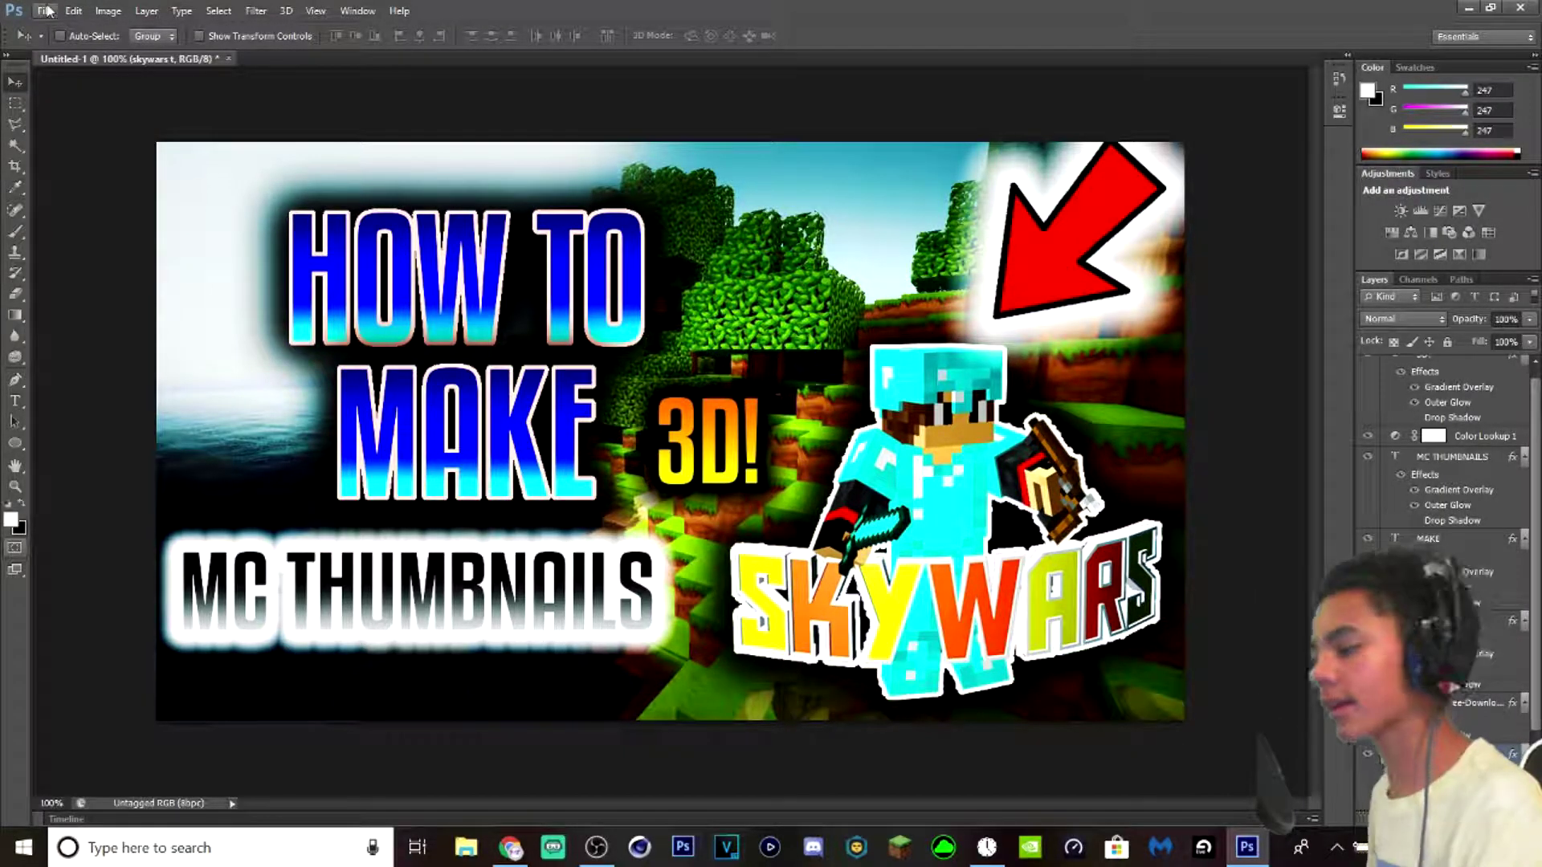
- Export the thumbnail through Render Video as a 1280 x 720 PNG image sequence named "lafhiuhaf"
click(44, 11)
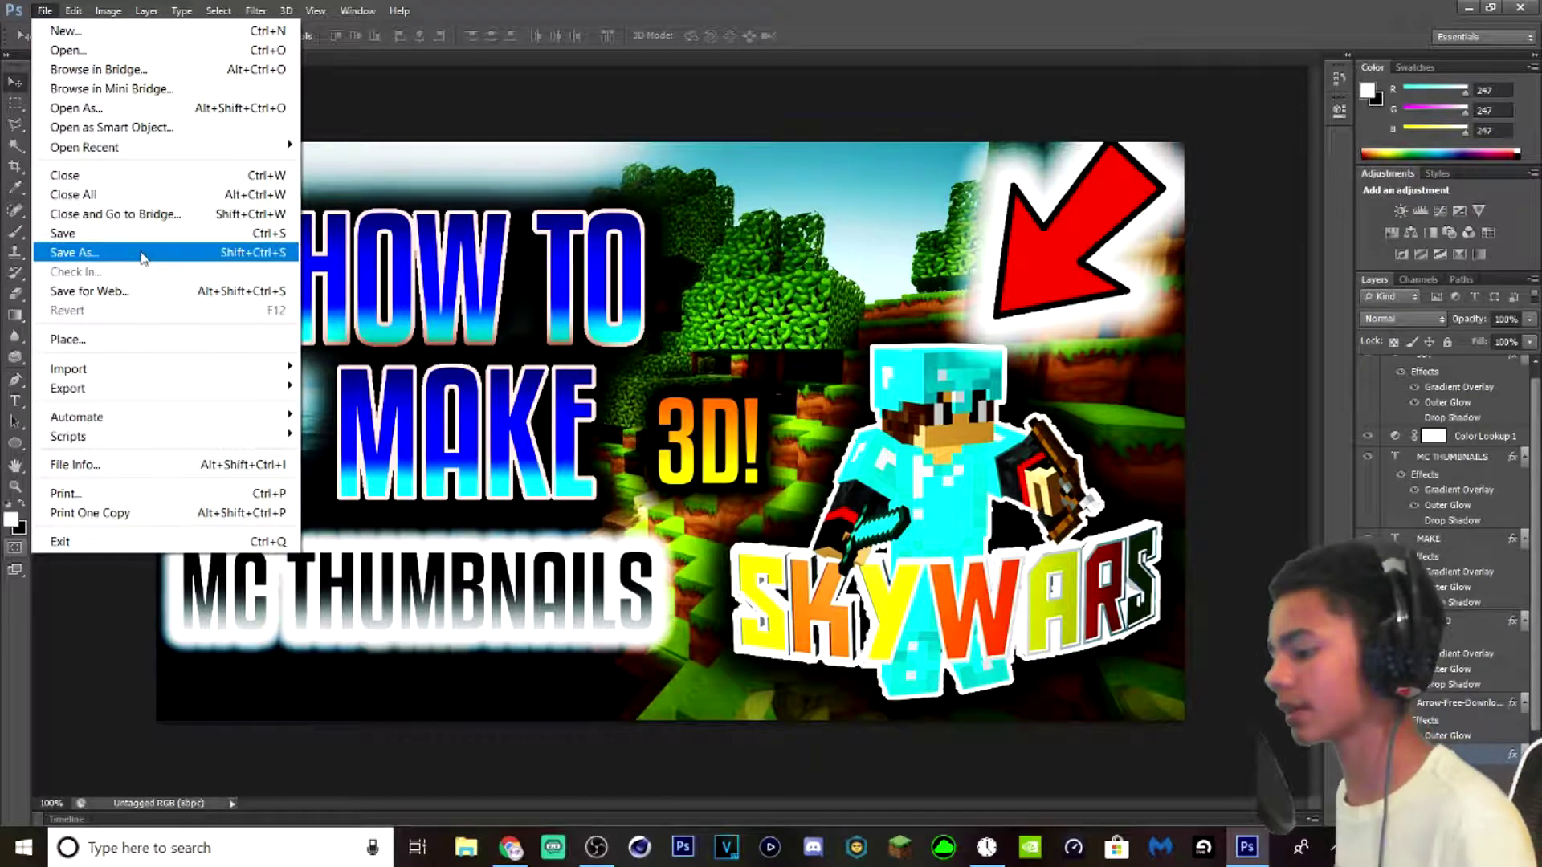
mouse_move(135, 392)
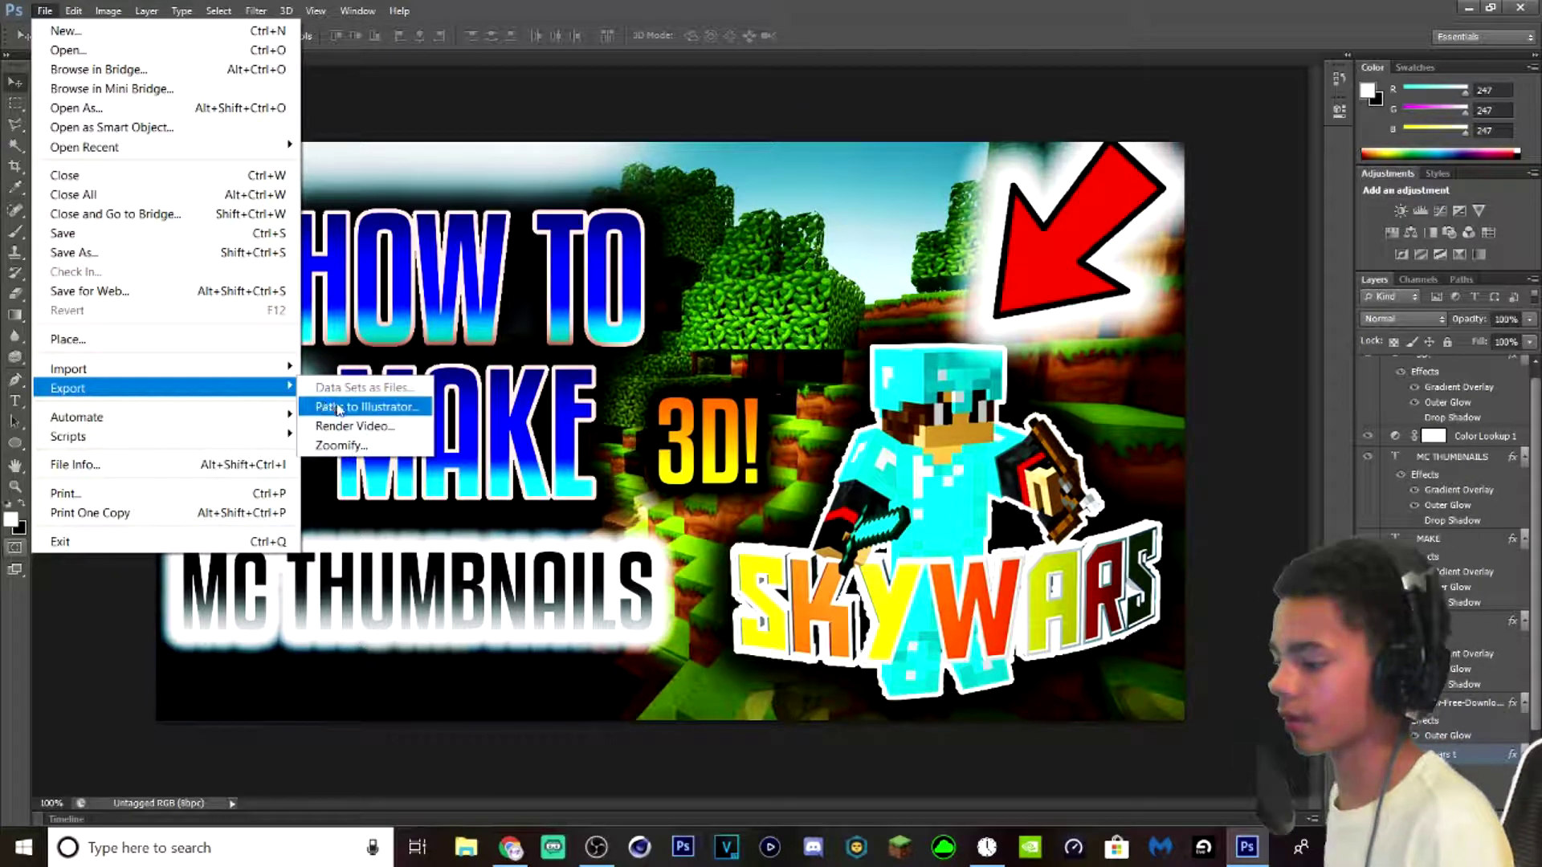
click(354, 426)
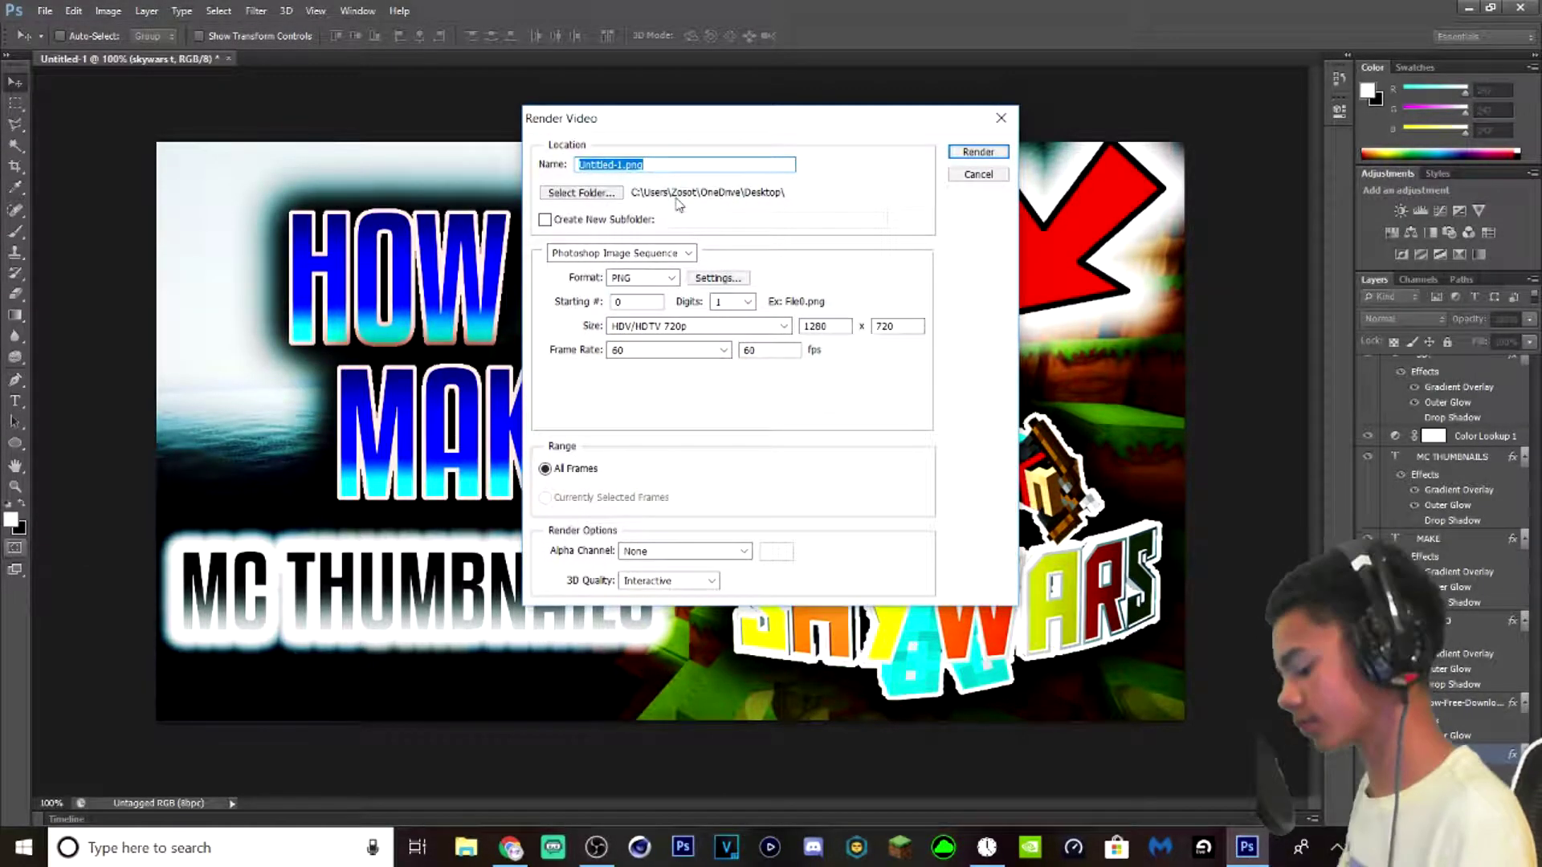
key(BackSpace)
text(lafhiuhaf)
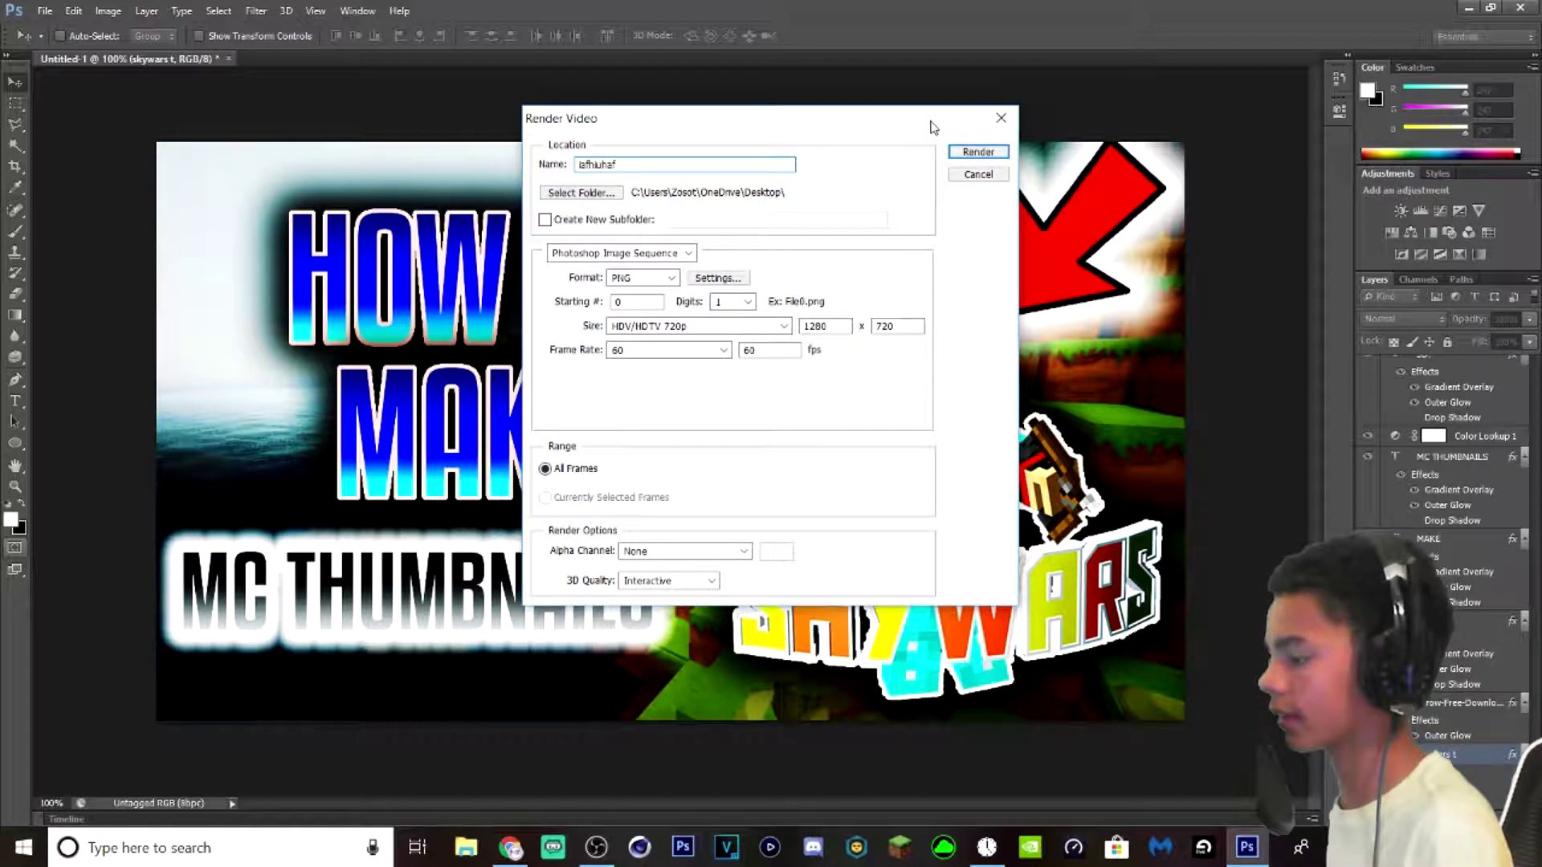
click(987, 154)
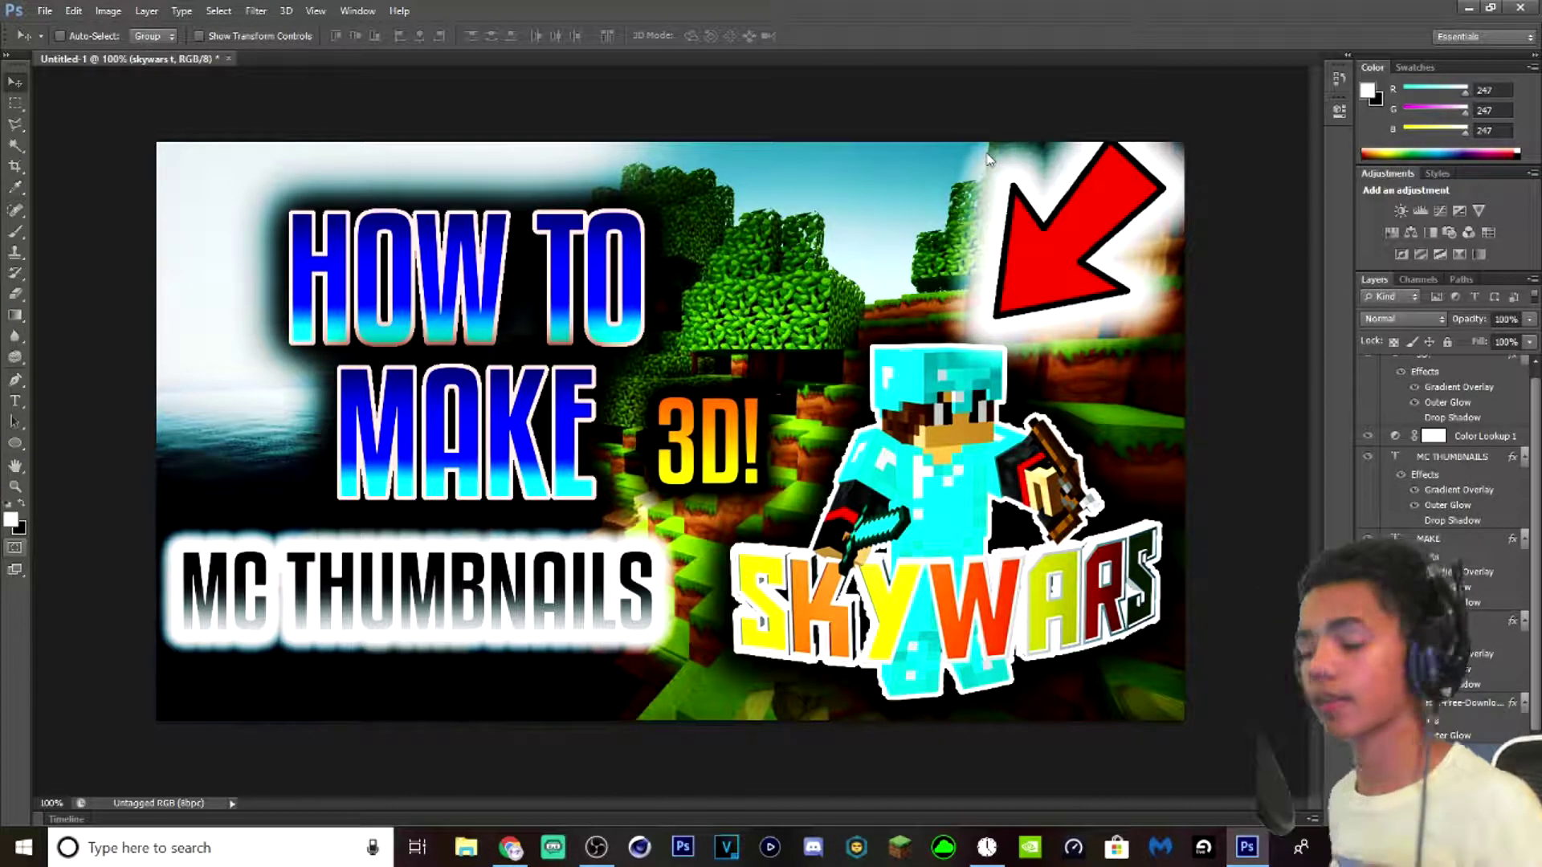